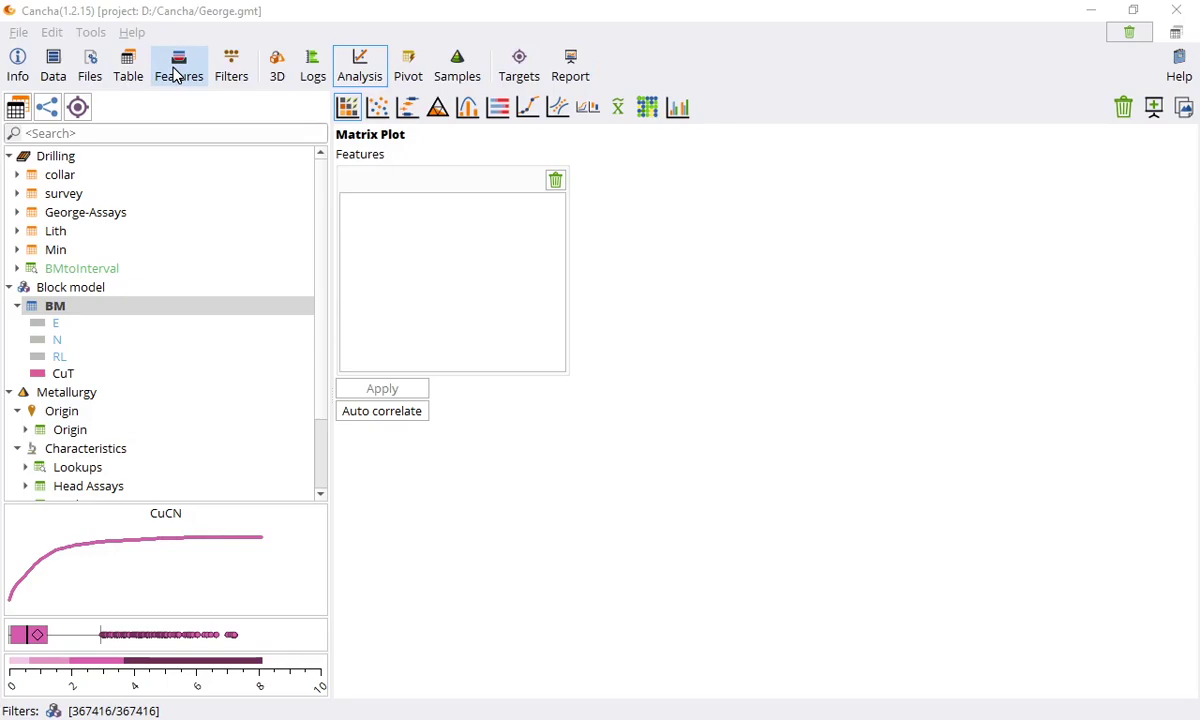
View the 3D scene and the drill hole logs, and return to the analysis plots.
left_click(277, 70)
left_click_drag(638, 322, 517, 206)
left_click(312, 70)
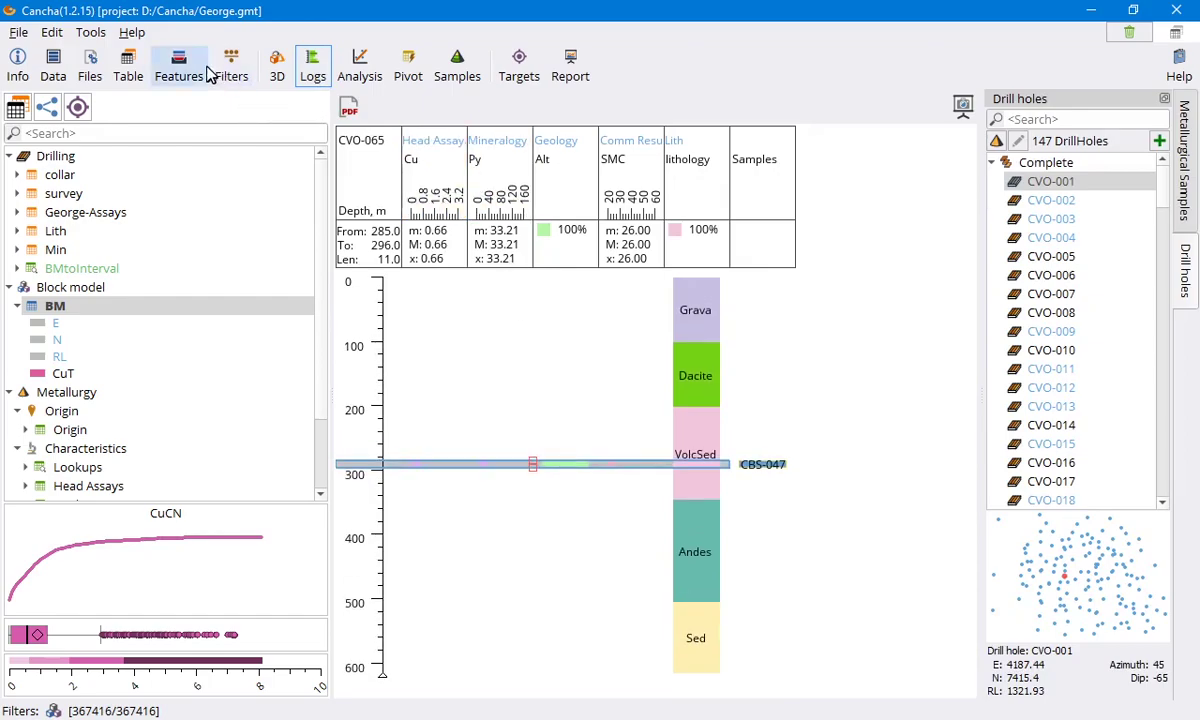
left_click(359, 70)
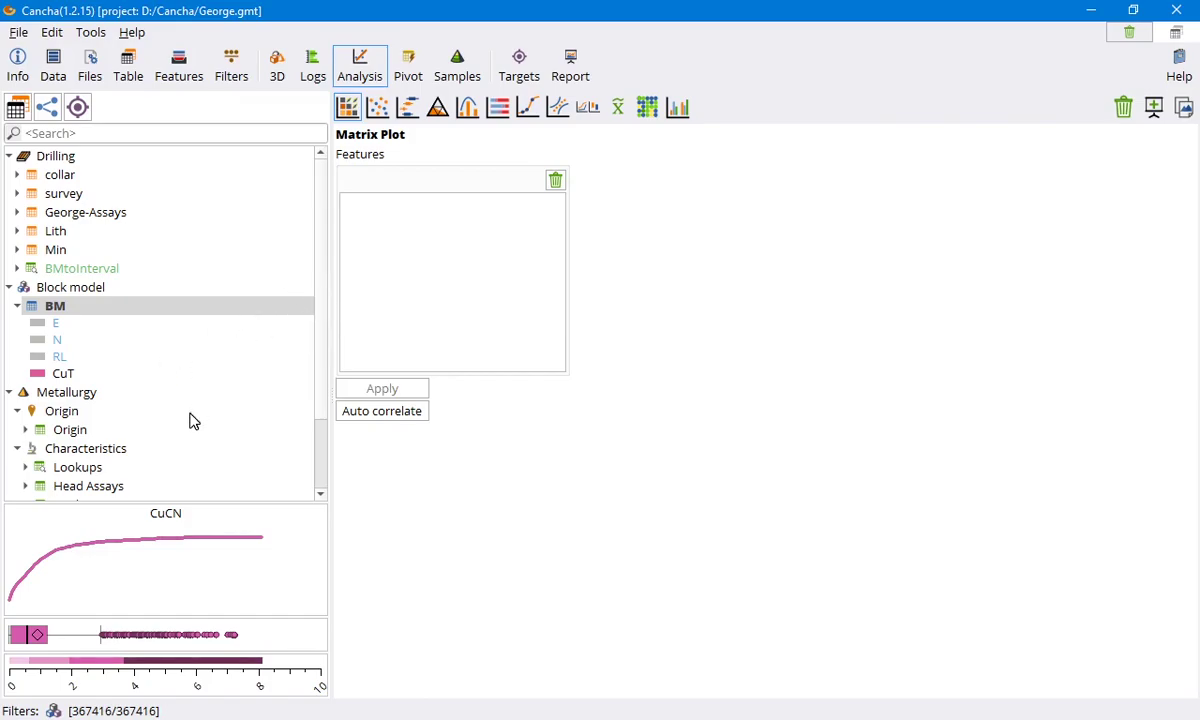
Generate a matrix plot of the Comm Result features Bwi, Ai, SG and SMC.
scroll(193, 420, "down", 2)
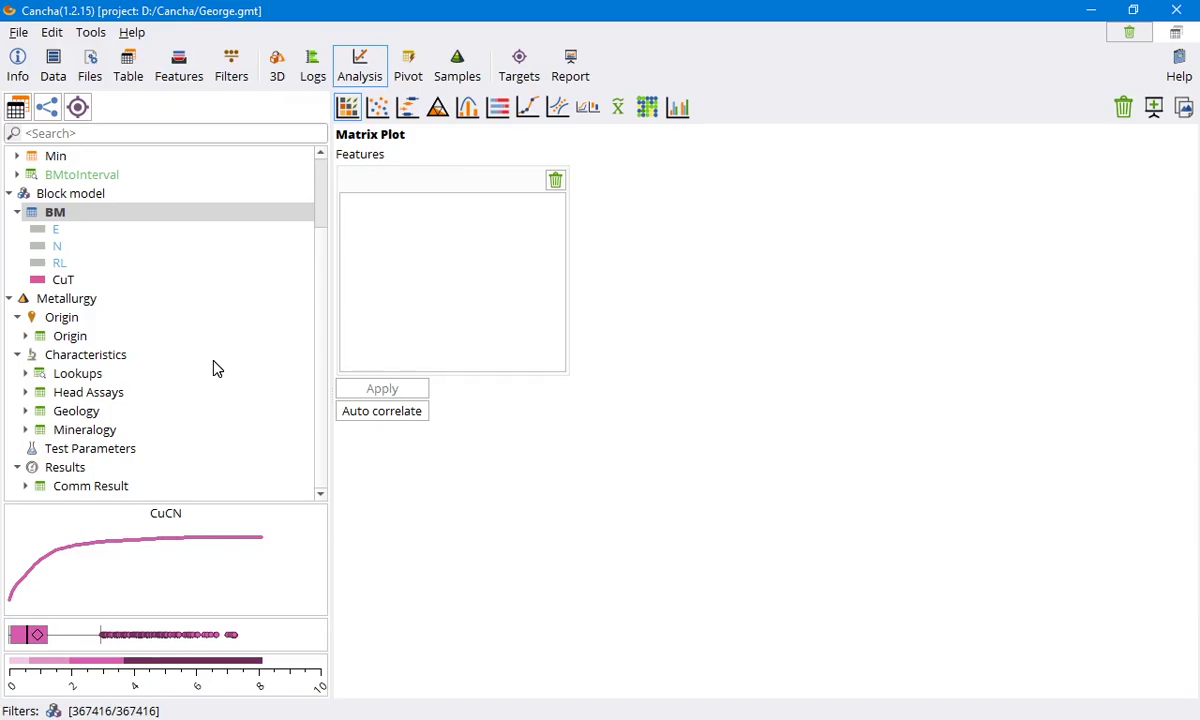
left_click(82, 486)
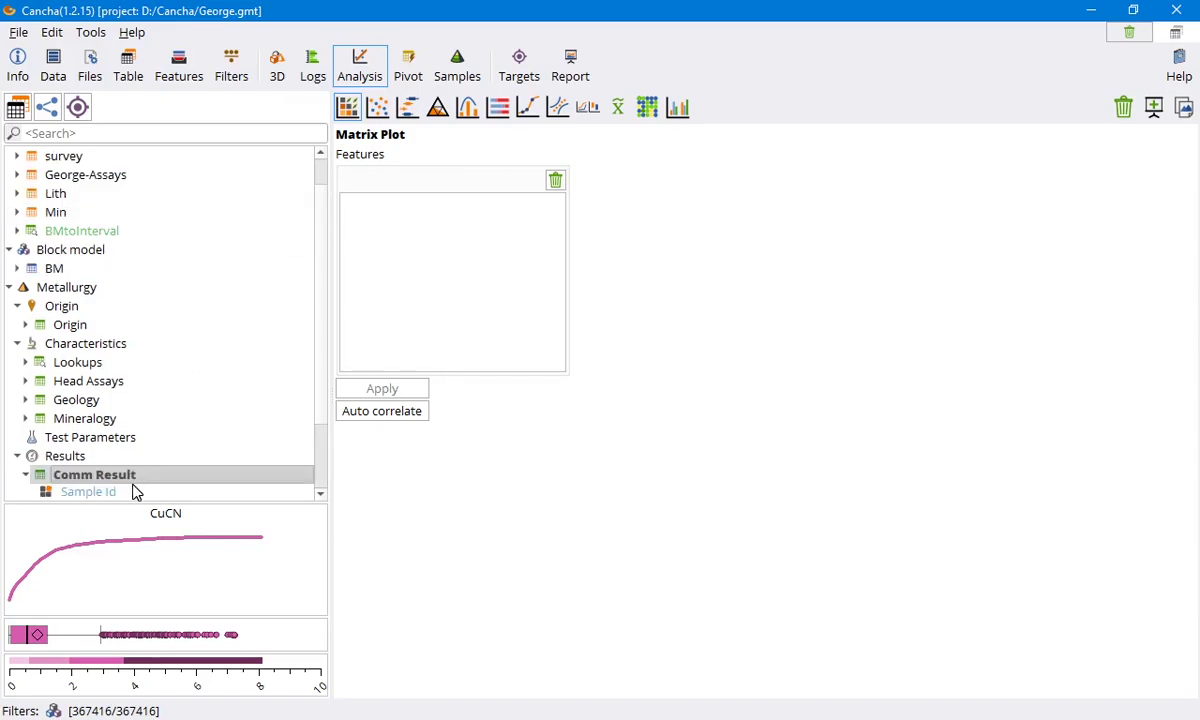
scroll(133, 445, "down", 2)
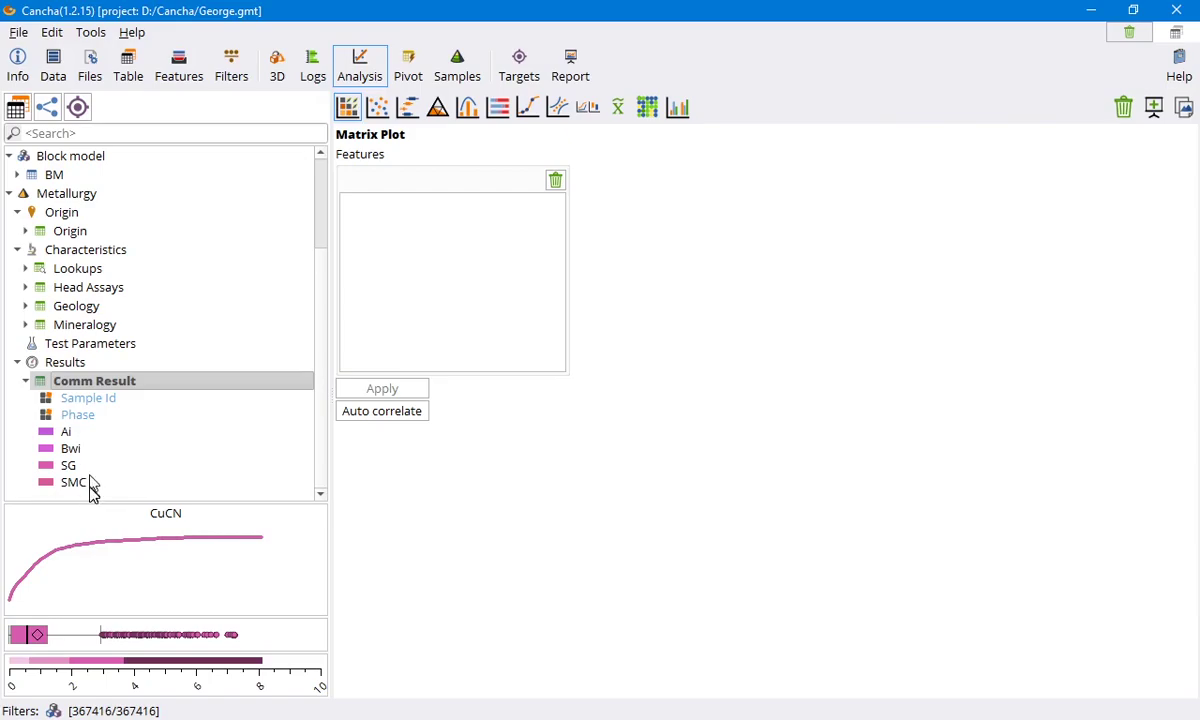
left_click_drag(78, 452, 436, 276)
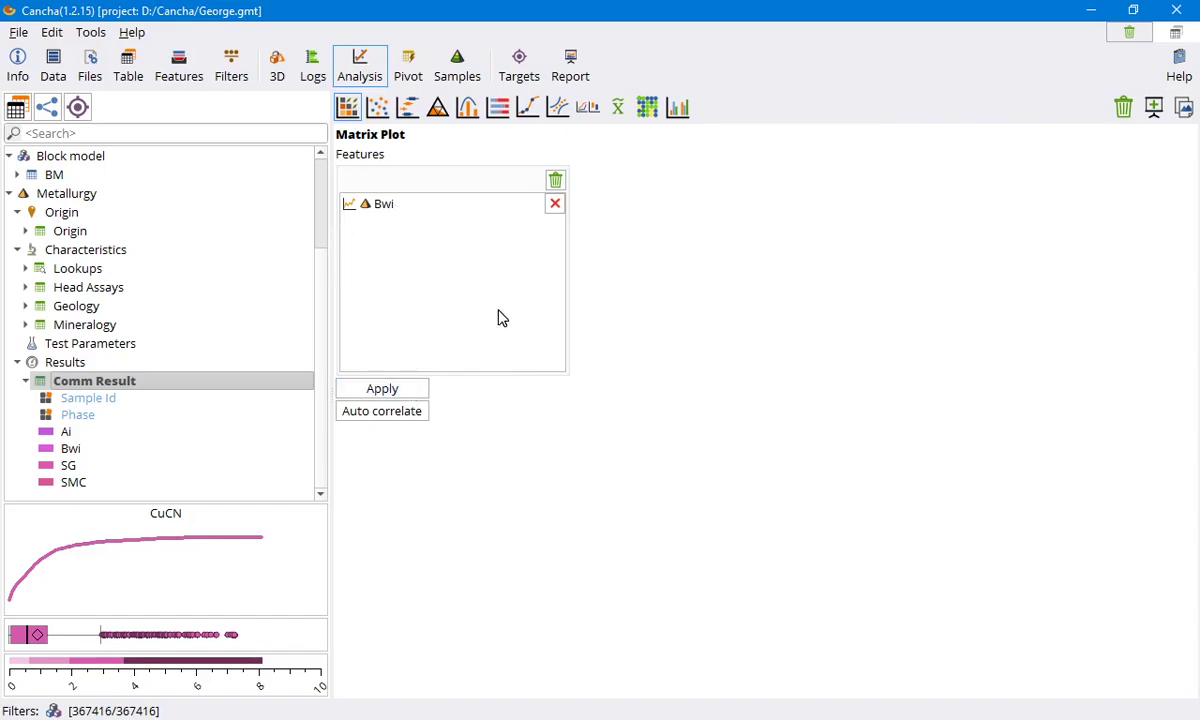
left_click_drag(70, 432, 340, 313)
left_click_drag(75, 426, 394, 316)
left_click_drag(67, 466, 365, 305)
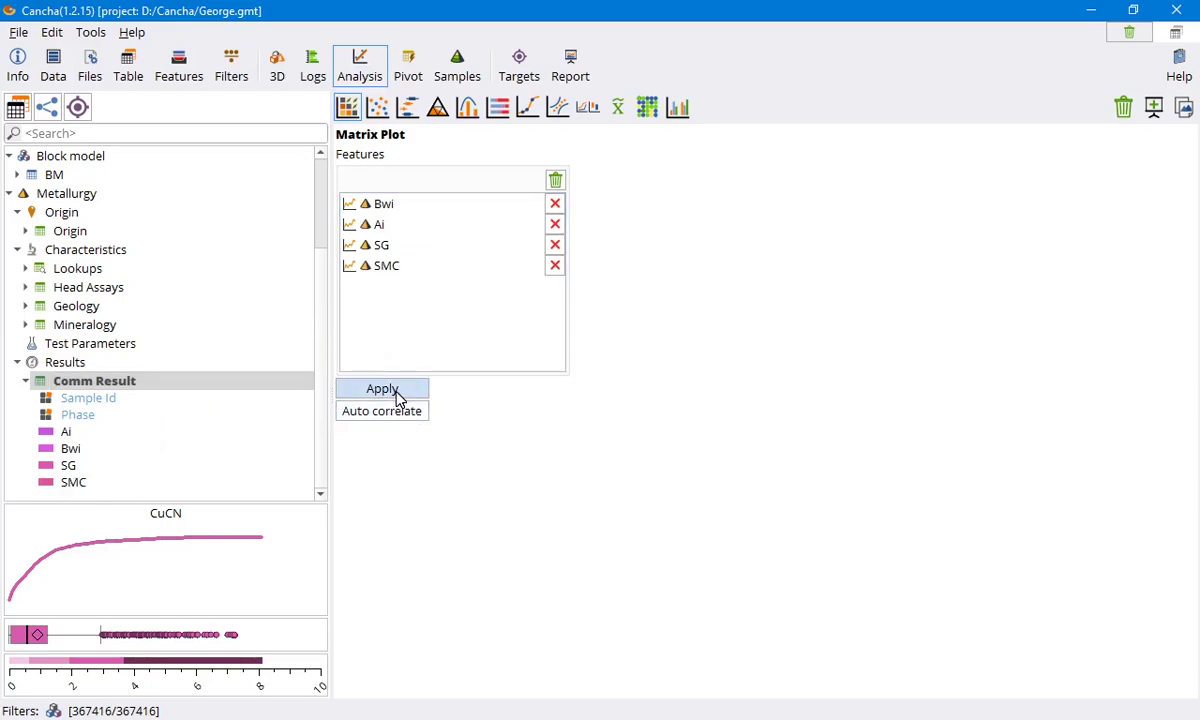
left_click(396, 392)
Resize the matrix plot to make its cells larger.
left_click_drag(849, 428, 963, 528)
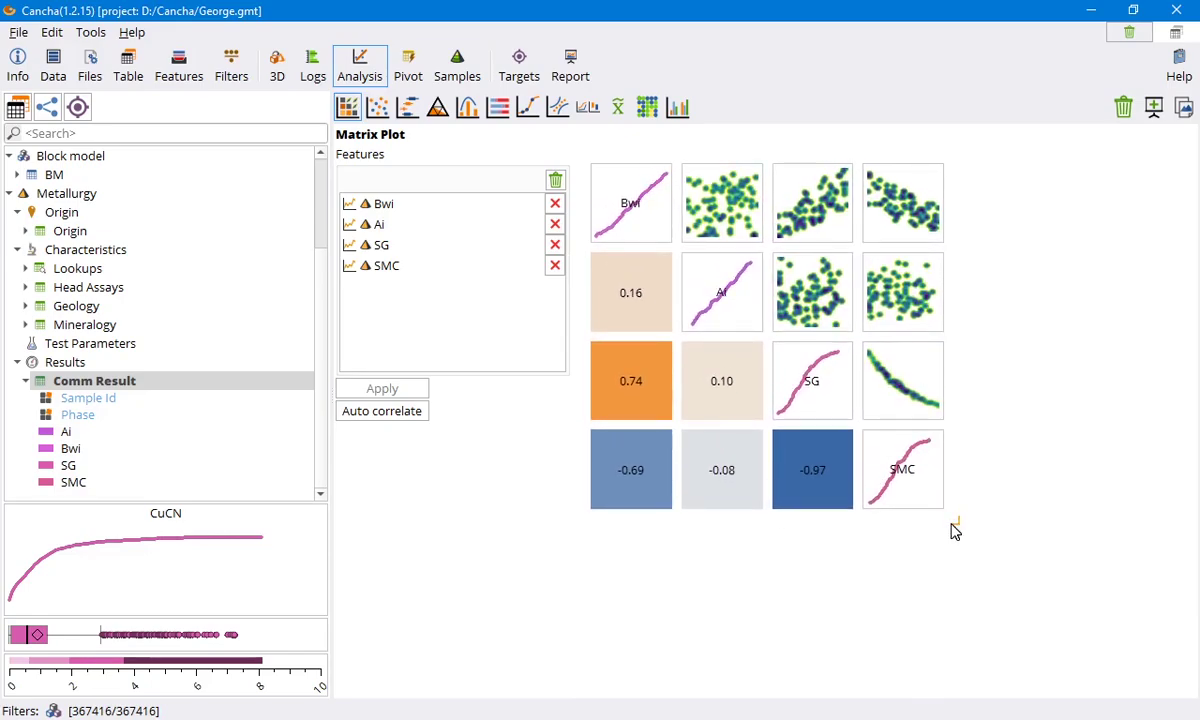
left_click_drag(953, 537, 1010, 563)
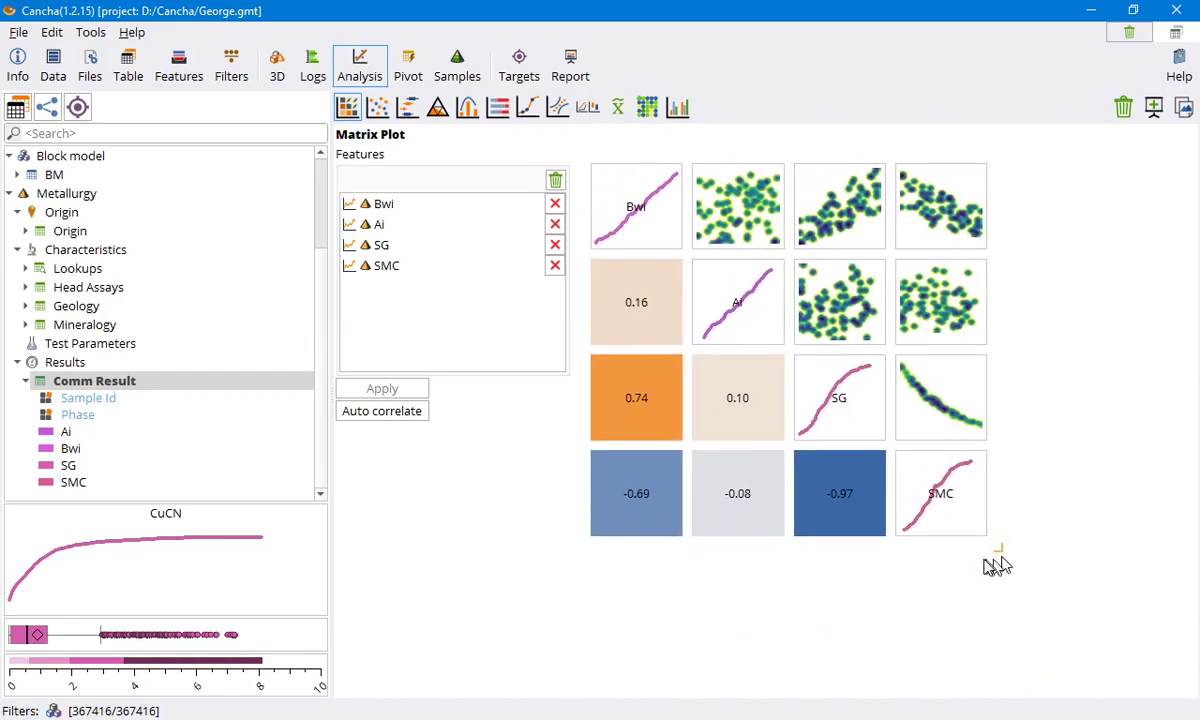
left_click_drag(1002, 553, 976, 530)
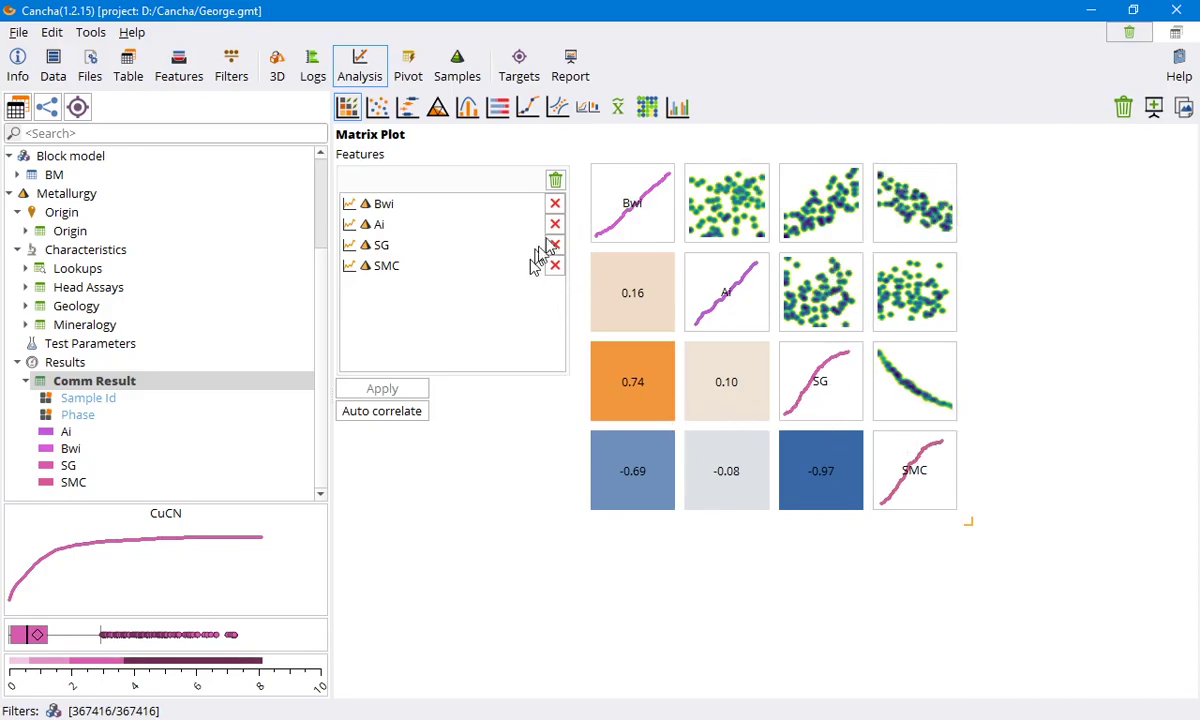
Clear all four features from the matrix plot list, add Bwi alone and auto-correlate it.
left_click(555, 204)
left_click(555, 204)
left_click(555, 204)
left_click(555, 204)
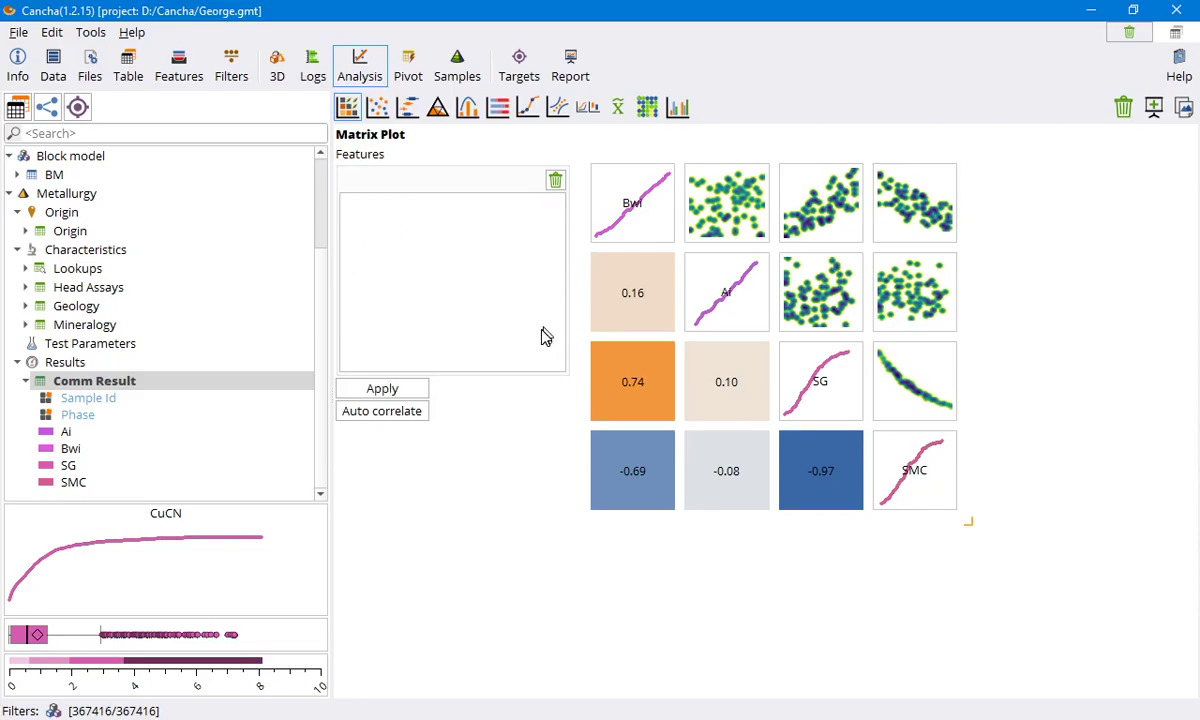
left_click_drag(70, 450, 480, 232)
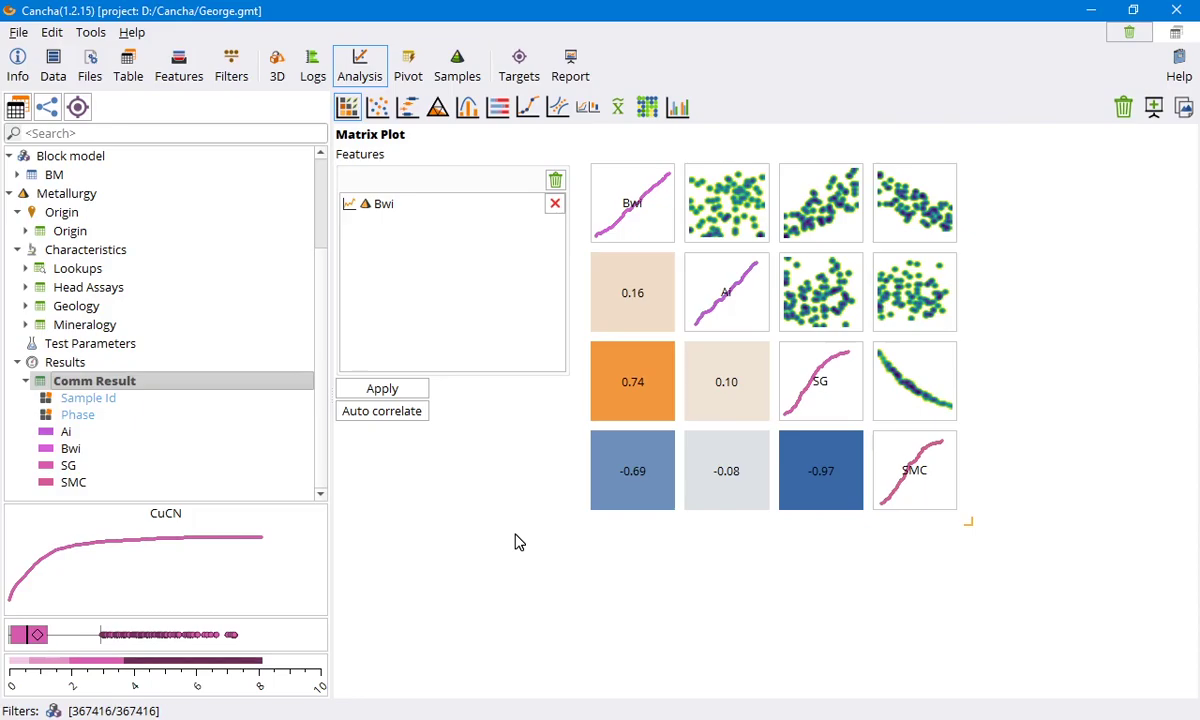
left_click_drag(126, 380, 650, 195)
left_click(388, 418)
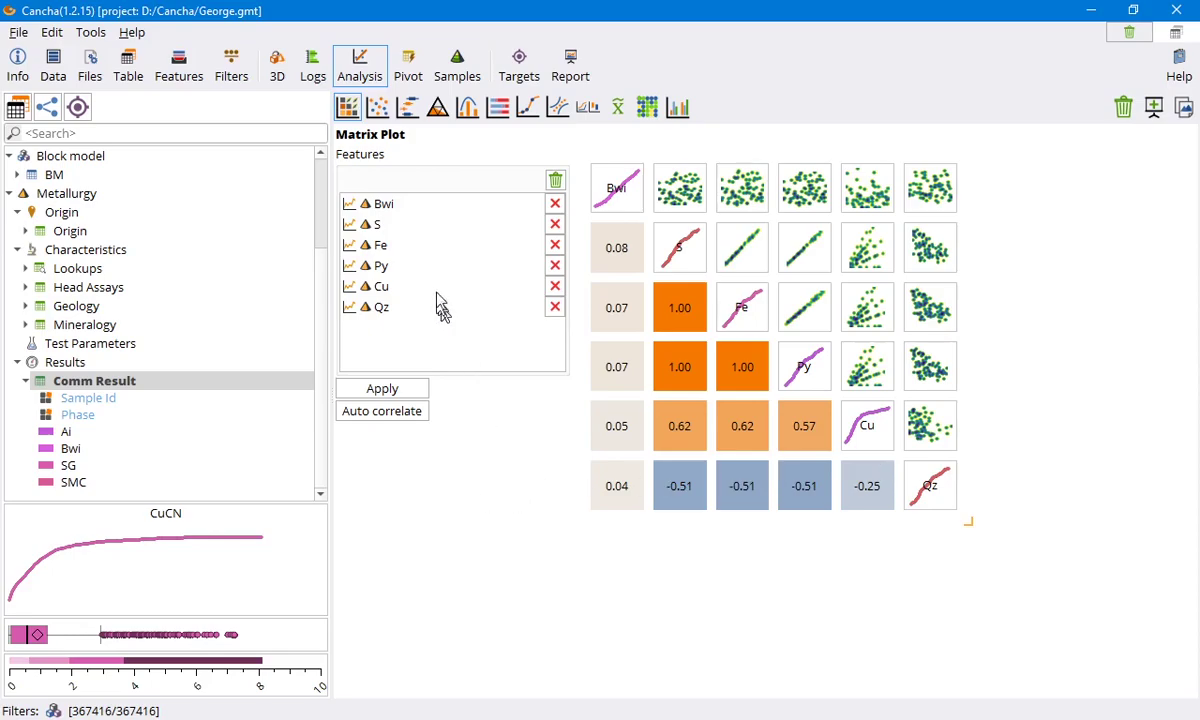
Create an XY plot with Bwi on X and SMC on Y, coloured by the Geology feature Lith.
left_click(383, 110)
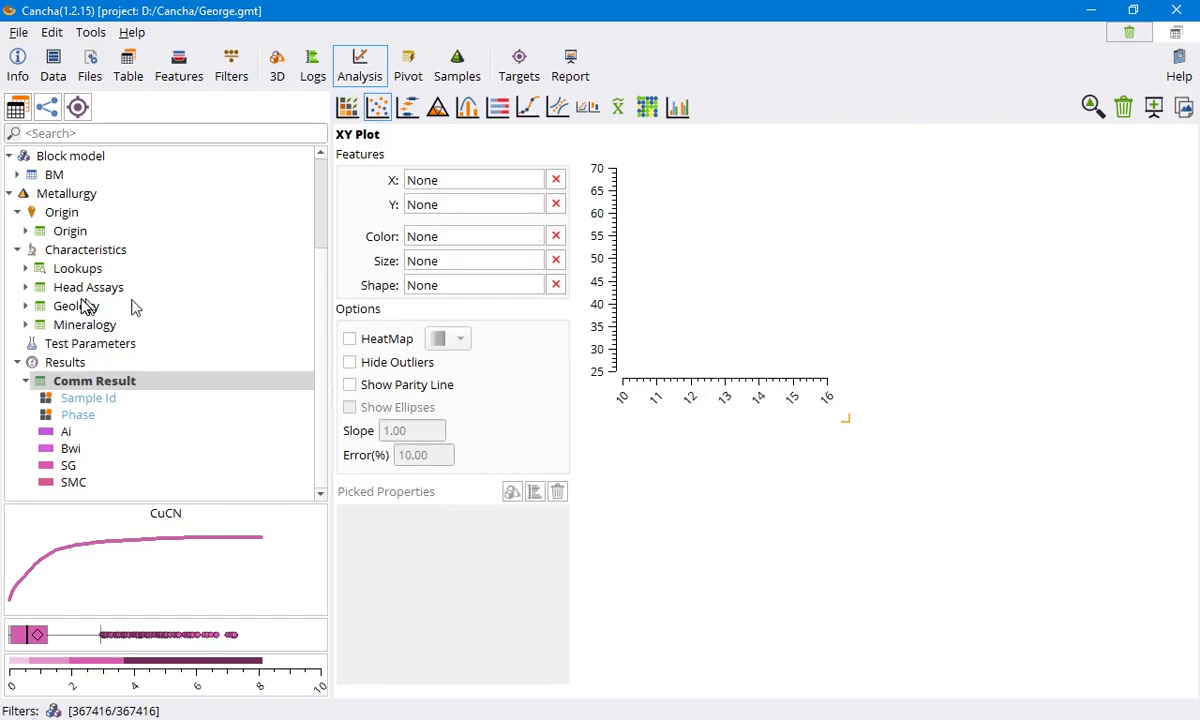
scroll(100, 275, "up", 2)
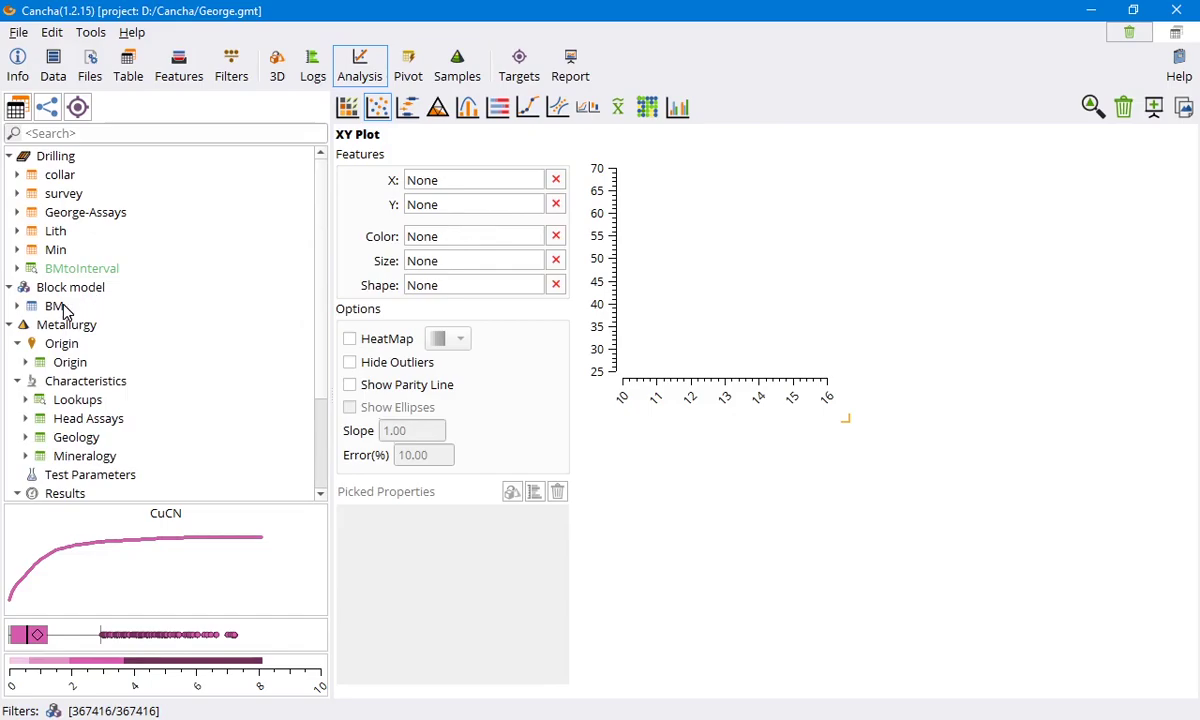
scroll(62, 310, "down", 2)
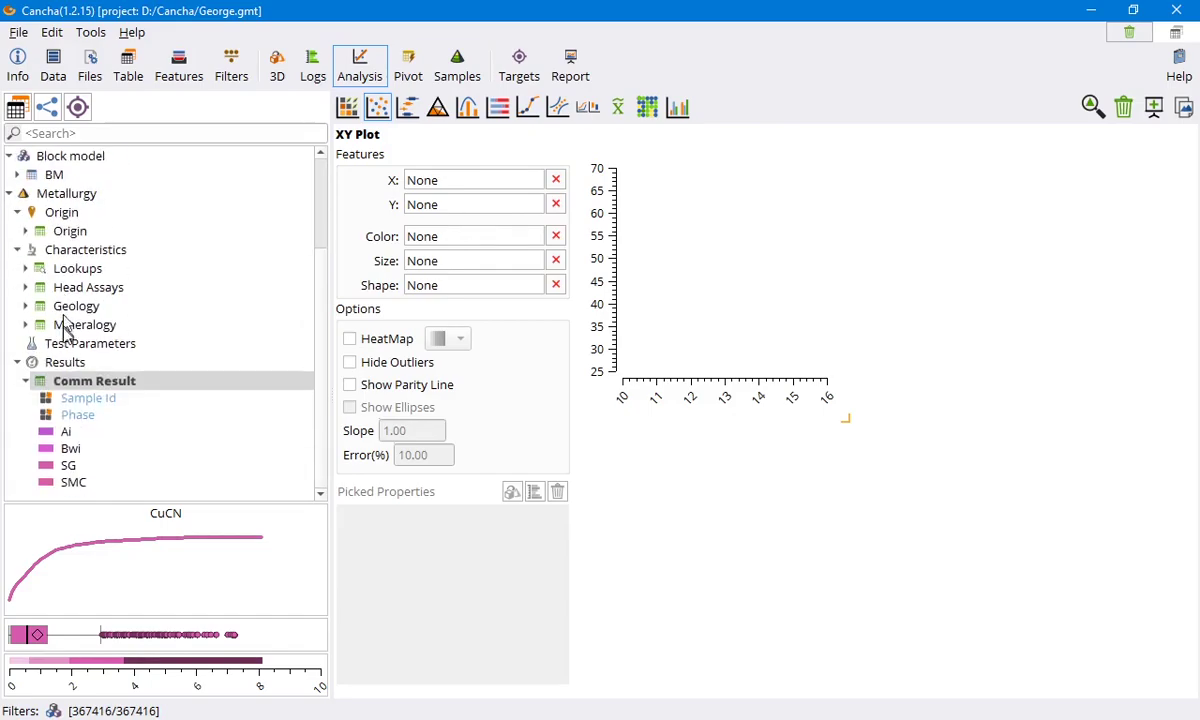
left_click(70, 449)
left_click_drag(72, 452, 458, 183)
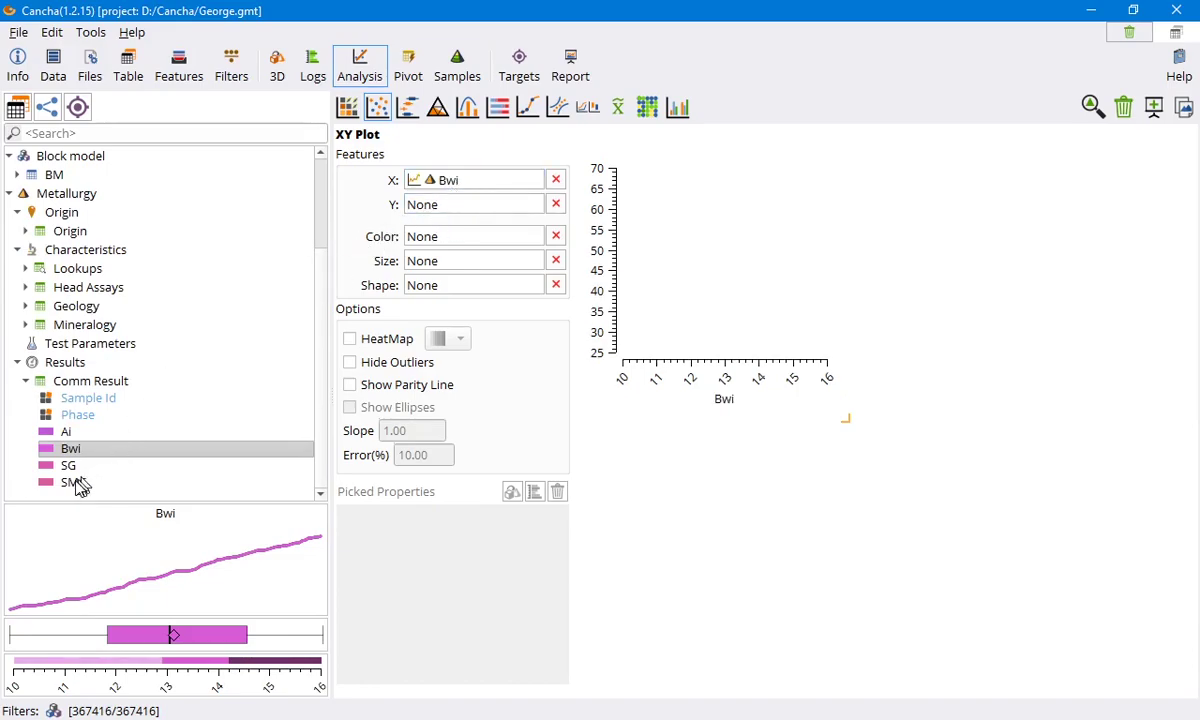
left_click_drag(74, 484, 439, 211)
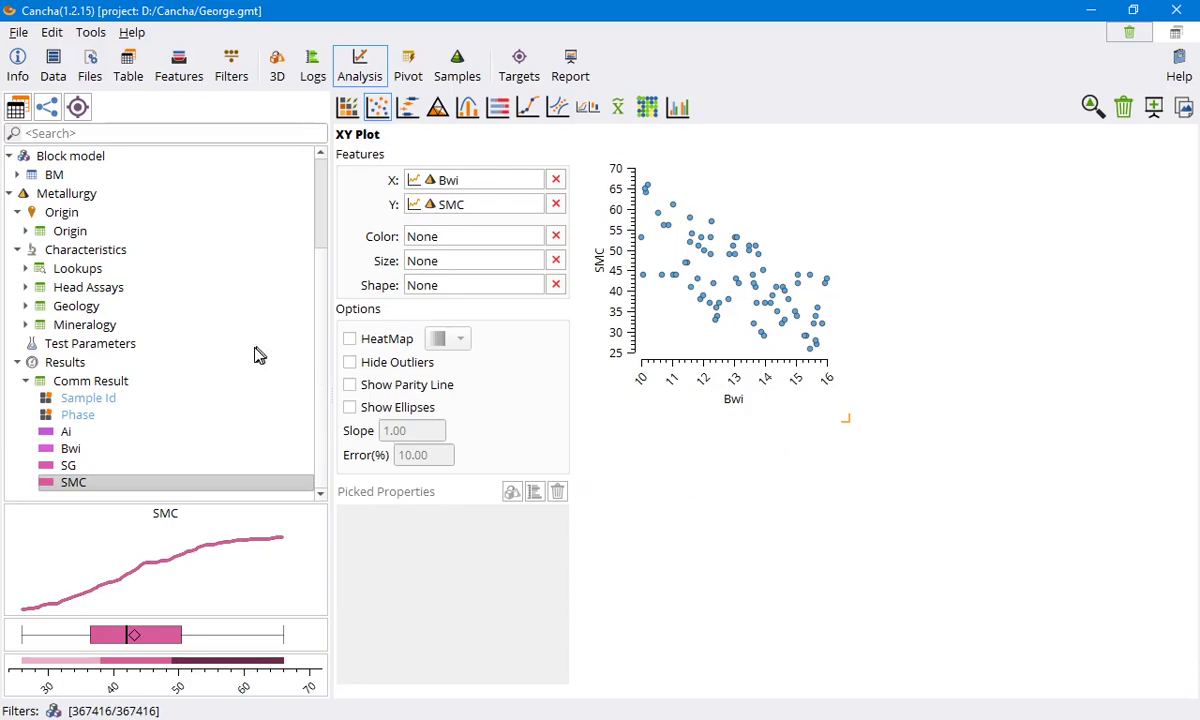
double_click(88, 307)
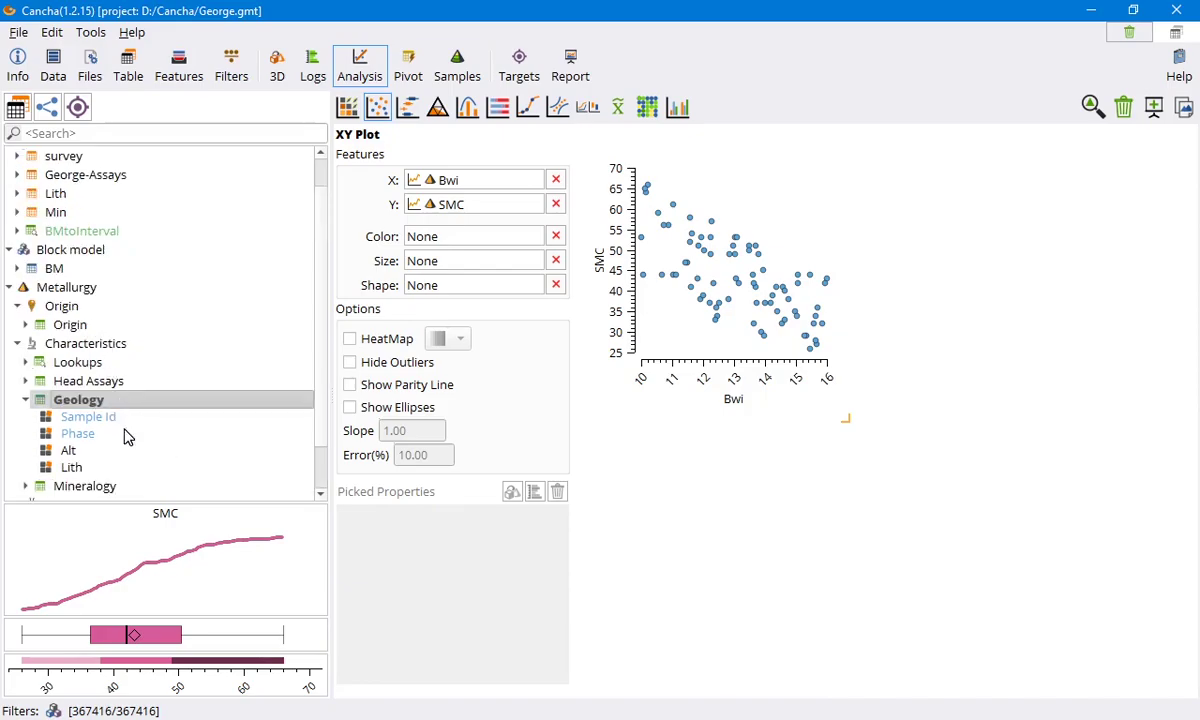
left_click_drag(72, 470, 440, 238)
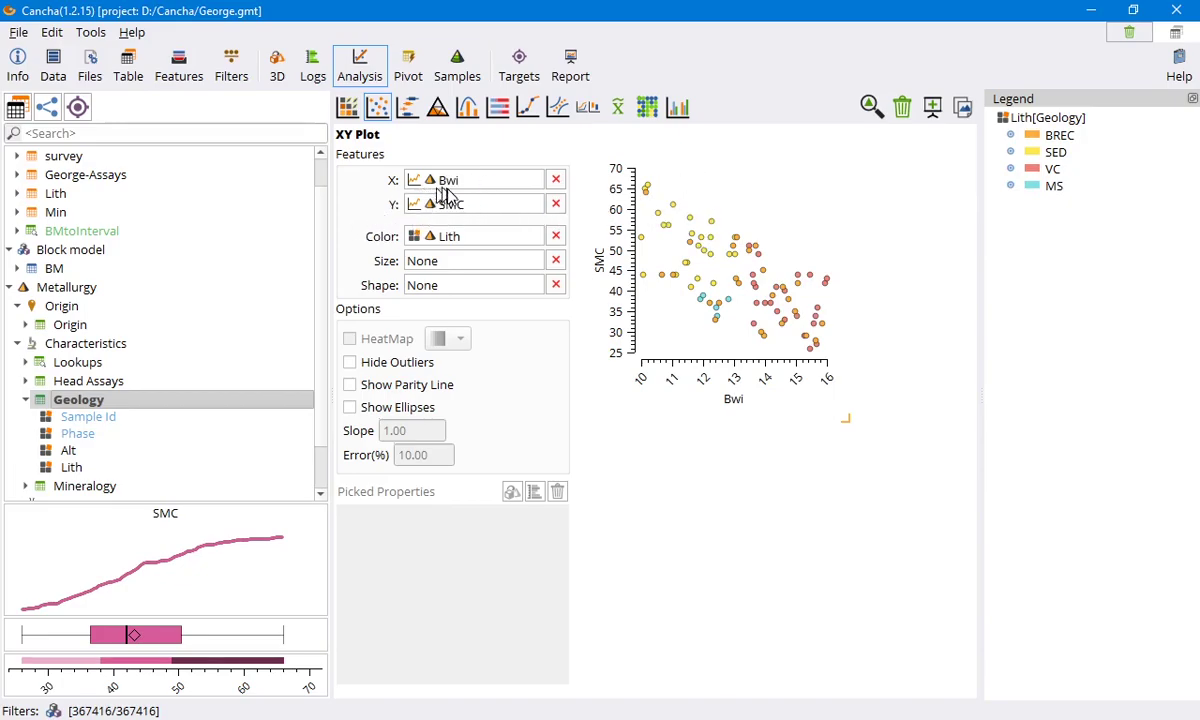
Clear the XY plot's X feature and reassign Bwi from Comm Result to it.
left_click(556, 180)
scroll(67, 485, "down", 1)
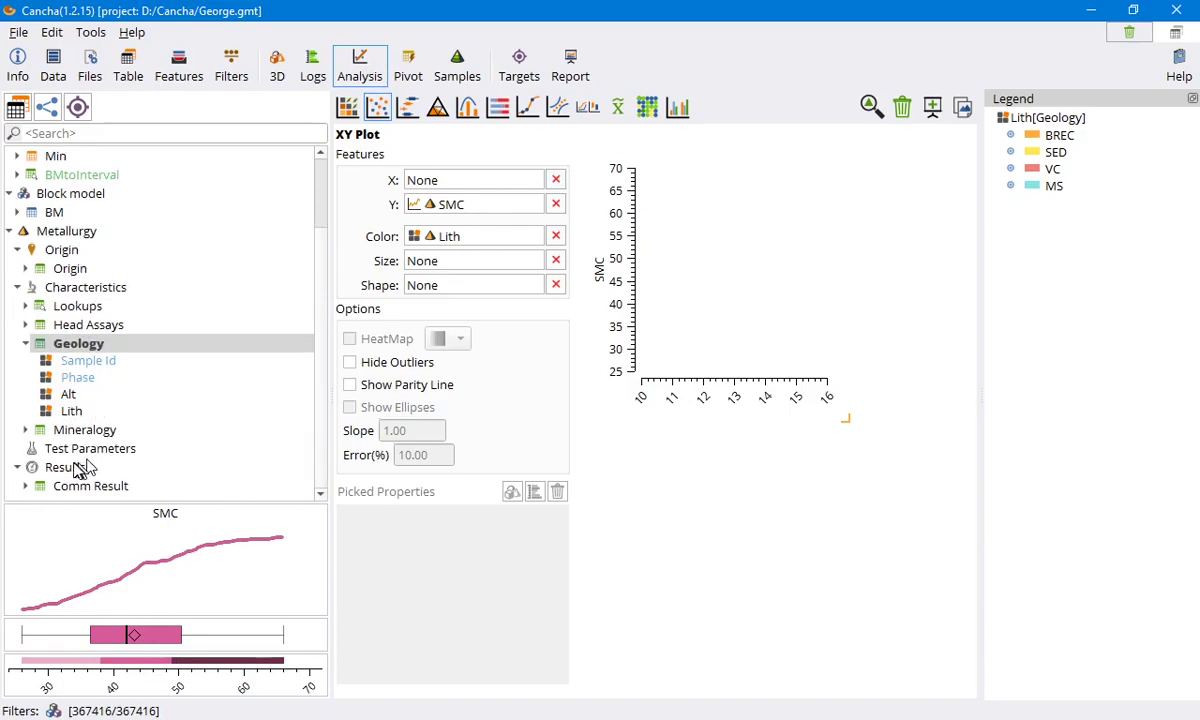
left_click(67, 487)
scroll(80, 495, "down", 2)
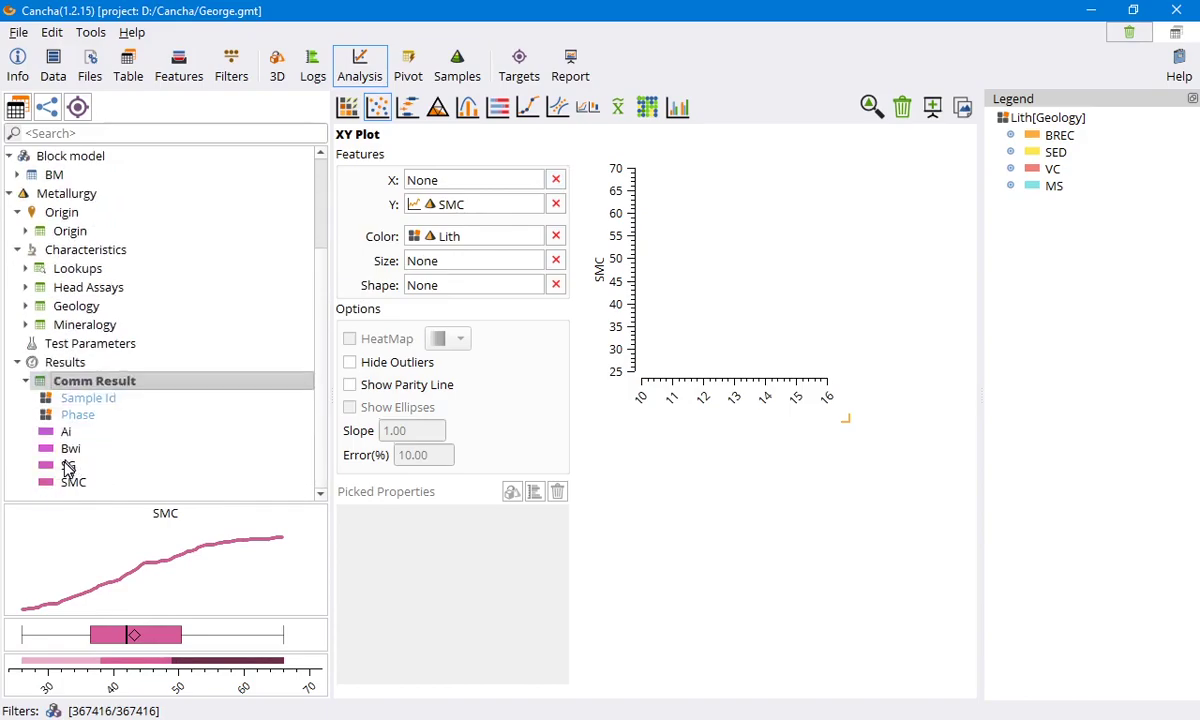
left_click_drag(68, 450, 410, 178)
left_click_drag(50, 430, 447, 182)
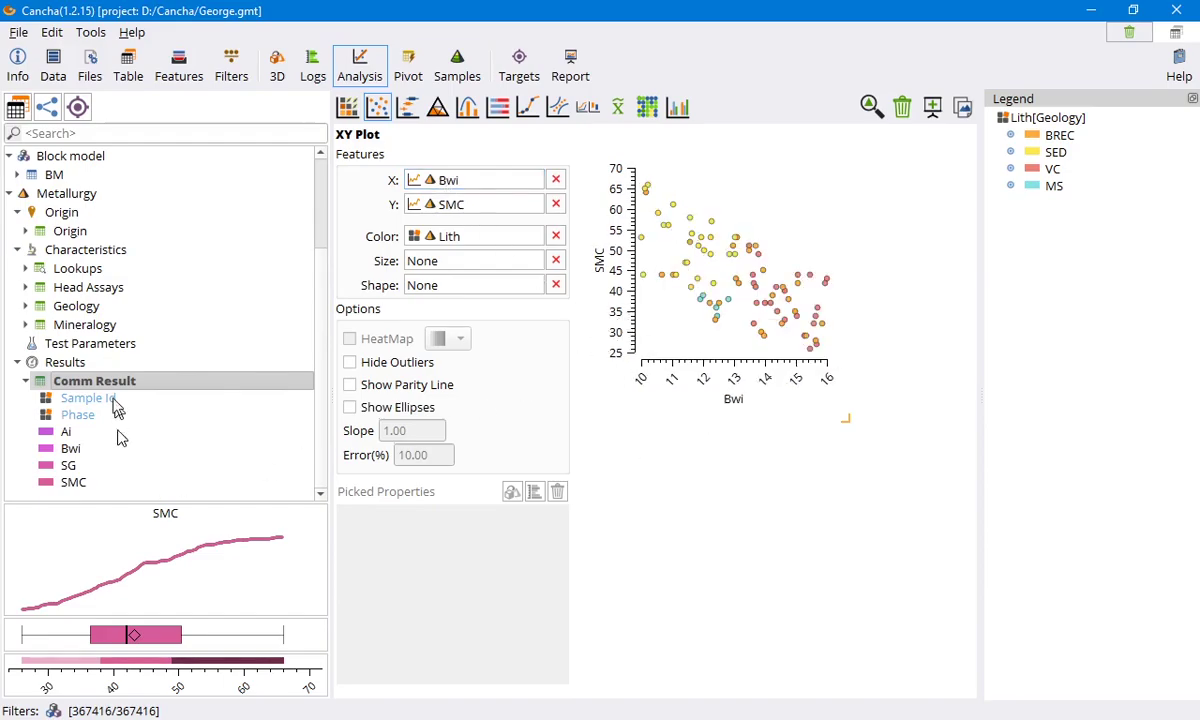
Size the XY plot points by Cu from Head Assays and show the value ranges in the Cu legend.
double_click(88, 288)
left_click_drag(50, 440, 433, 266)
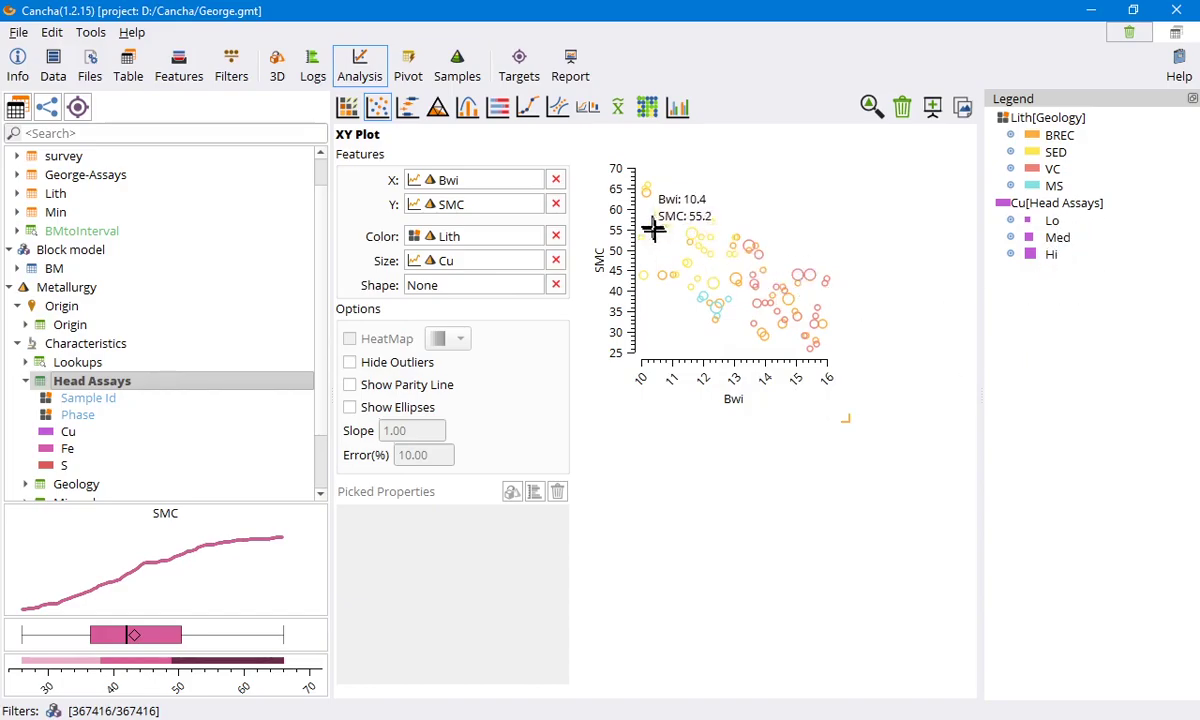
right_click(1120, 240)
left_click(1093, 265)
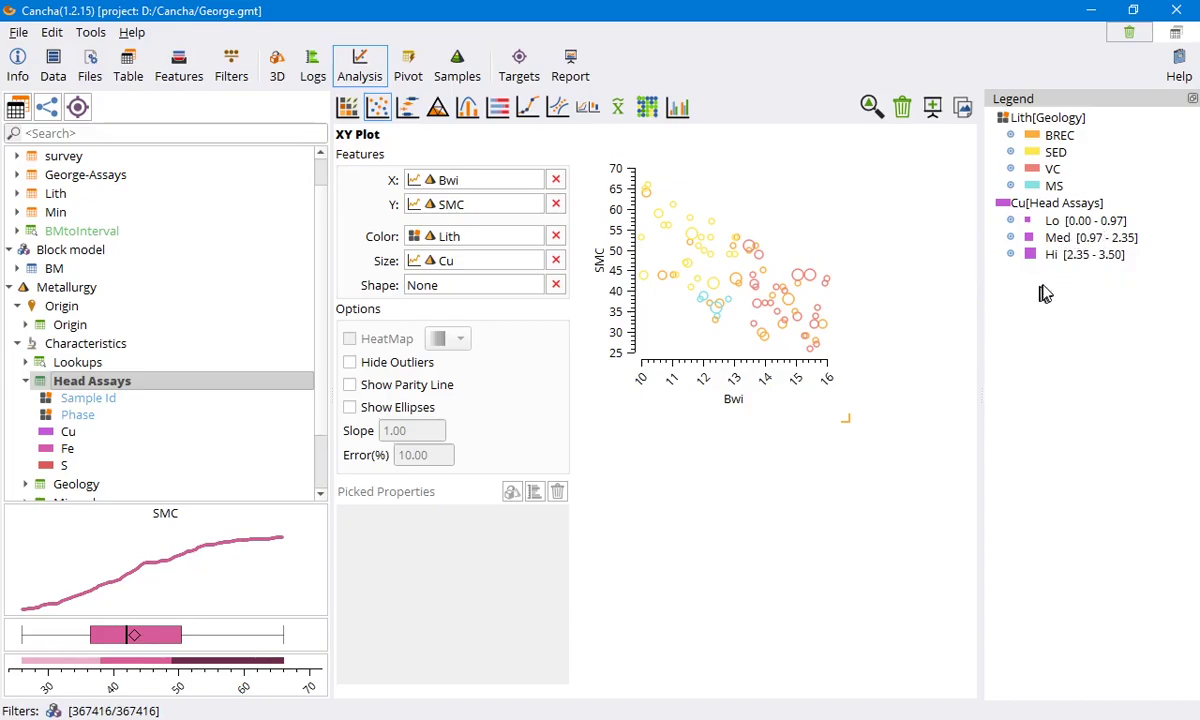
Temporarily hide the Lo and Med Cu classes, and likewise the SED lithology, restoring each in the legend.
left_click(1012, 221)
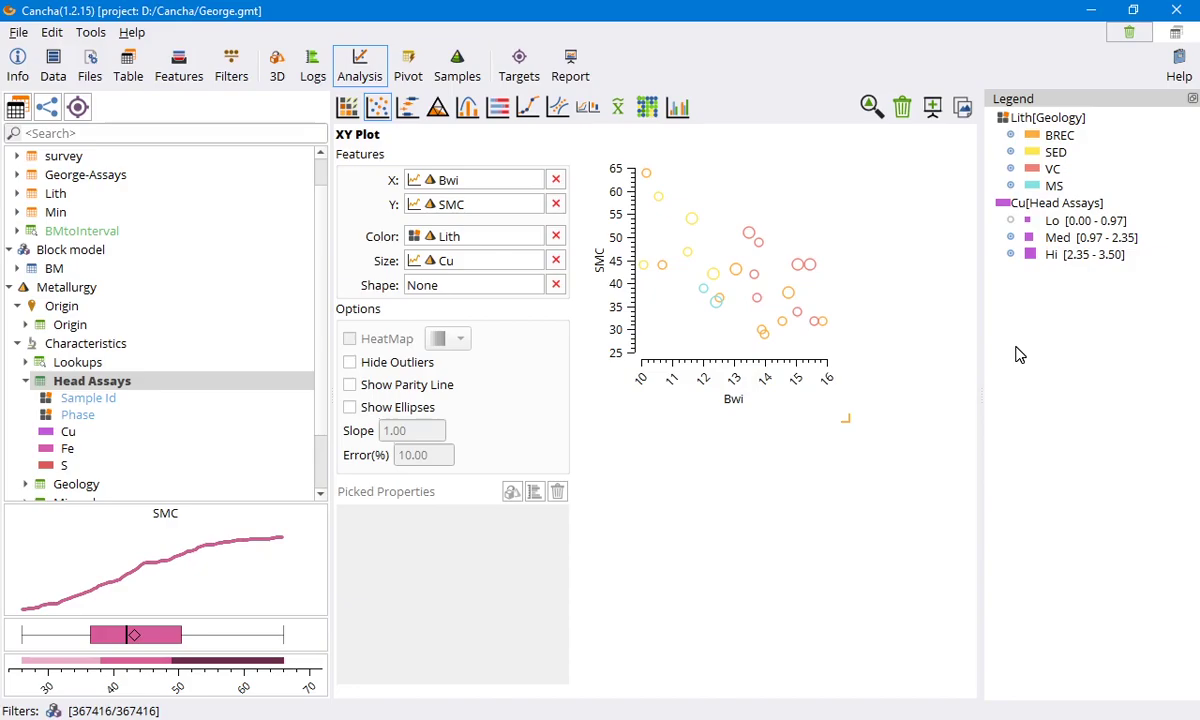
left_click(1011, 238)
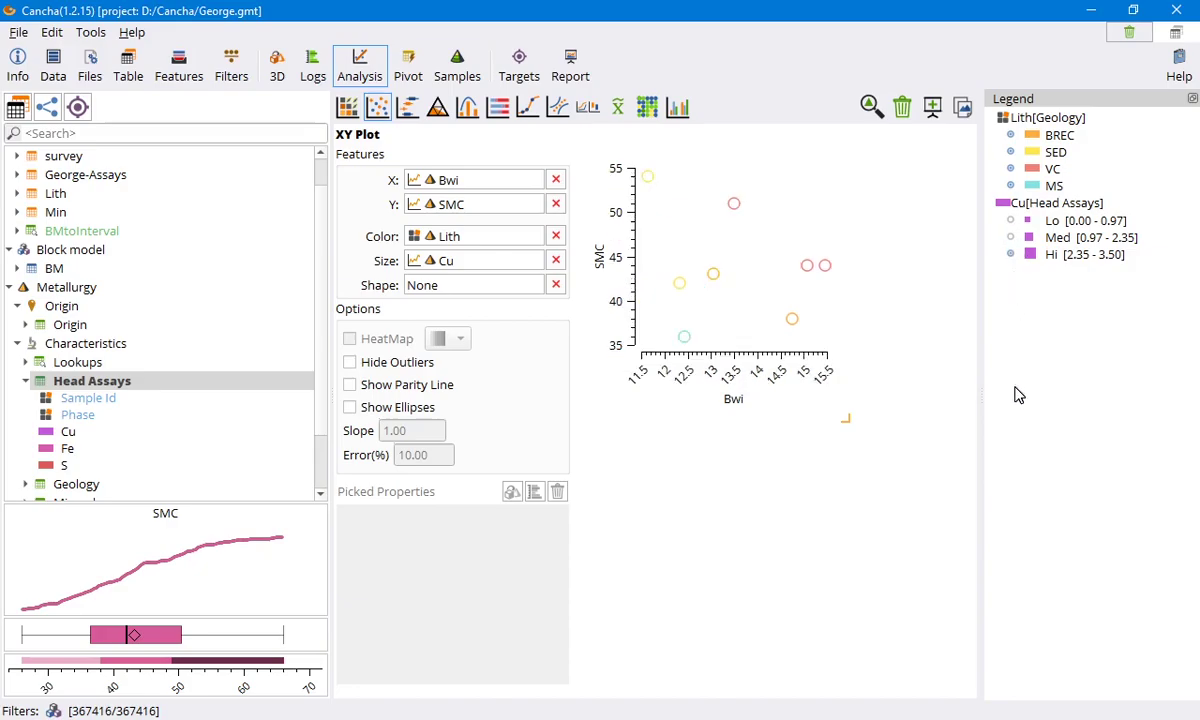
left_click(1011, 238)
left_click(1010, 221)
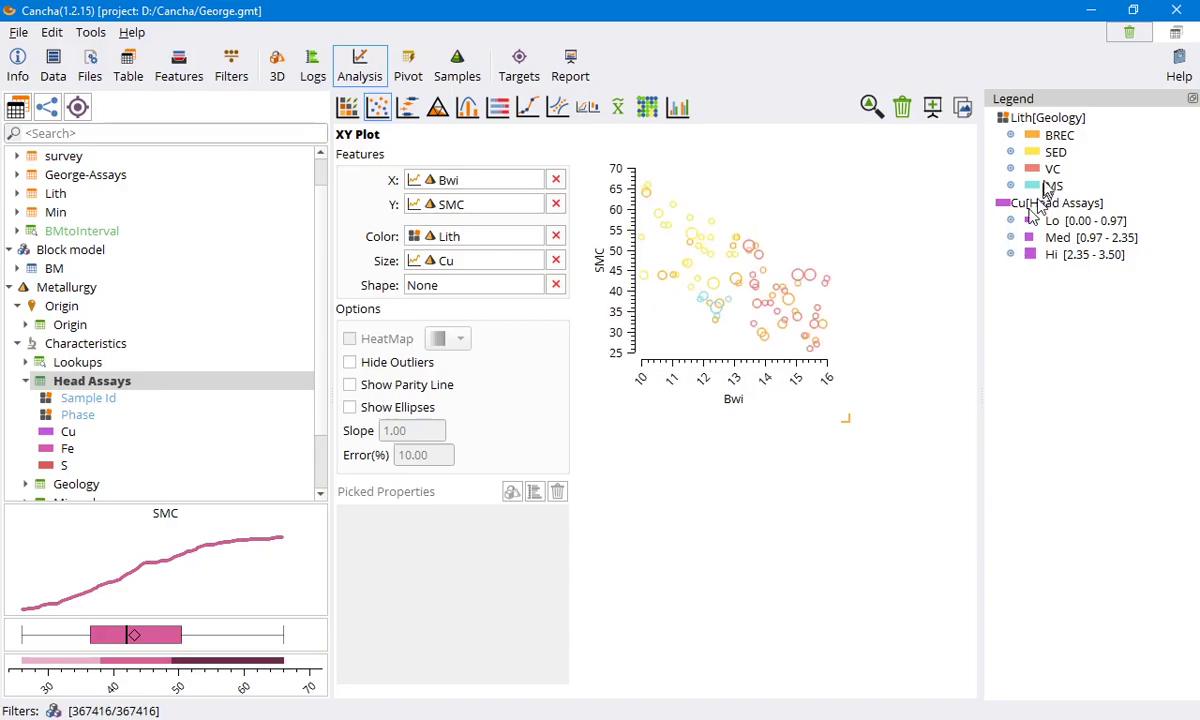
left_click(1010, 152)
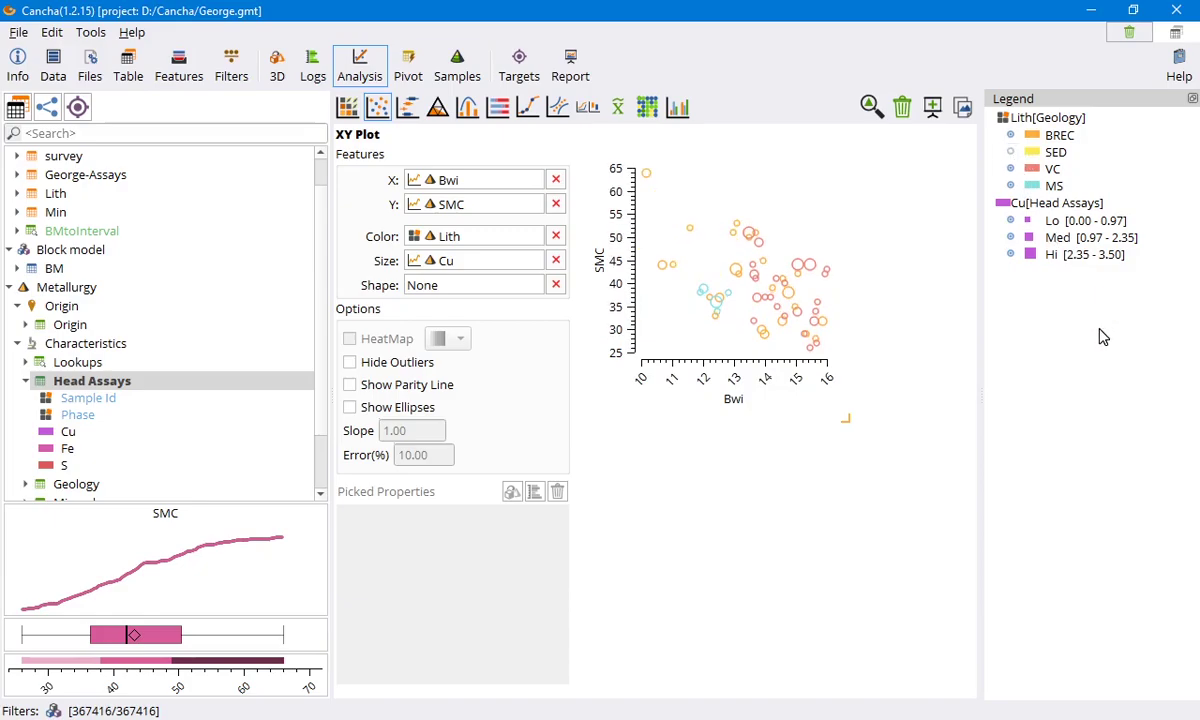
left_click(1011, 152)
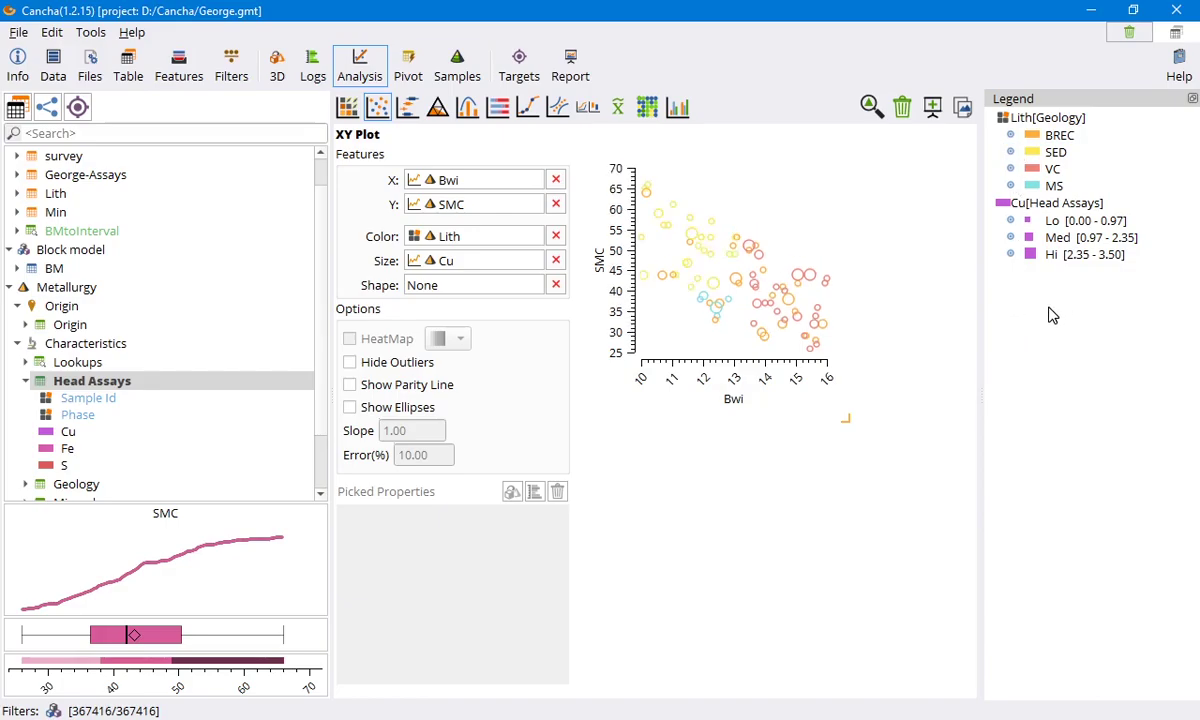
Enlarge the XY plot slightly and pick the sample point at about Bwi 11.6 and SMC 54.
left_click_drag(846, 419, 878, 462)
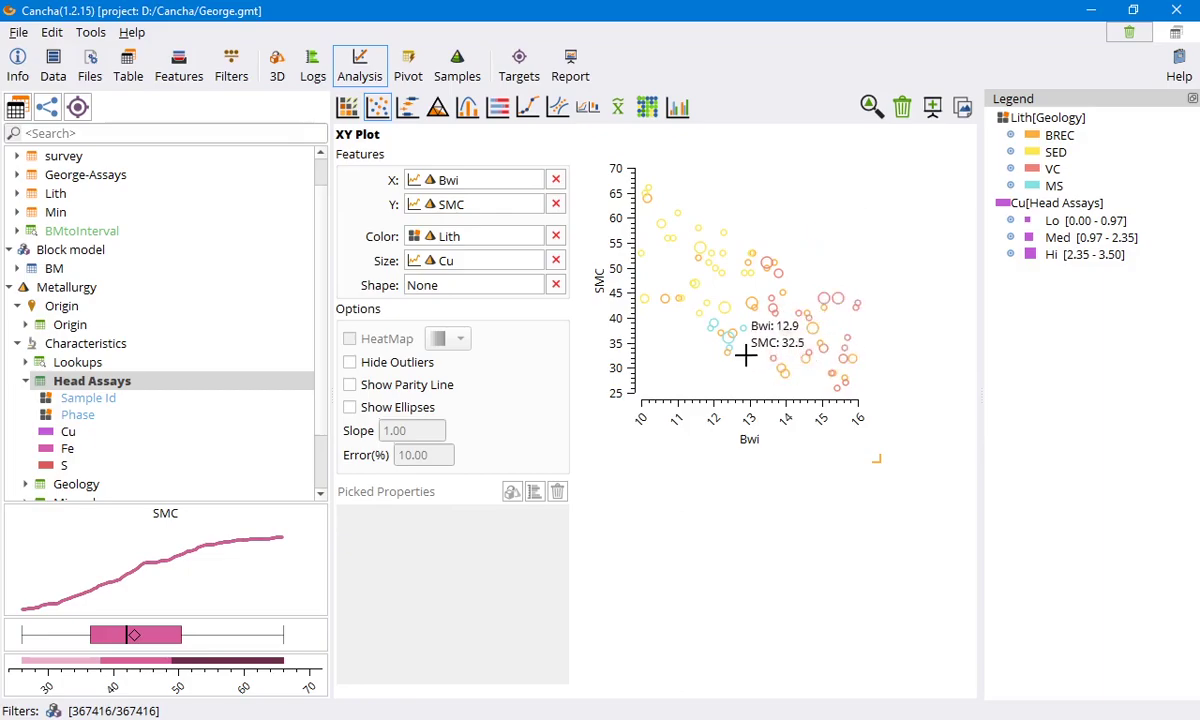
left_click(714, 255)
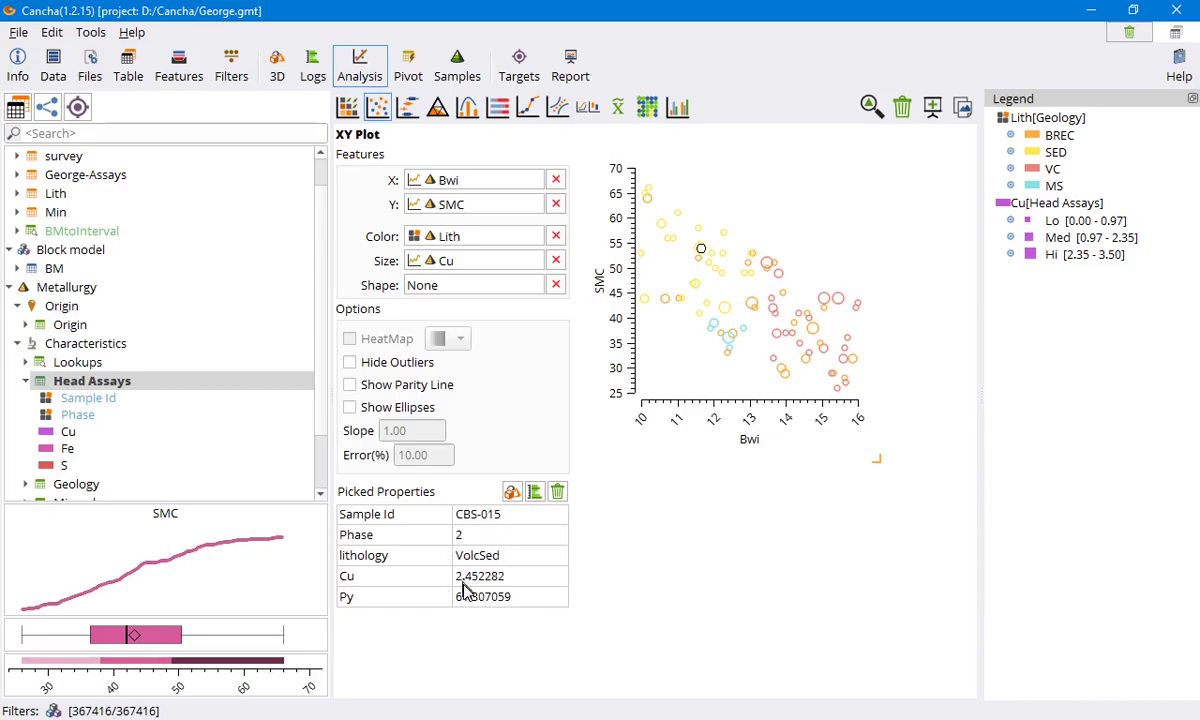
Replace the picked properties list with Cu from Head Assays plus Lith and Alt from Geology.
left_click(560, 492)
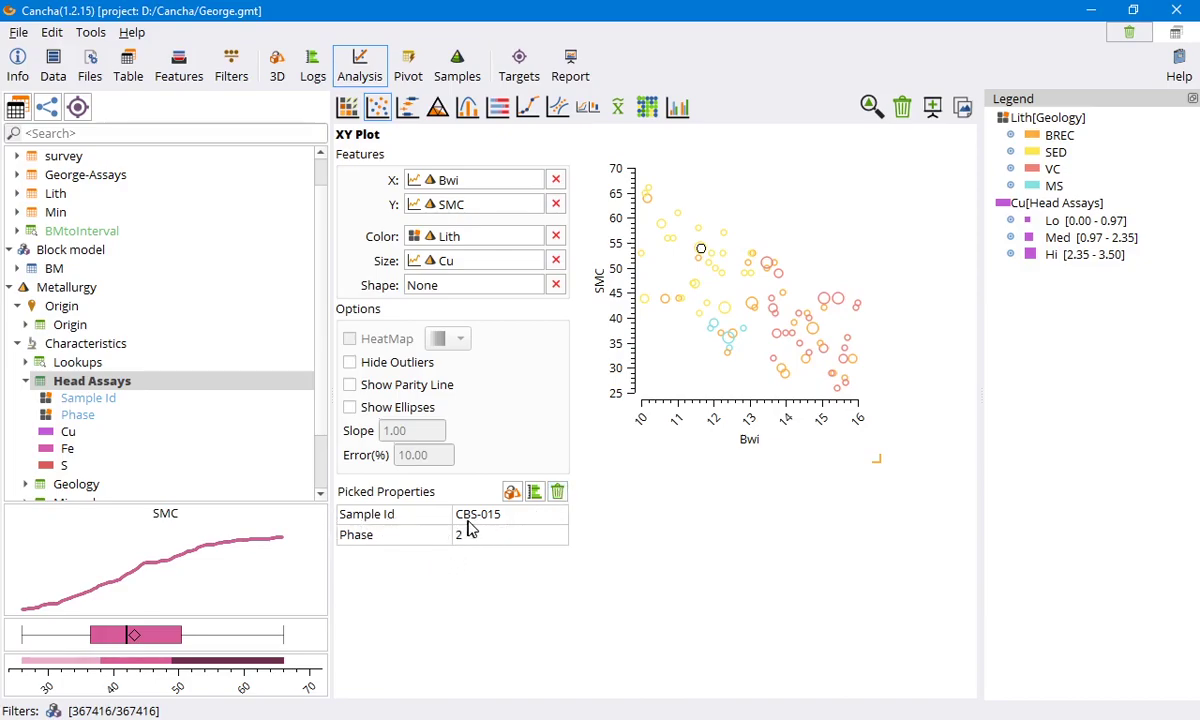
left_click_drag(70, 434, 408, 572)
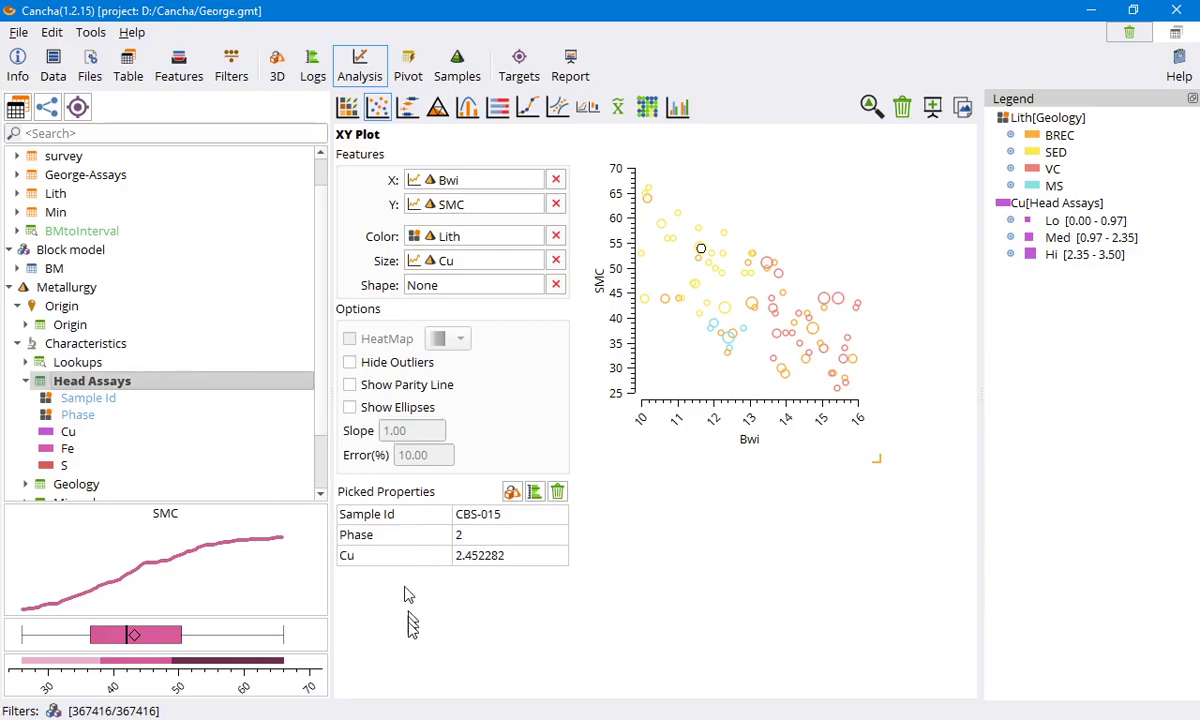
scroll(165, 413, "down", 3)
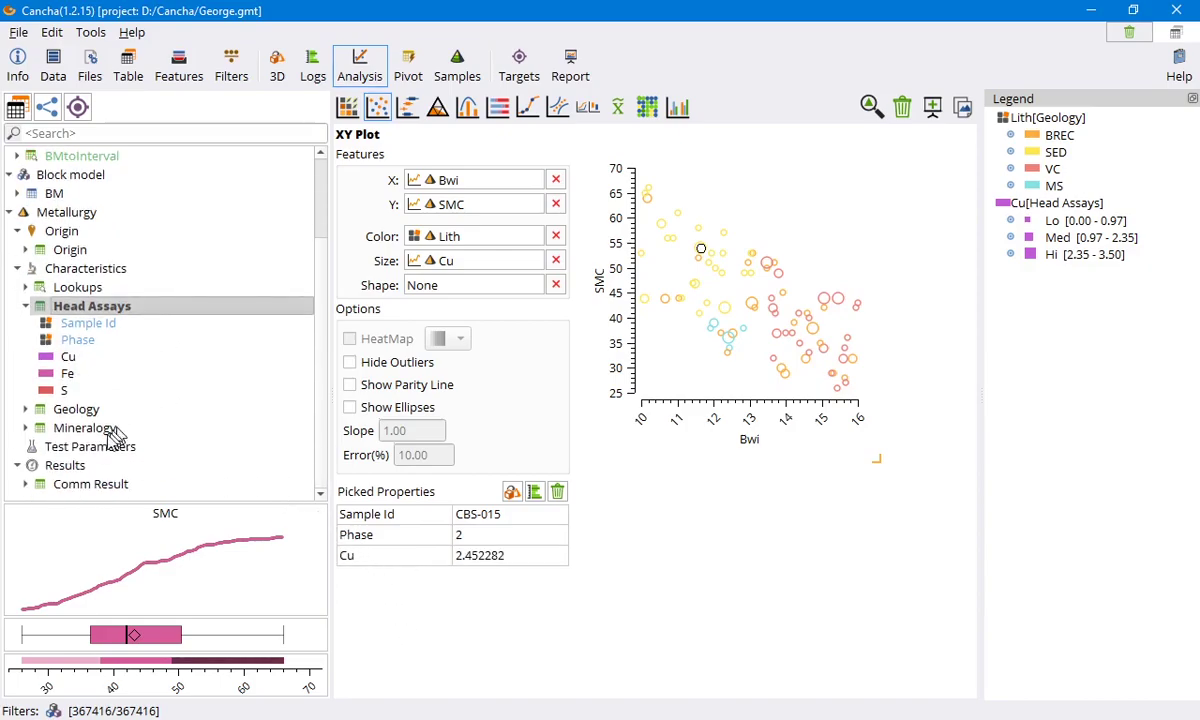
left_click(83, 485)
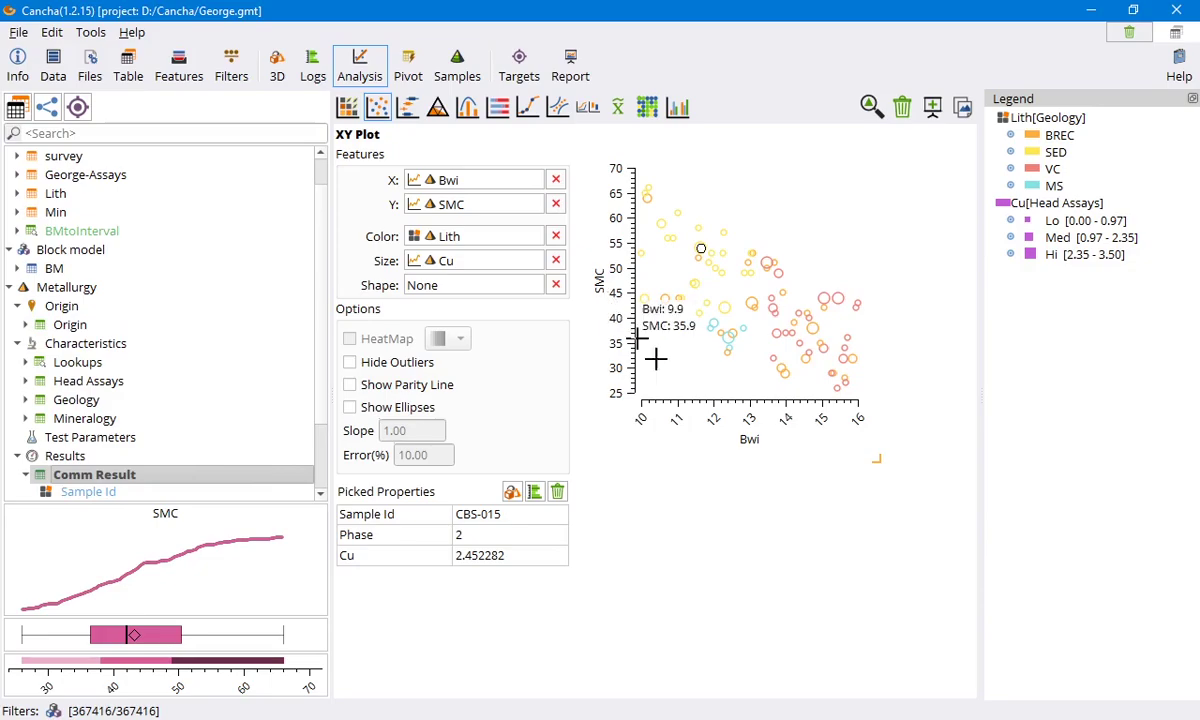
scroll(125, 450, "down", 2)
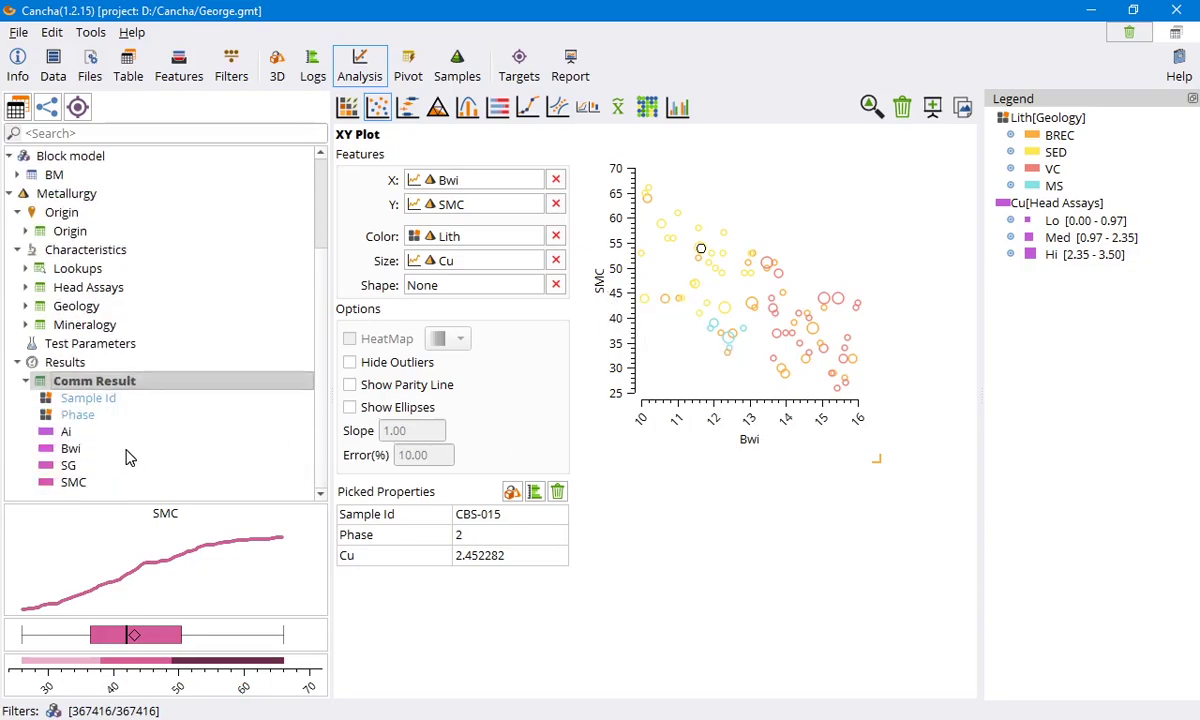
left_click(76, 306)
left_click_drag(60, 433, 405, 568)
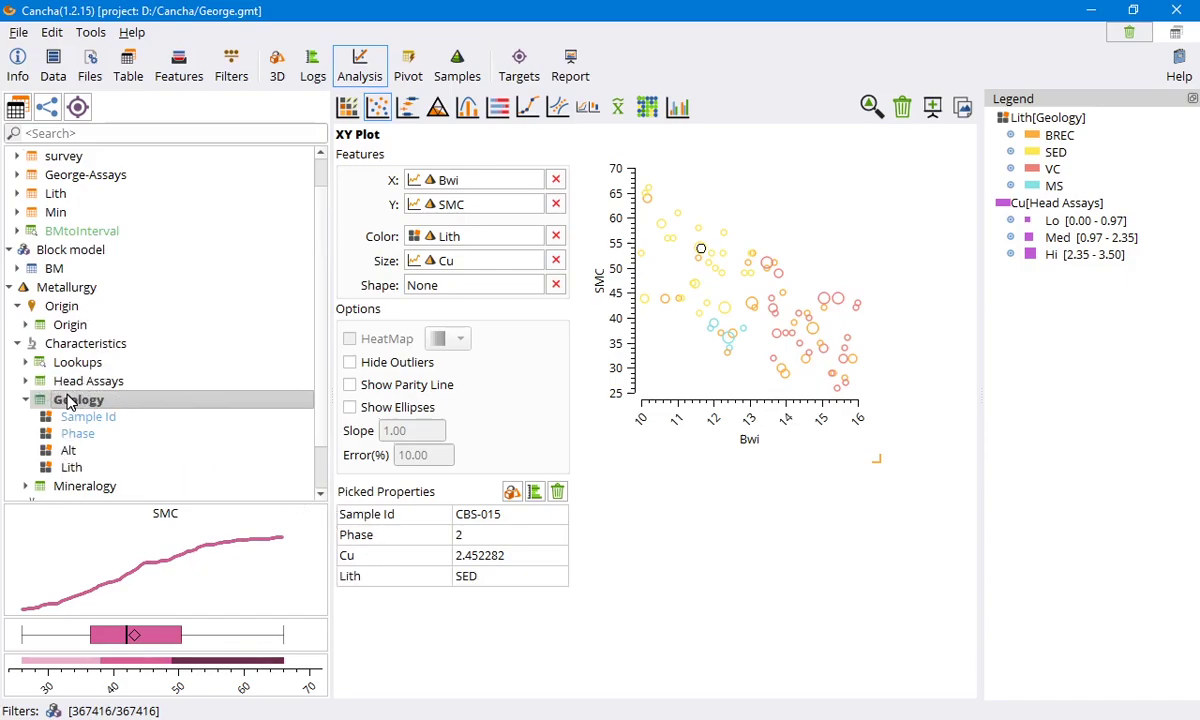
left_click_drag(70, 458, 388, 562)
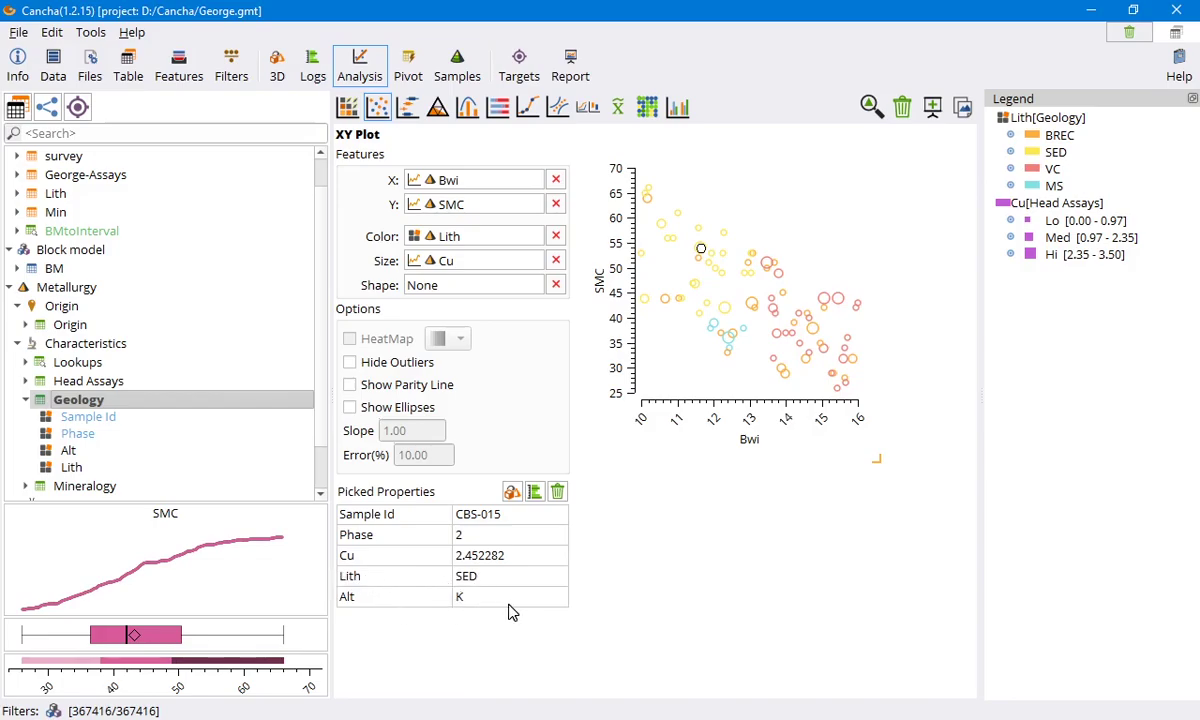
Pick the samples at about Bwi 15.5 and Bwi 10.1, both SMC 44, and view the latter's drill hole log.
left_click(839, 299)
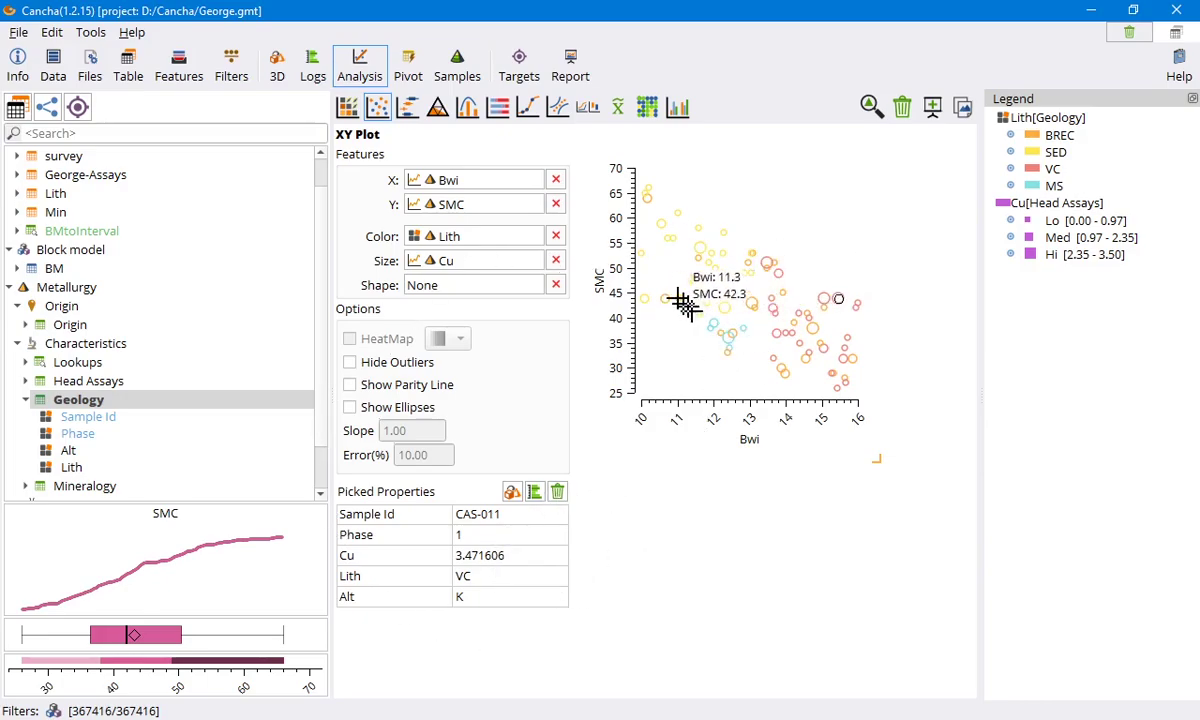
left_click(644, 298)
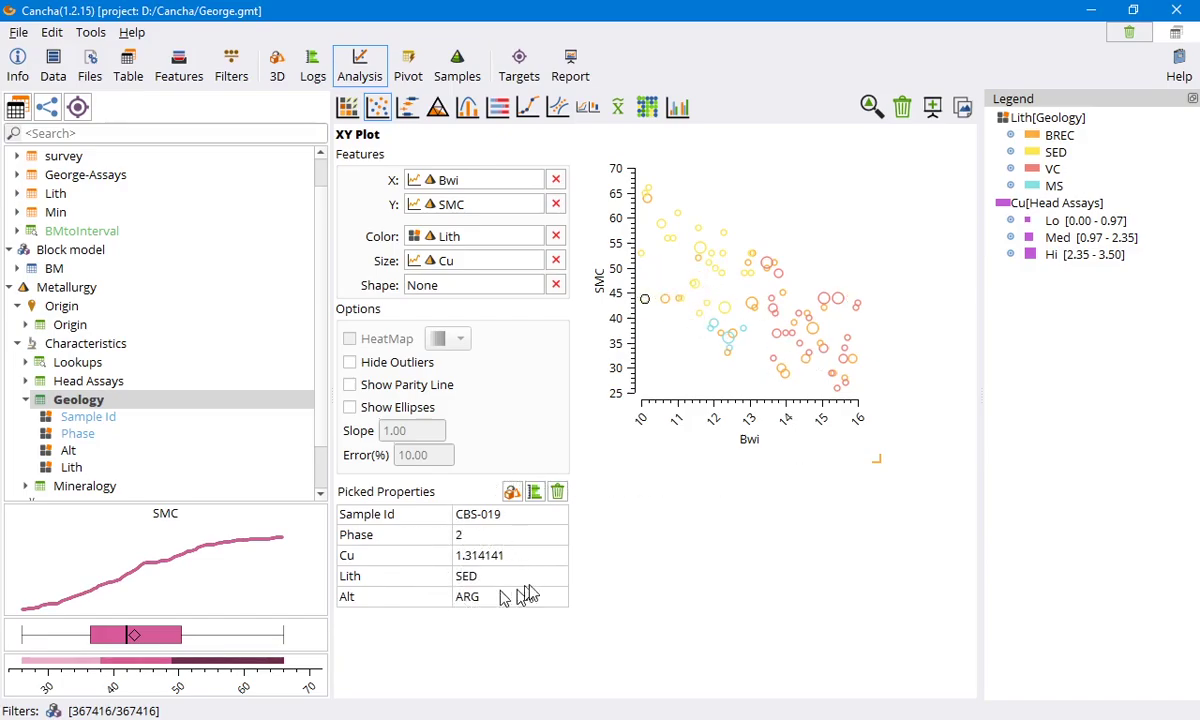
left_click(535, 493)
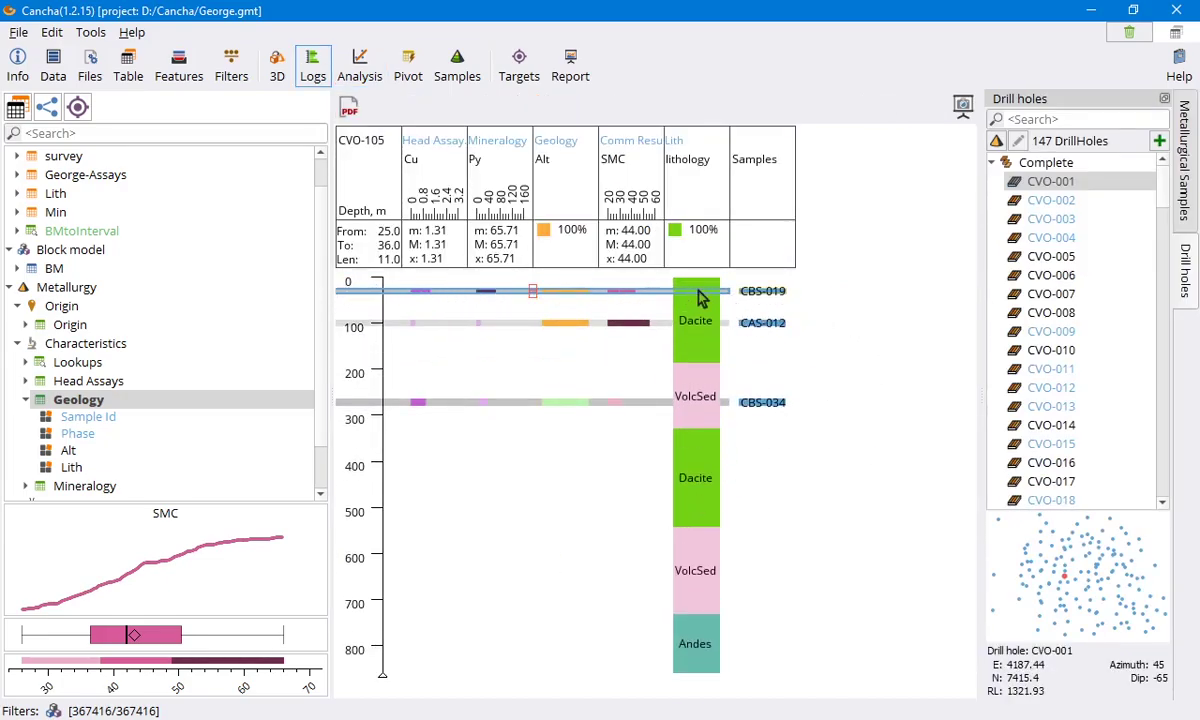
left_click(359, 66)
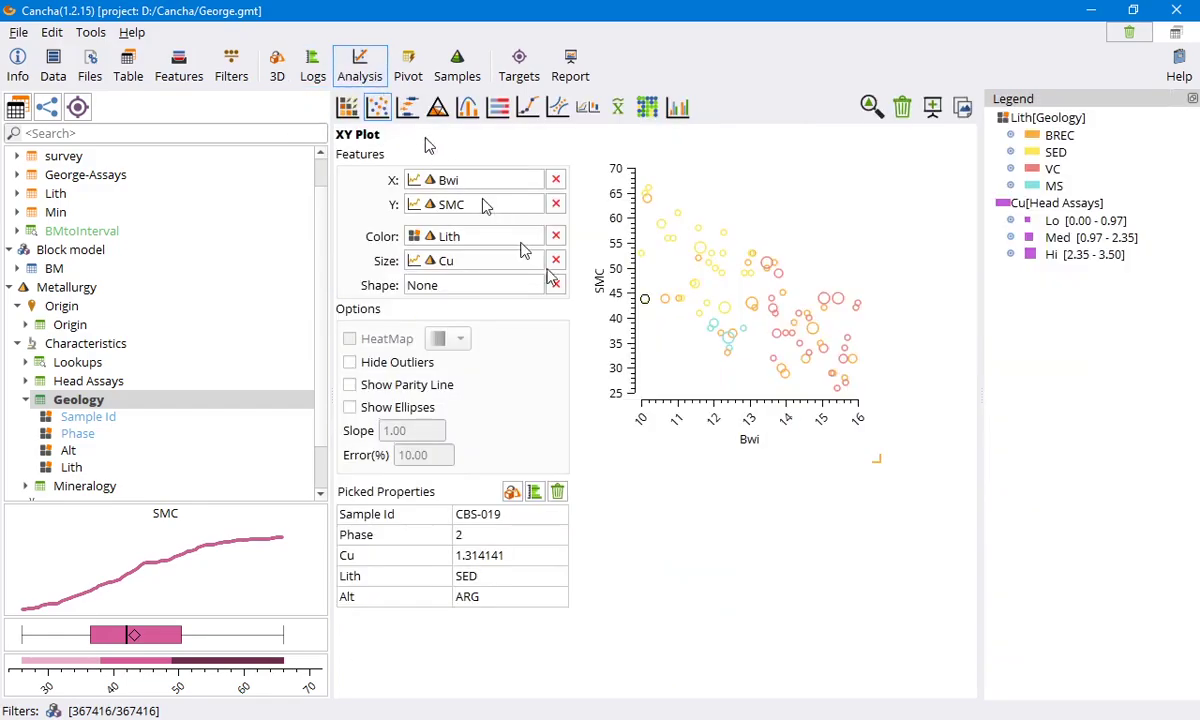
Locate the picked sample in 3D and examine its position relative to the block model sections and drill holes.
left_click(511, 494)
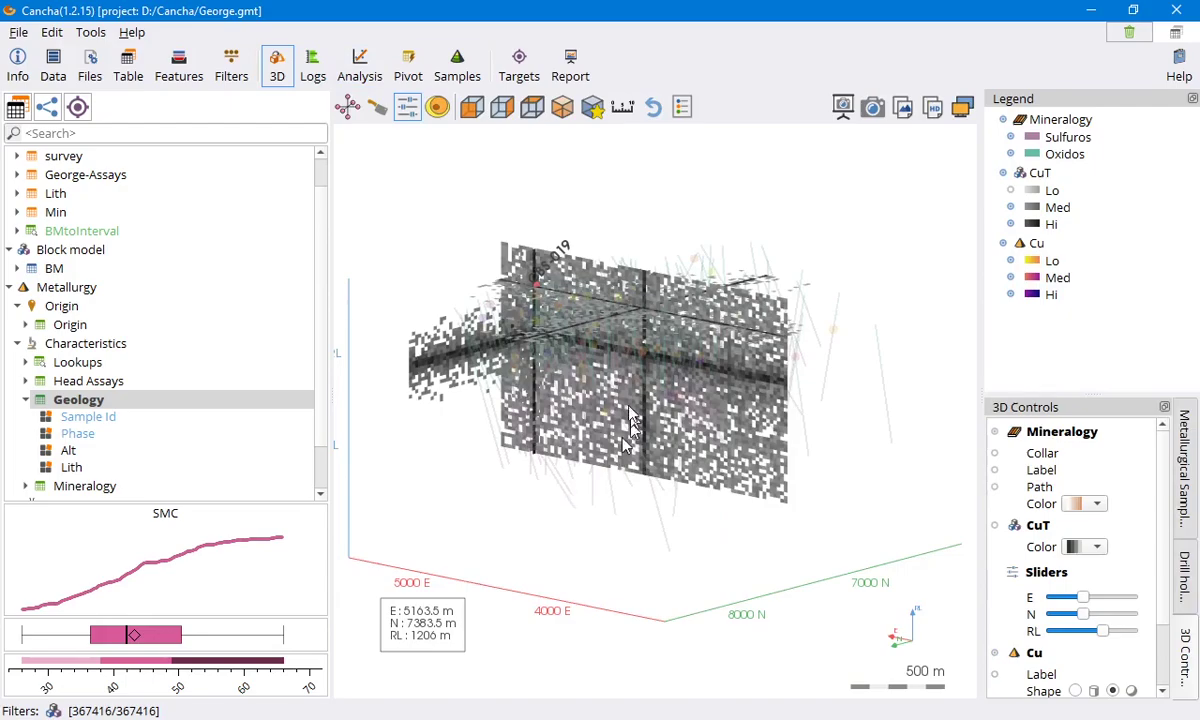
left_click_drag(597, 361, 750, 381)
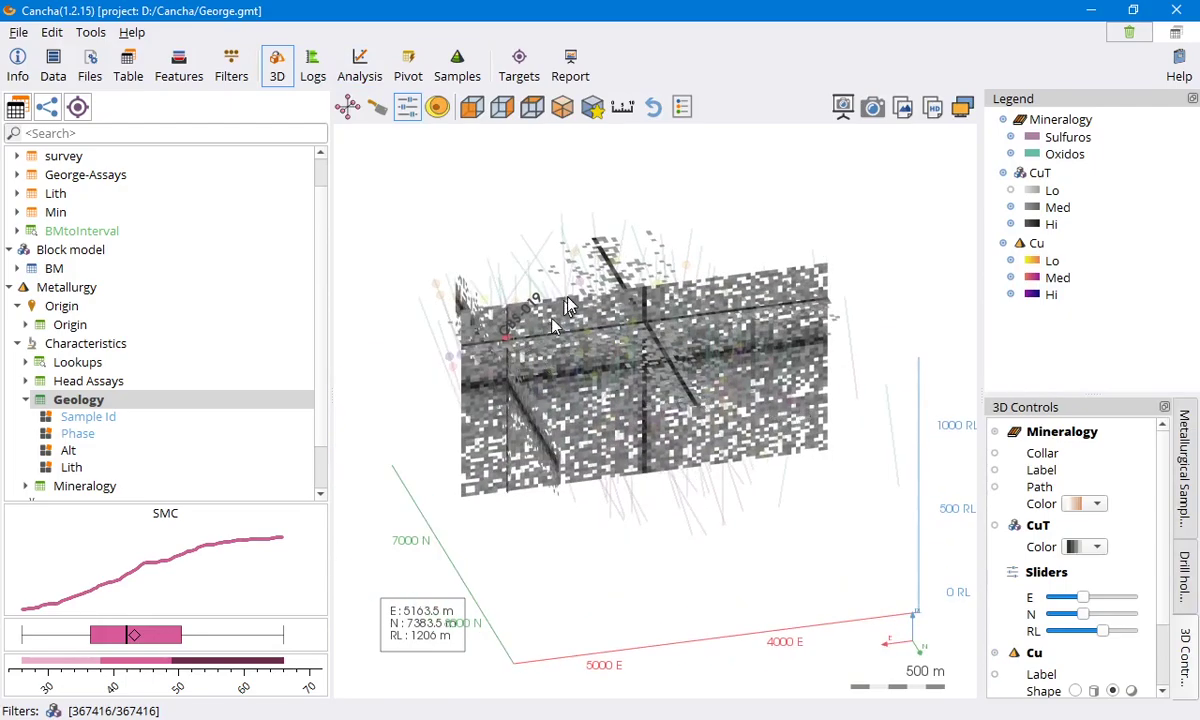
left_click_drag(506, 350, 668, 388)
left_click(416, 112)
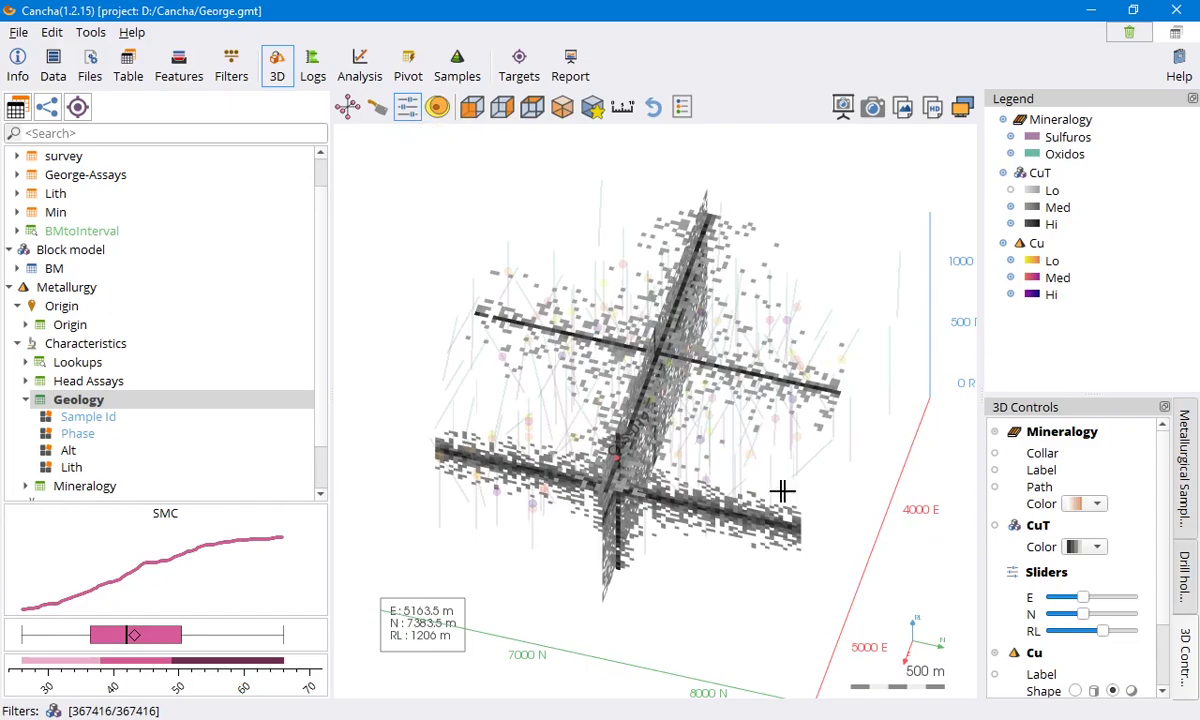
left_click_drag(785, 492, 618, 388)
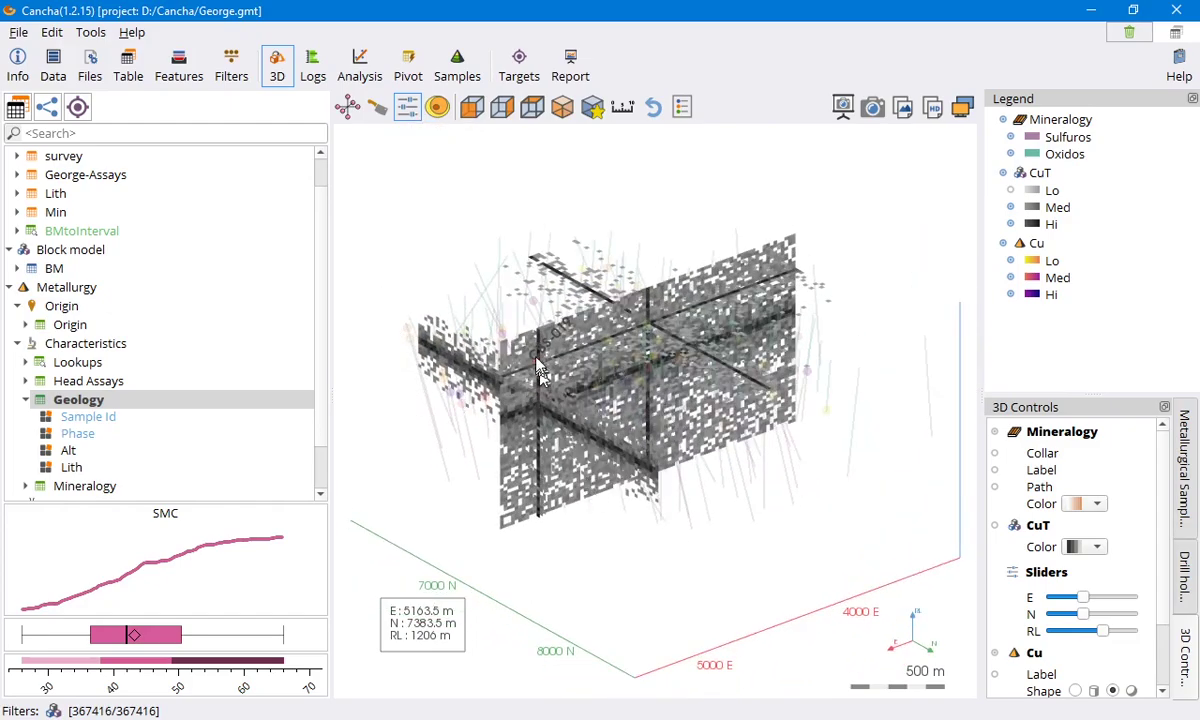
left_click_drag(540, 375, 580, 333)
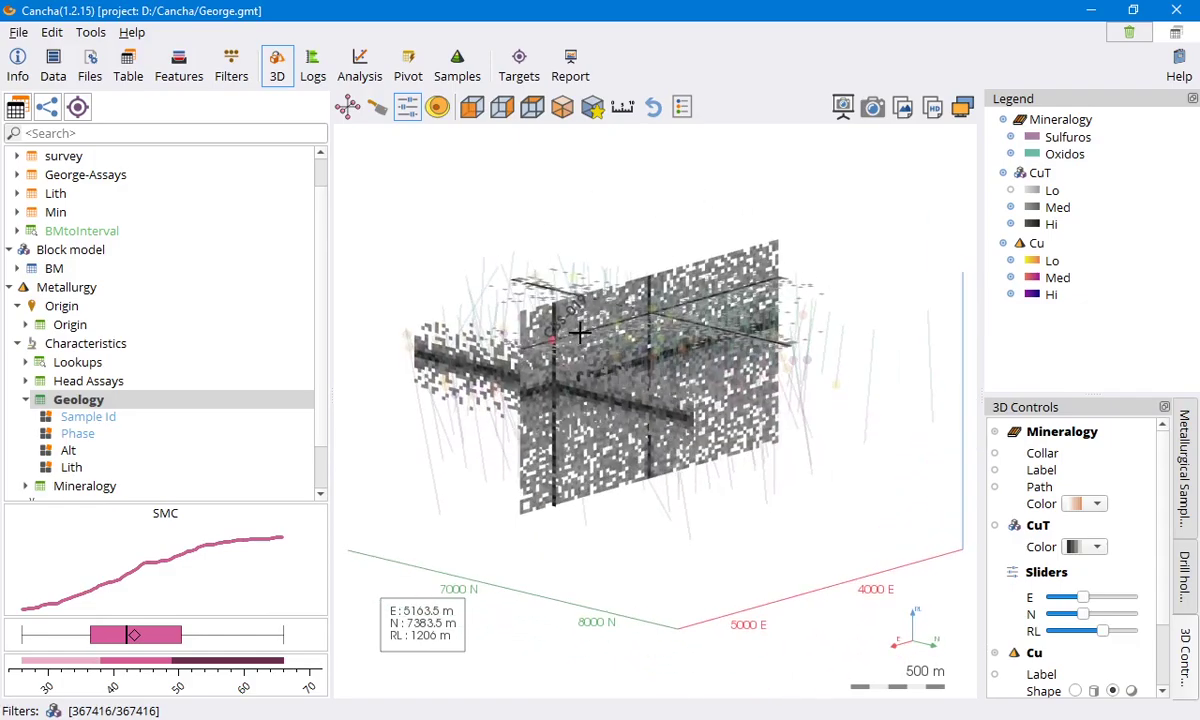
scroll(580, 333, "up", 5)
left_click_drag(731, 410, 650, 318)
scroll(502, 363, "down", 3)
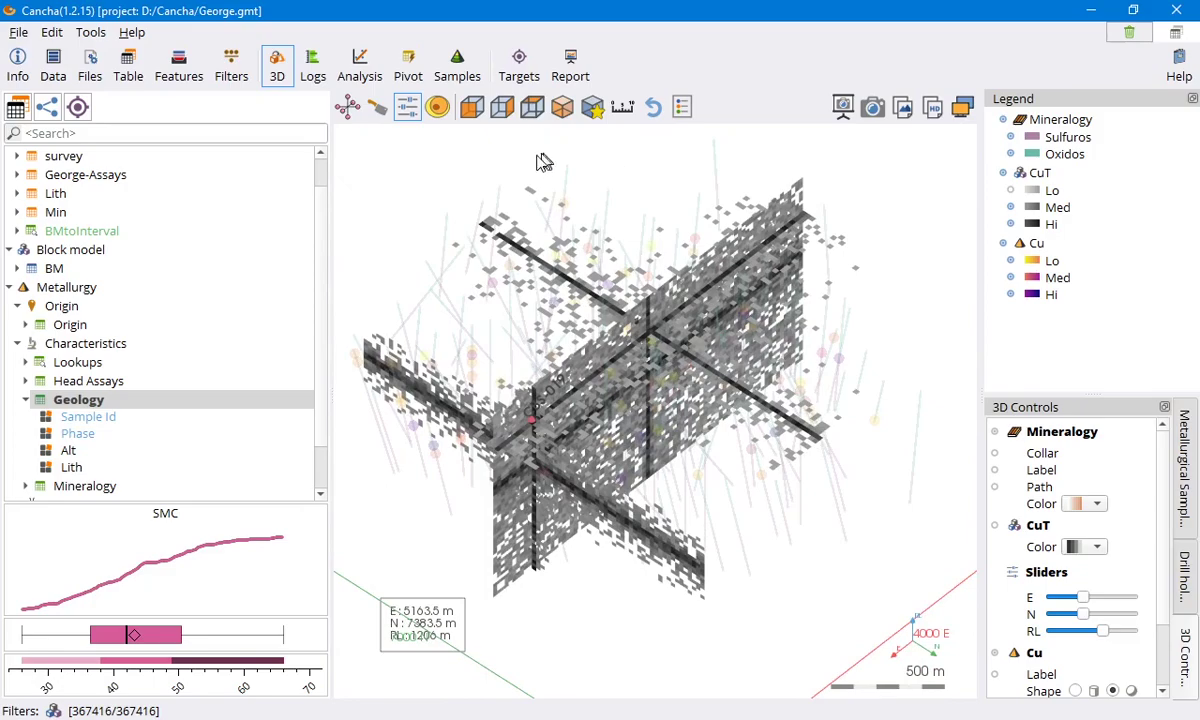
Shape the XY plot points by Phase from Geology, and temporarily hide phase 2 in the legend before restoring it.
left_click(366, 76)
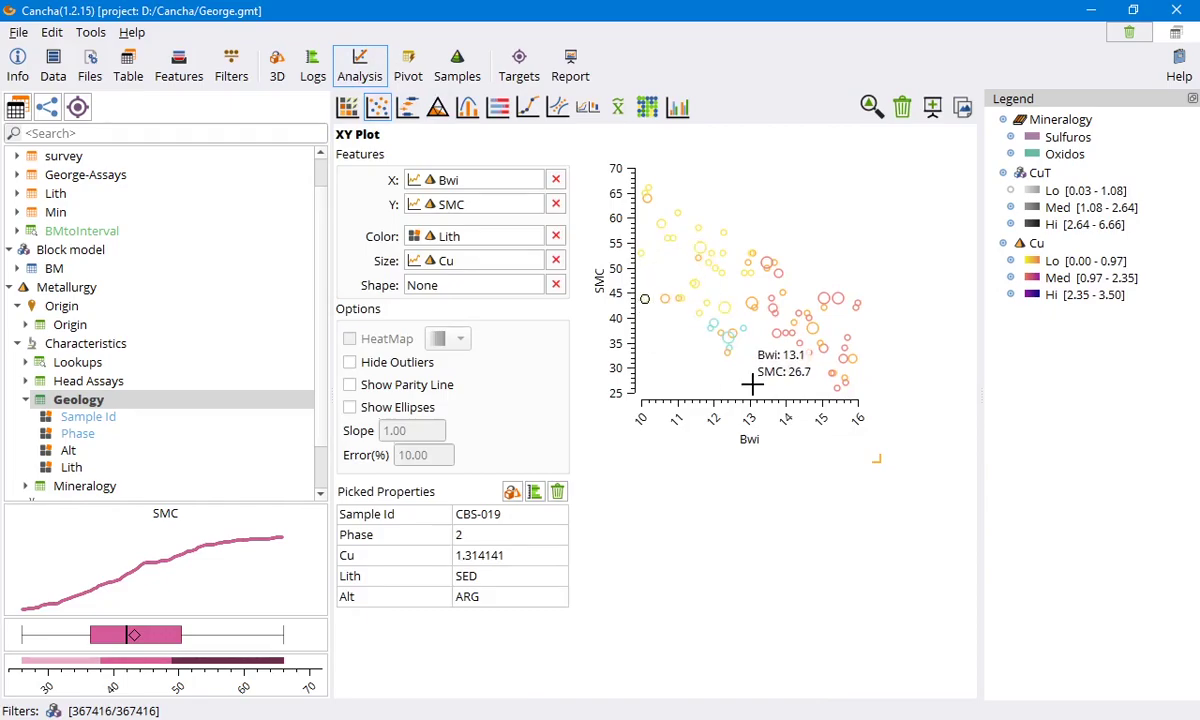
left_click(681, 373)
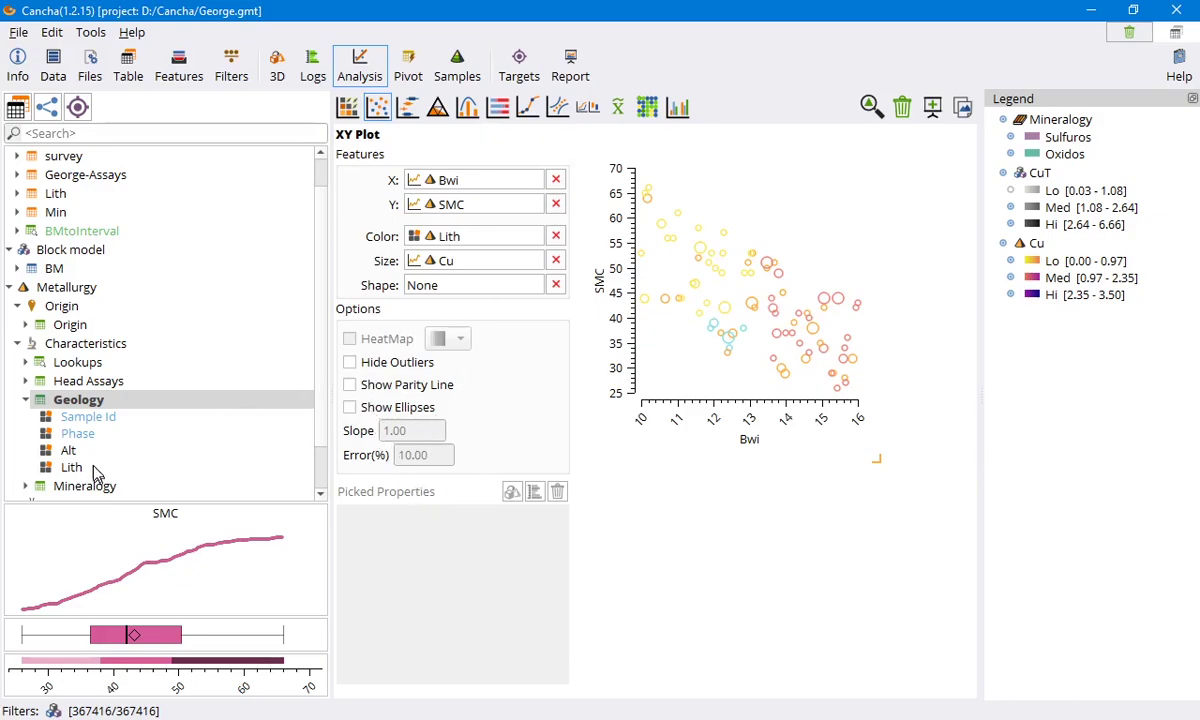
left_click_drag(88, 439, 447, 295)
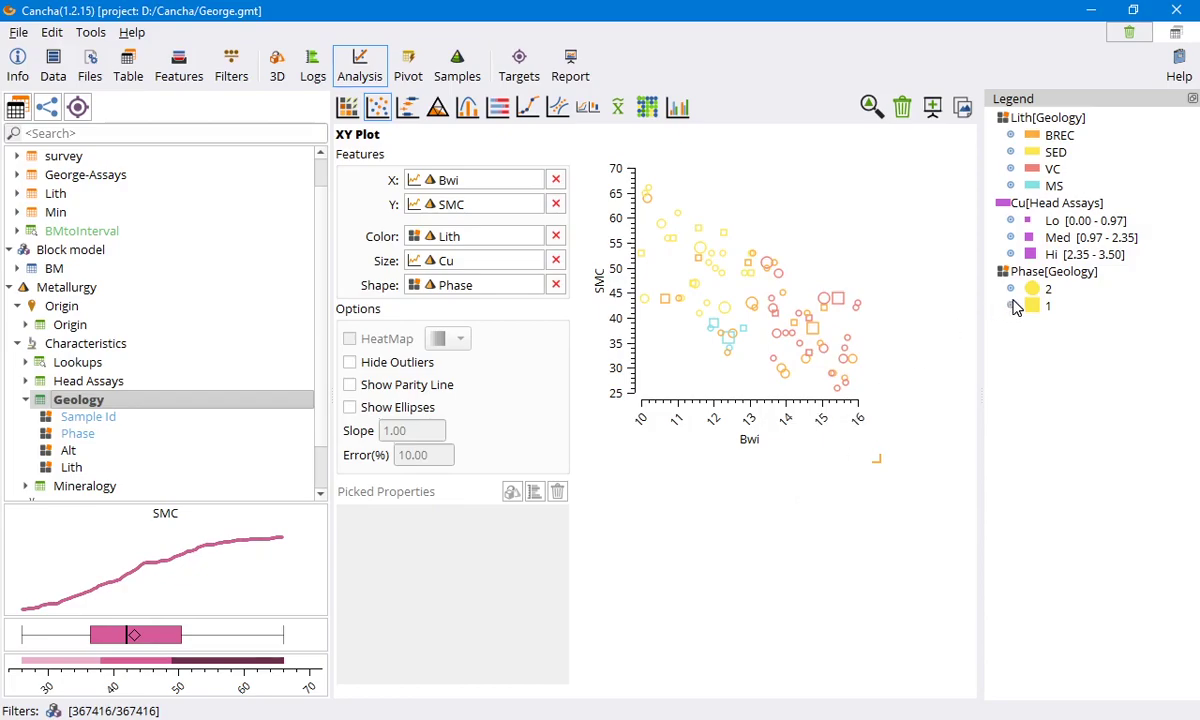
left_click(1011, 289)
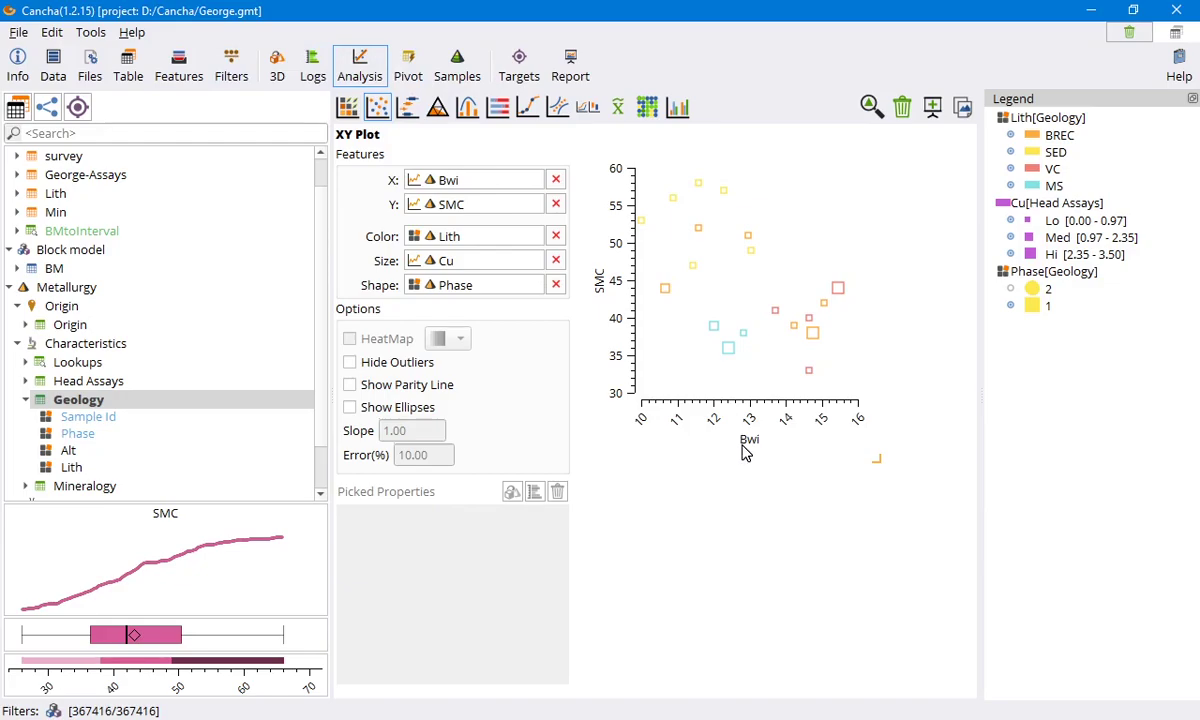
left_click(1010, 288)
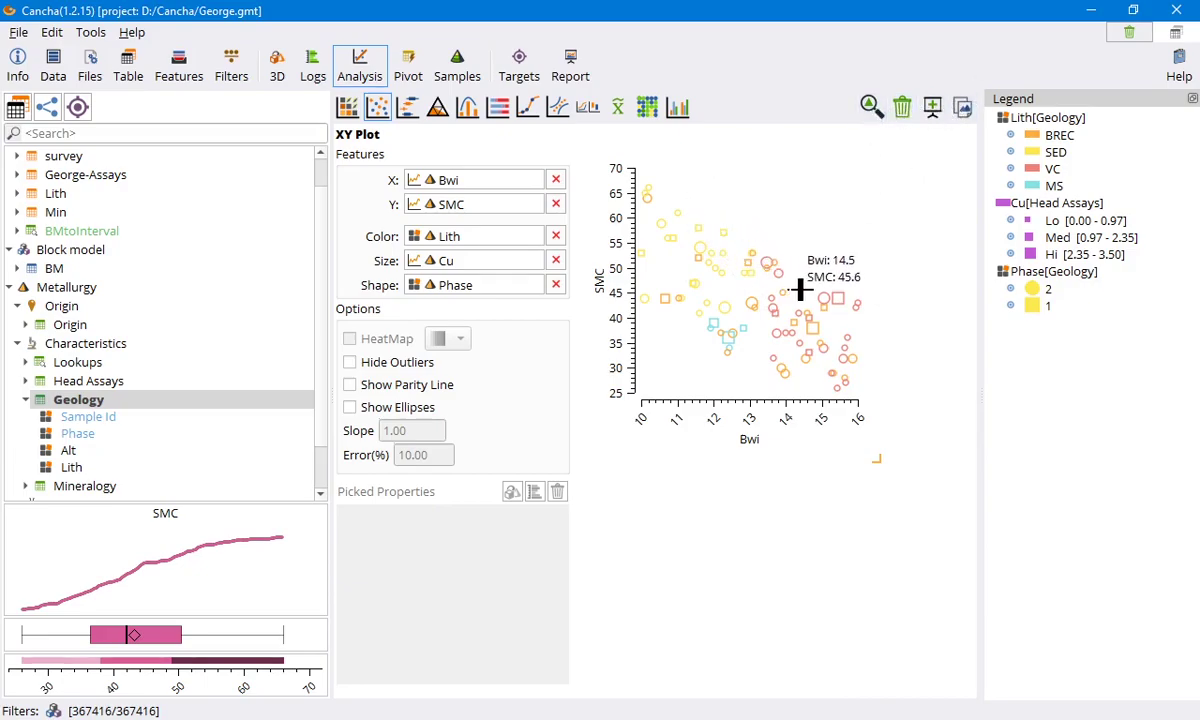
Pan and zoom the XY plot to examine the Bwi versus SMC point cloud at wider and closer scales.
left_click_drag(818, 295, 946, 308)
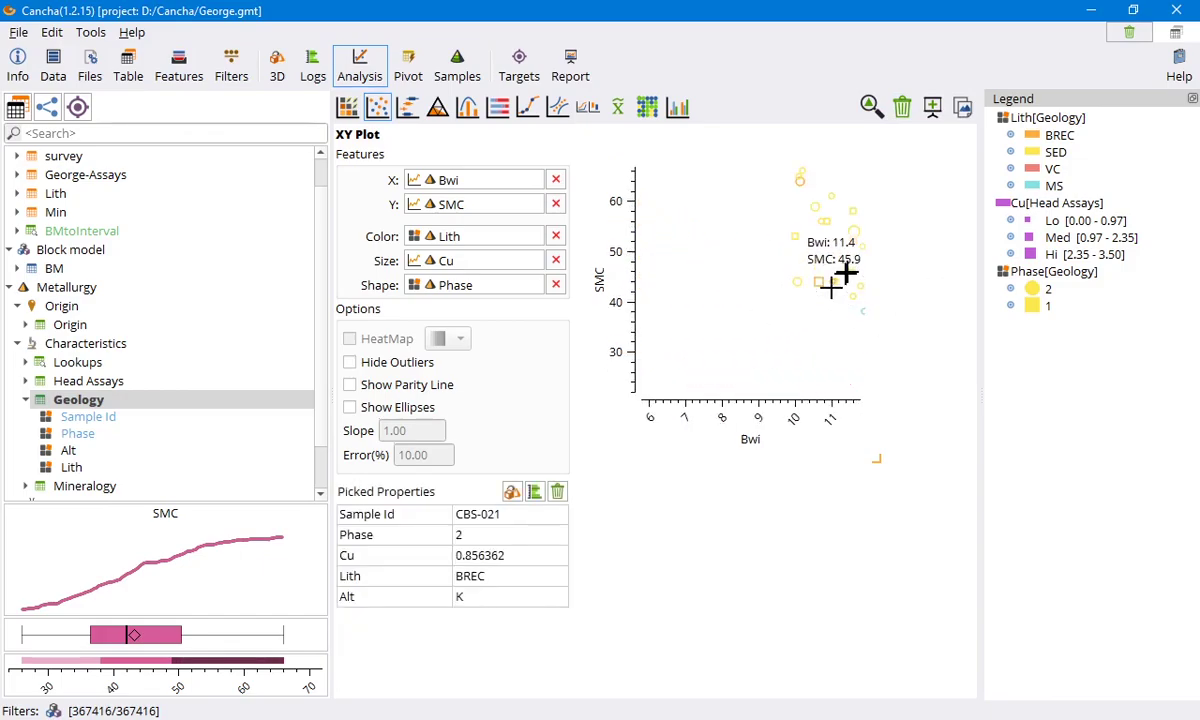
mouse_move(827, 246)
left_mouse_down()
mouse_move(700, 311)
mouse_move(833, 305)
mouse_move(738, 295)
mouse_move(733, 235)
mouse_move(790, 260)
mouse_move(758, 340)
mouse_move(731, 348)
mouse_move(830, 270)
left_mouse_up()
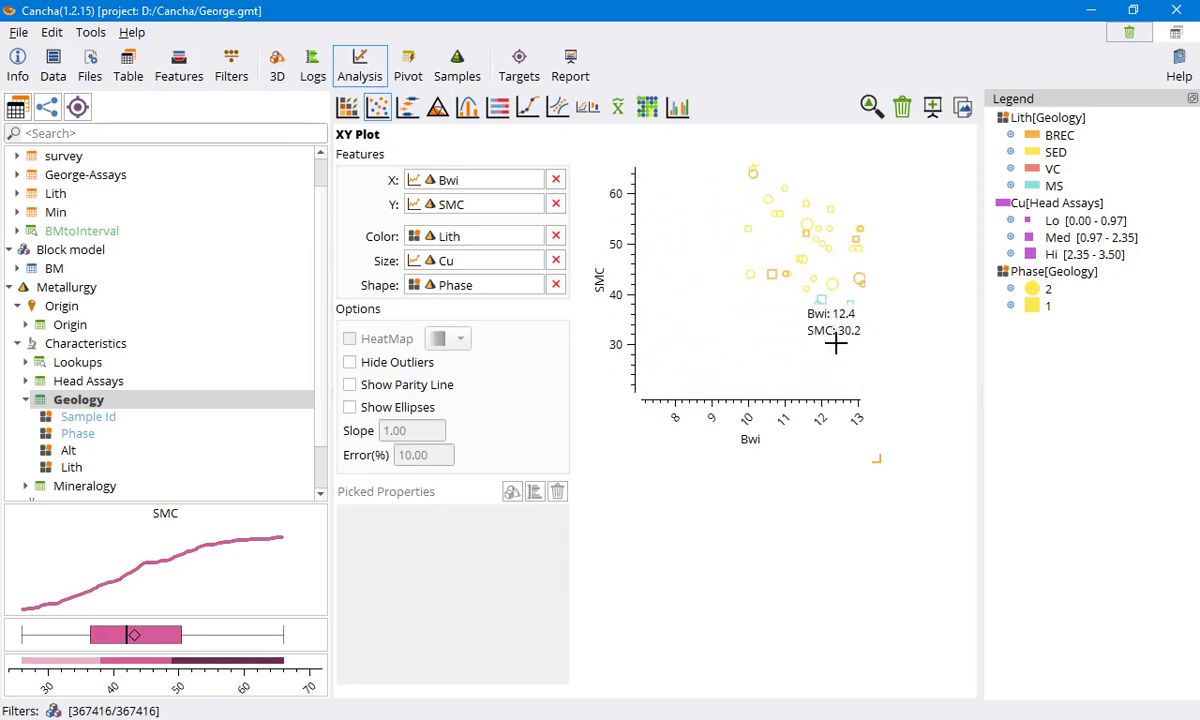
scroll(820, 266, "down", 10)
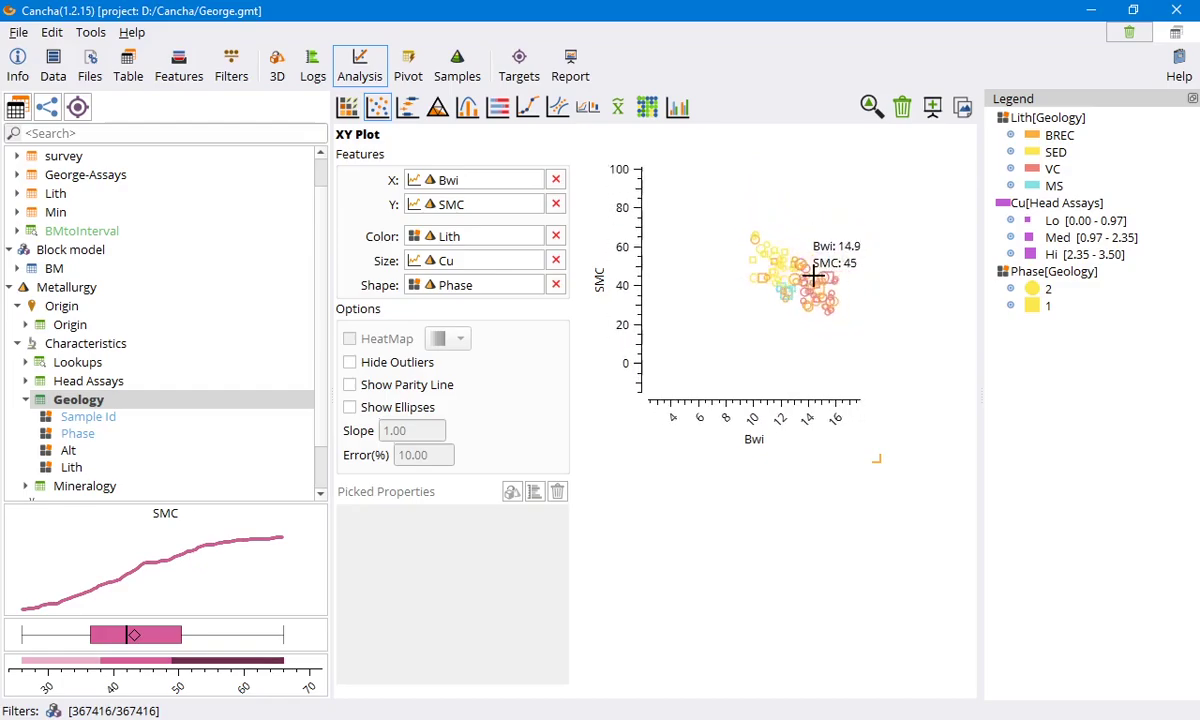
left_click_drag(802, 296, 763, 270)
scroll(758, 271, "down", 6)
scroll(740, 265, "down", 2)
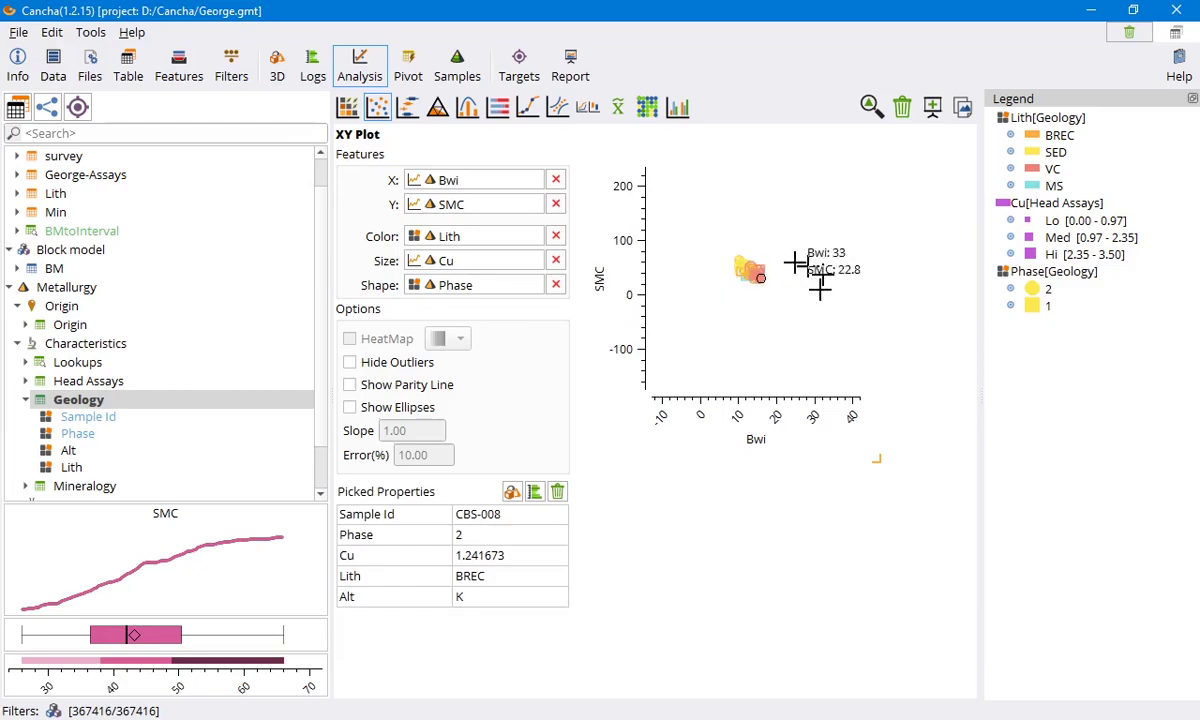
scroll(758, 263, "up", 4)
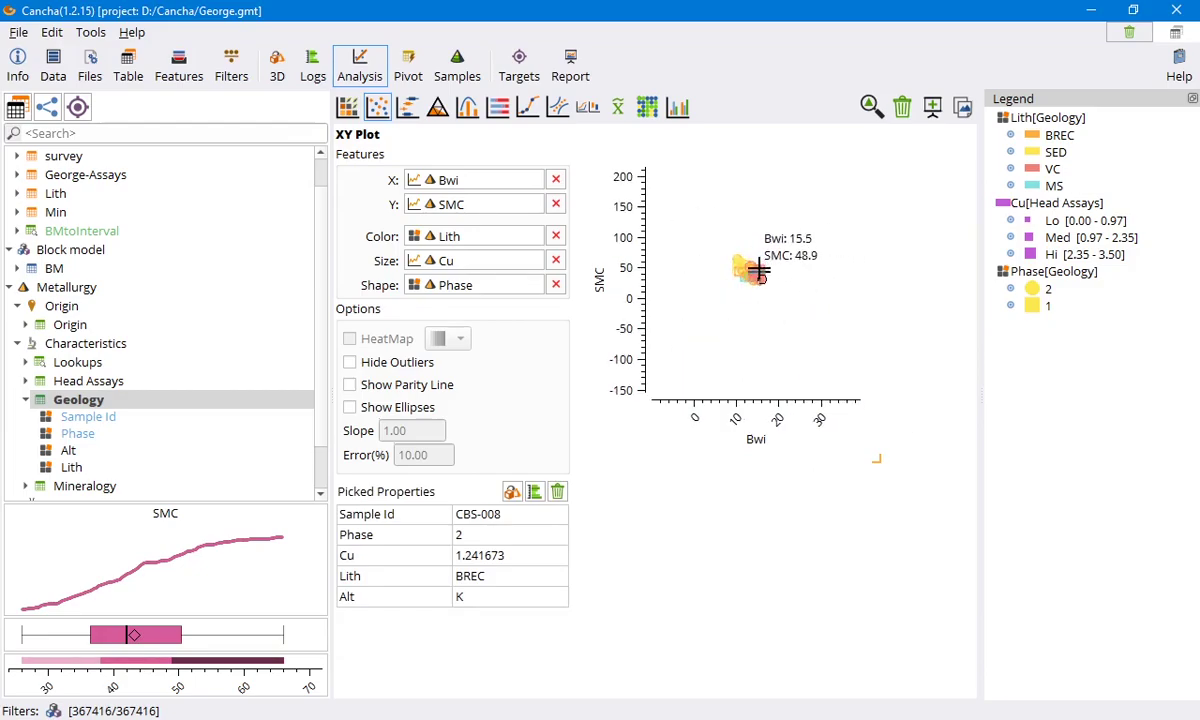
scroll(718, 236, "up", 4)
mouse_move(727, 251)
left_mouse_down()
mouse_move(777, 300)
mouse_move(745, 264)
left_mouse_up()
scroll(777, 297, "up", 3)
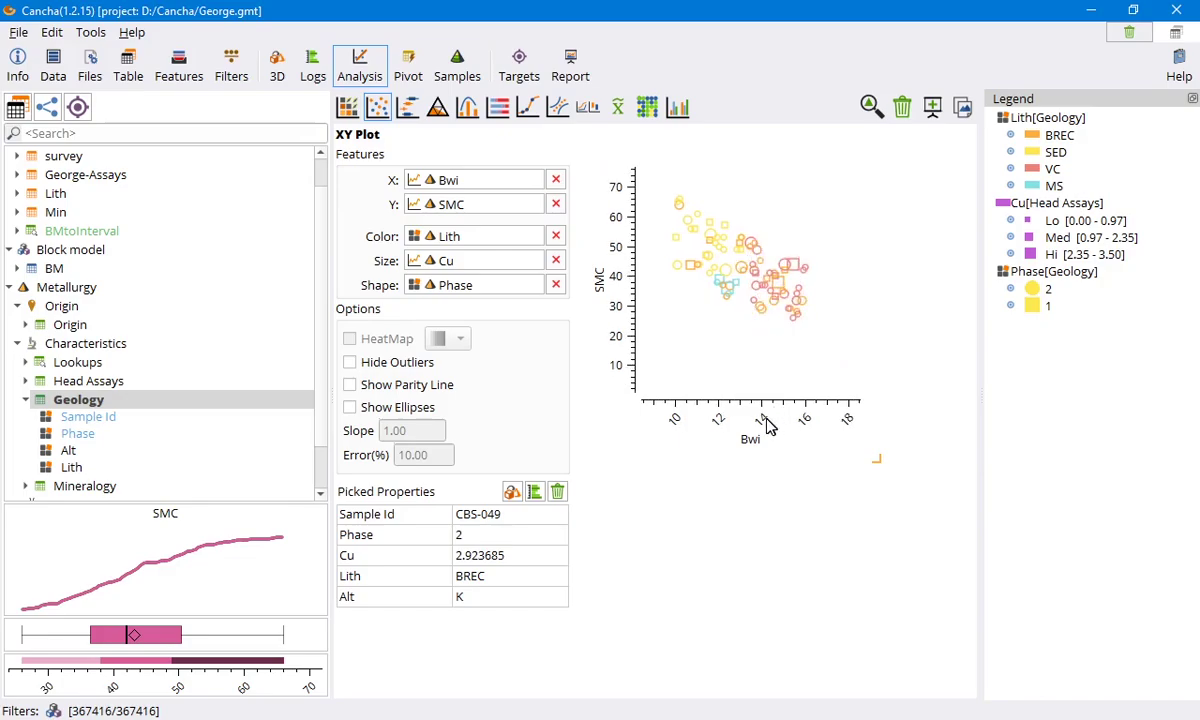
Rescale the XY plot along the Bwi axis alone, and examine the points around Bwi 13 and SMC 43.
scroll(767, 420, "down", 3)
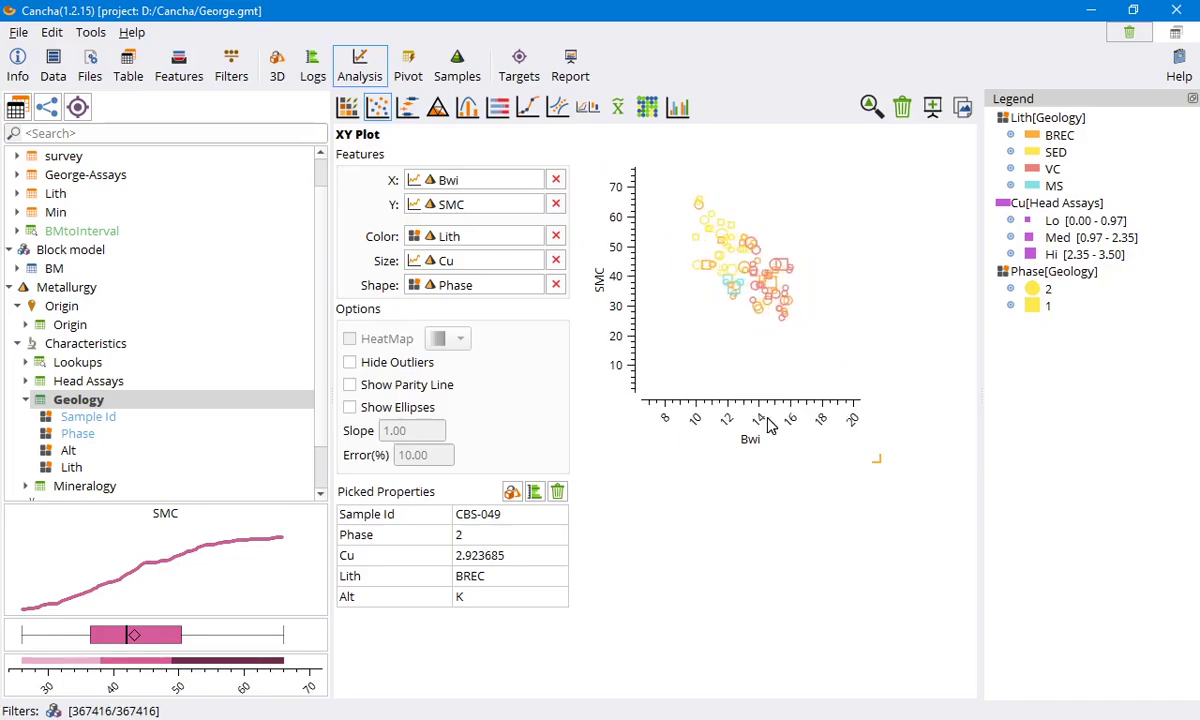
scroll(769, 421, "down", 1)
scroll(616, 280, "up", 2)
scroll(616, 282, "down", 2)
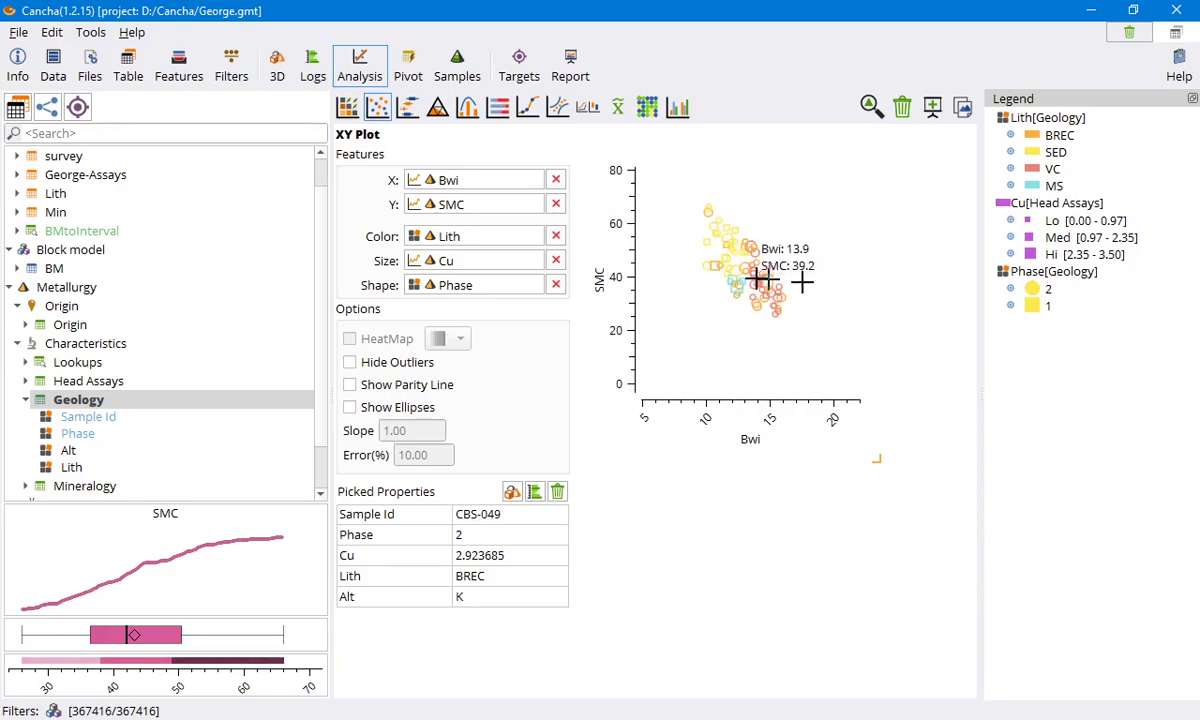
left_click(786, 312)
scroll(786, 312, "up", 3)
left_click(753, 283)
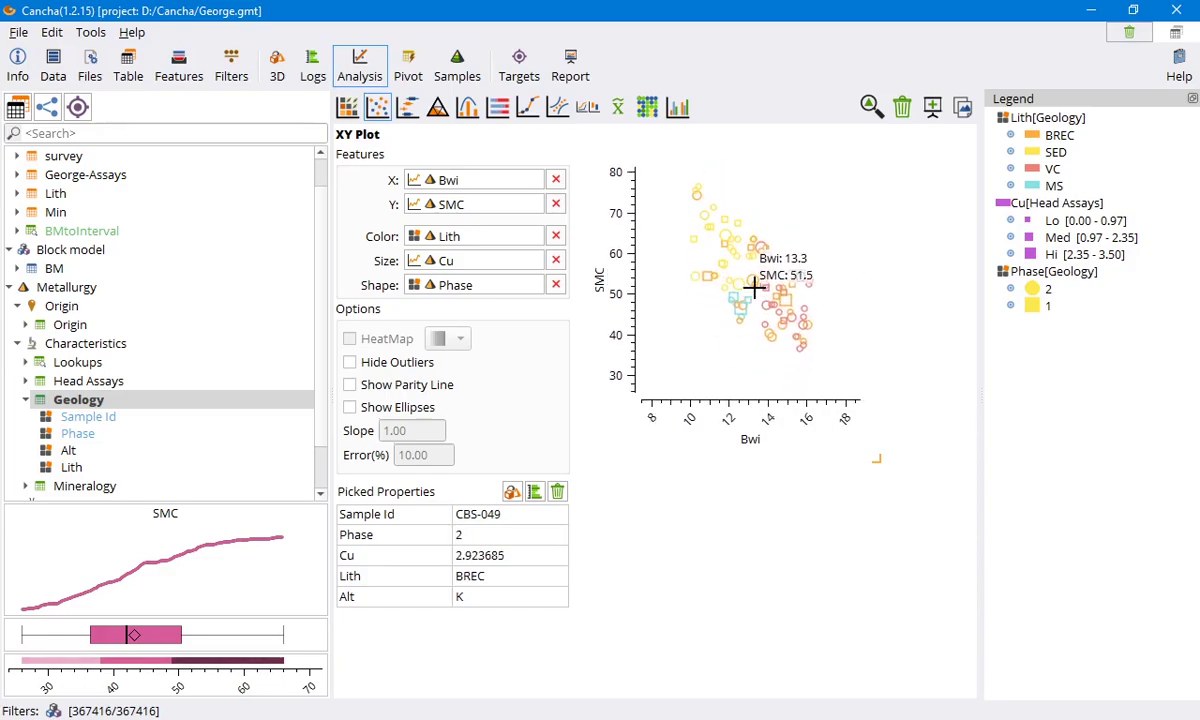
scroll(703, 234, "up", 1)
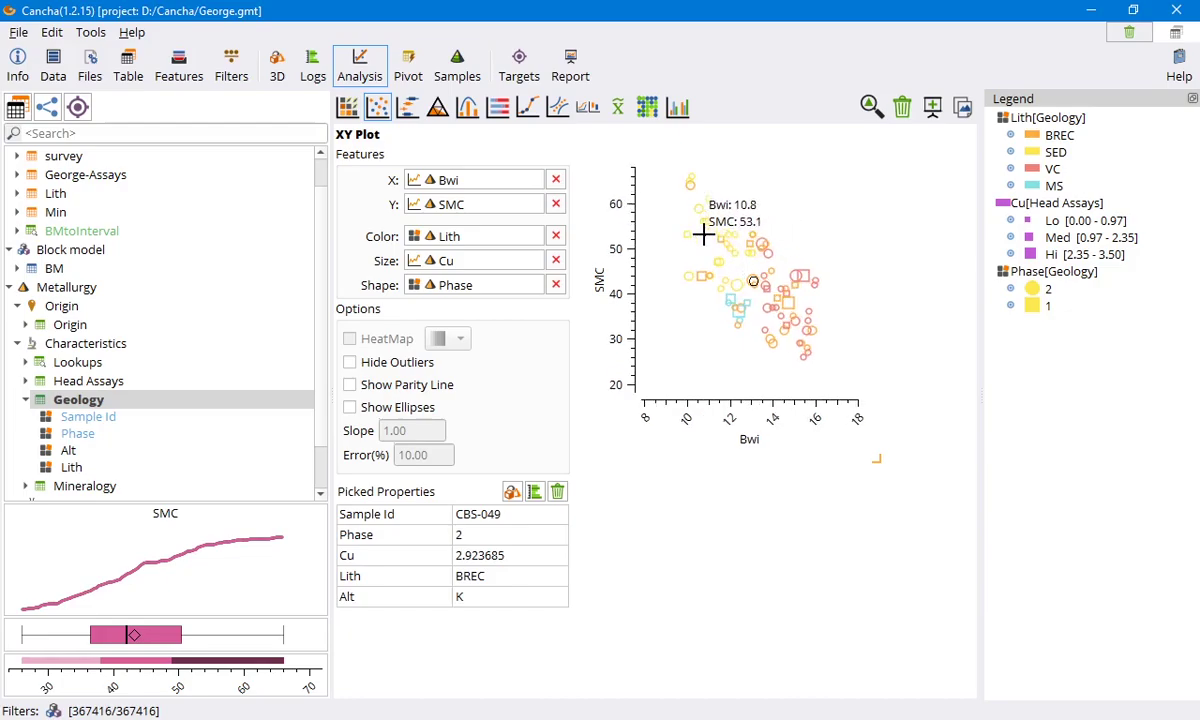
Box-zoom the XY plot to about Bwi 10.5–16.7 and SMC 31–54, and zoom another boxed area from a wider view.
left_click_drag(703, 234, 823, 329)
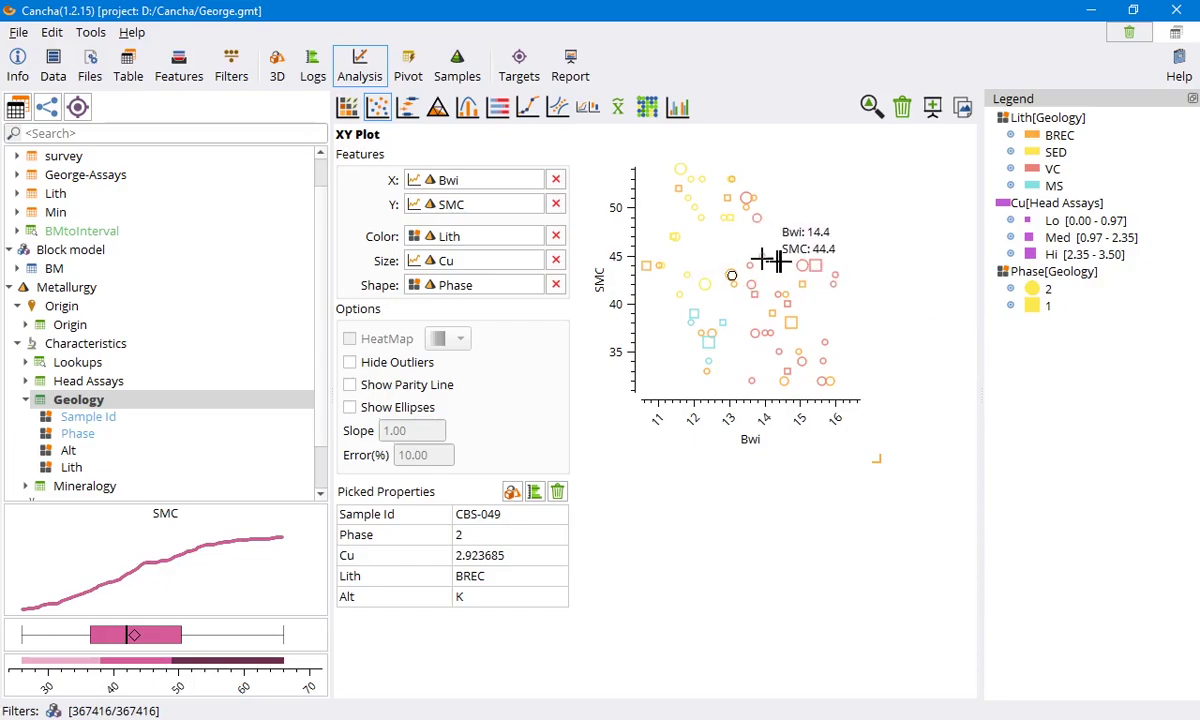
scroll(745, 275, "down", 5)
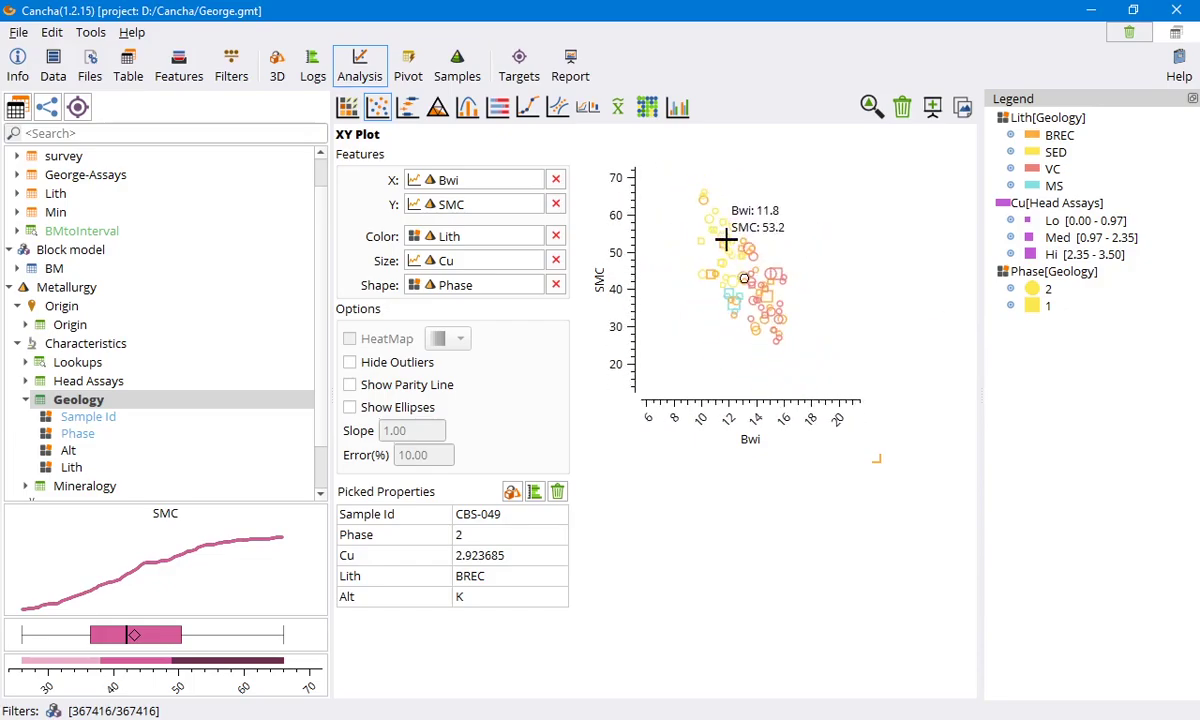
left_click_drag(722, 300, 809, 365)
left_click(809, 364)
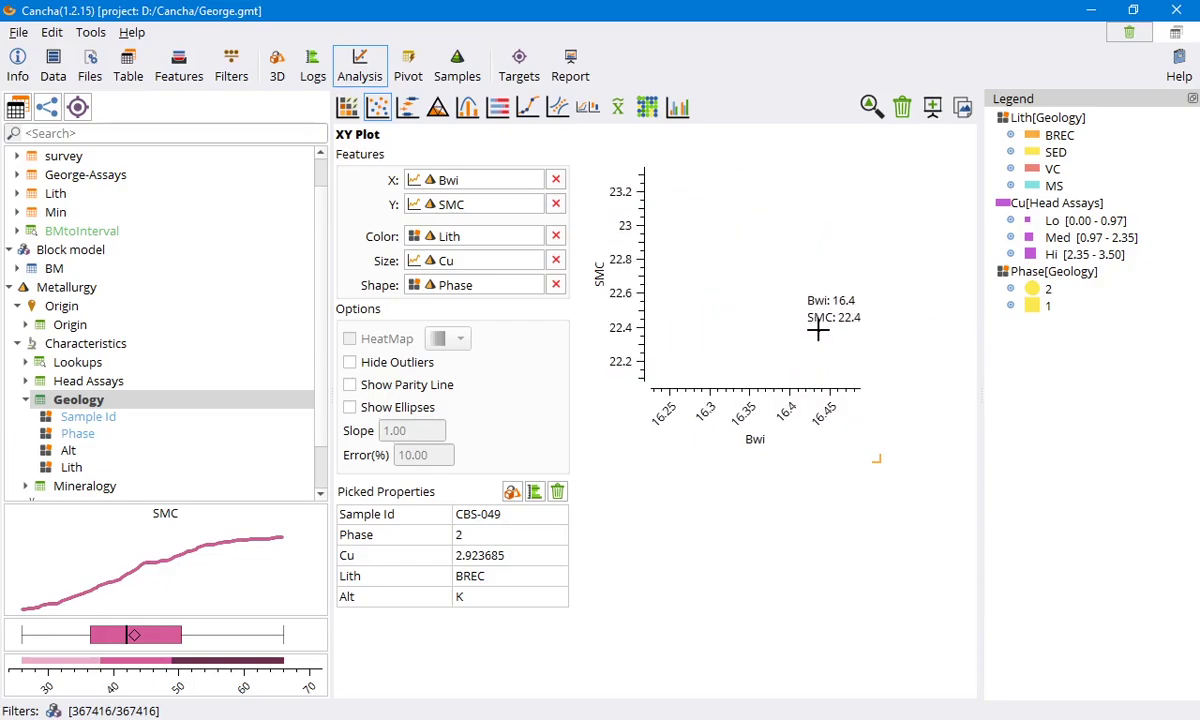
Fit the XY plot to all points, box-zoom to about Bwi 12.7–16 and SMC 25–50, and restore the full extent.
scroll(780, 315, "down", 3)
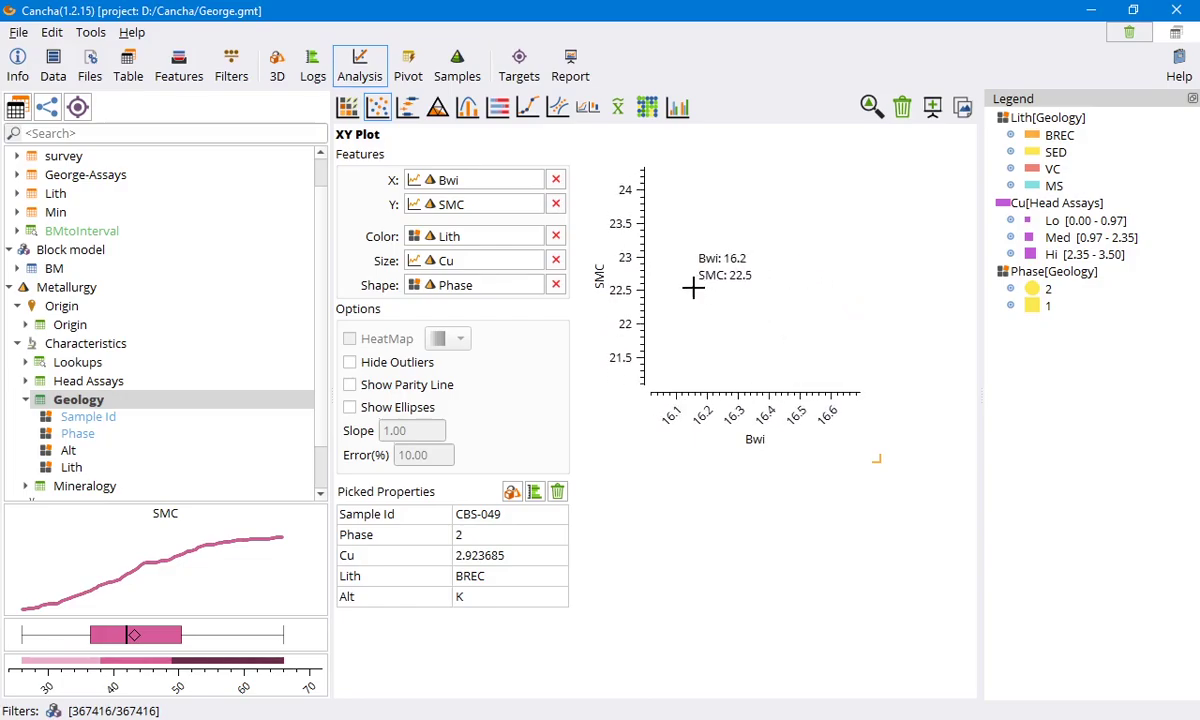
scroll(720, 280, "down", 1)
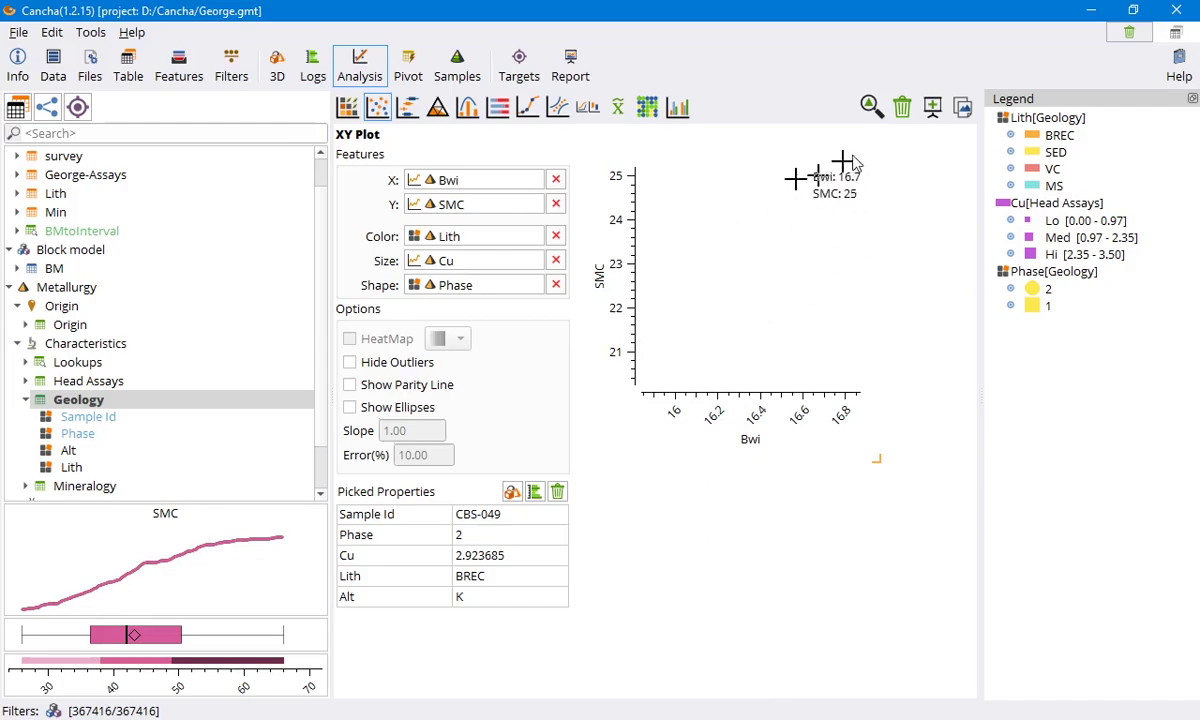
left_click(869, 110)
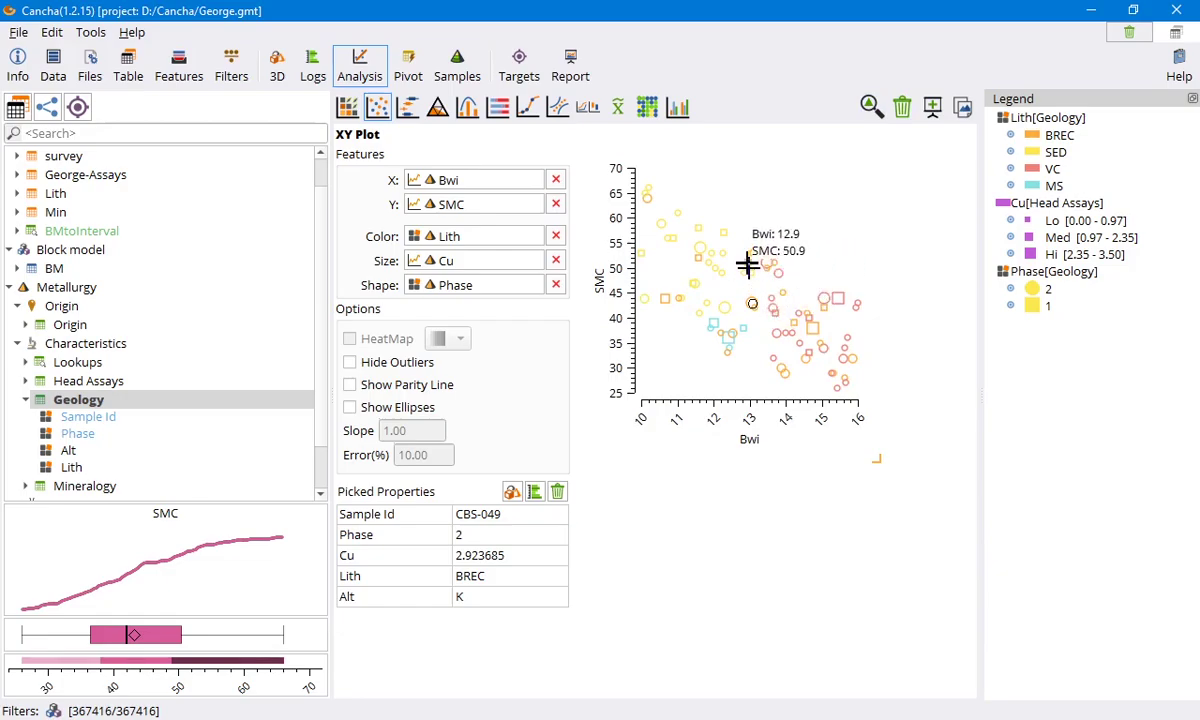
left_click_drag(739, 266, 867, 397)
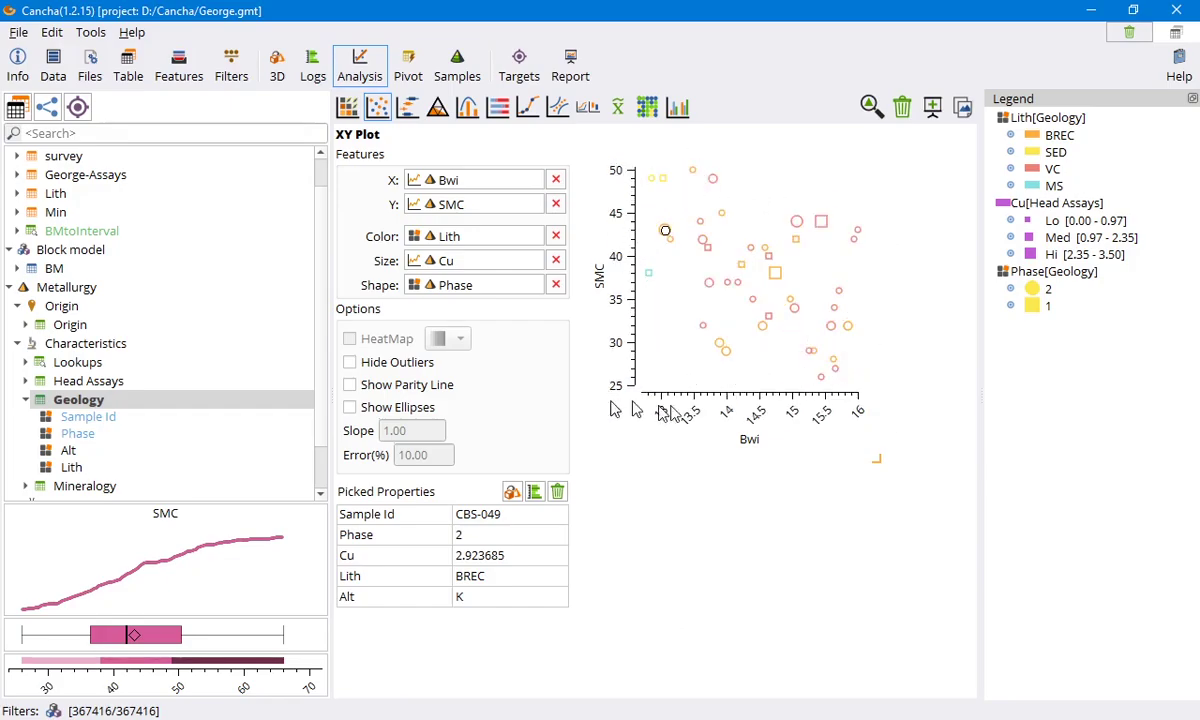
left_click(870, 106)
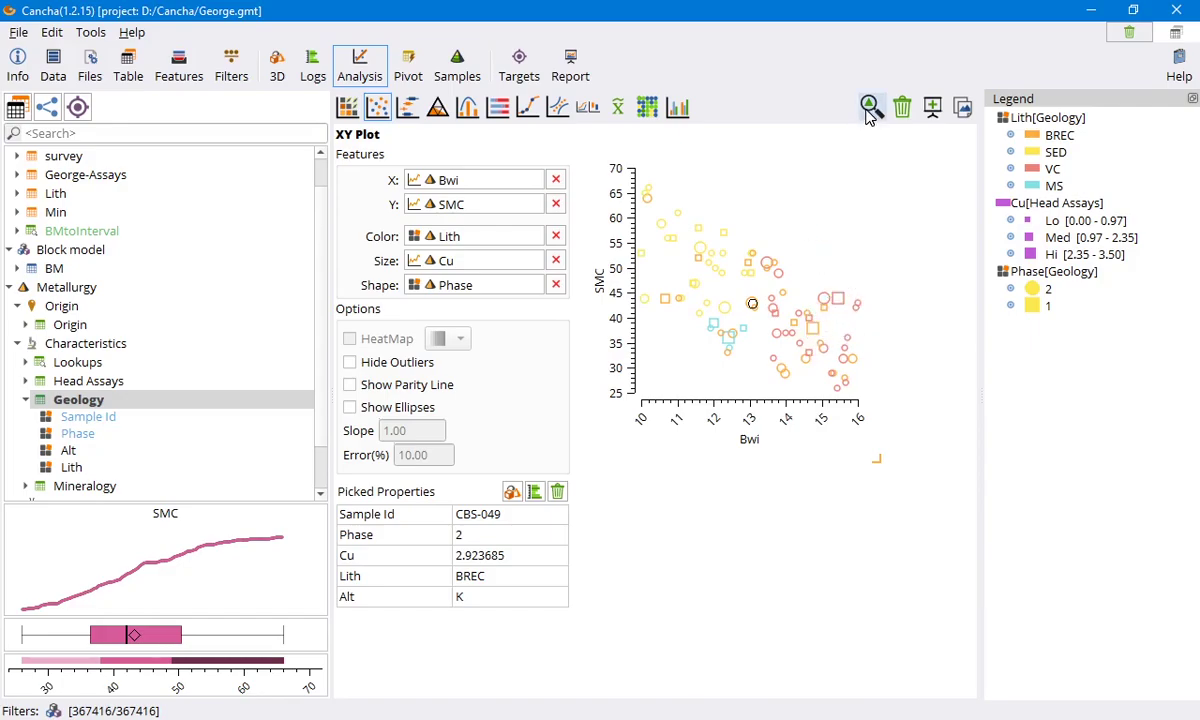
Clear the picked sample, copy the XY plot with its legend, and paste it into an emptied Word document.
left_click(748, 243)
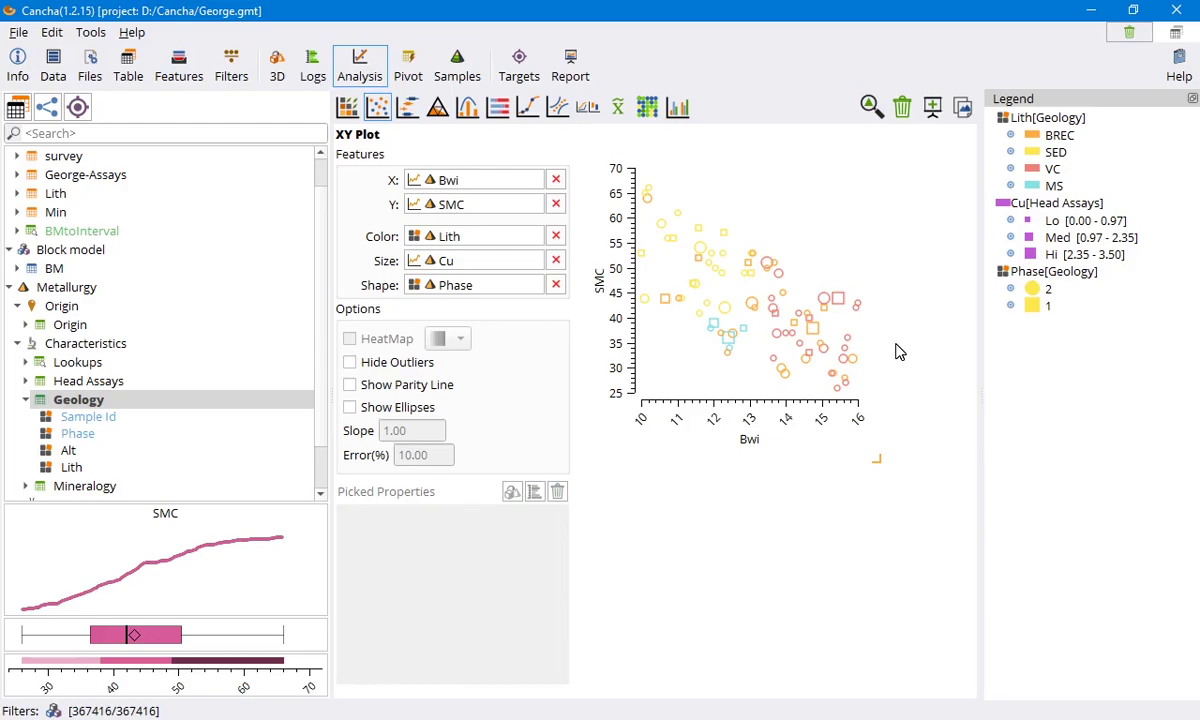
left_click(967, 110)
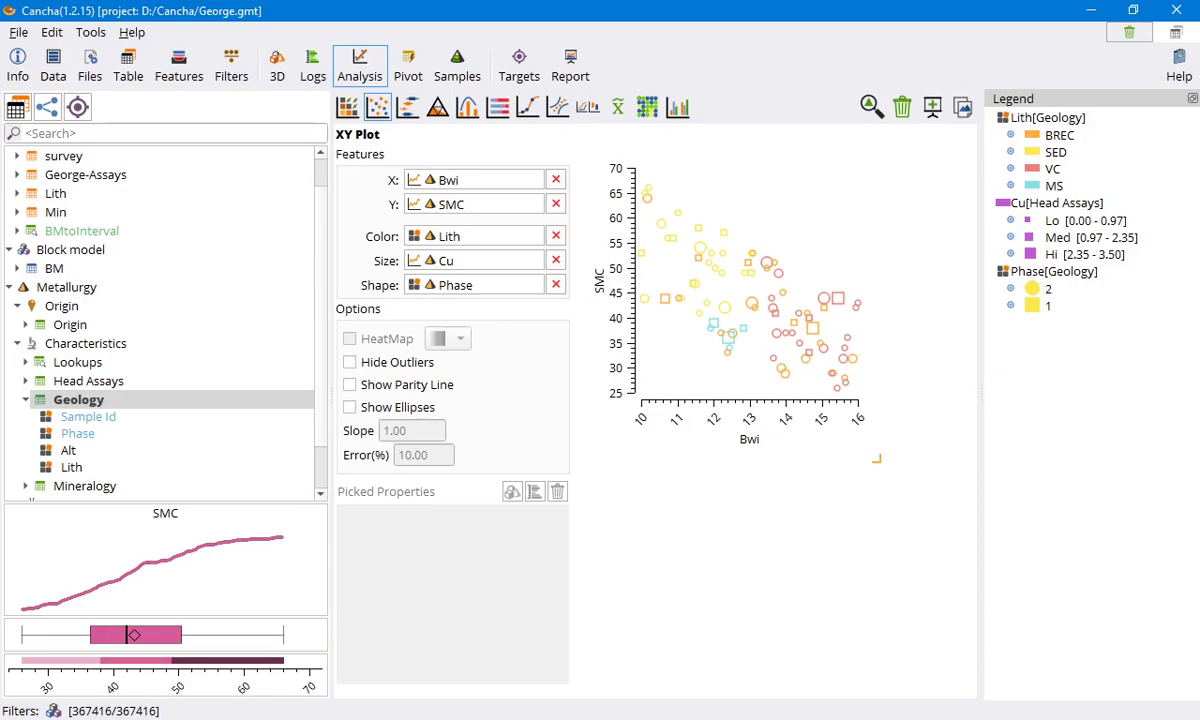
key("alt+Tab")
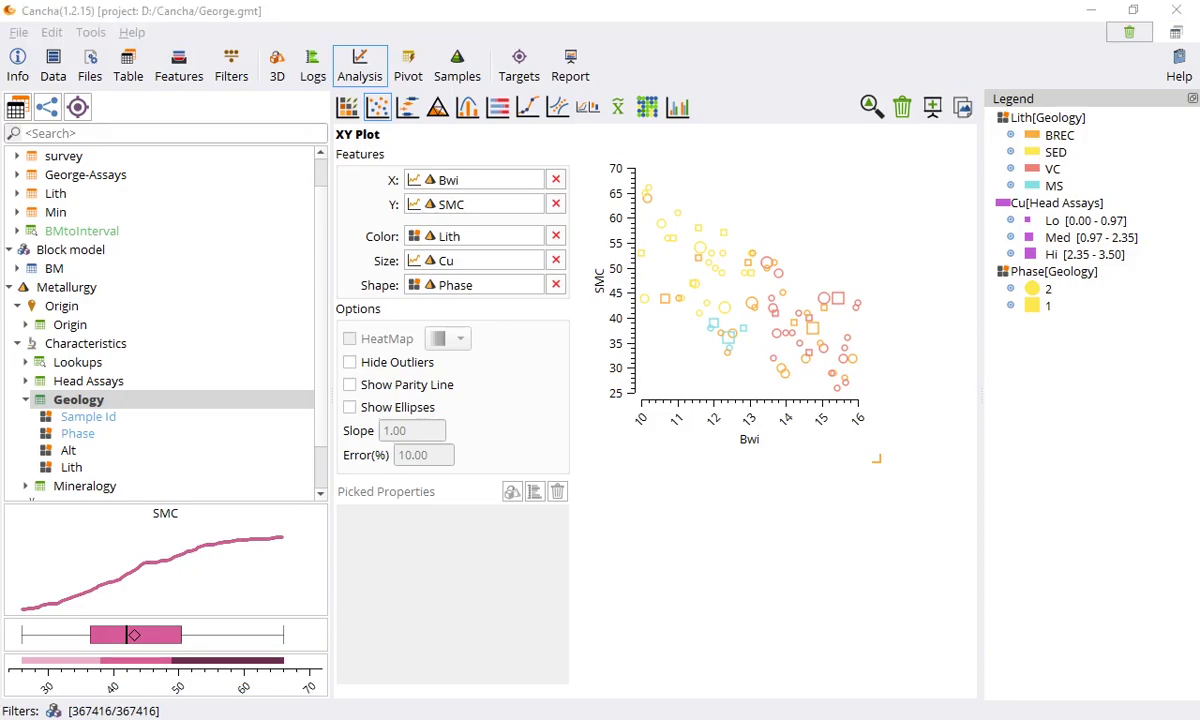
key("ctrl+a")
key("Delete")
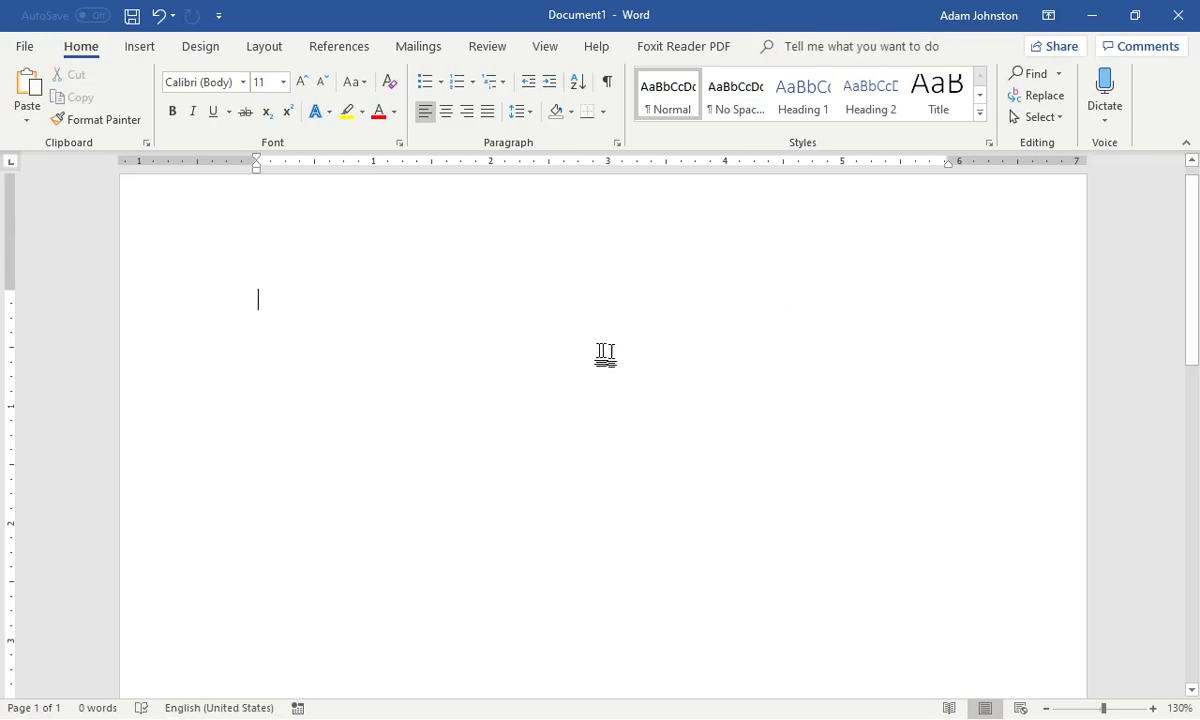
right_click(538, 330)
left_click(605, 410)
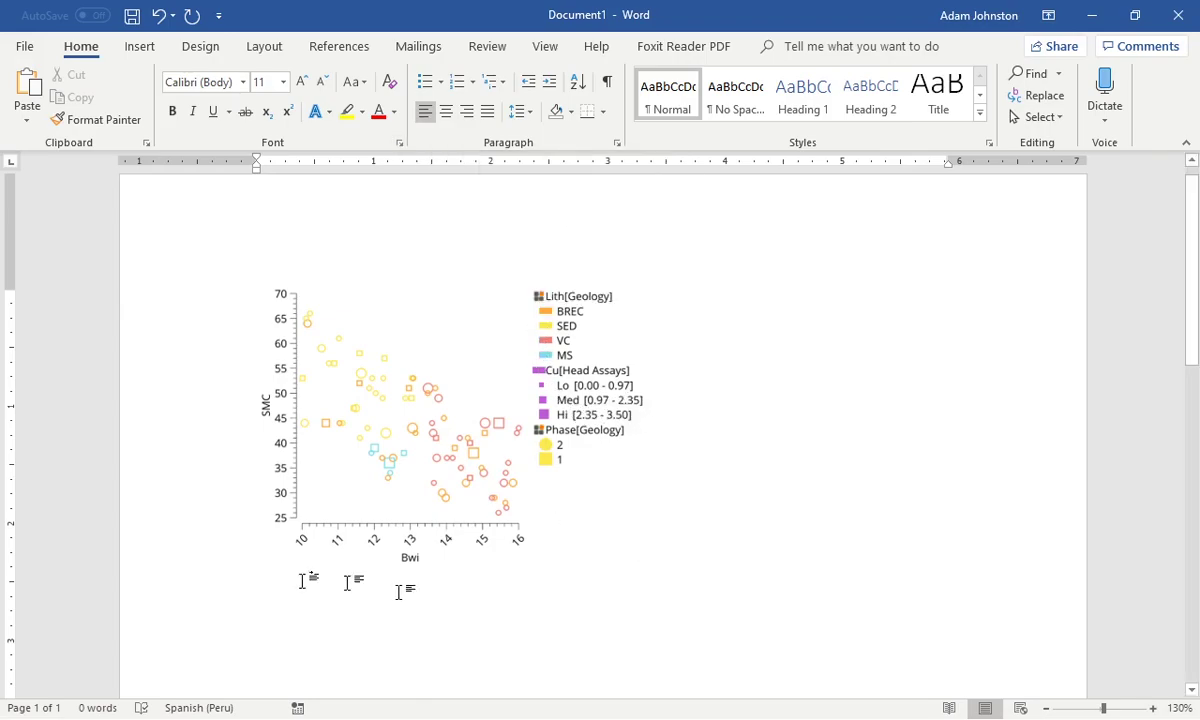
In Cancha, make the XY plot tall and narrow without Size and Shape features, and paste it beside the first plot in Word.
key("alt+Tab")
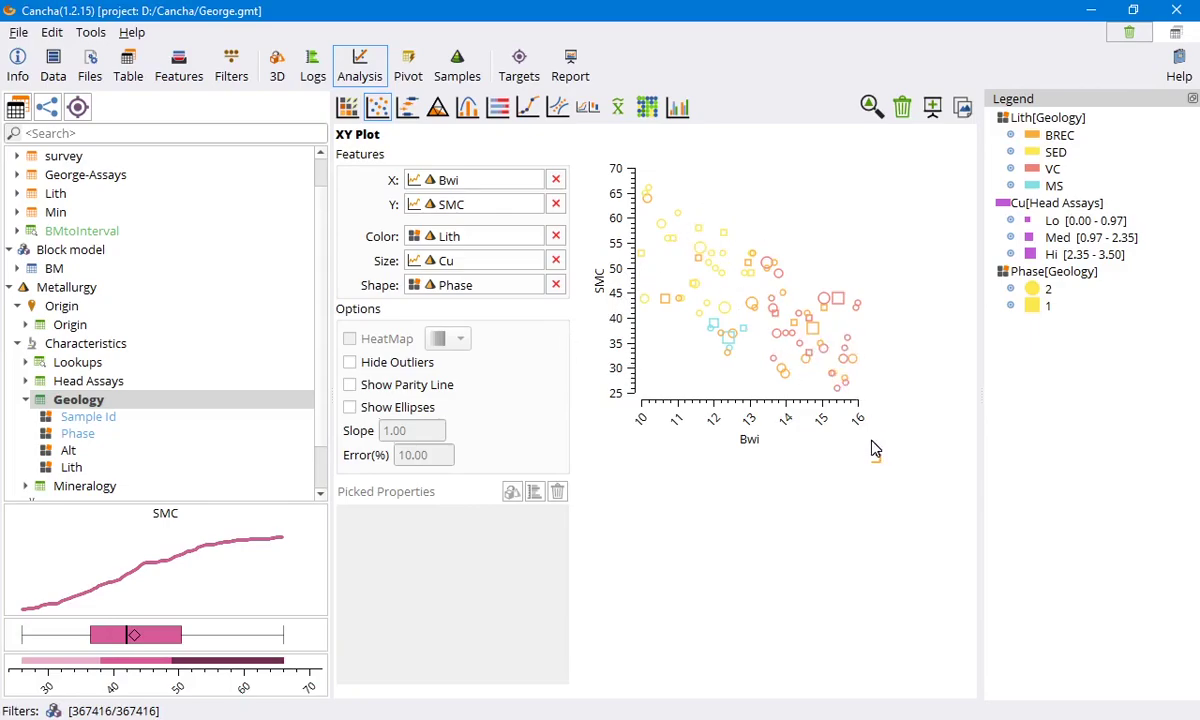
left_click_drag(877, 462, 778, 688)
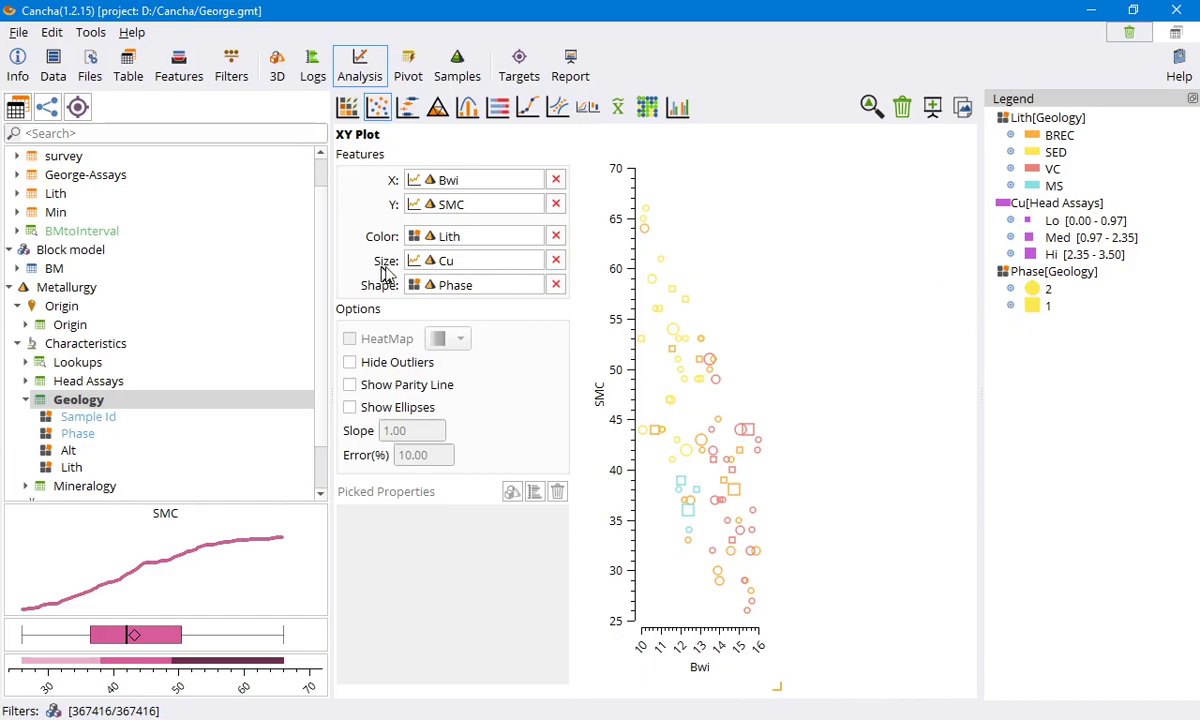
left_click(556, 260)
left_click(556, 285)
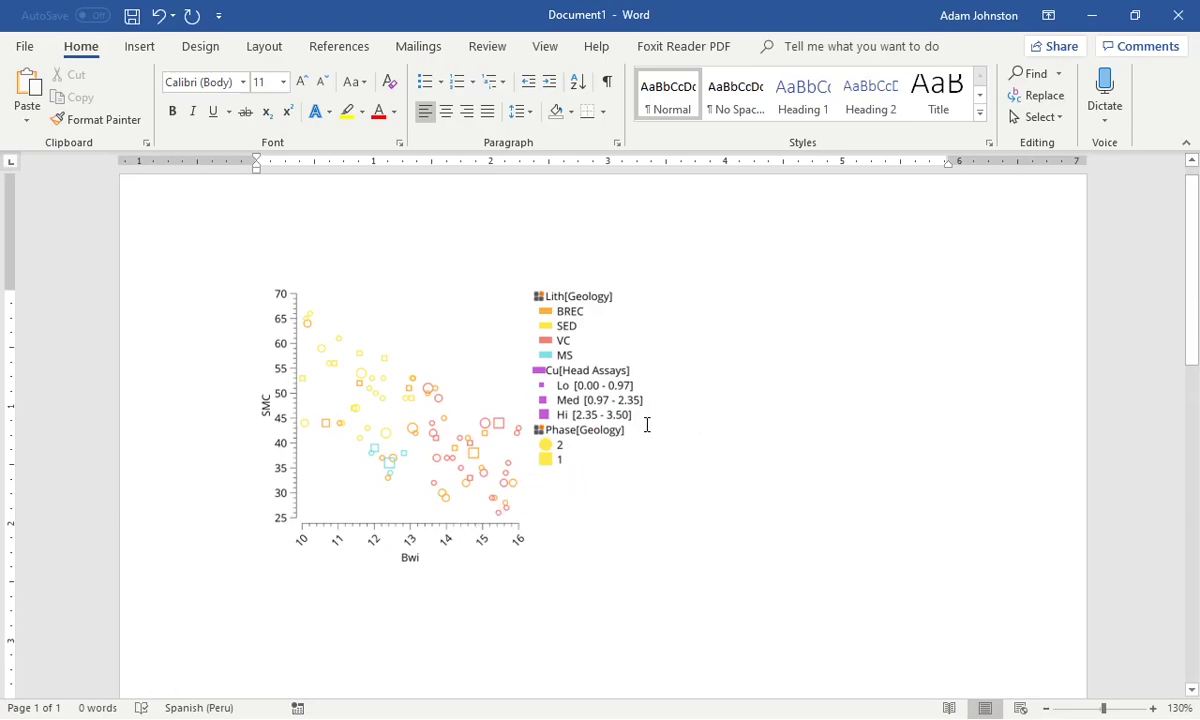
key("ctrl+v")
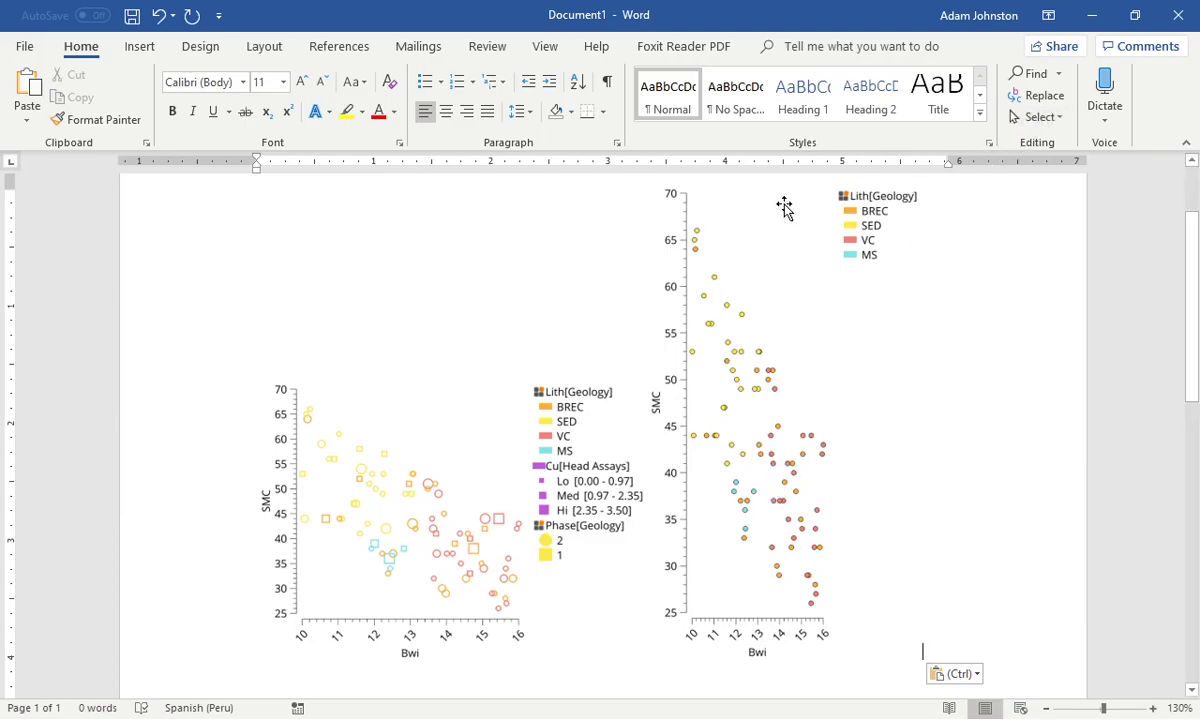
Back in Cancha, widen and shorten the XY plot, and plot George-Assays CuR on X against CuSS on Y without a Color feature.
key("alt+Tab")
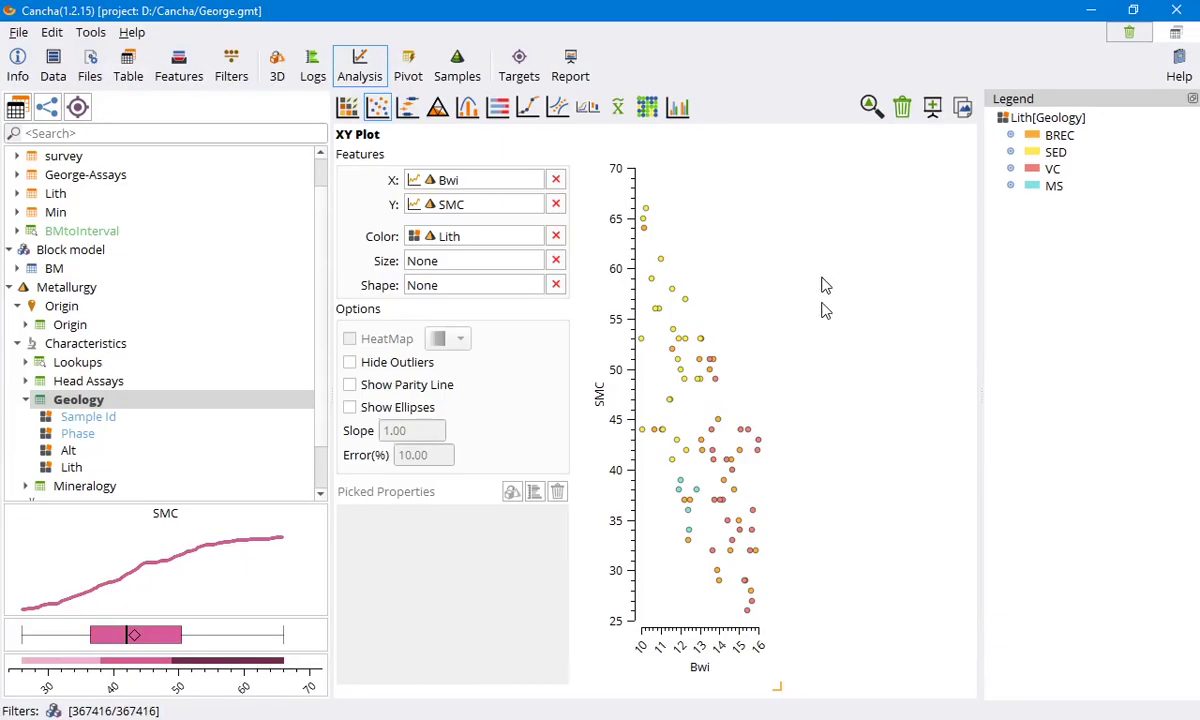
left_click_drag(776, 686, 908, 517)
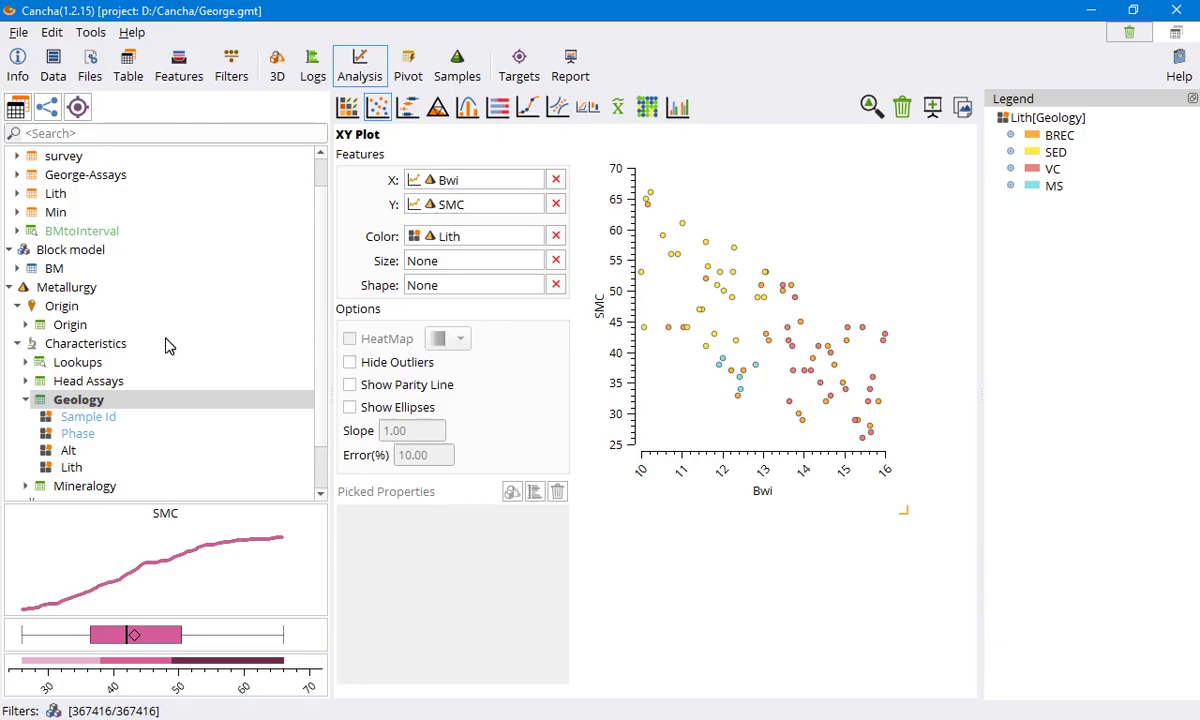
scroll(160, 335, "up", 1)
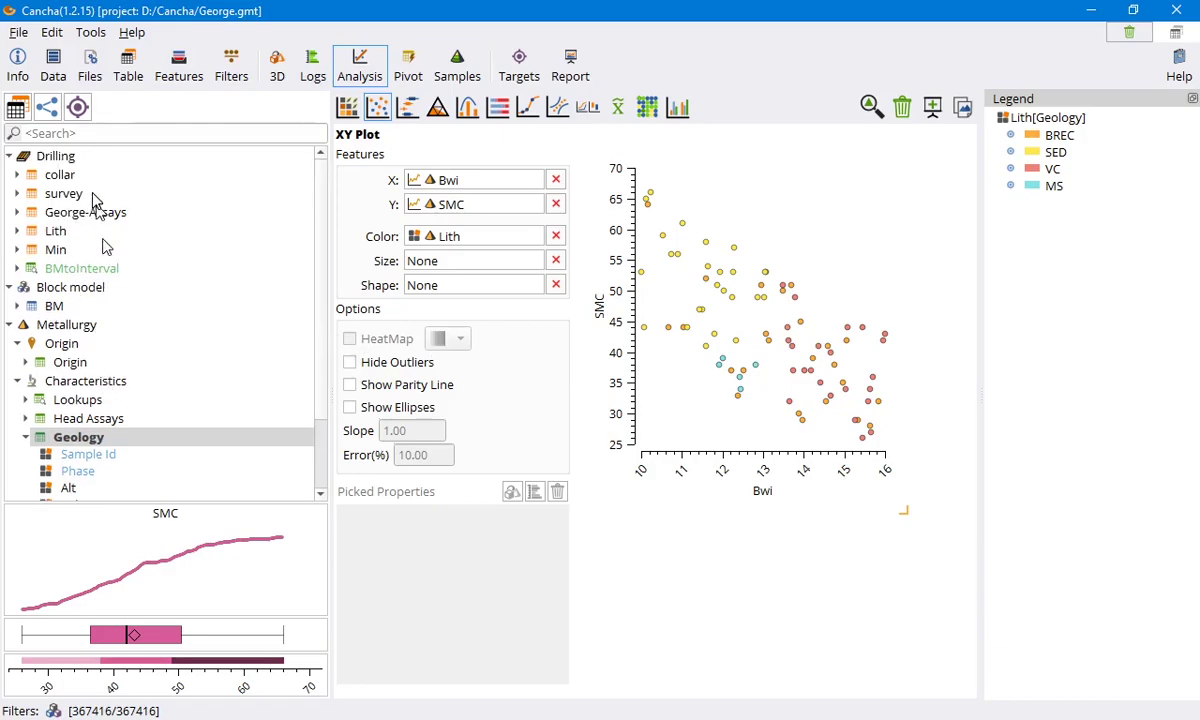
double_click(55, 307)
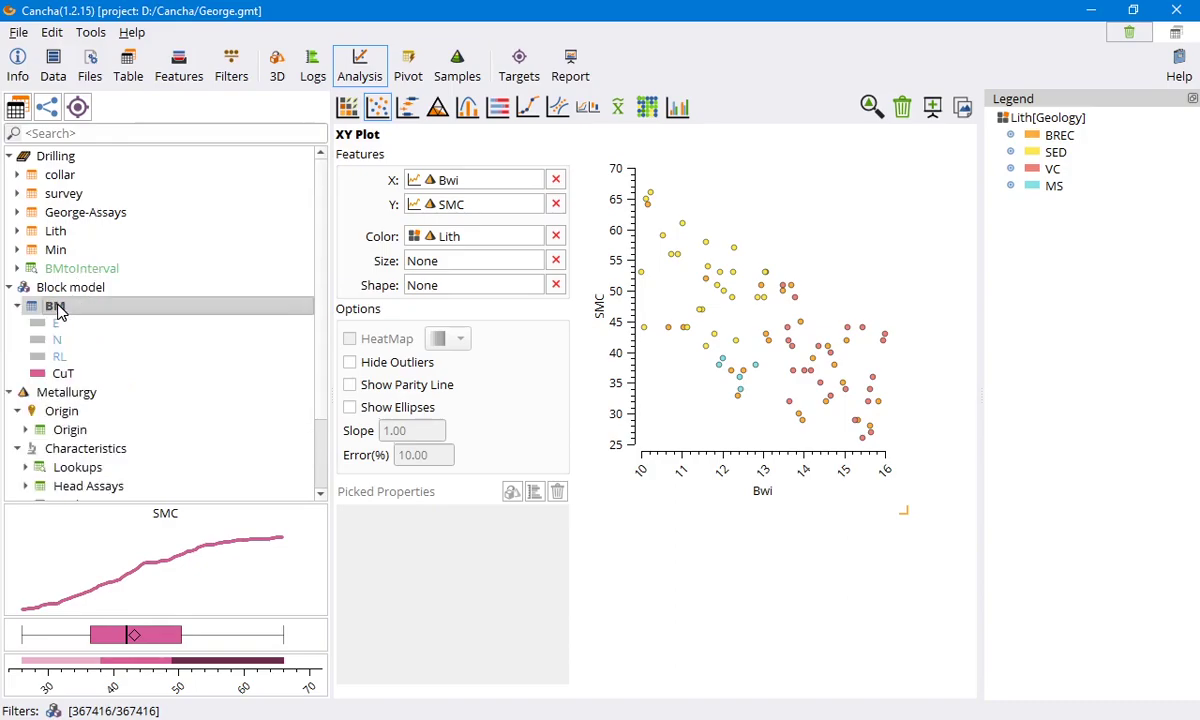
double_click(57, 310)
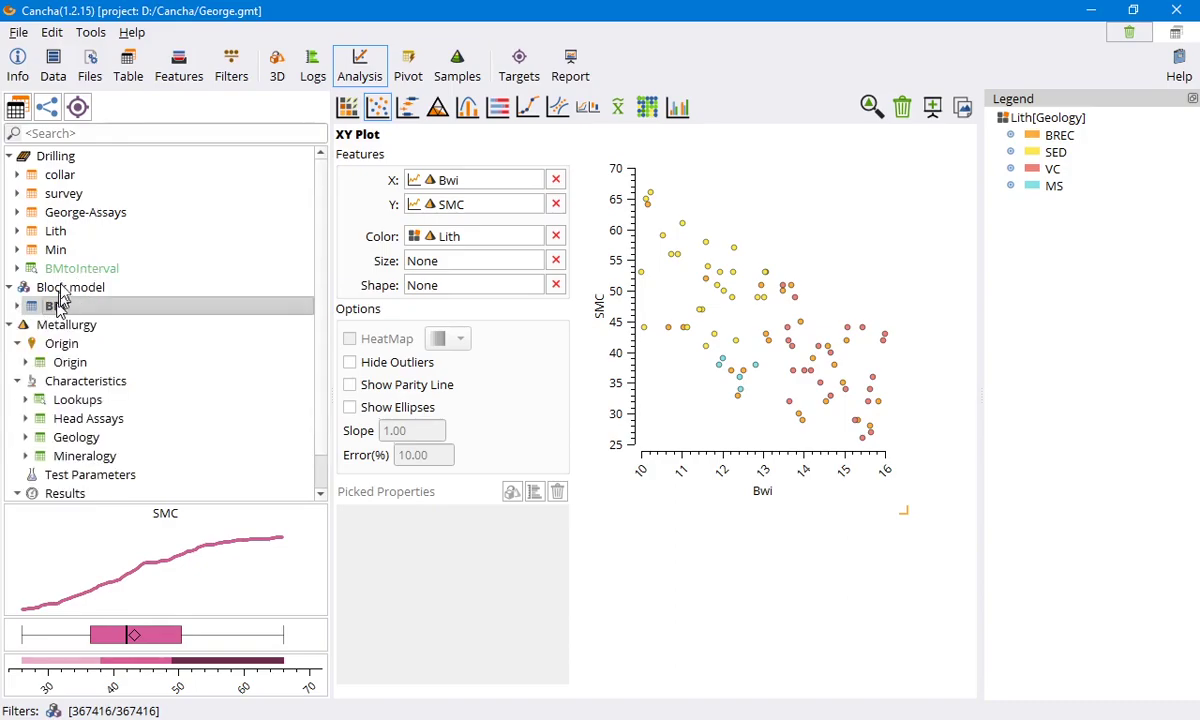
double_click(78, 214)
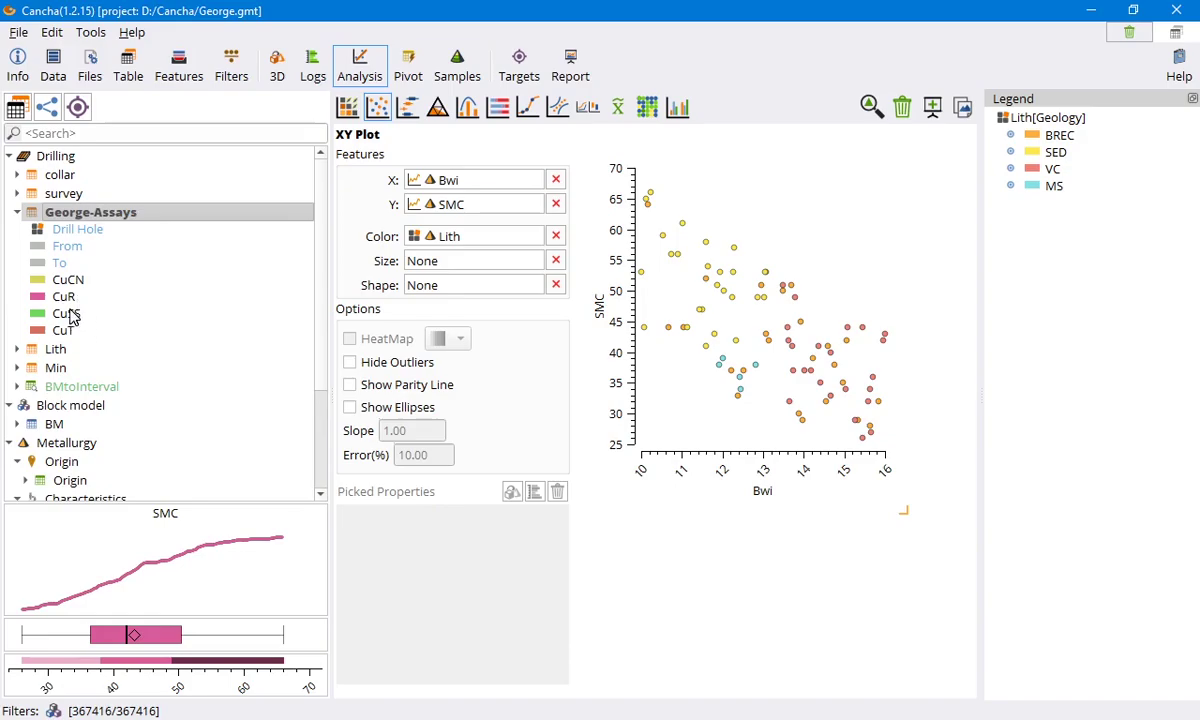
left_click_drag(66, 299, 478, 182)
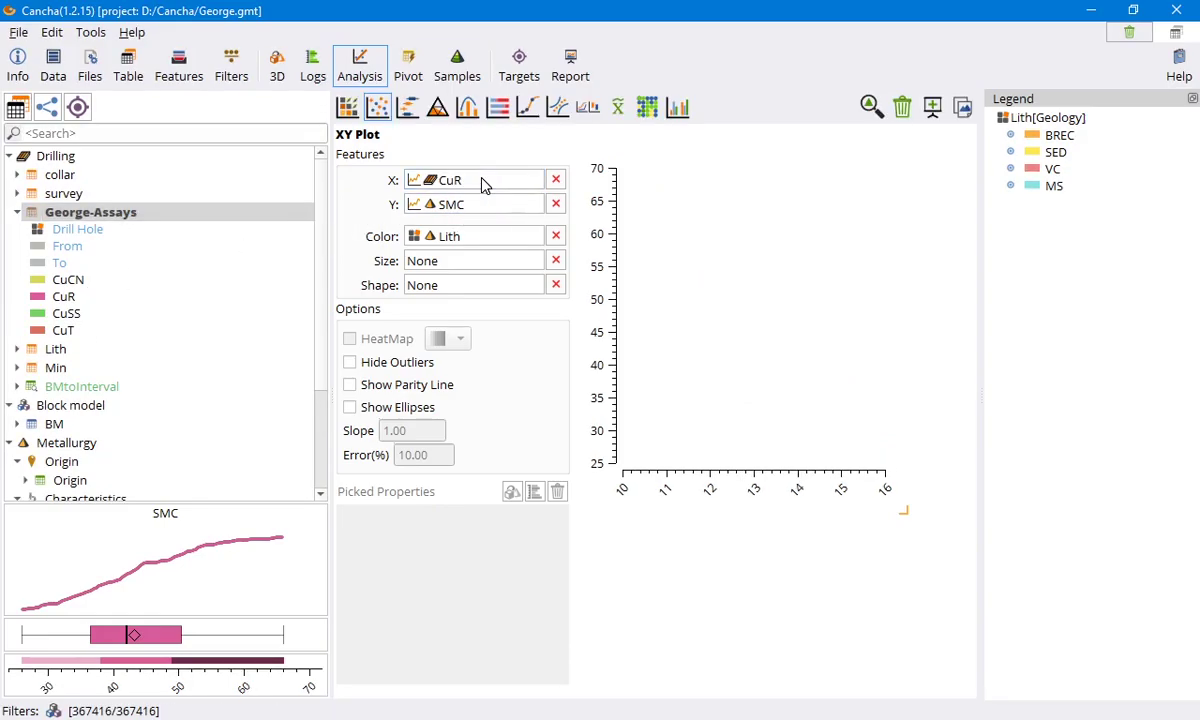
mouse_move(54, 313)
left_mouse_down()
mouse_move(128, 278)
mouse_move(477, 220)
mouse_move(490, 206)
left_mouse_up()
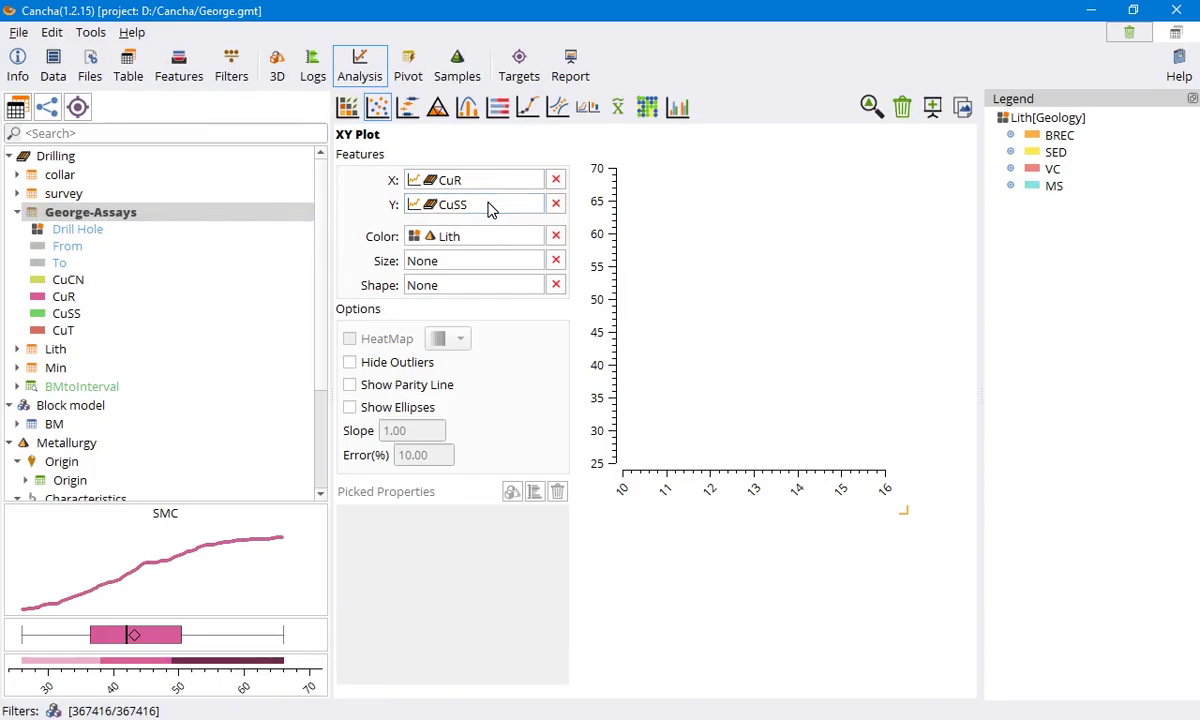
left_click(556, 236)
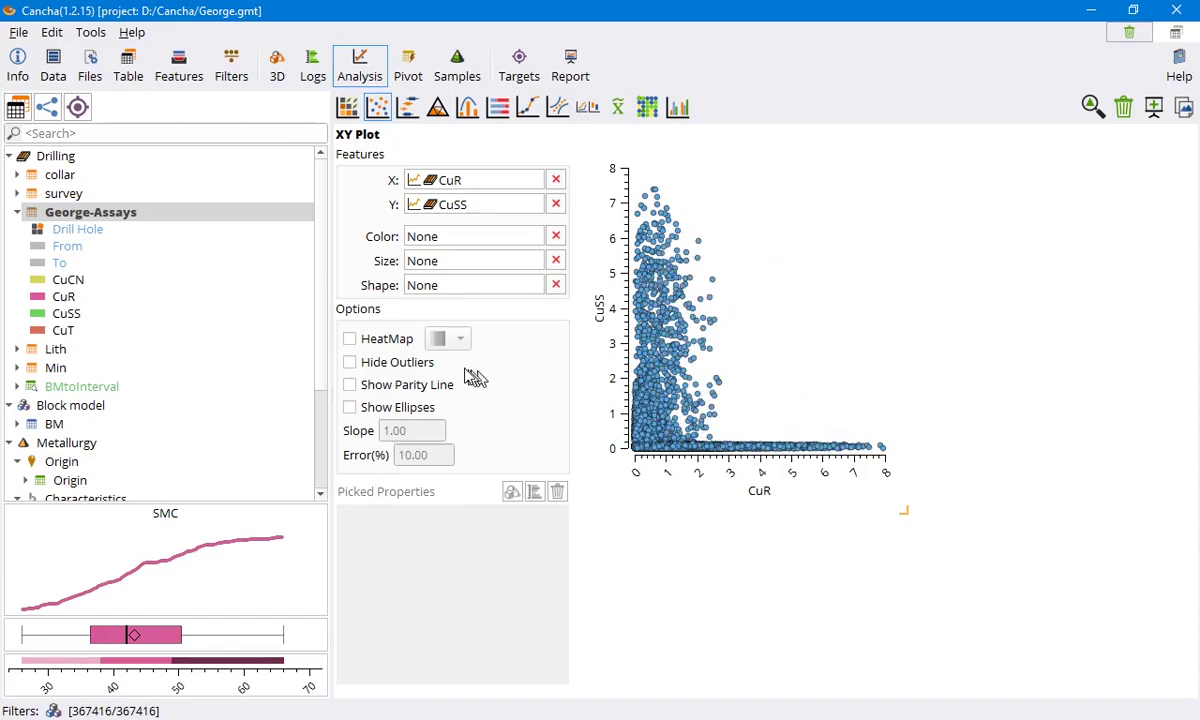
Display the CuR–CuSS plot as a heat map, examine the dense area near the origin, and restore the full extent.
left_click(350, 340)
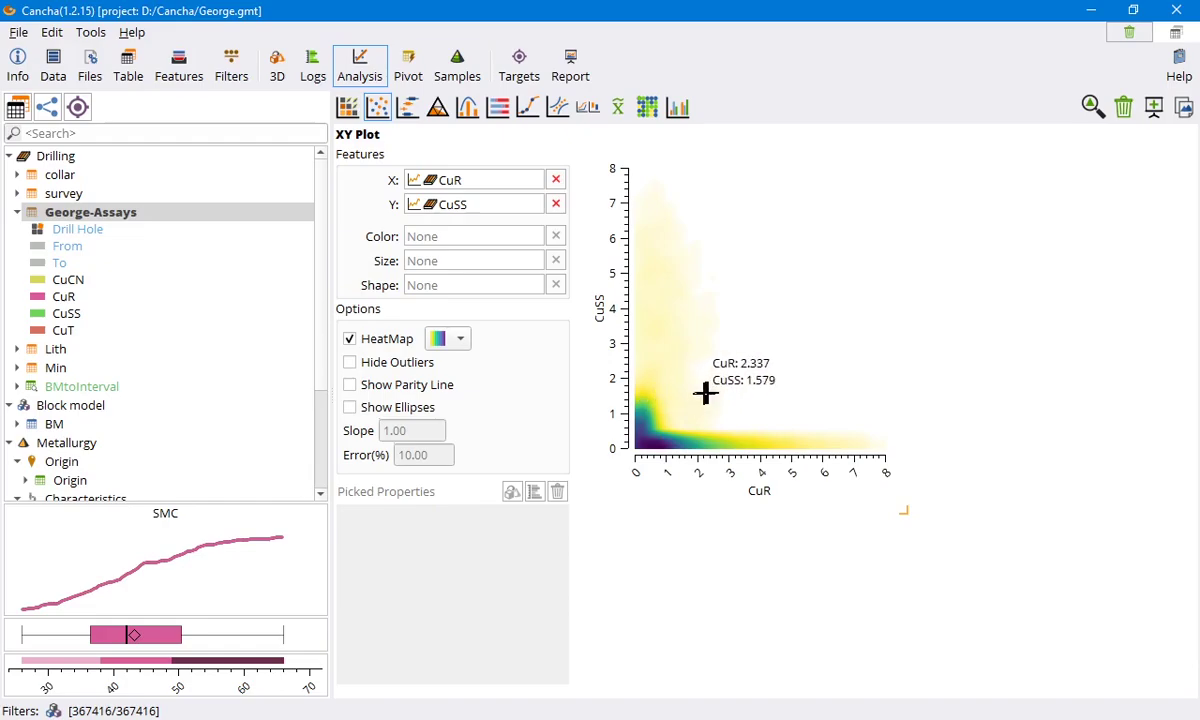
left_click_drag(710, 393, 620, 458)
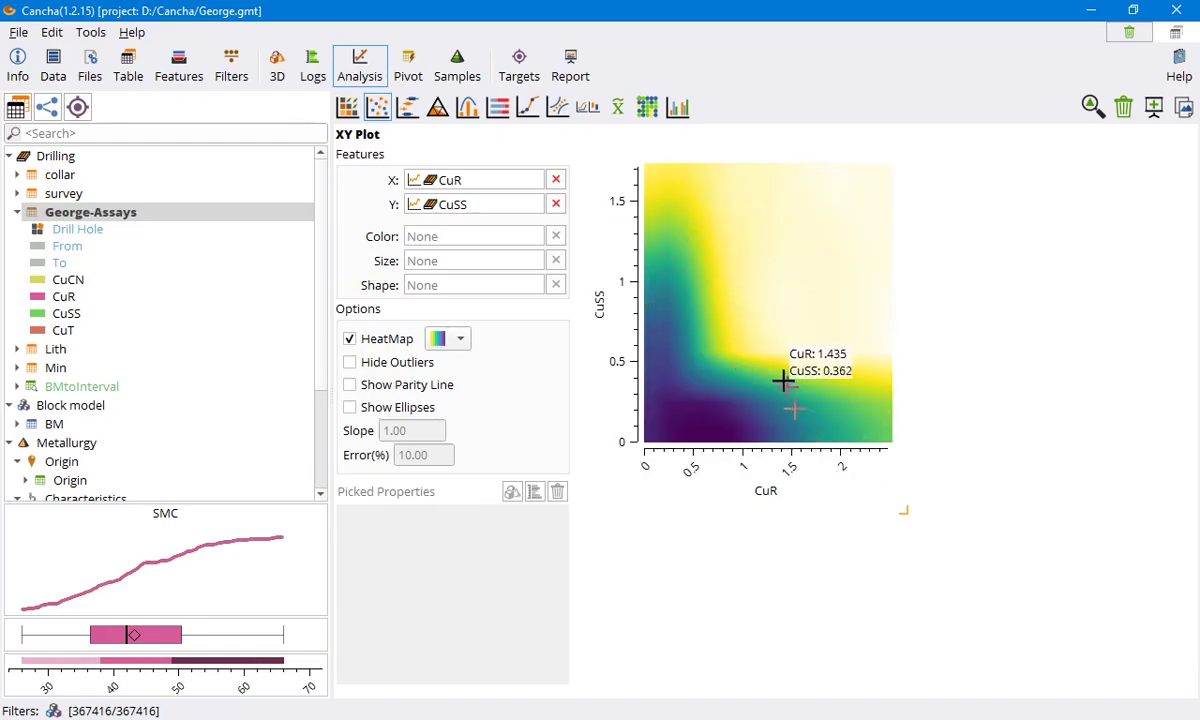
scroll(780, 378, "down", 2)
left_click_drag(820, 316, 762, 396)
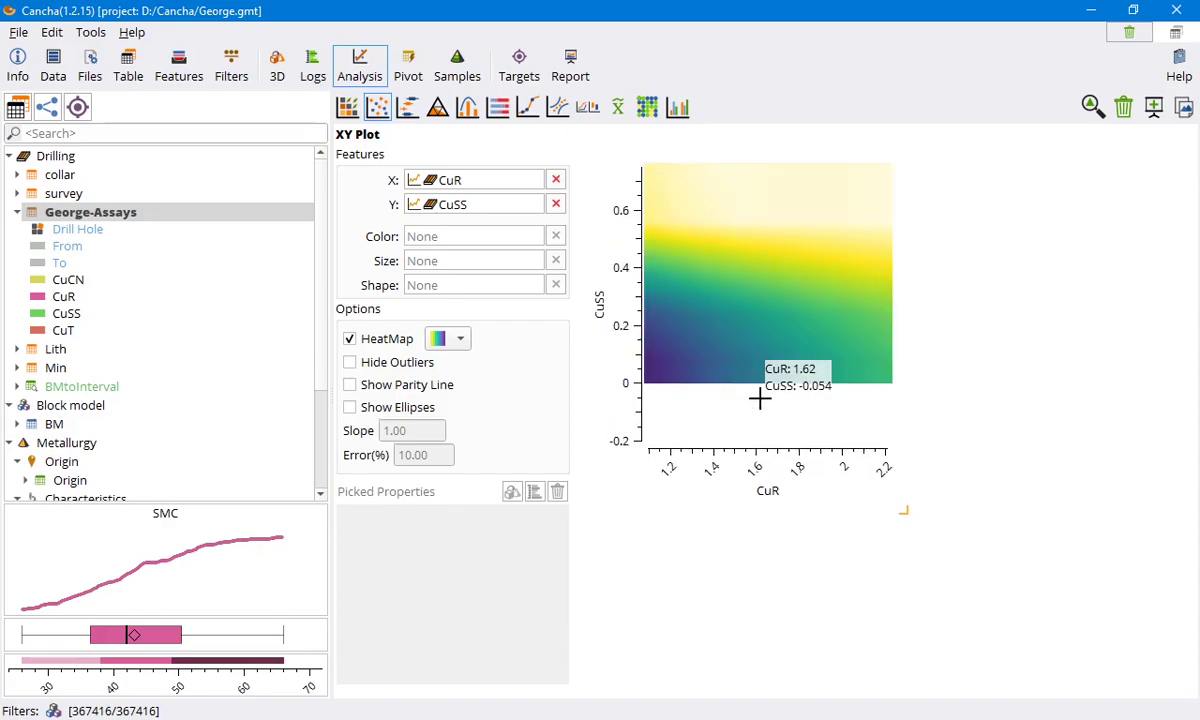
left_click(1092, 107)
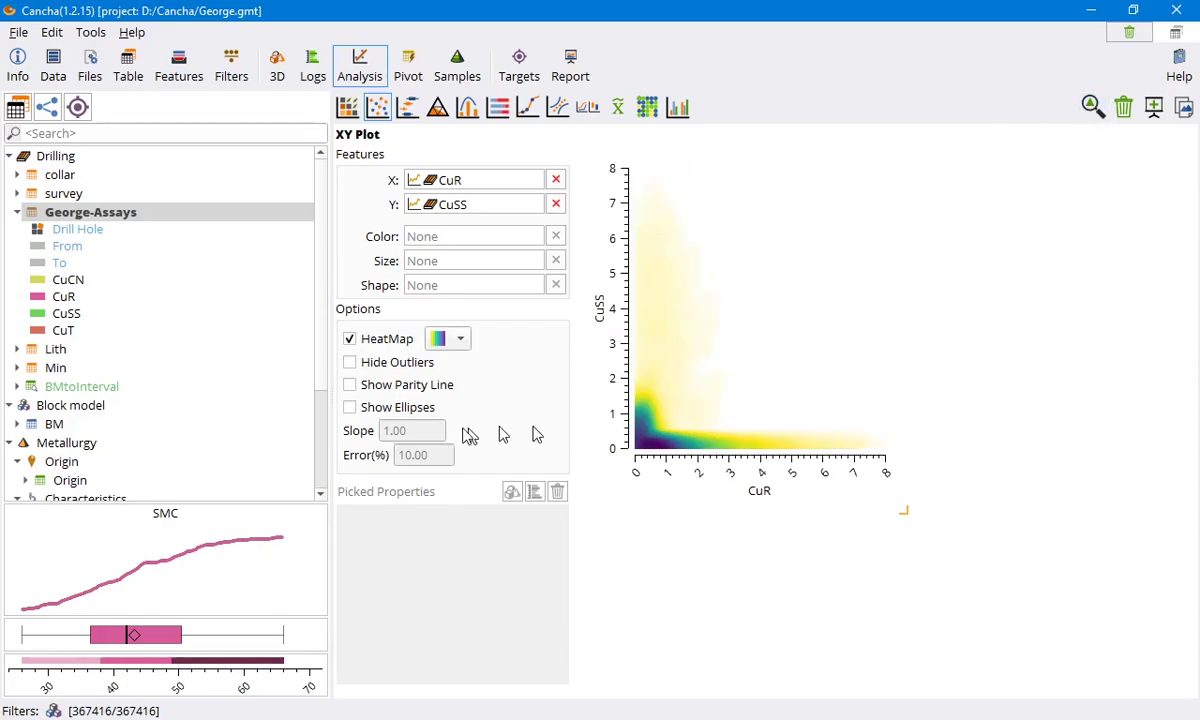
Recolour the heat map with the blue-to-orange ramp, and replace it with the yellow-to-dark-purple ramp.
left_click(462, 342)
left_click(452, 370)
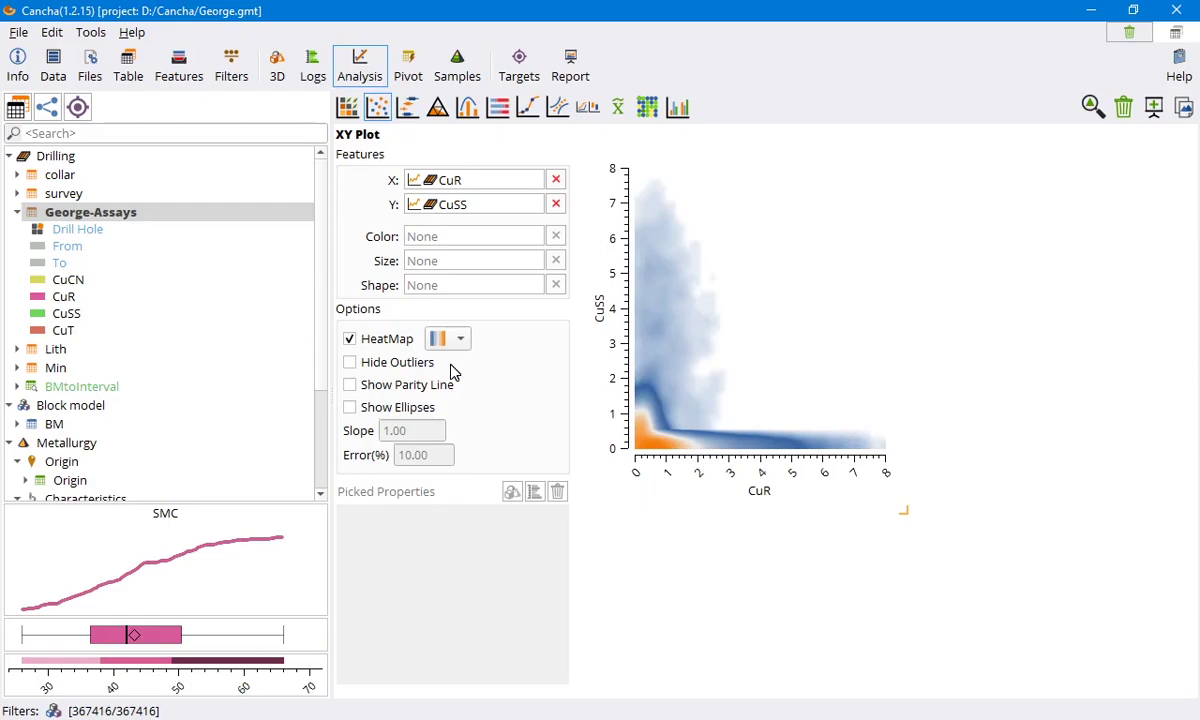
left_click(460, 339)
left_click(455, 386)
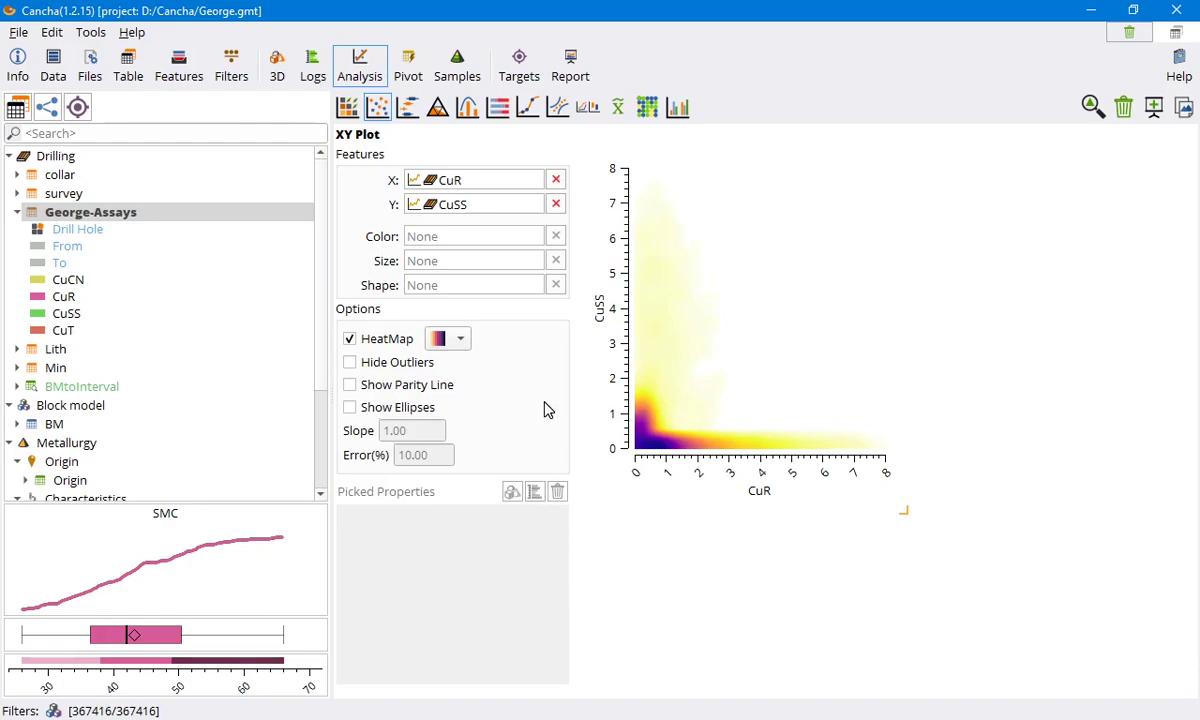
Turn off the heat map and clear the plot's X and Y features.
left_click(349, 339)
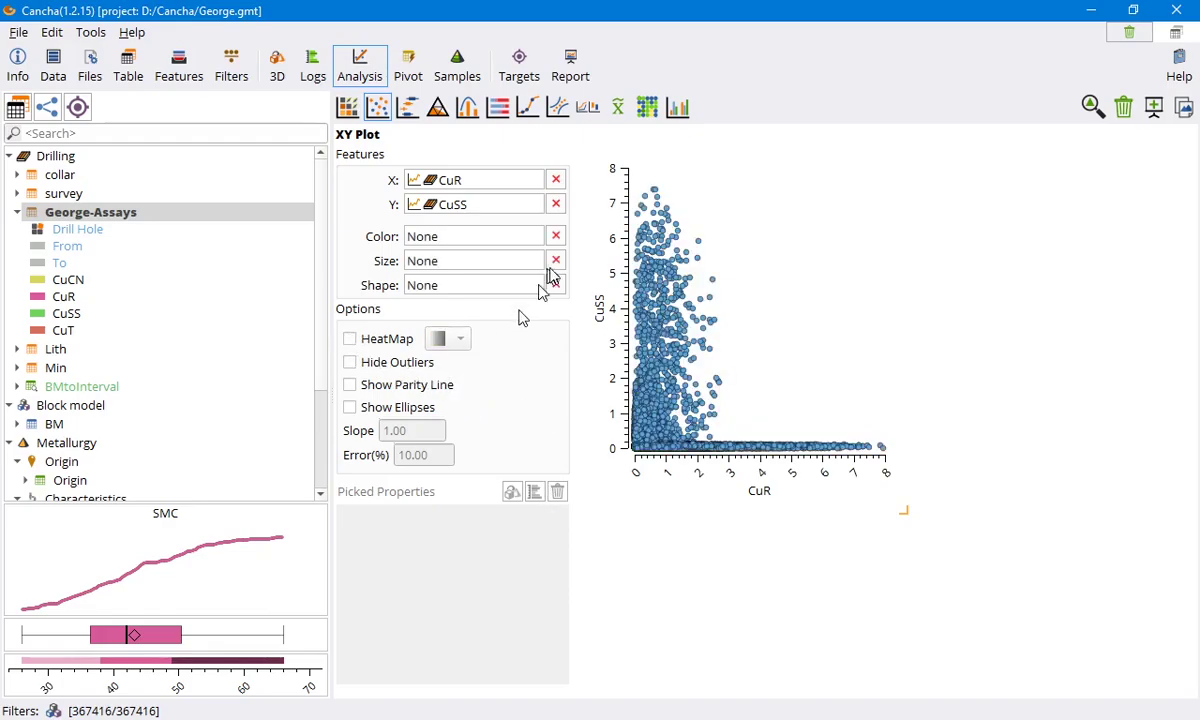
left_click(556, 204)
left_click(556, 180)
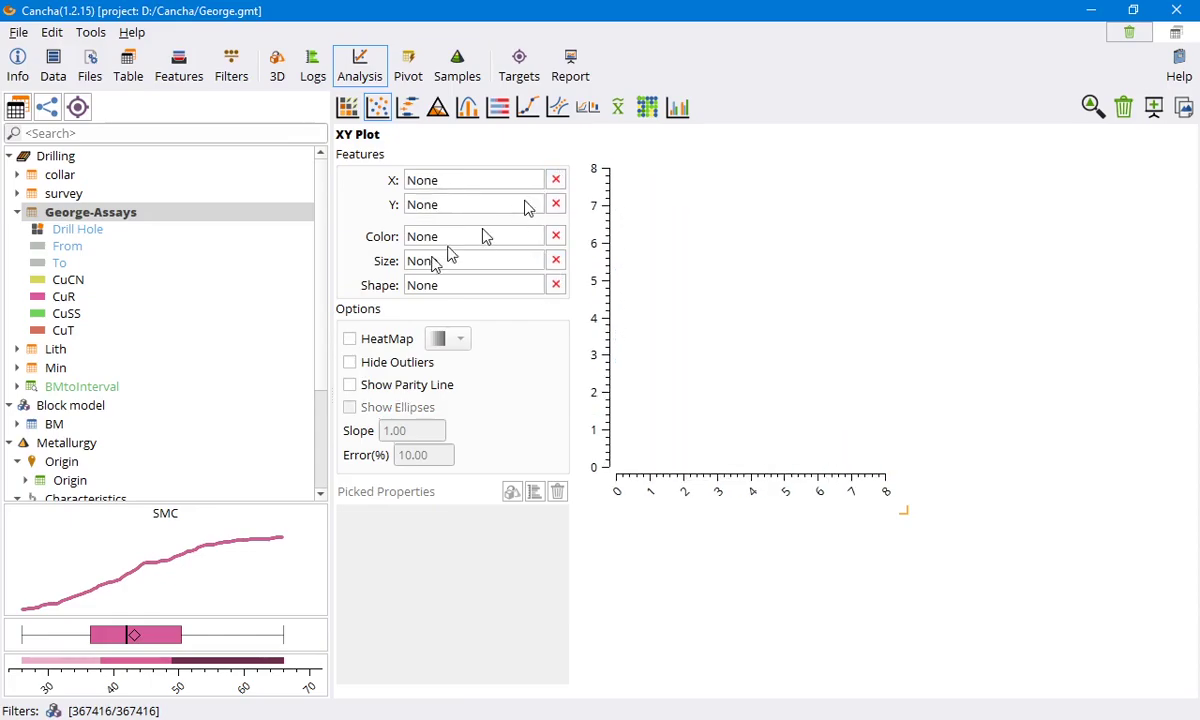
Plot Bwi on X against SG on Y from Comm Result, coloured by Lith from Geology.
scroll(197, 407, "down", 3)
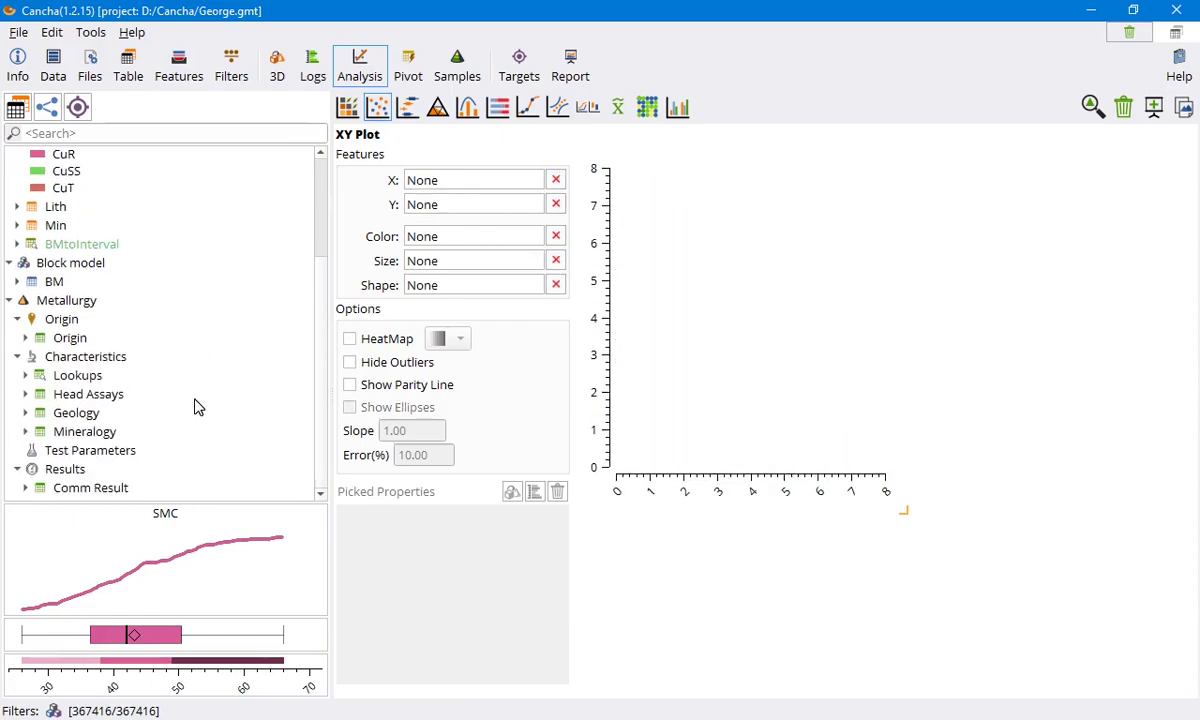
double_click(87, 490)
left_click_drag(80, 448, 465, 182)
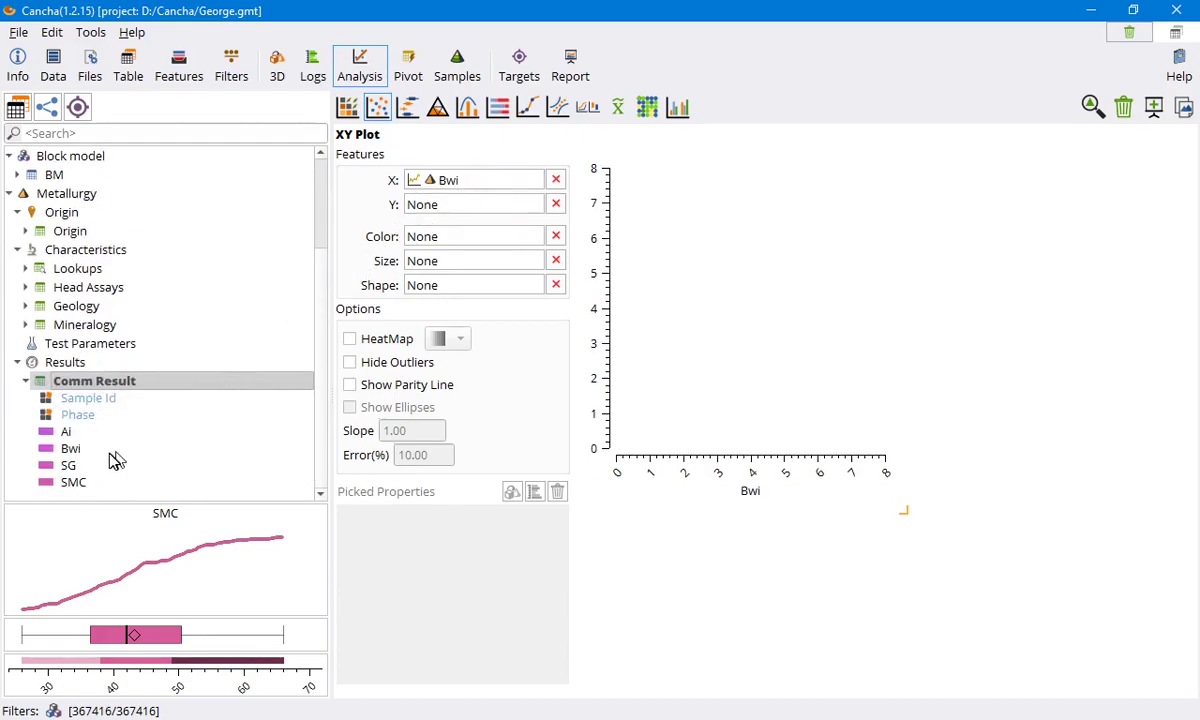
left_click_drag(72, 468, 450, 200)
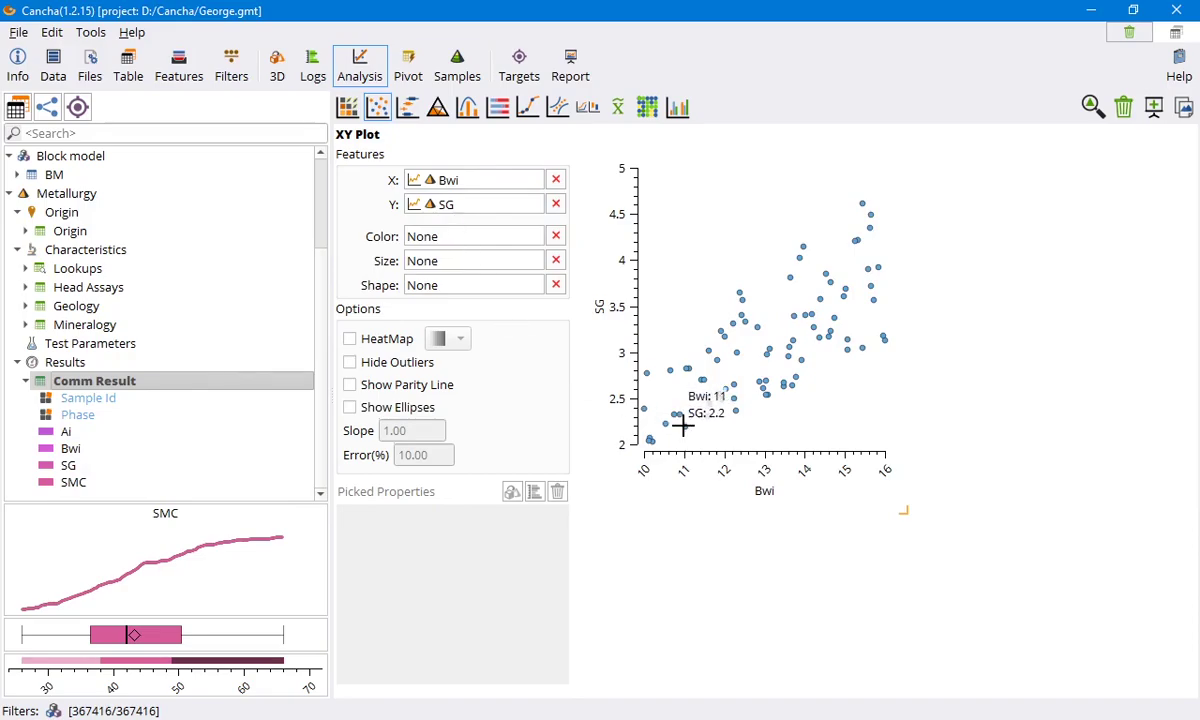
left_click(83, 311)
left_click_drag(72, 467, 440, 238)
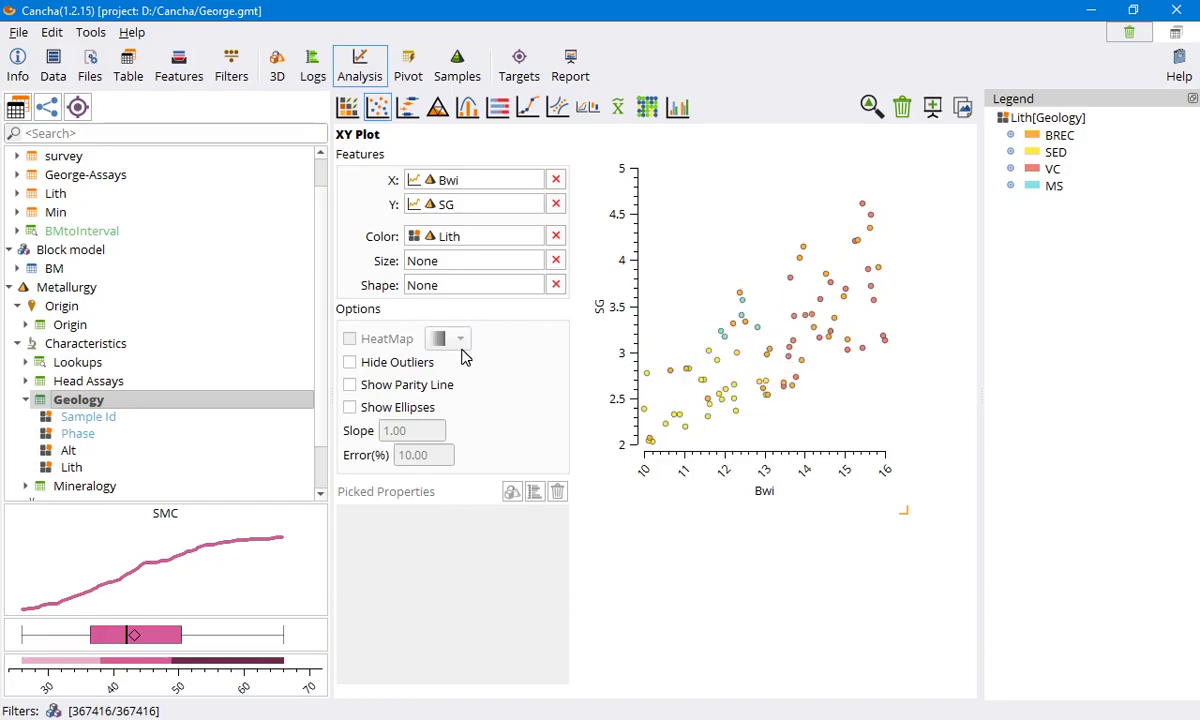
Show the ellipses for each lithology on the Bwi–SG plot, hide them again, and turn on the parity line.
left_click(349, 407)
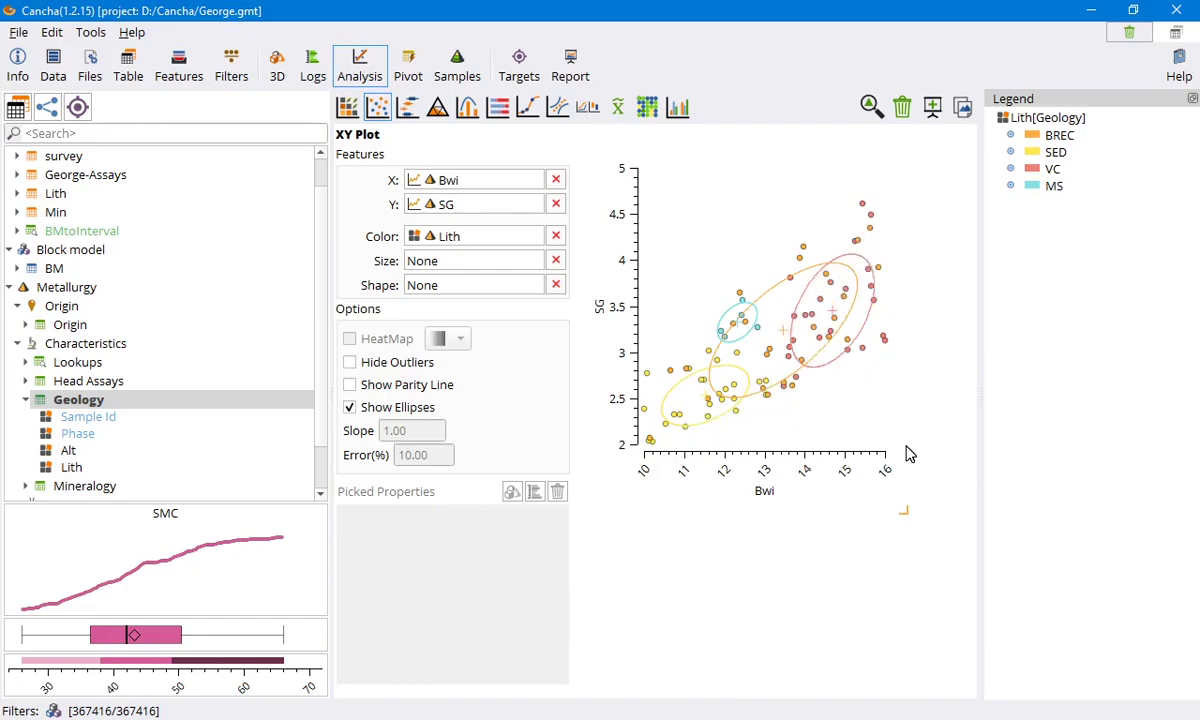
left_click(350, 408)
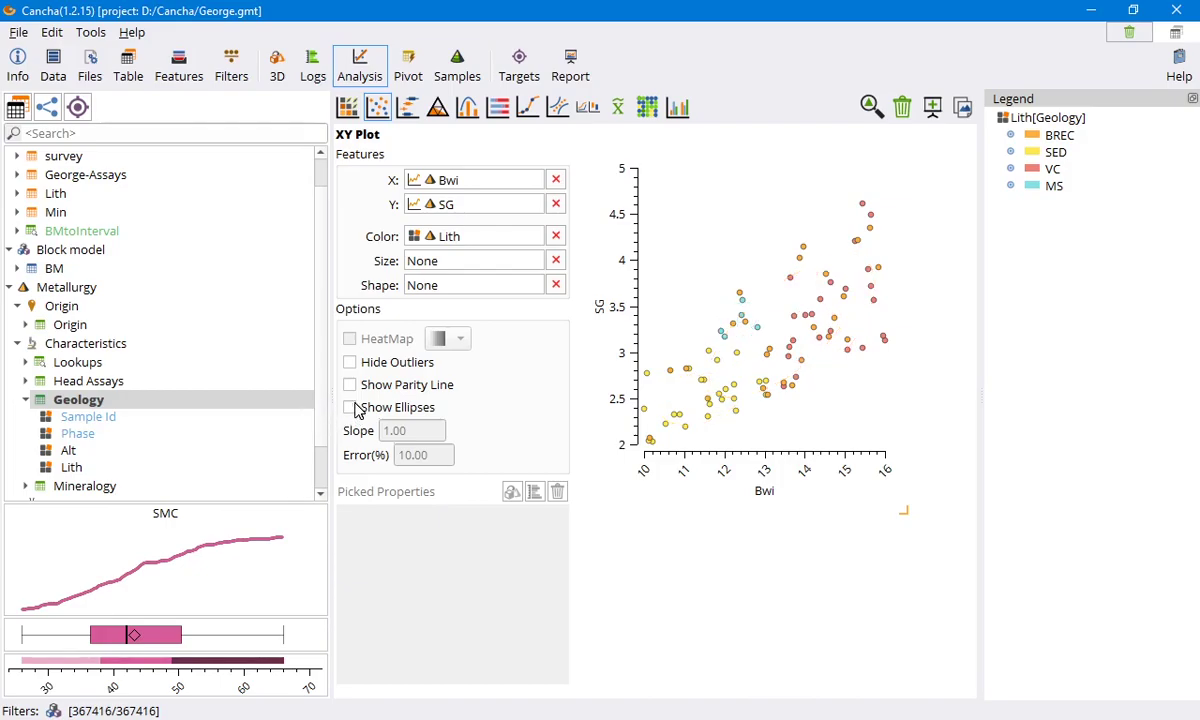
left_click(350, 385)
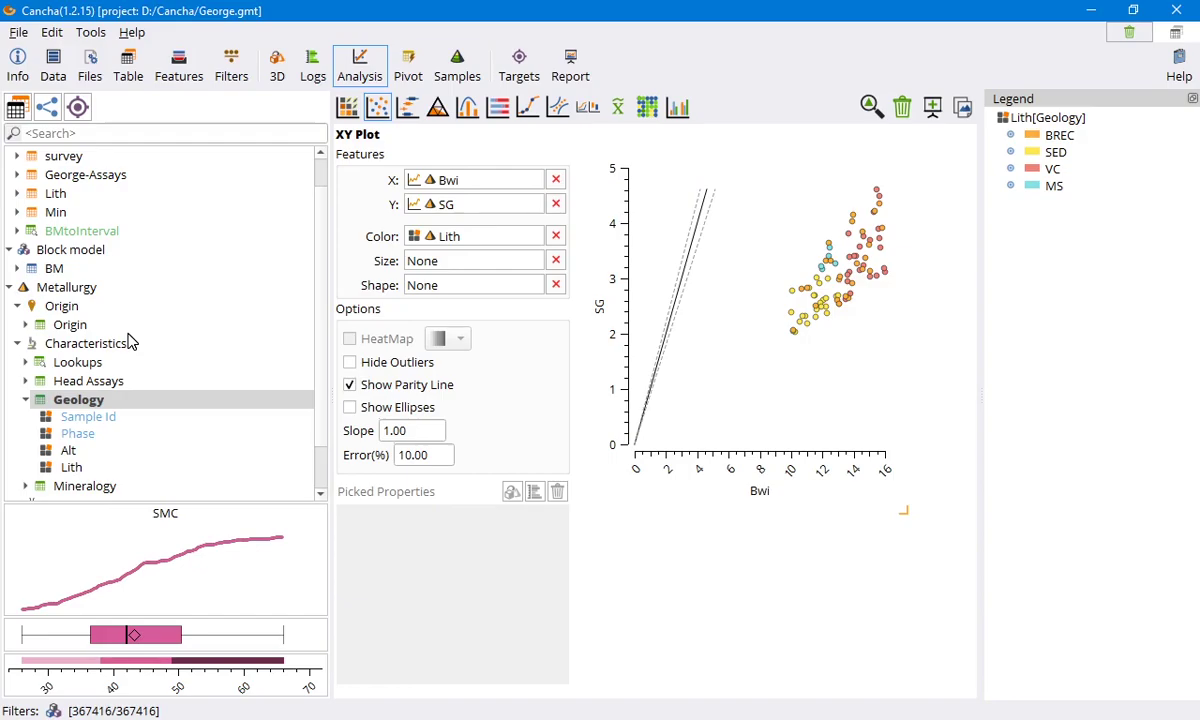
Clear the plot's X, Y and Color features.
scroll(137, 323, "up", 1)
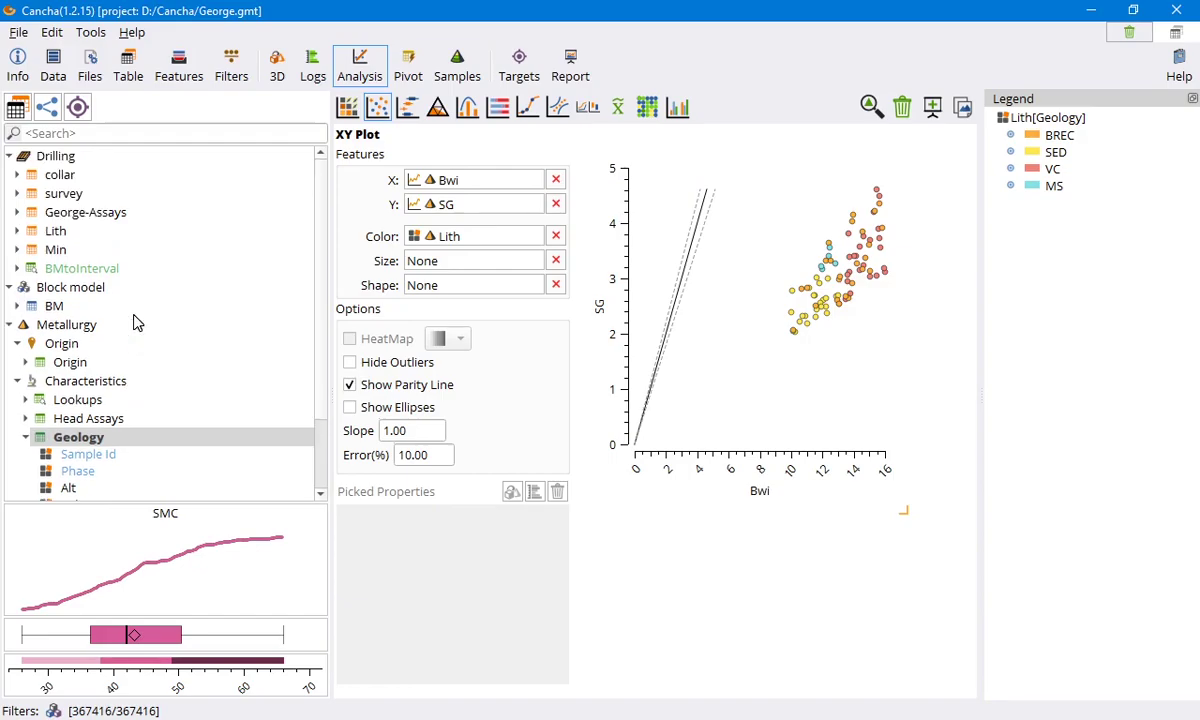
scroll(137, 323, "down", 2)
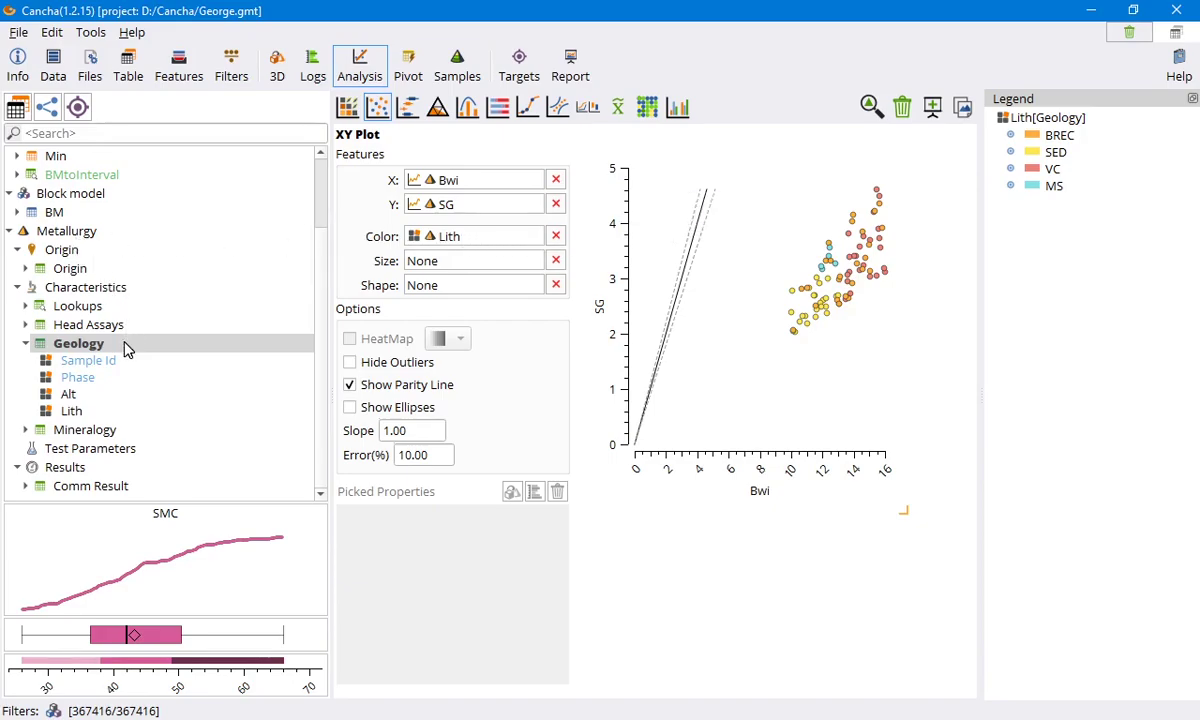
left_click(556, 180)
left_click(556, 204)
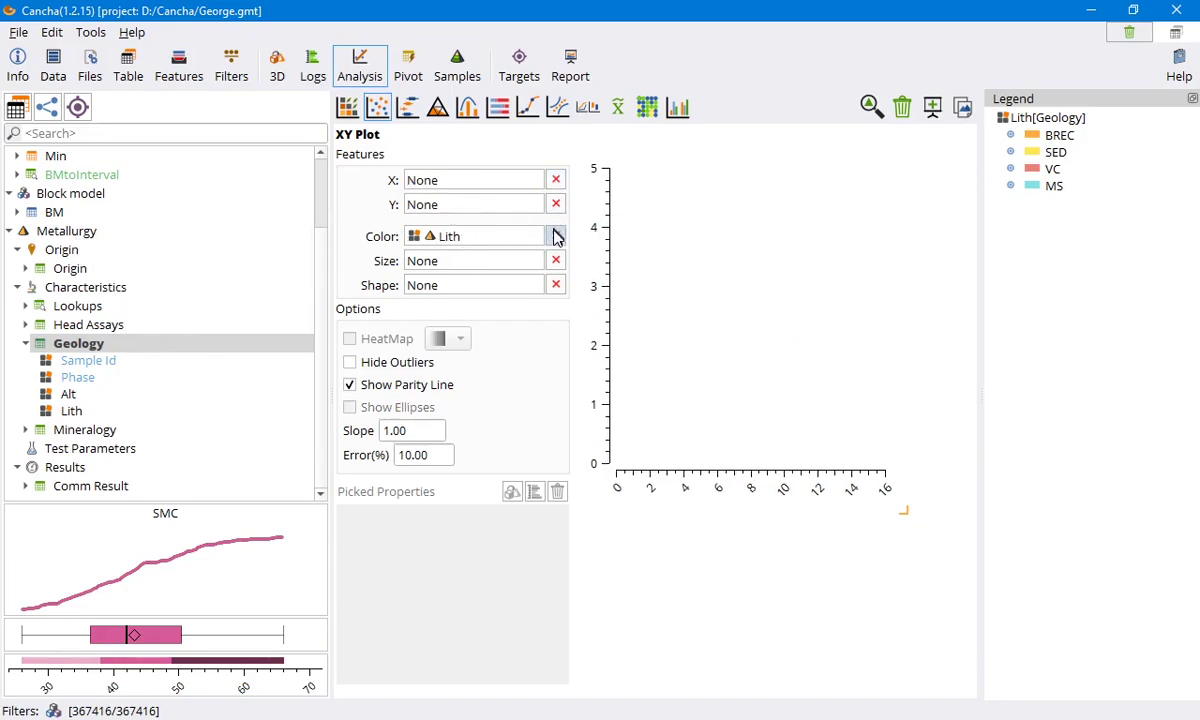
left_click(556, 236)
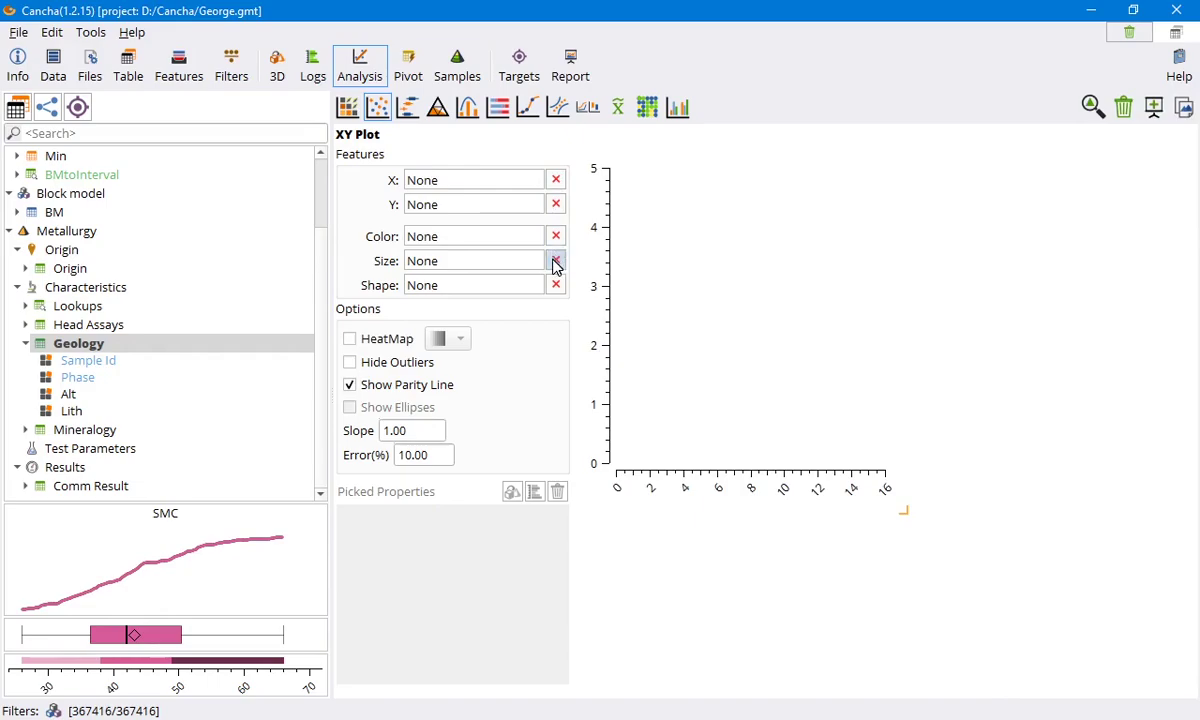
Plot CuT from the drilling BMtoInterval table on X against CuT from George-Assays on Y.
left_click(88, 325)
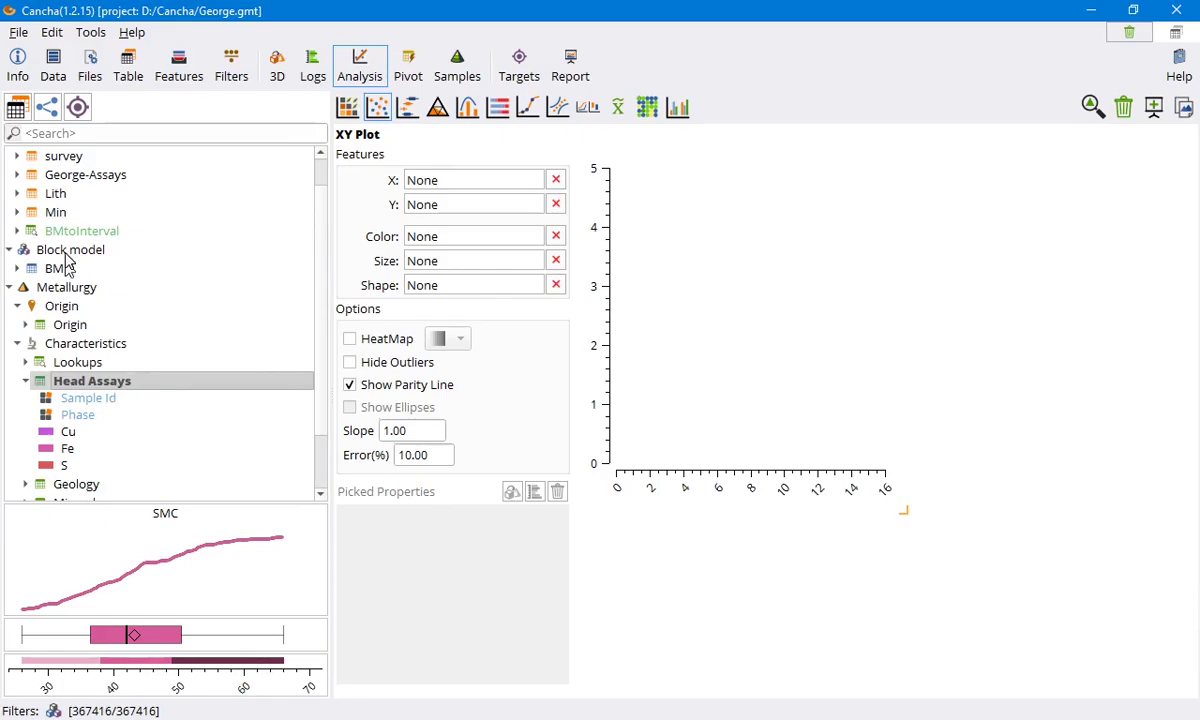
left_click(88, 233)
left_click_drag(57, 343, 460, 182)
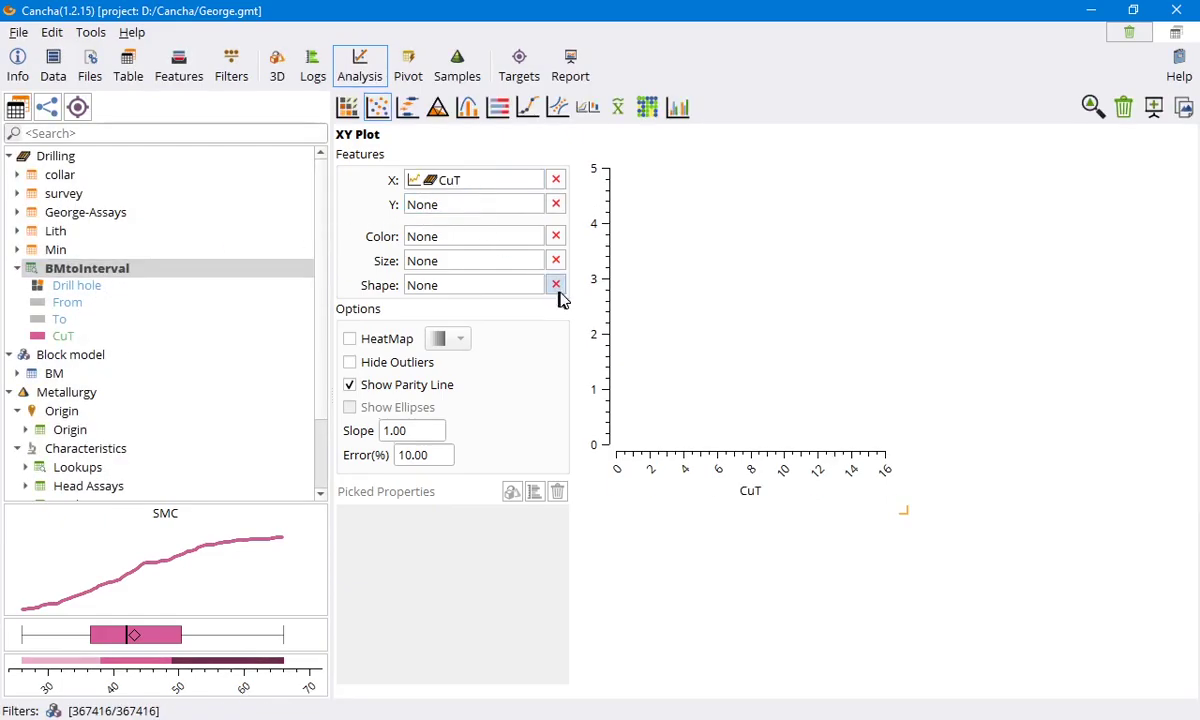
left_click(88, 214)
left_click_drag(62, 330, 432, 212)
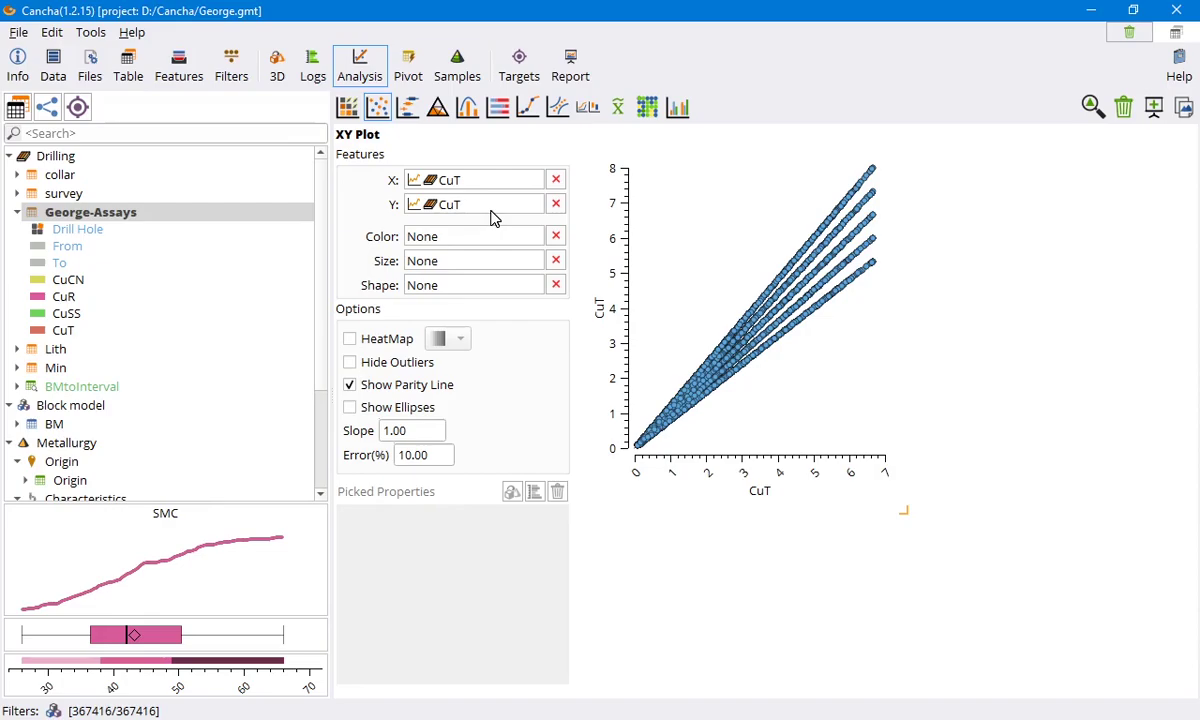
Expand Lookups under the metallurgy Characteristics and clear the plot's X and Y features.
scroll(224, 347, "down", 1)
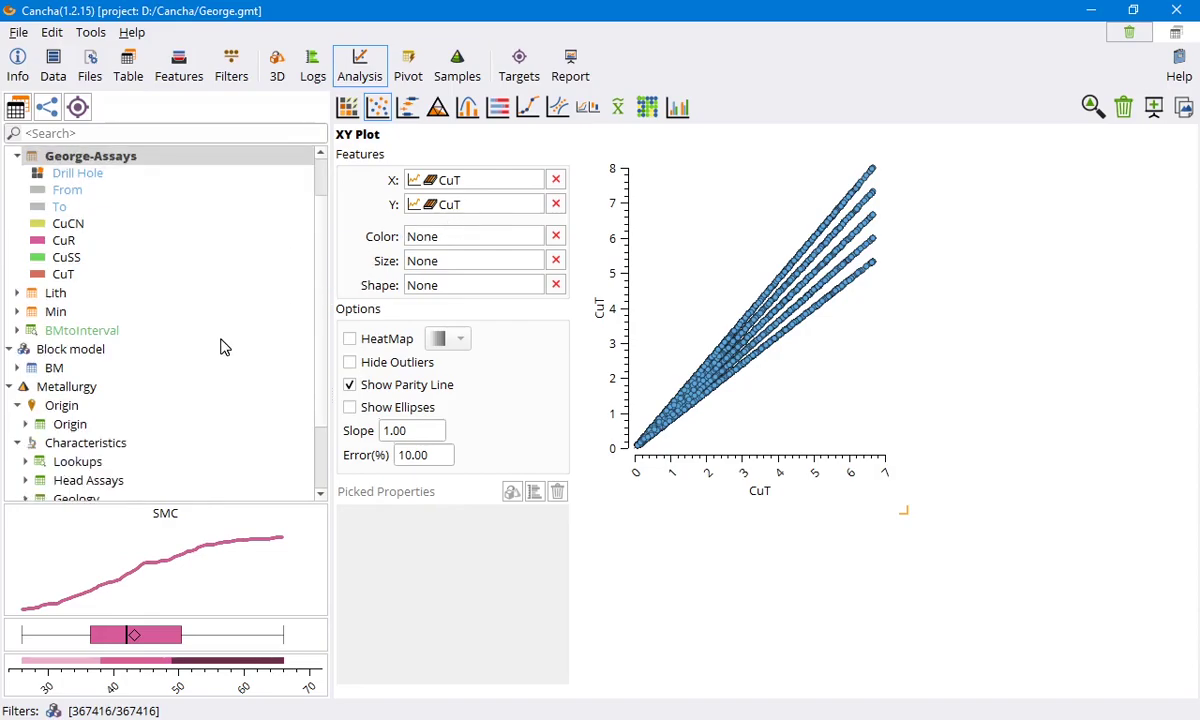
scroll(224, 347, "down", 2)
double_click(100, 352)
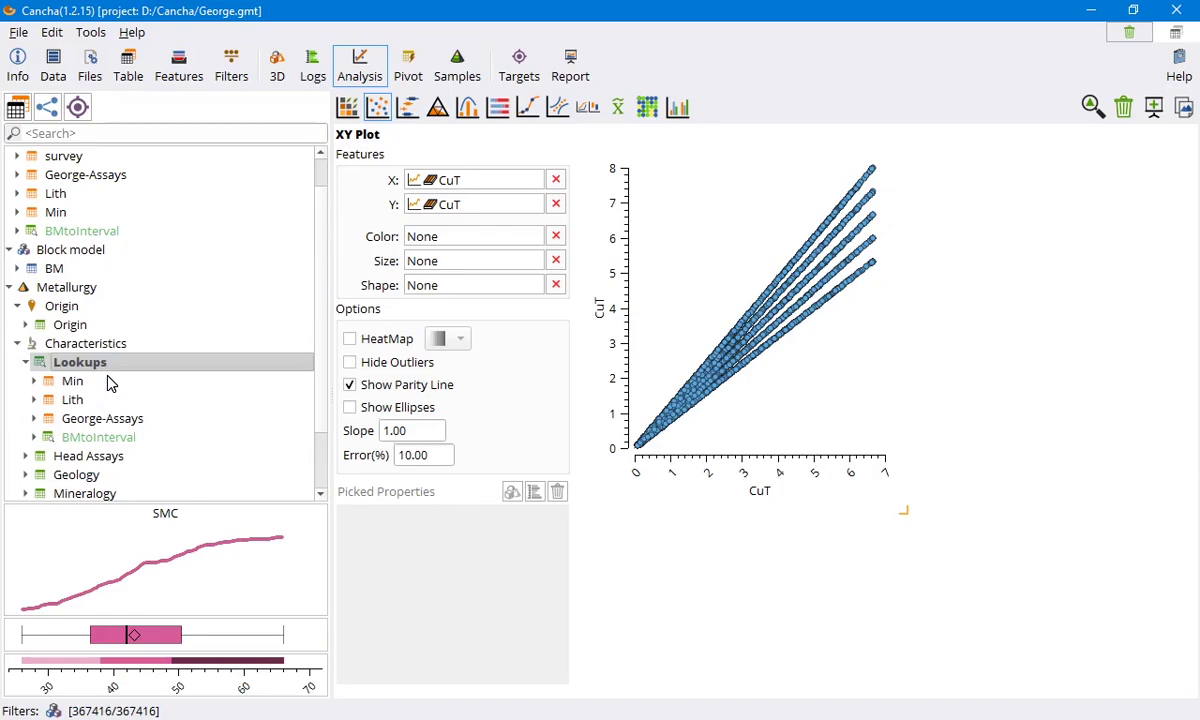
scroll(137, 389, "down", 1)
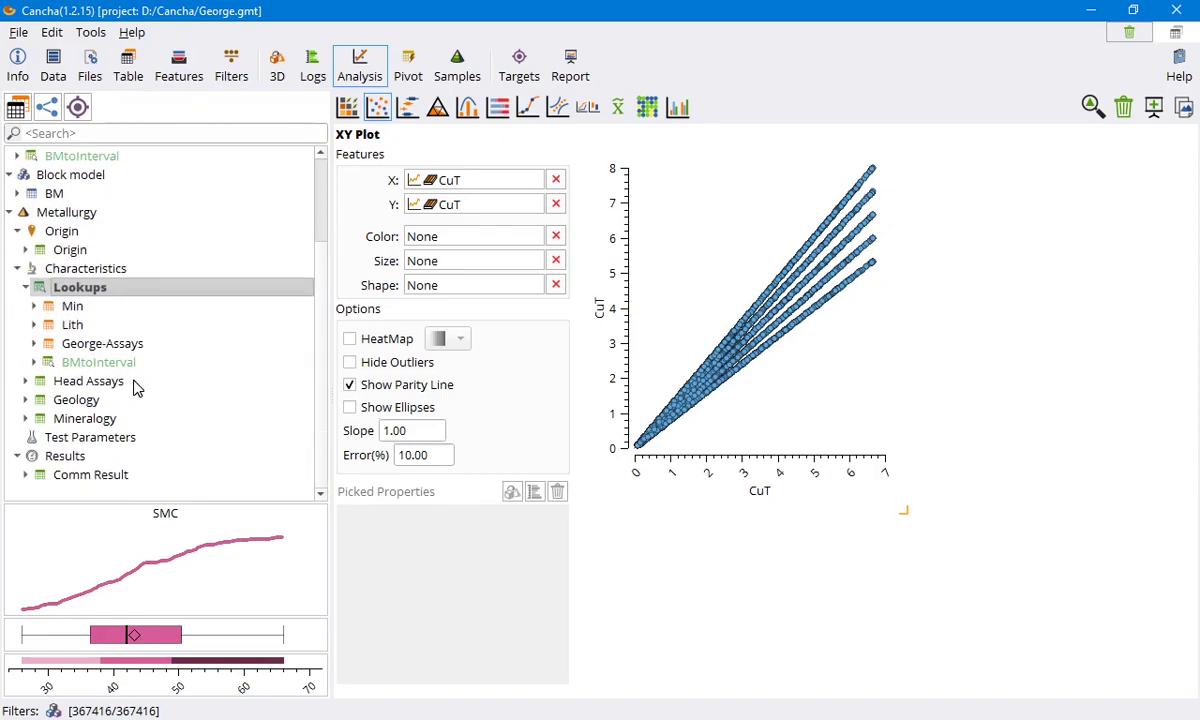
left_click(555, 180)
left_click(556, 205)
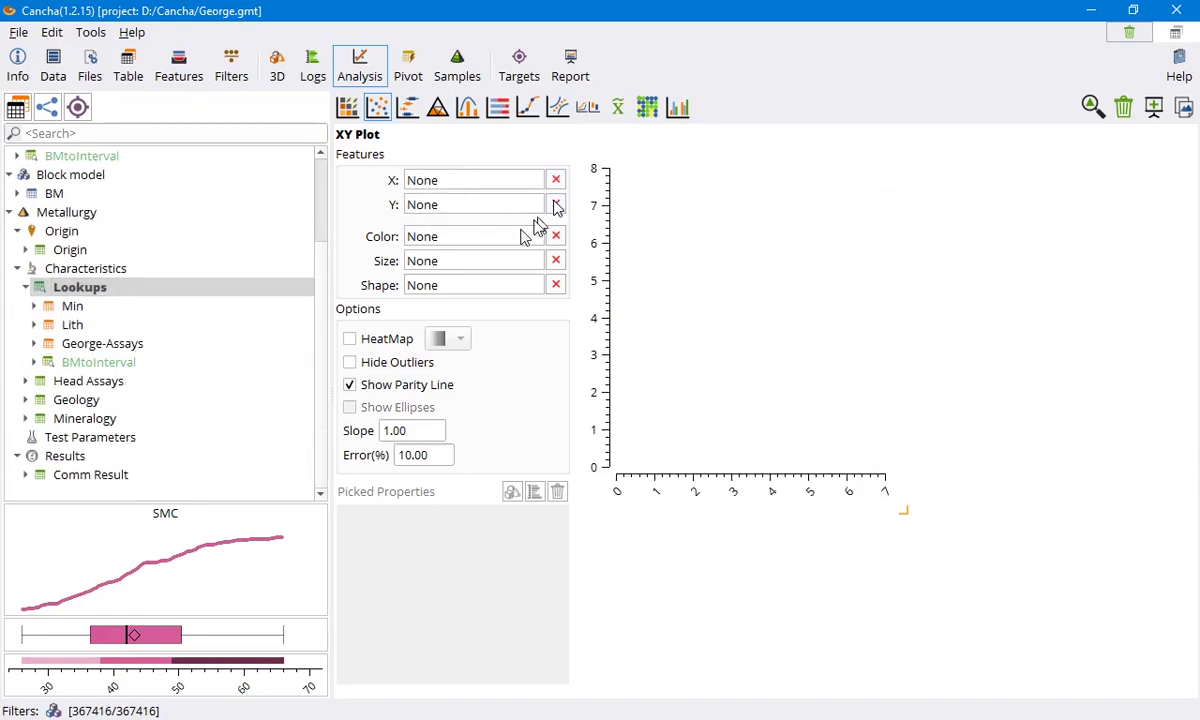
Plot CuT from the BMtoInterval lookup on X against Cu from Head Assays on Y.
double_click(100, 366)
left_click_drag(84, 385, 446, 183)
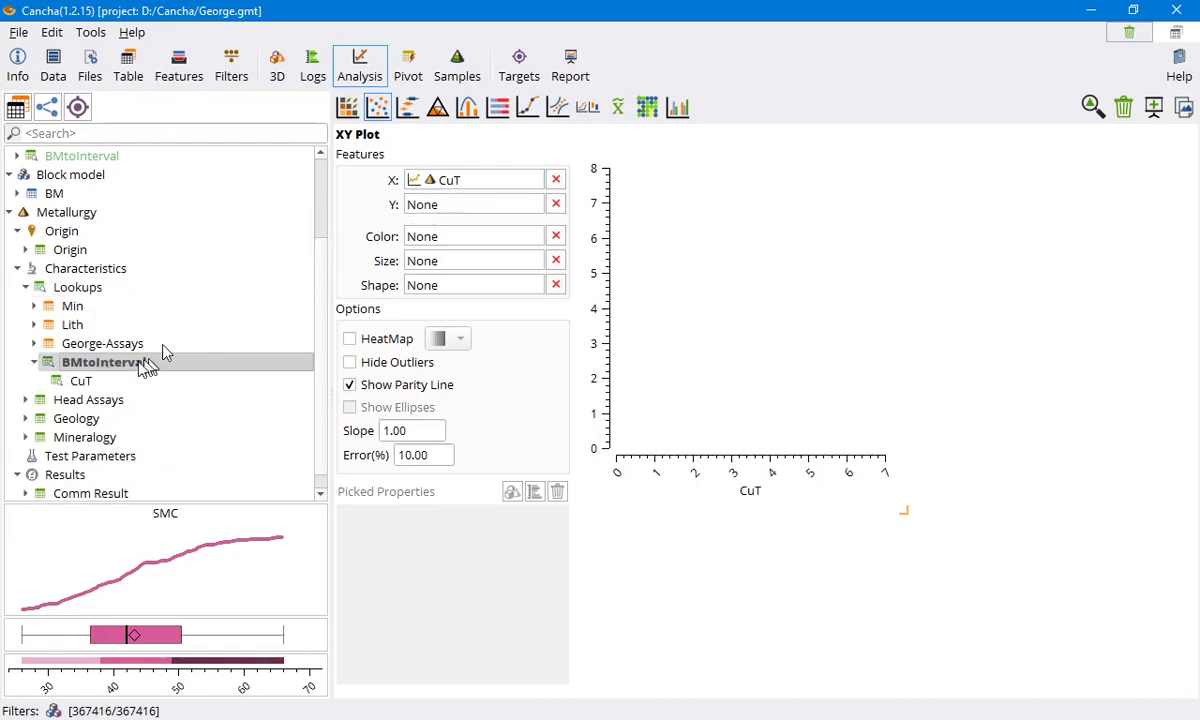
double_click(90, 400)
left_click_drag(72, 437, 446, 206)
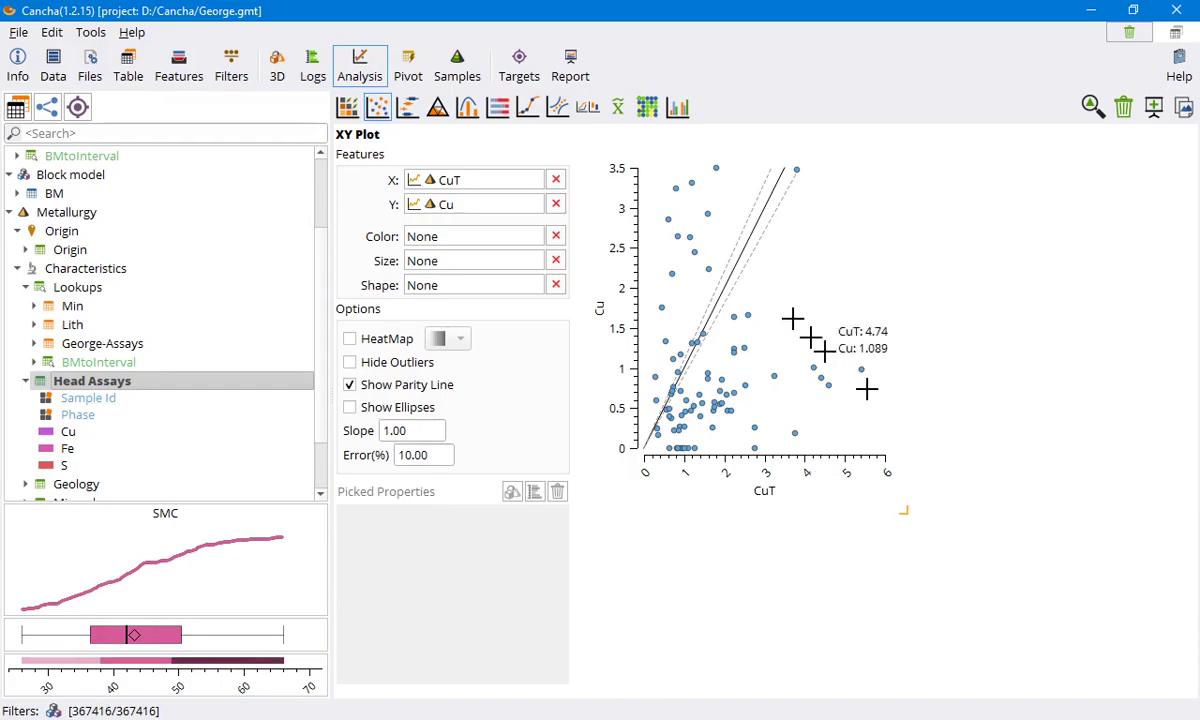
Examine the CuT–Cu plot by rescaling each axis separately and enlarging areas around the parity line, and restore the full extent.
scroll(780, 490, "down", 3)
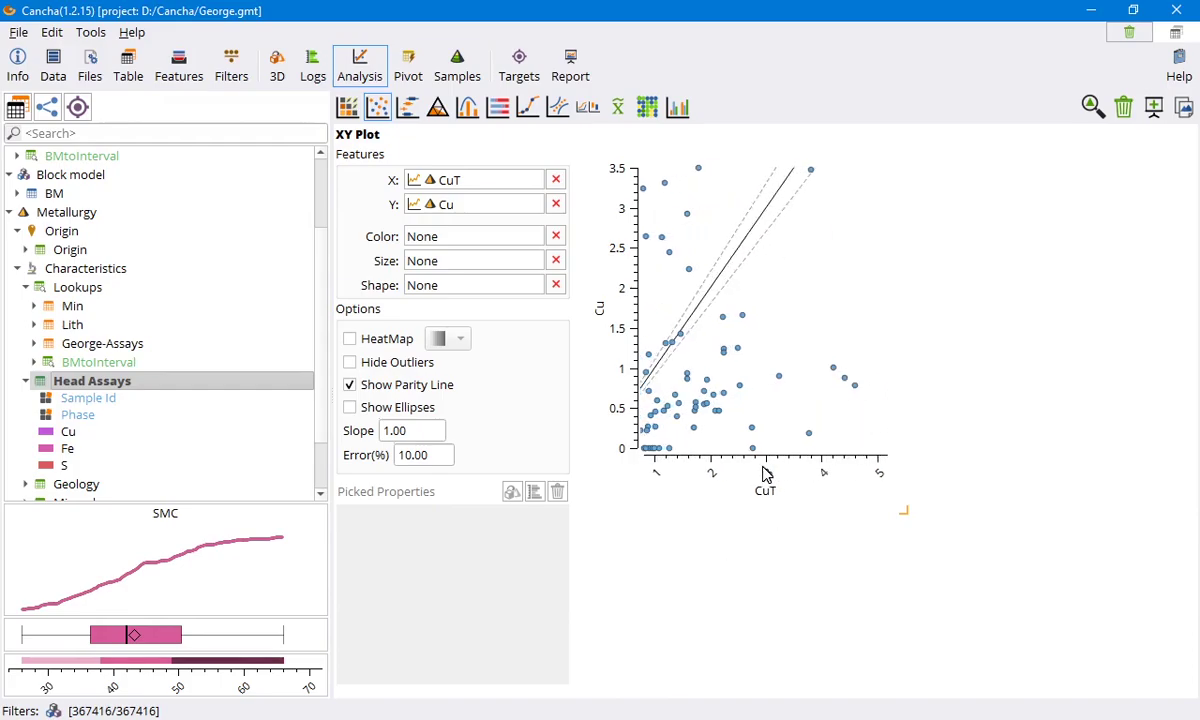
scroll(627, 300, "down", 3)
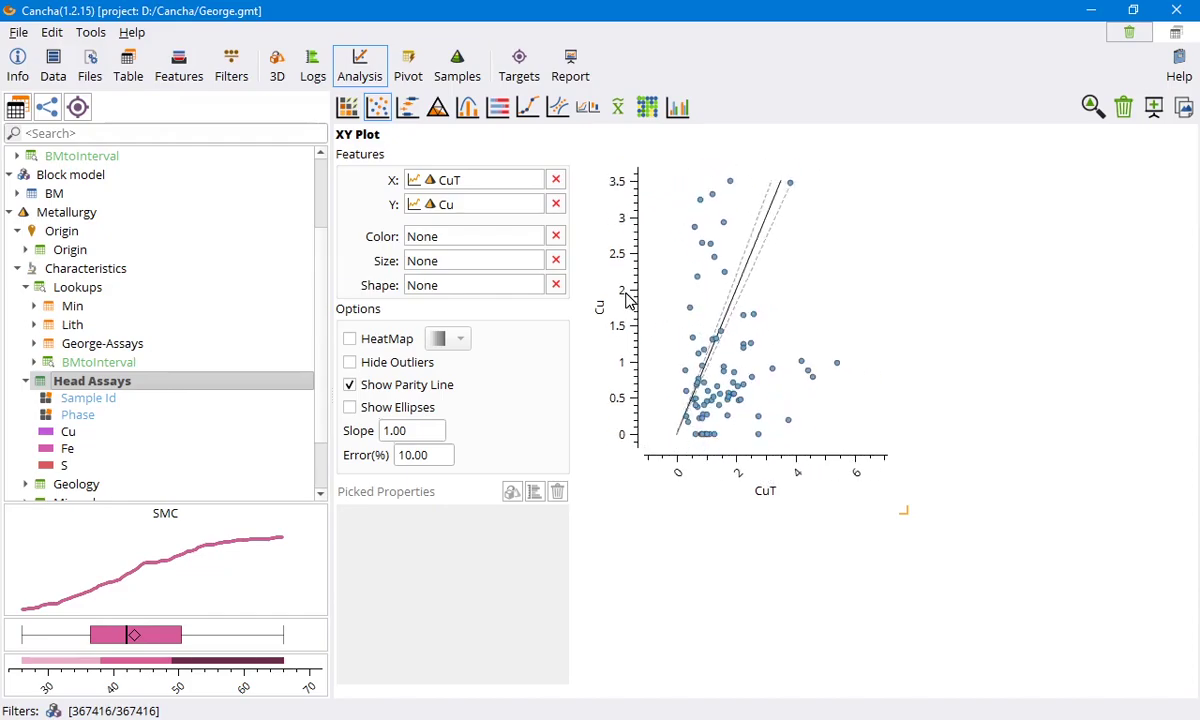
scroll(628, 301, "down", 2)
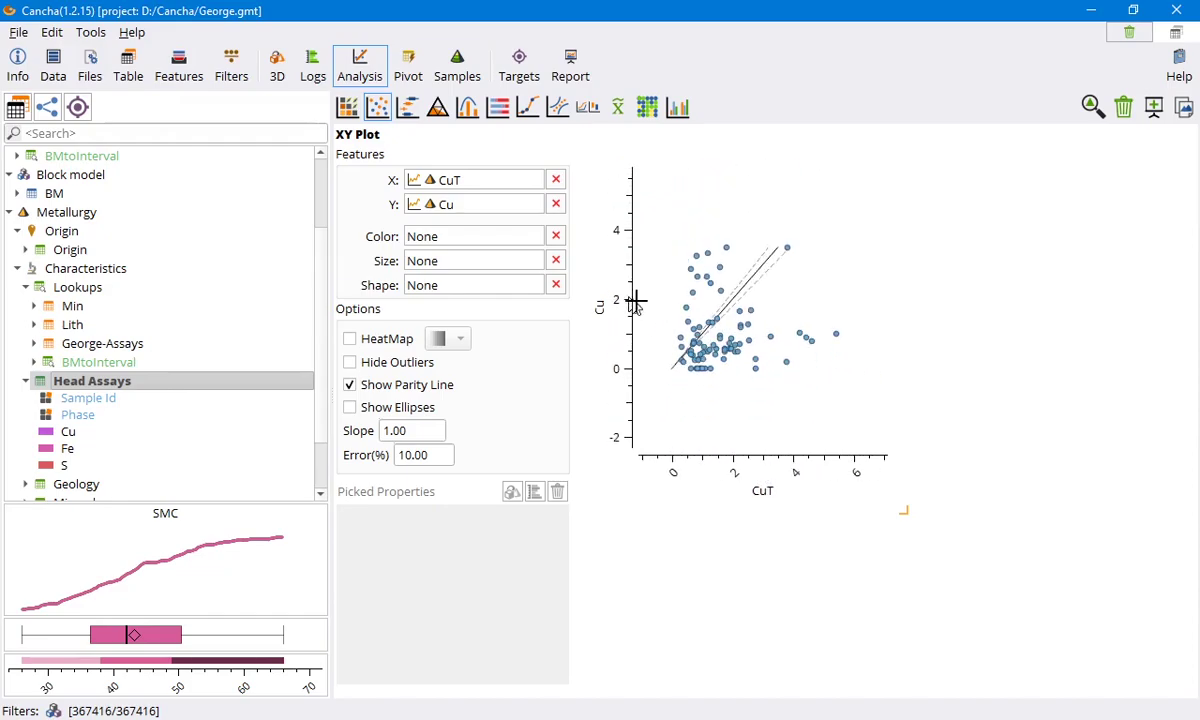
scroll(718, 300, "up", 2)
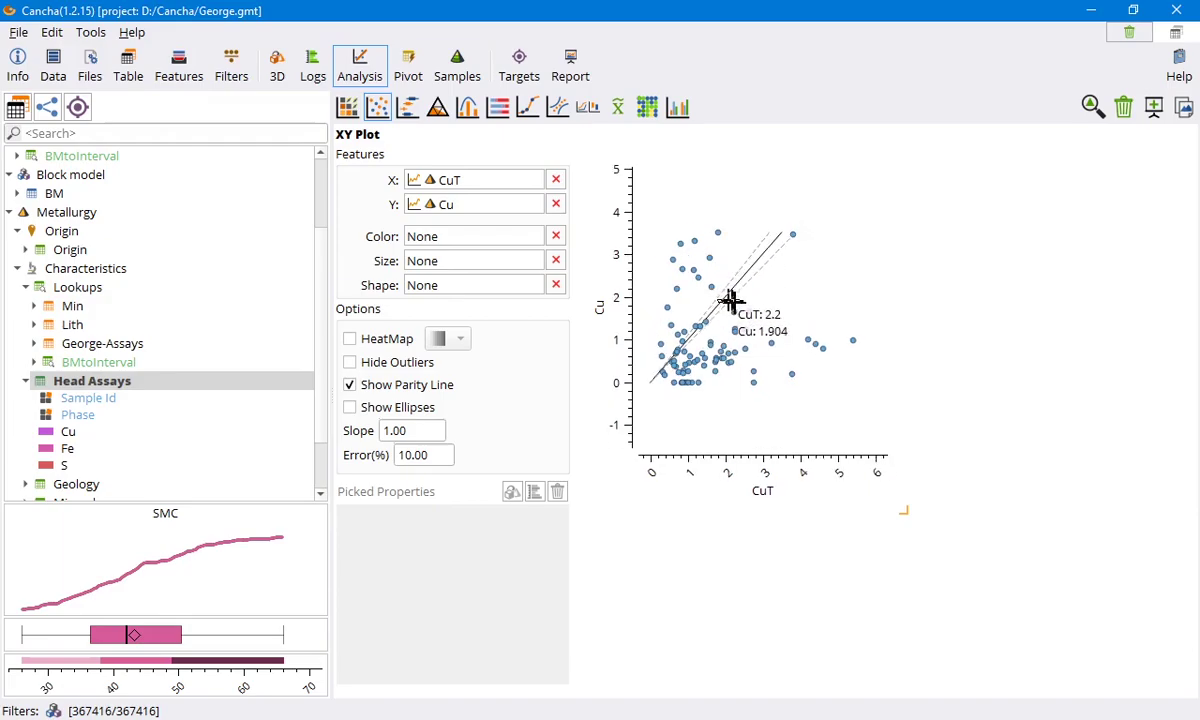
scroll(740, 312, "up", 4)
scroll(719, 338, "down", 5)
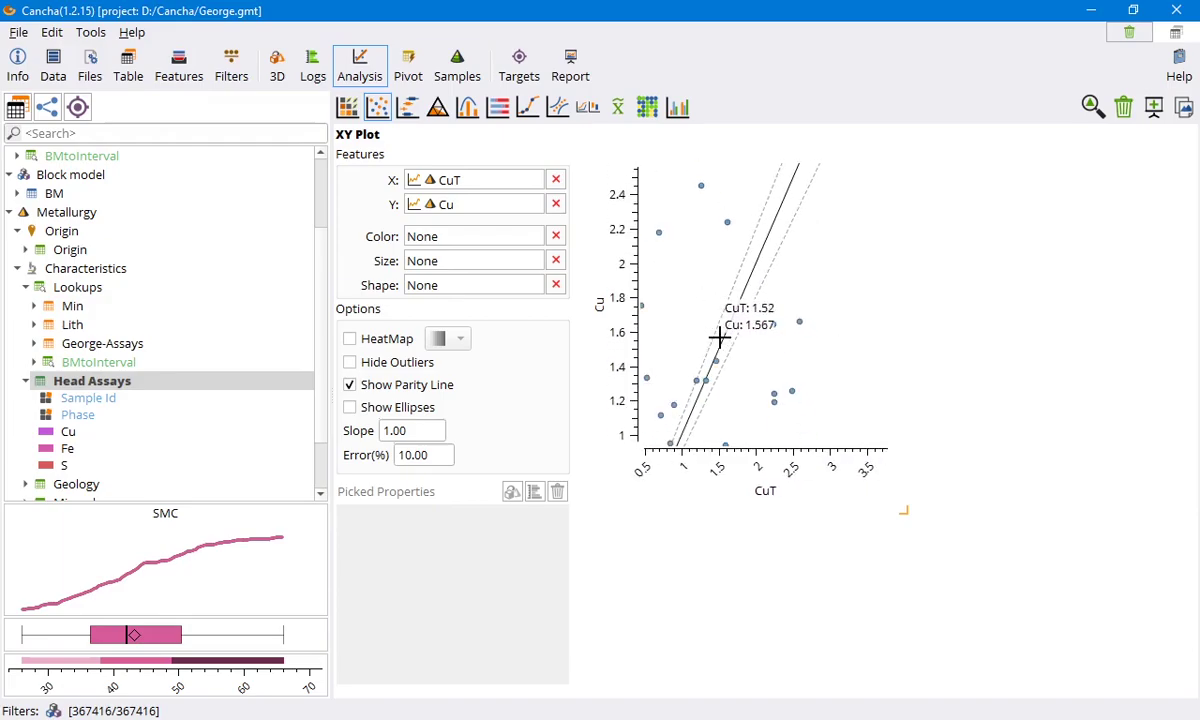
left_click_drag(691, 201, 812, 385)
scroll(866, 432, "up", 6)
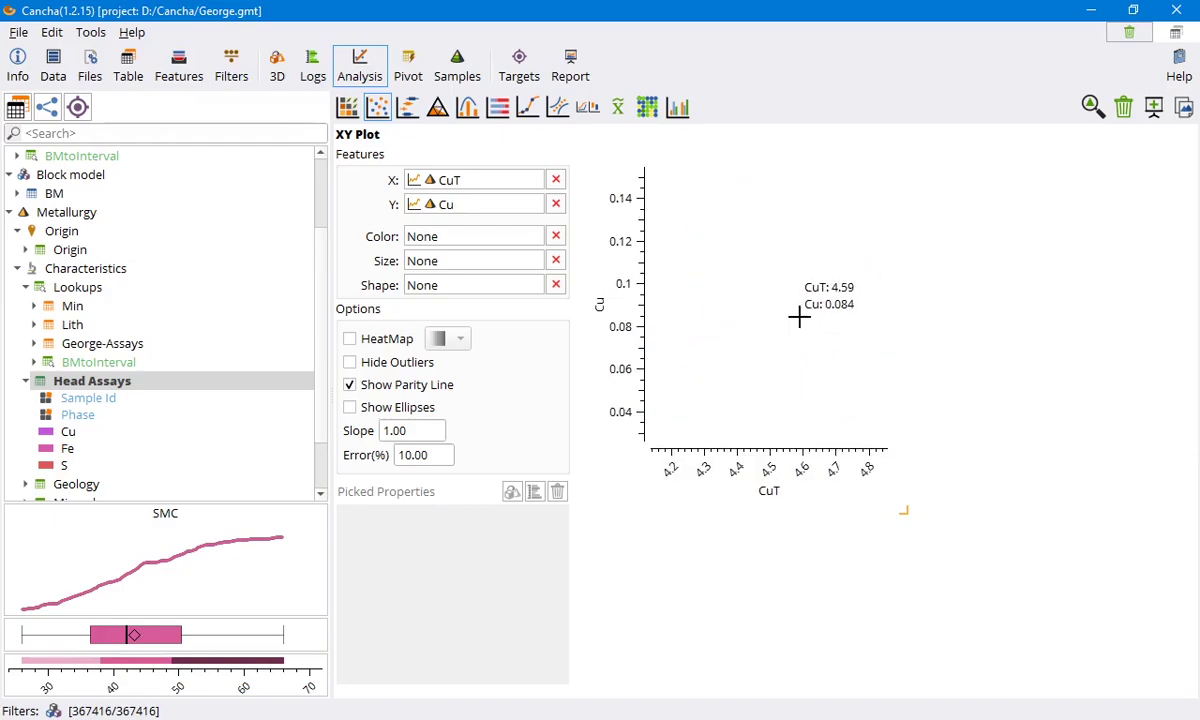
left_click(1093, 108)
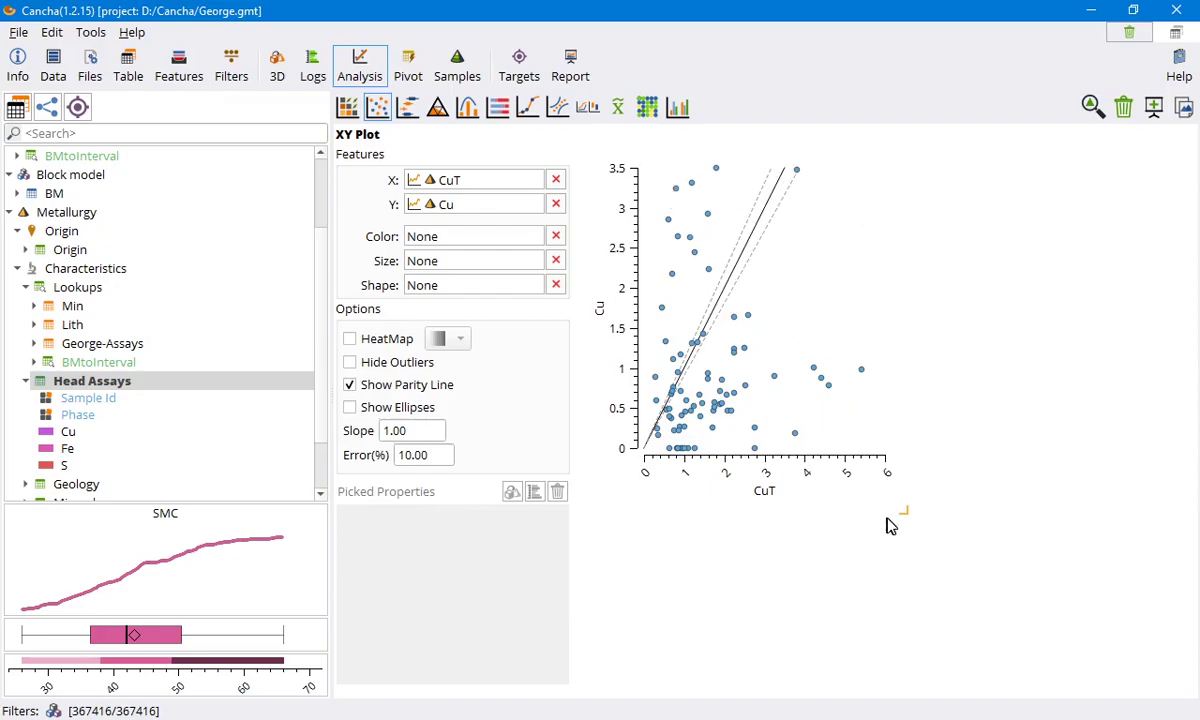
Widen the plot area and expand the Comm Result table under Results.
left_click_drag(904, 512, 1087, 502)
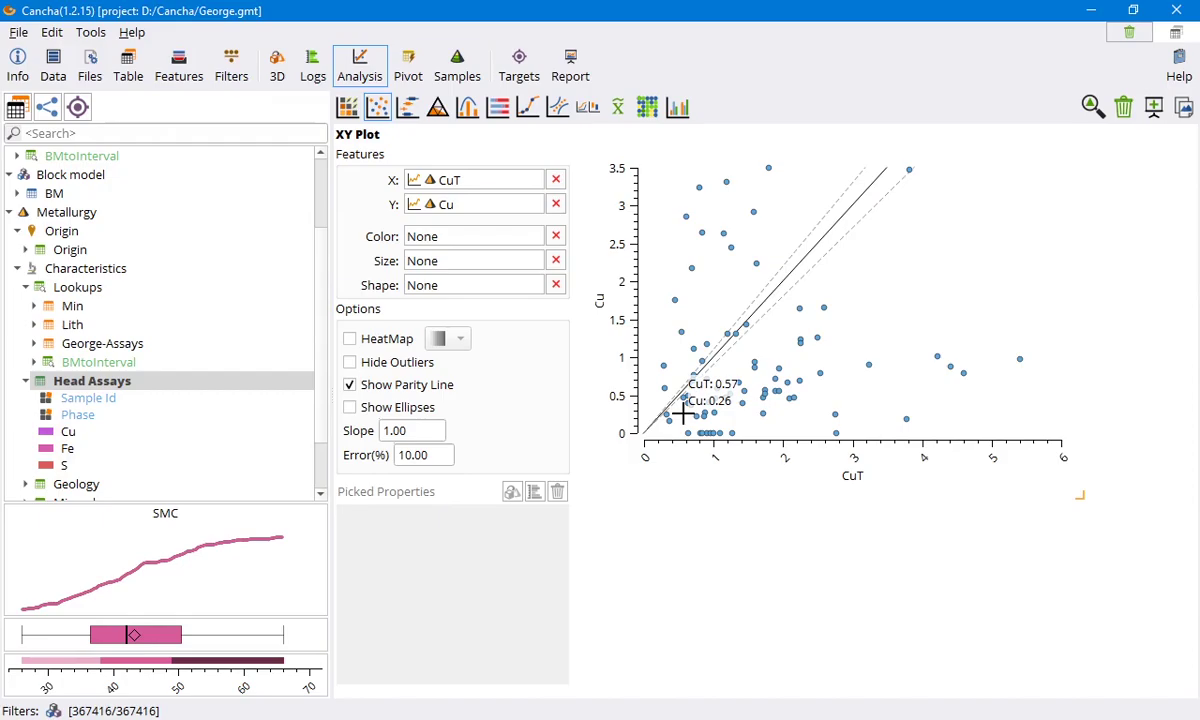
scroll(126, 410, "down", 1)
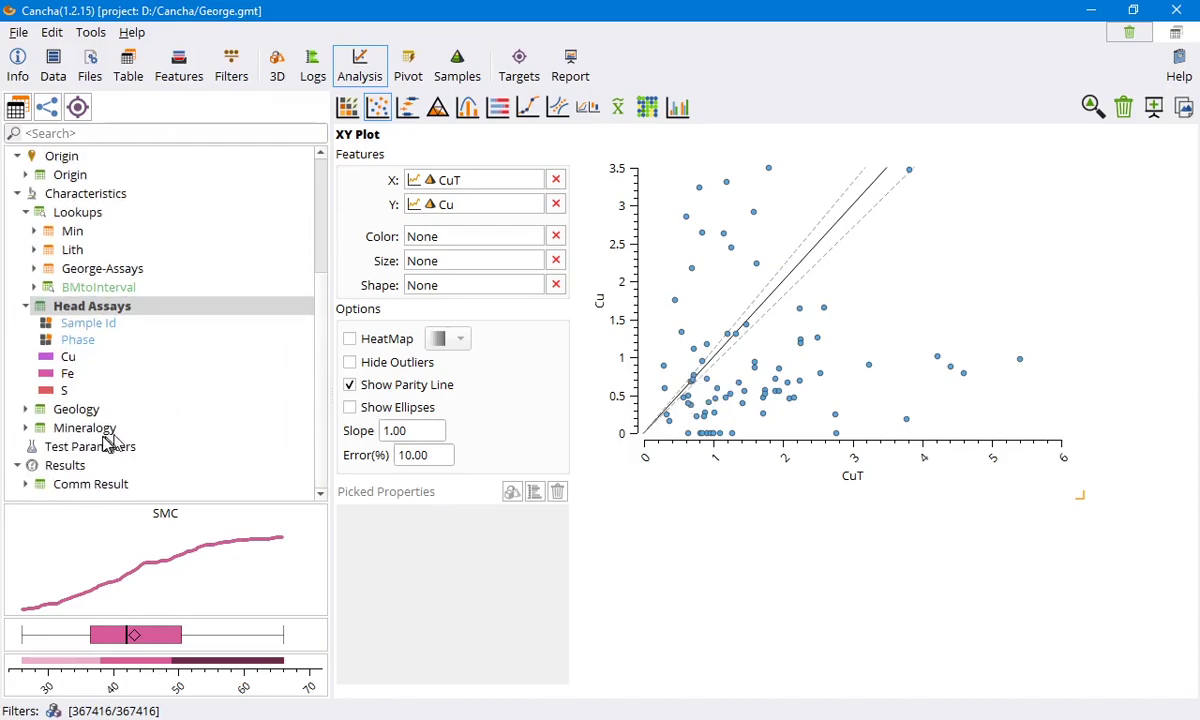
left_click(100, 487)
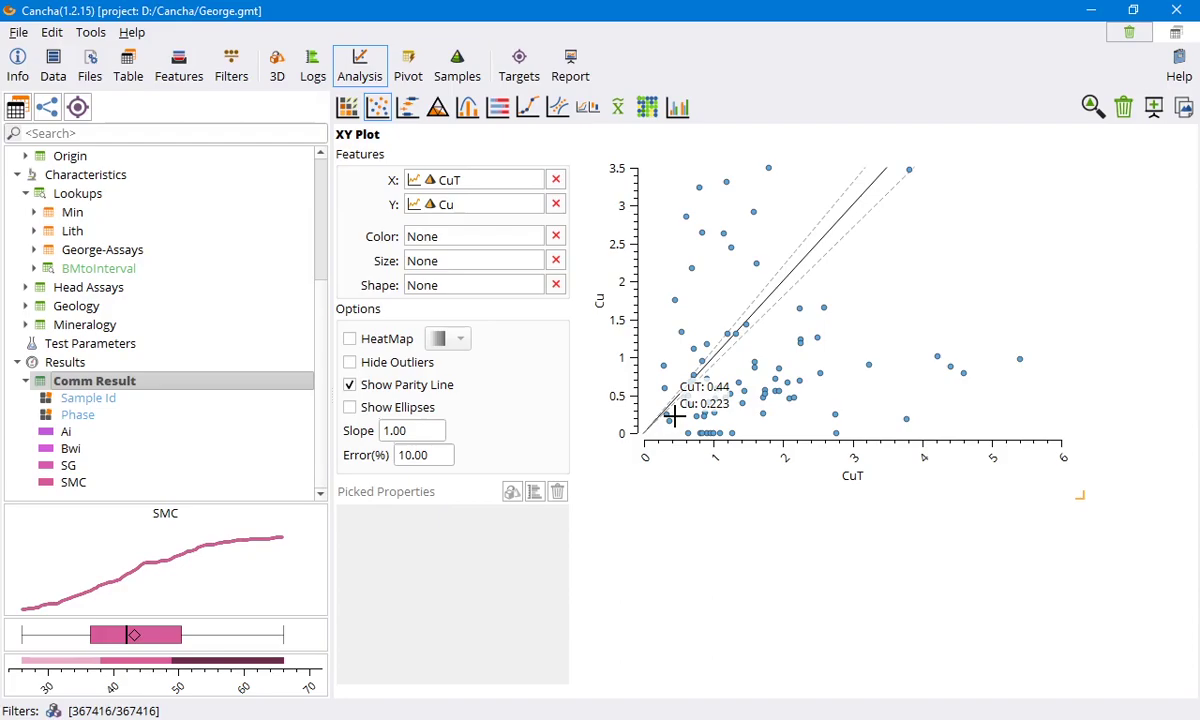
Try a parity line slope of 1000 and set it back to 1.
double_click(415, 428)
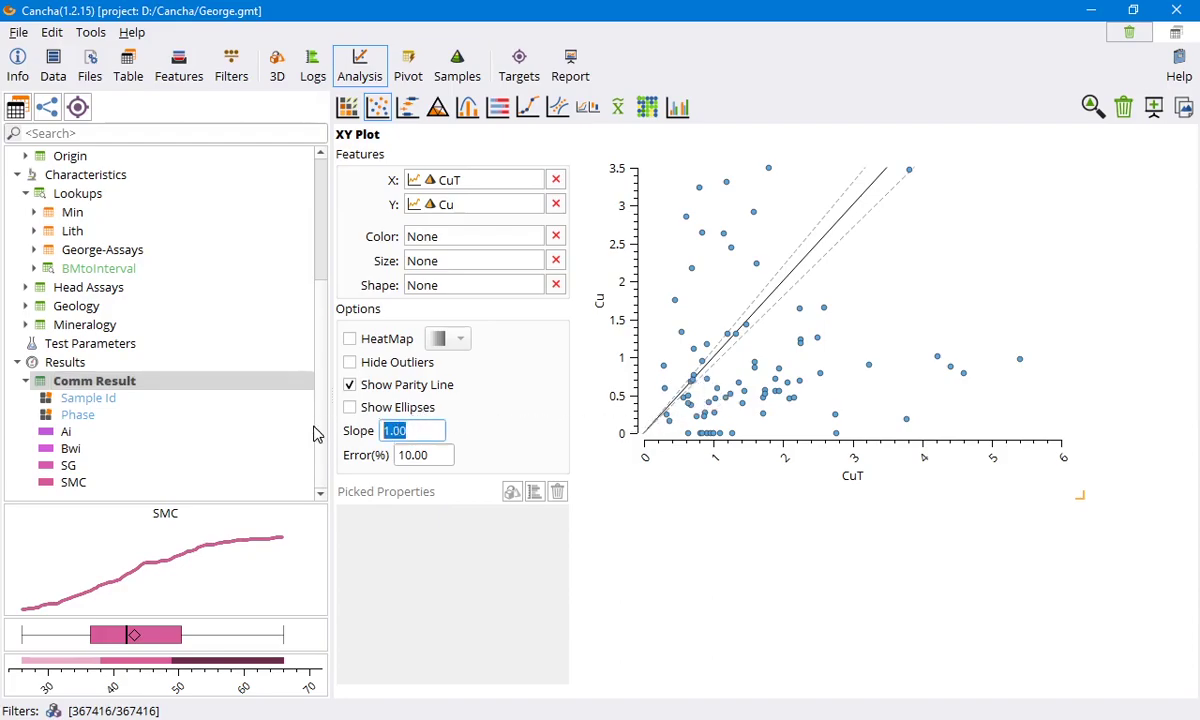
type("1000")
key("Return")
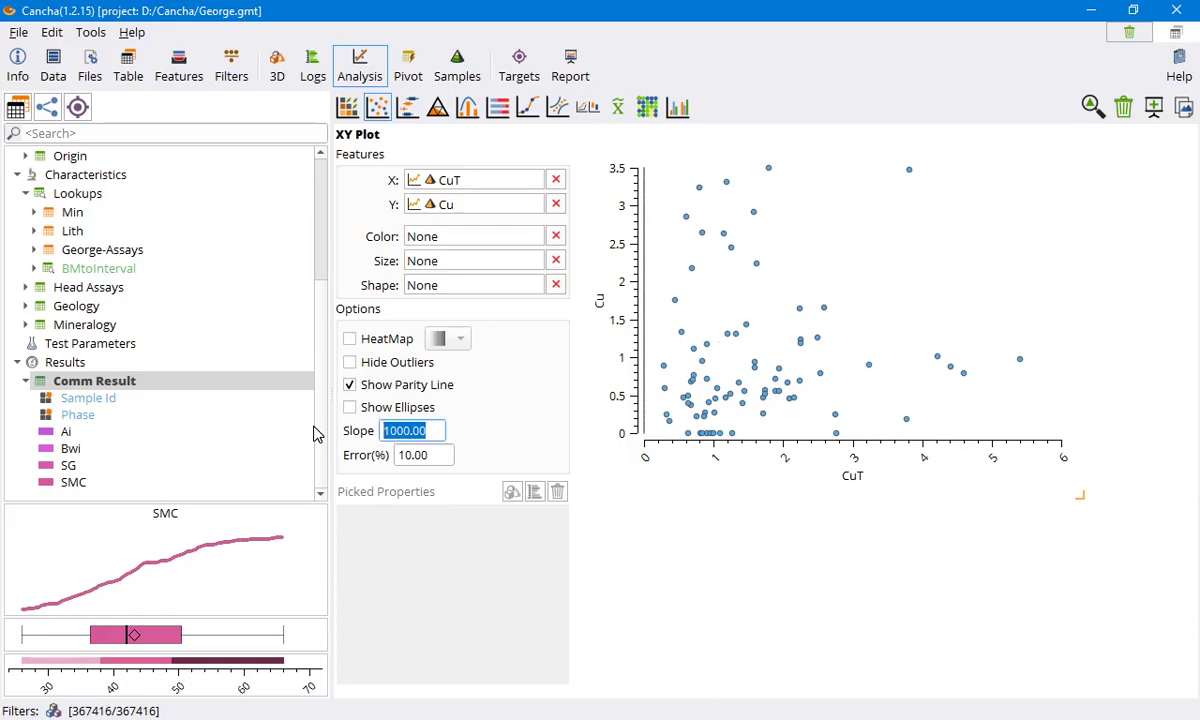
type("1")
key("Return")
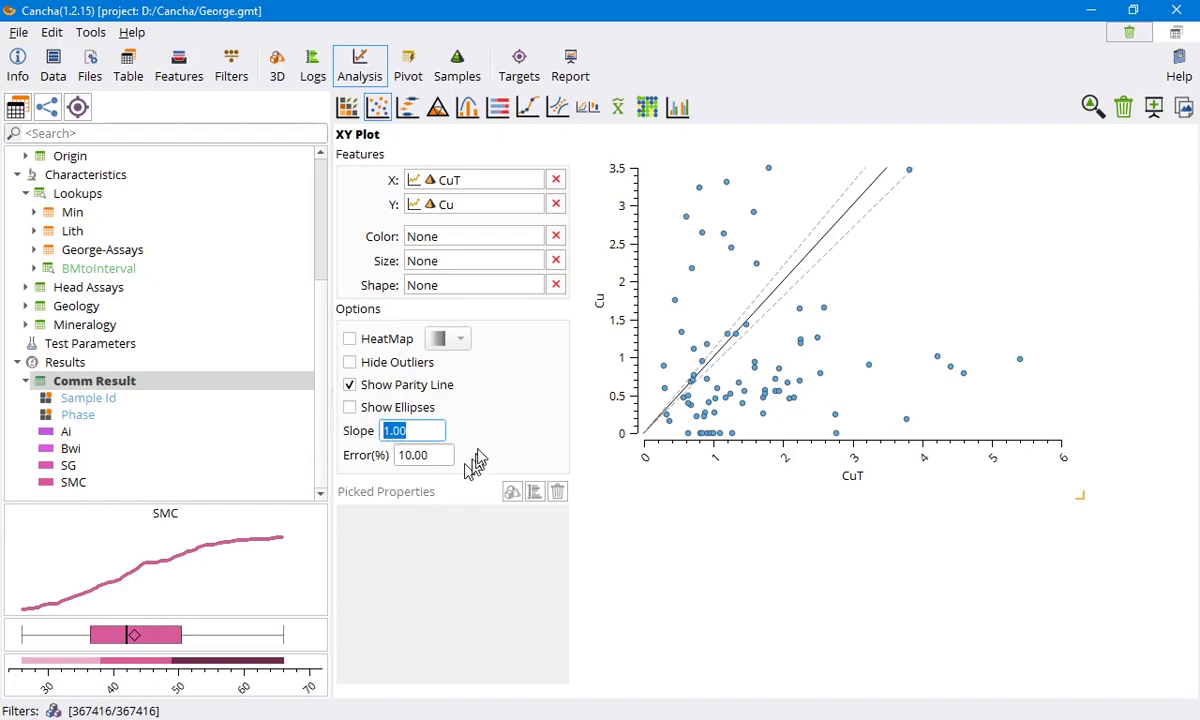
Try parity line error bands of 50% and 5%, and set the error back to 10%.
left_click_drag(413, 455, 364, 459)
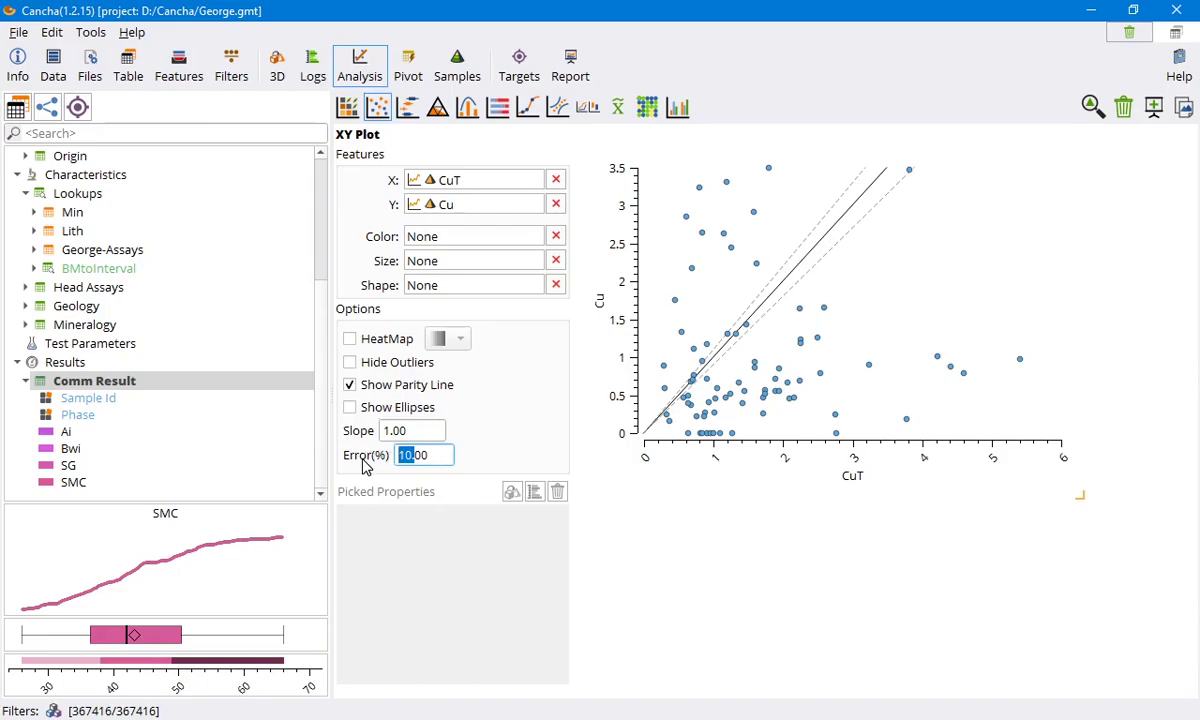
type("0")
key("Return")
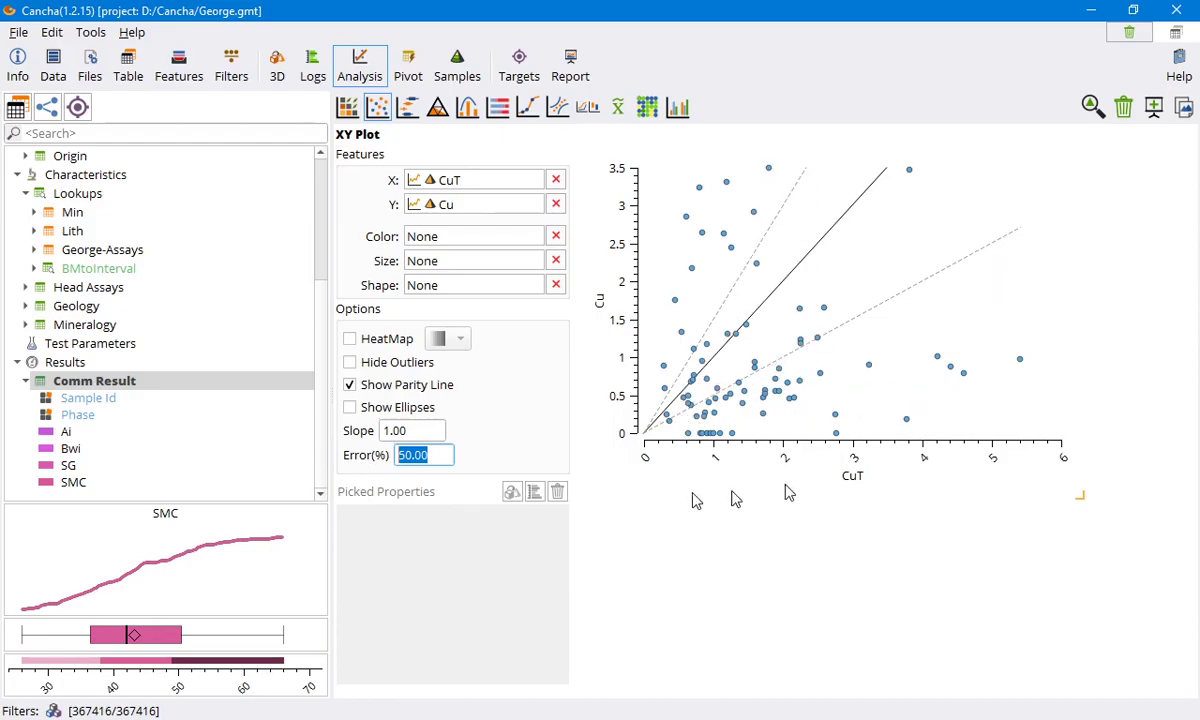
type("5")
key("Return")
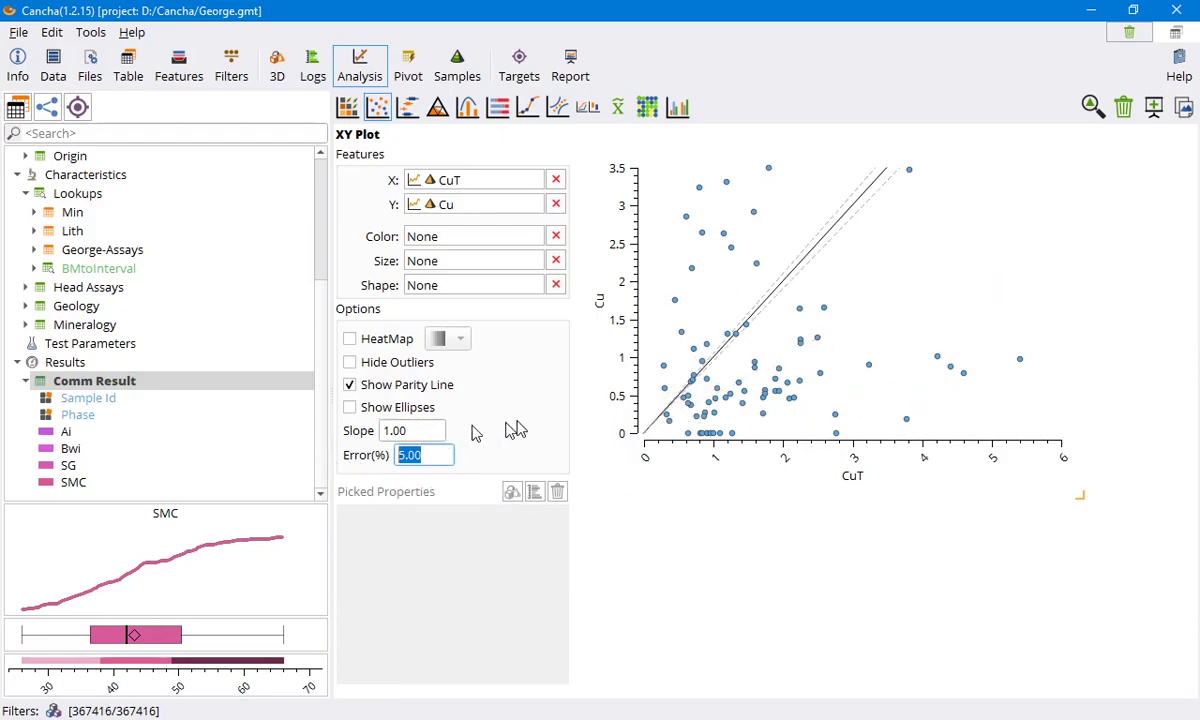
type("10")
key("Return")
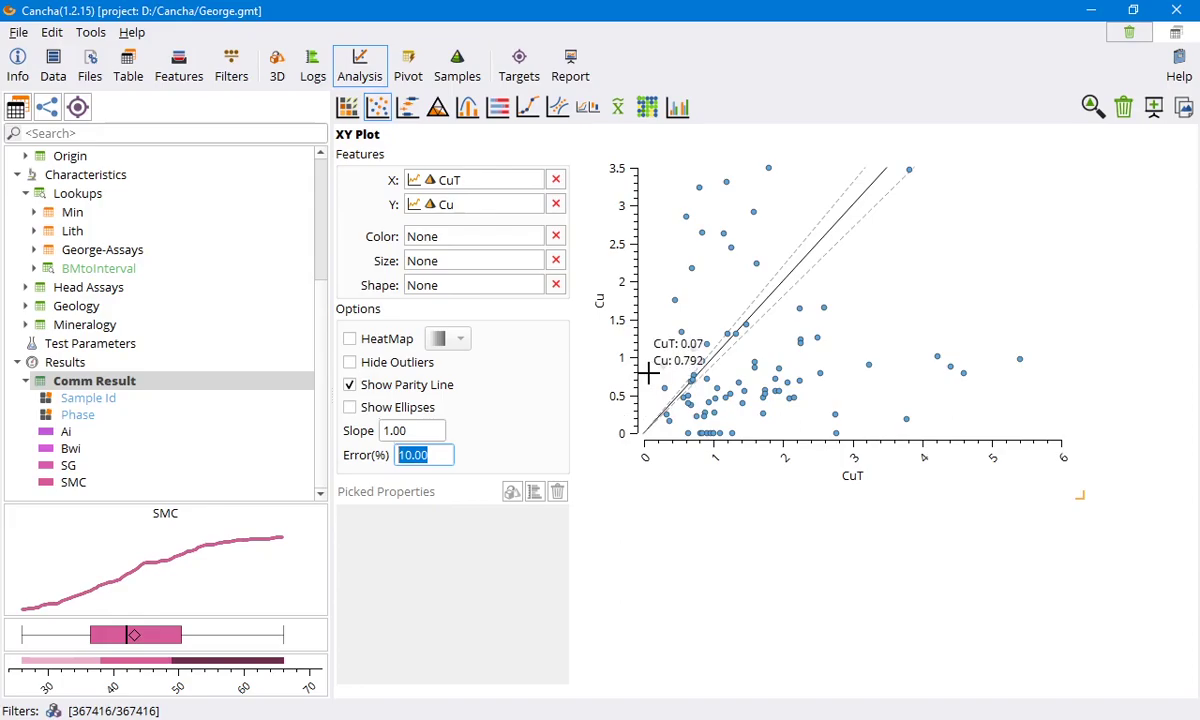
Hide the outliers on the CuT–Cu plot and show them again.
left_click(397, 368)
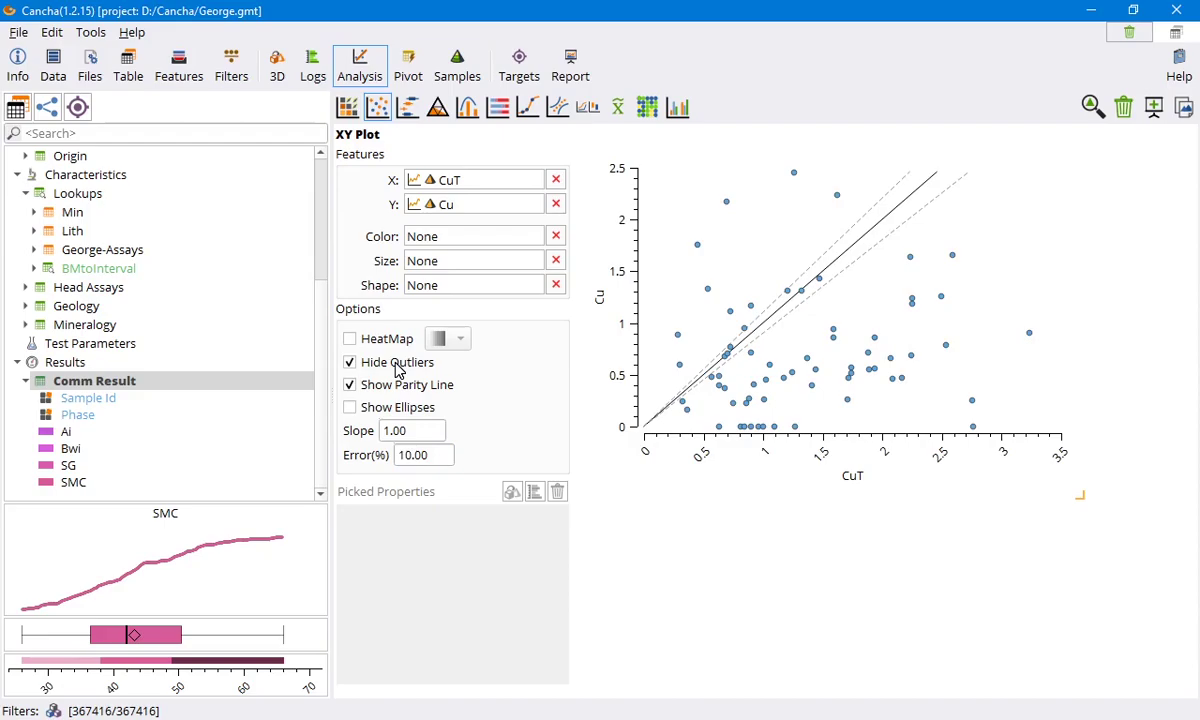
left_click(398, 369)
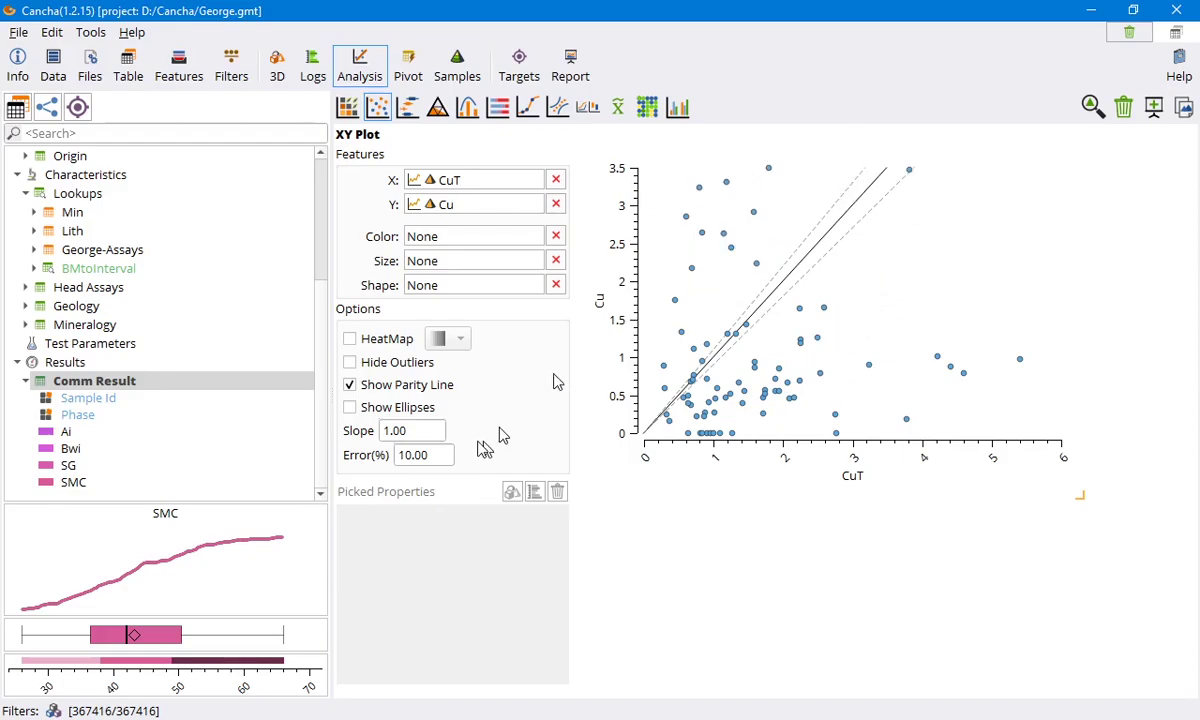
Hide the outliers on the CuT–Cu plot and clear all features from the XY plot.
left_click(391, 366)
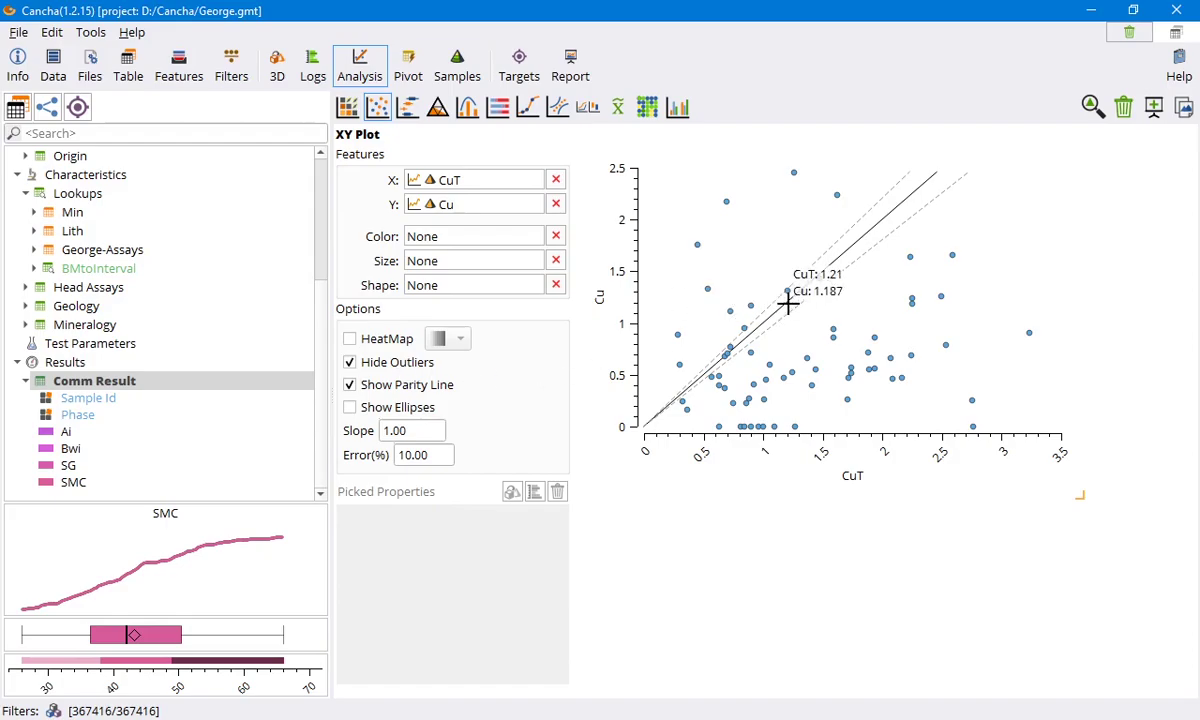
left_click(1126, 110)
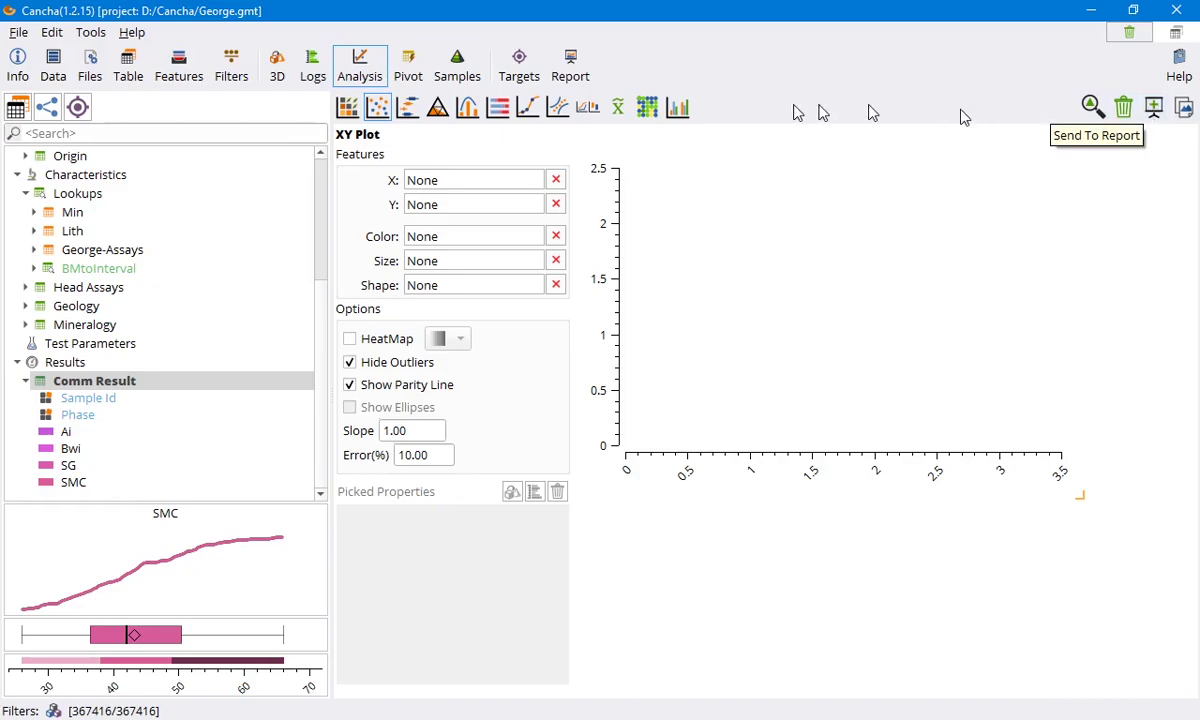
left_click(1154, 108)
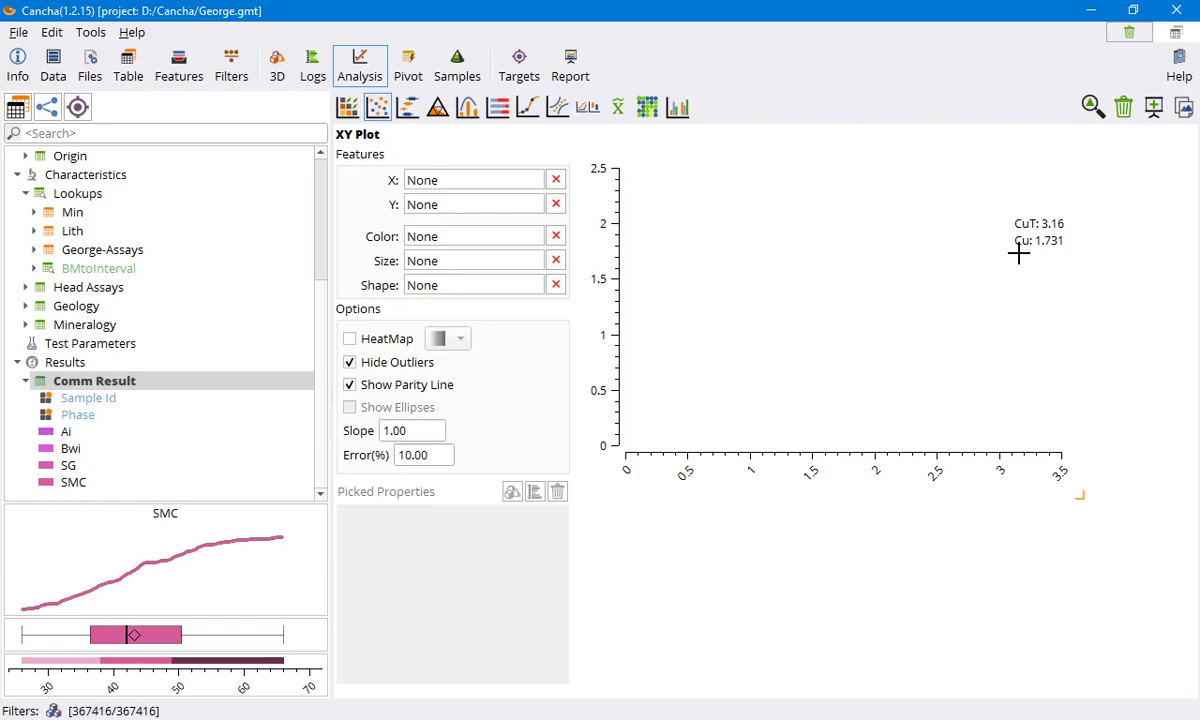
Create a box plot of Ai from the Comm Result table and make the plot area wider and shorter.
left_click(407, 108)
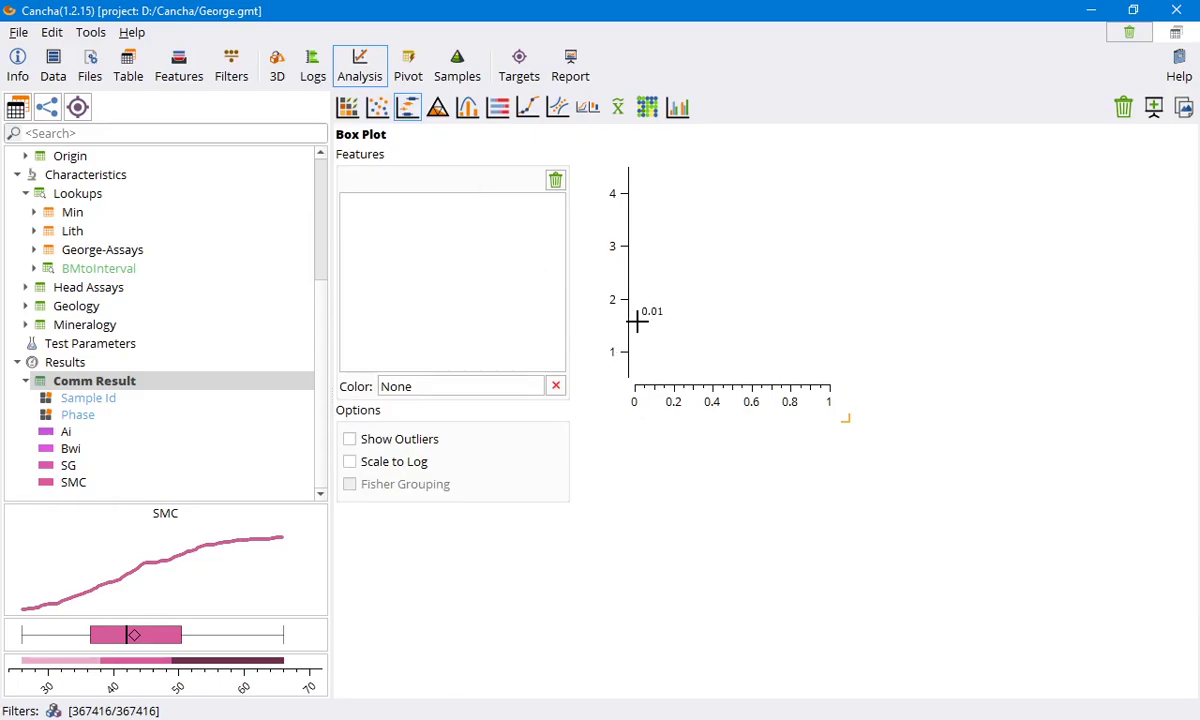
left_click(58, 433)
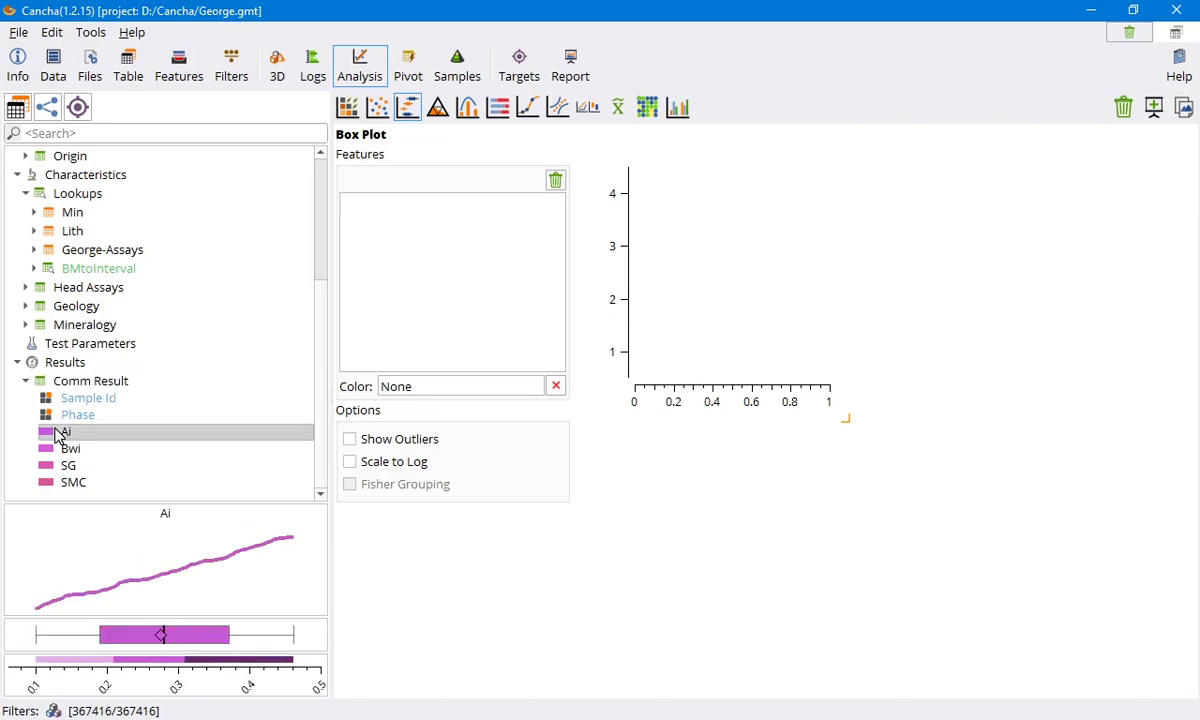
left_click_drag(58, 435, 423, 258)
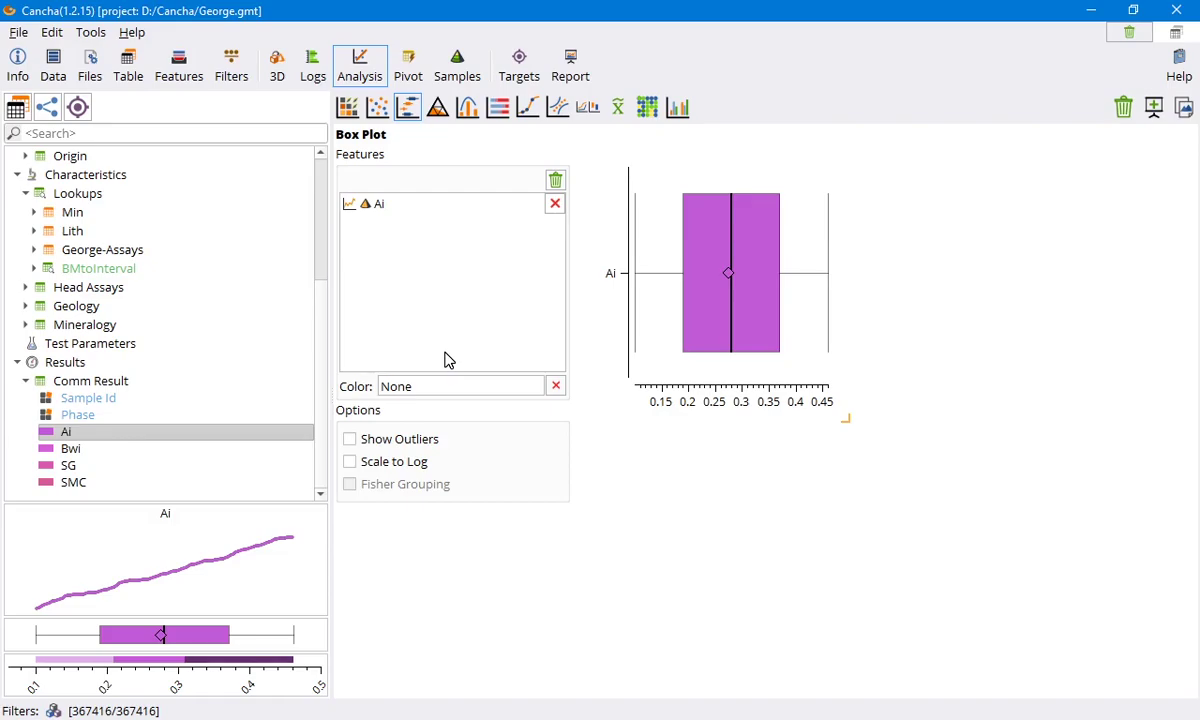
left_click_drag(845, 418, 965, 368)
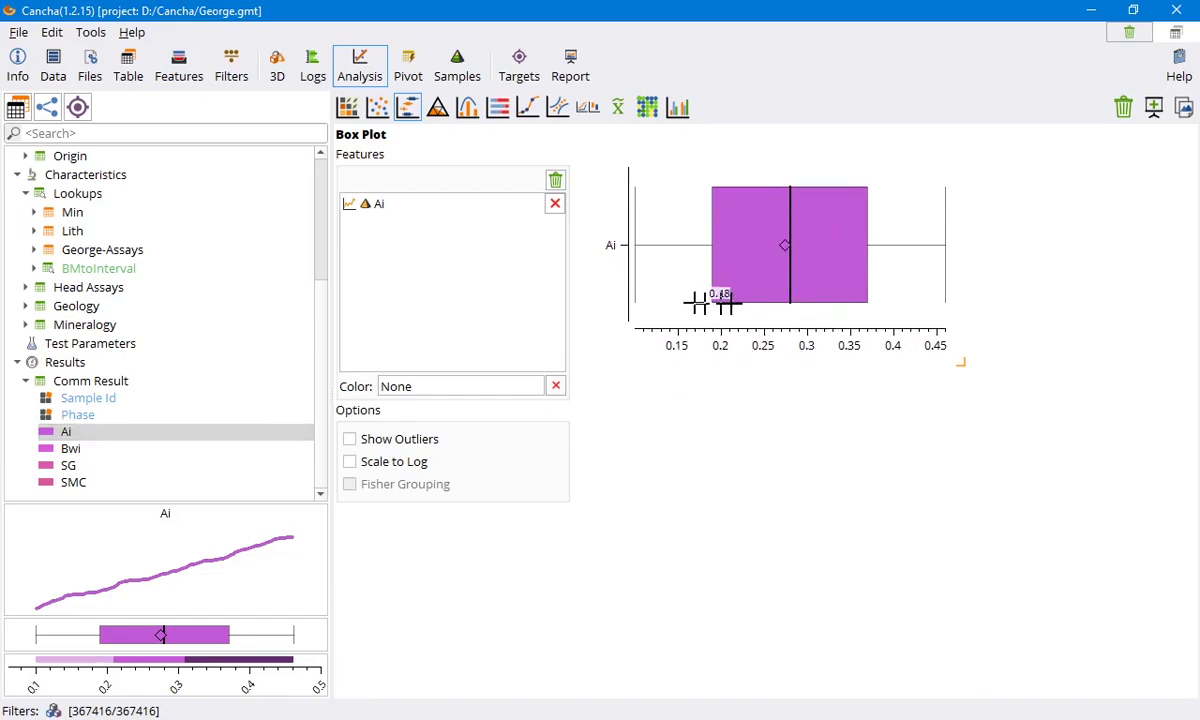
mouse_move(713, 279)
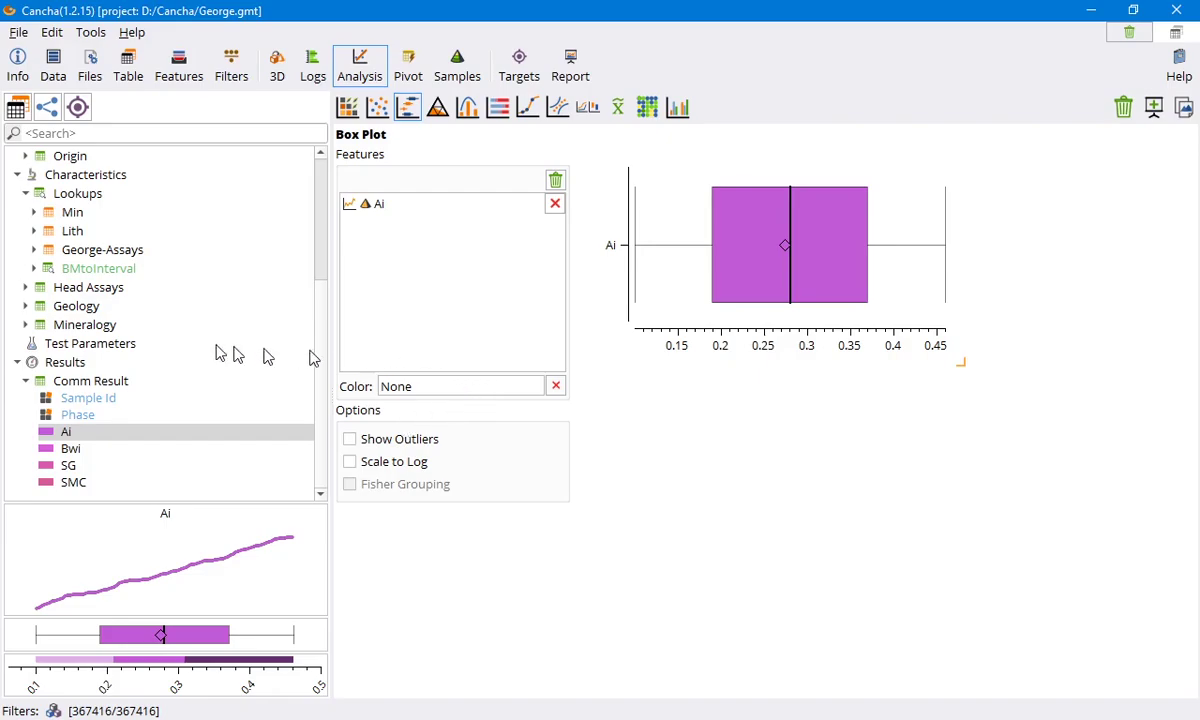
Add Bwi to the box plot on a log scale and color the boxes by Lith from the Geology table.
left_click_drag(88, 446, 461, 300)
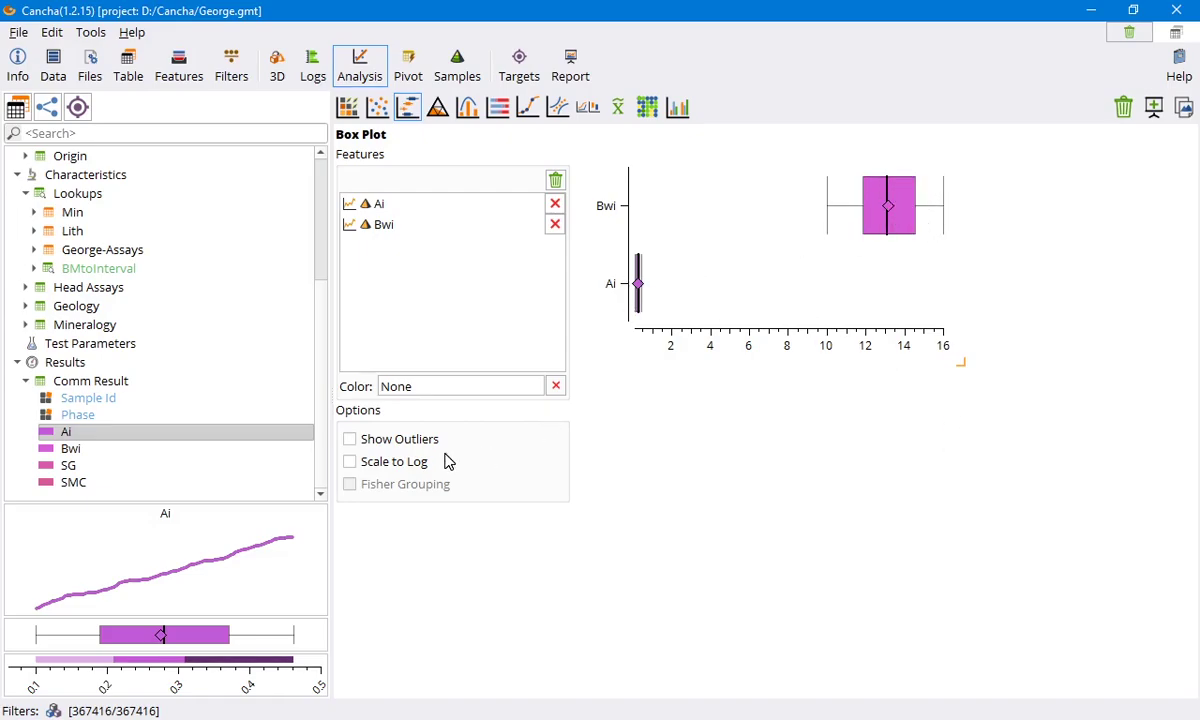
left_click(362, 465)
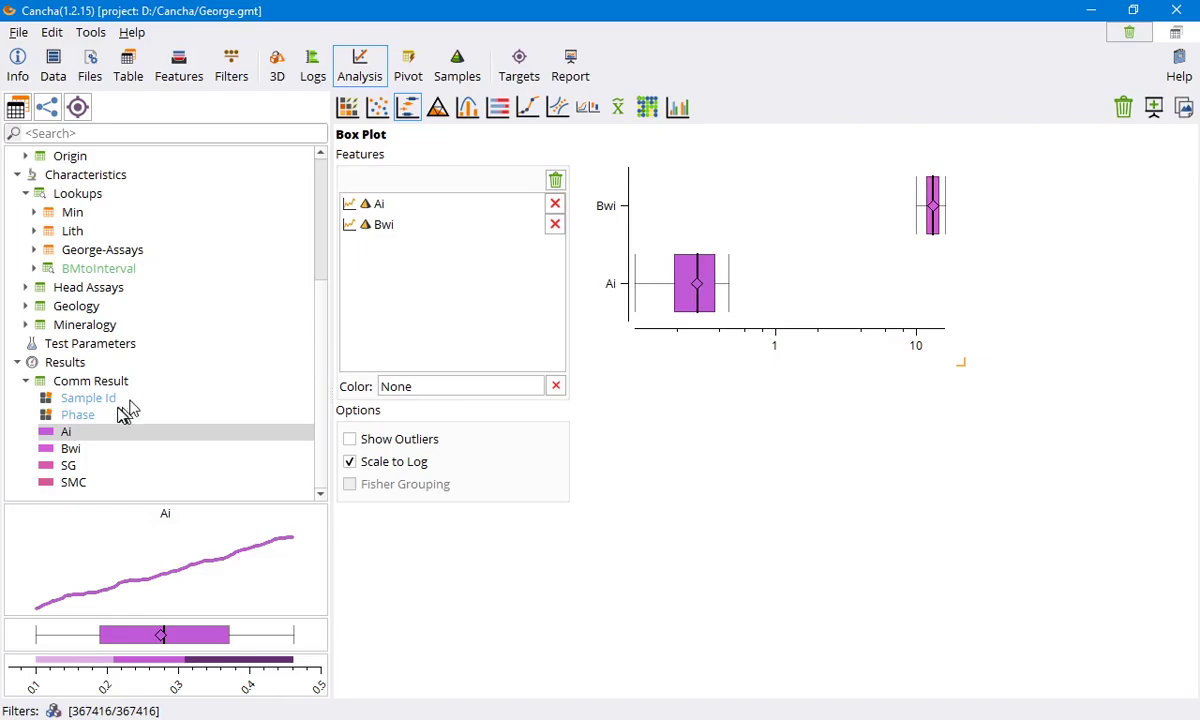
double_click(80, 307)
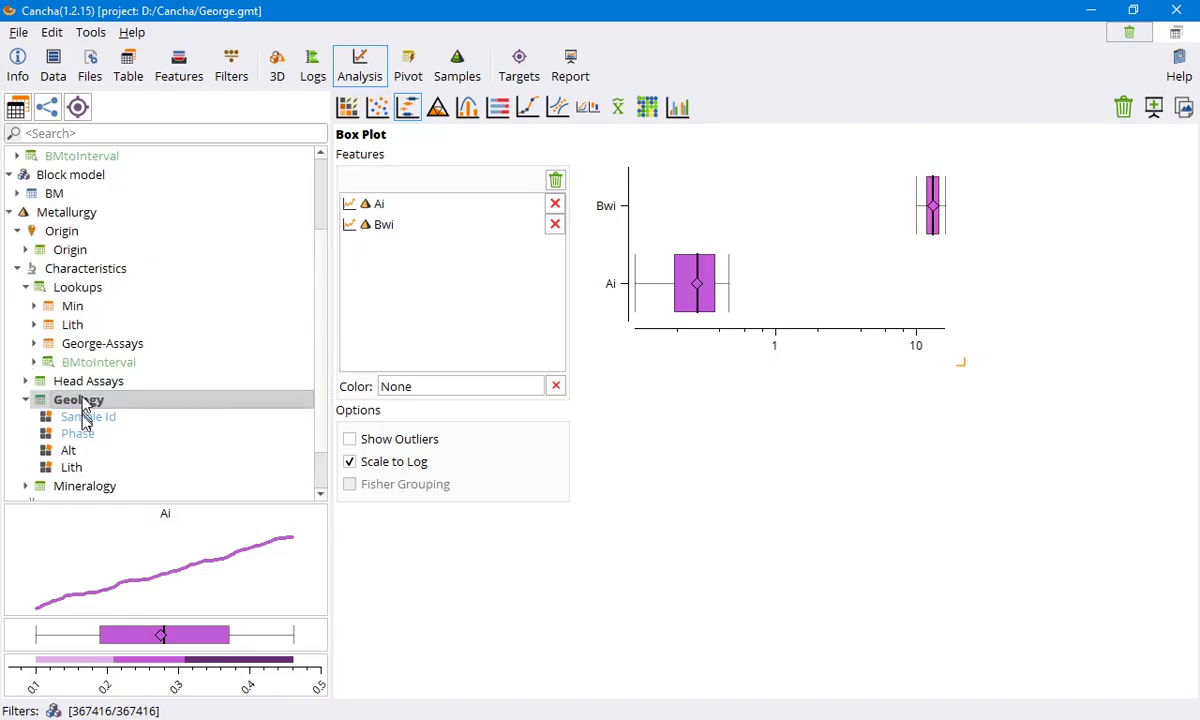
left_click_drag(72, 464, 418, 396)
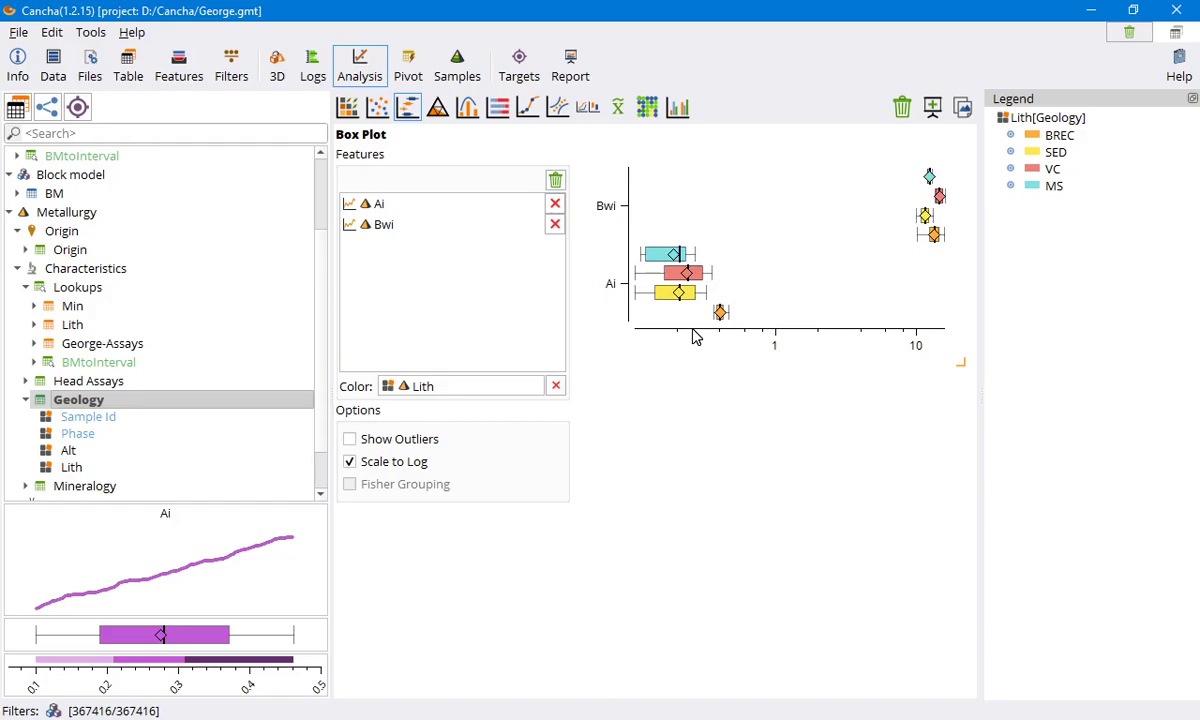
Turn off the log scale, remove Bwi from the box plot and inspect the Ai statistics of the lithology boxes.
left_click(388, 462)
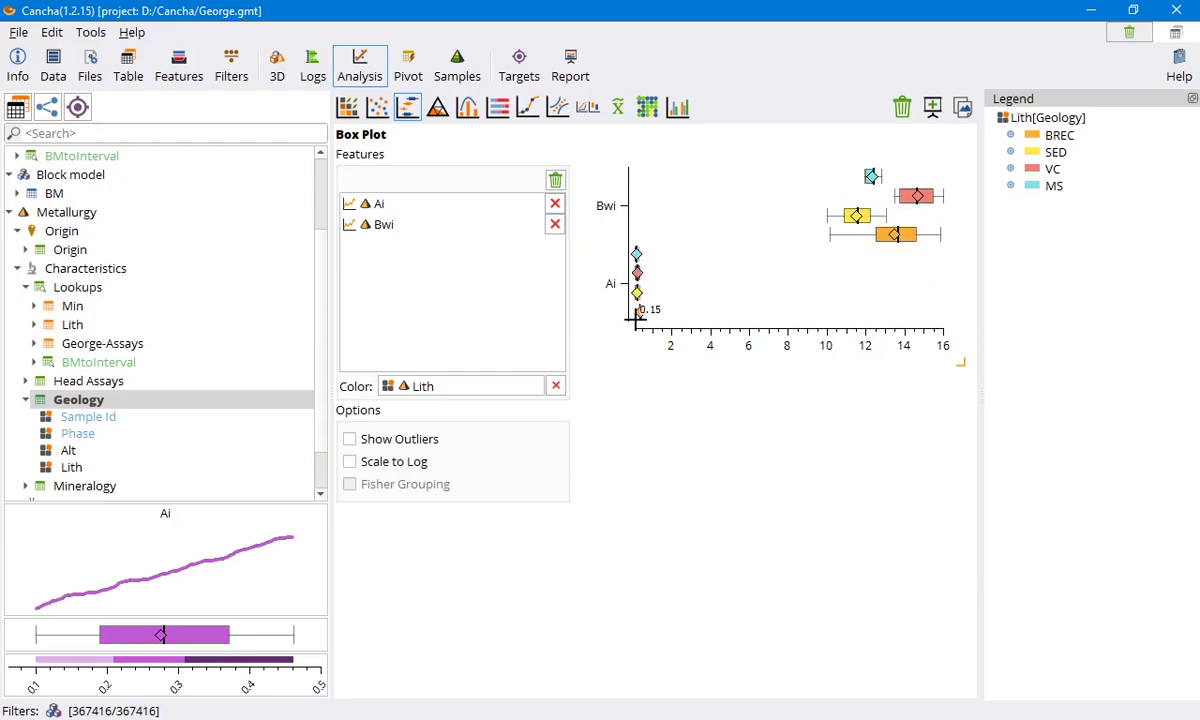
left_click(555, 225)
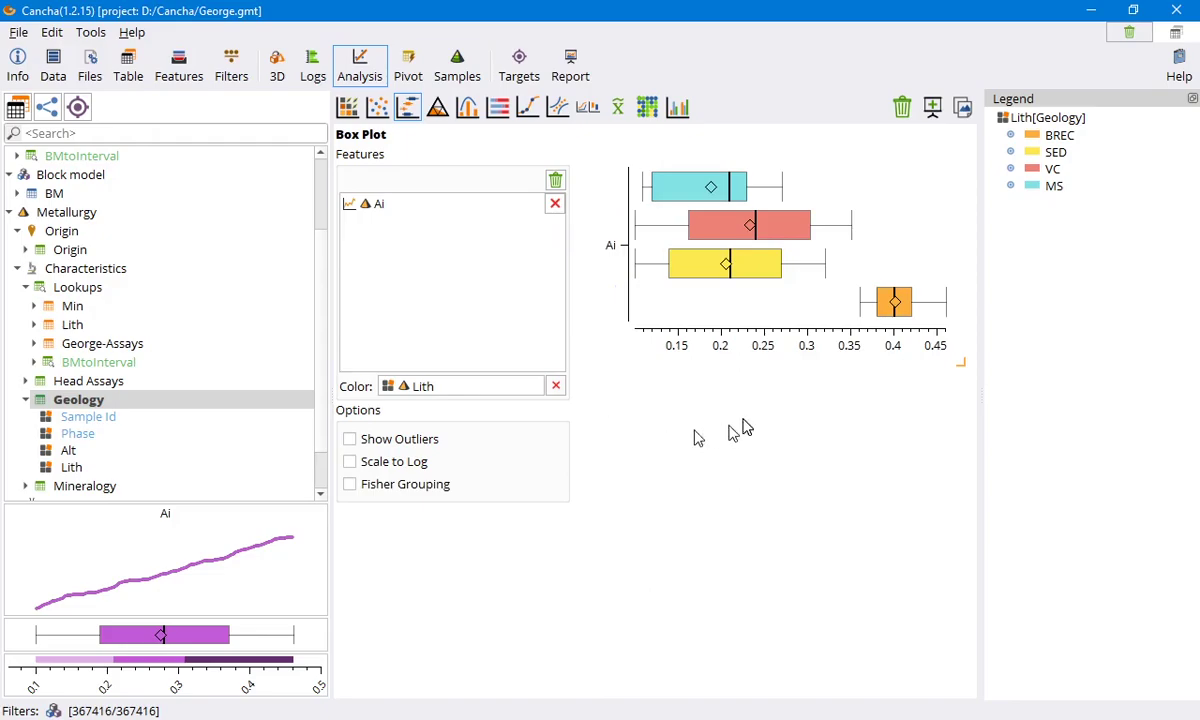
mouse_move(905, 298)
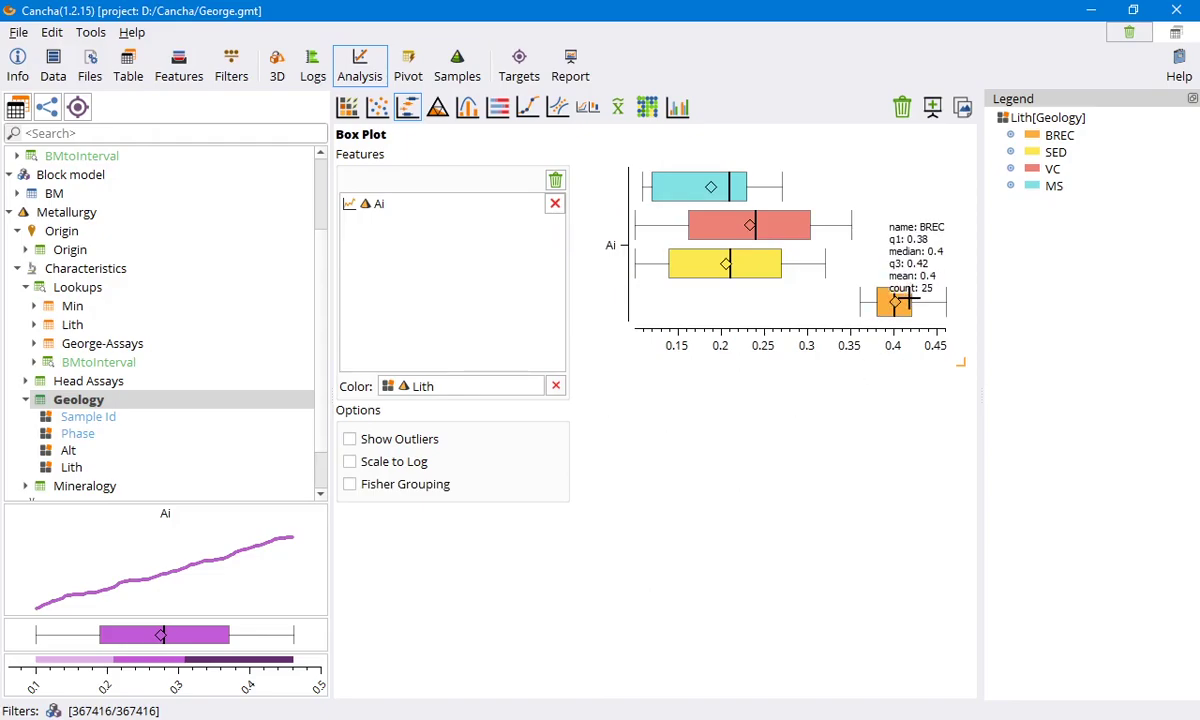
mouse_move(768, 265)
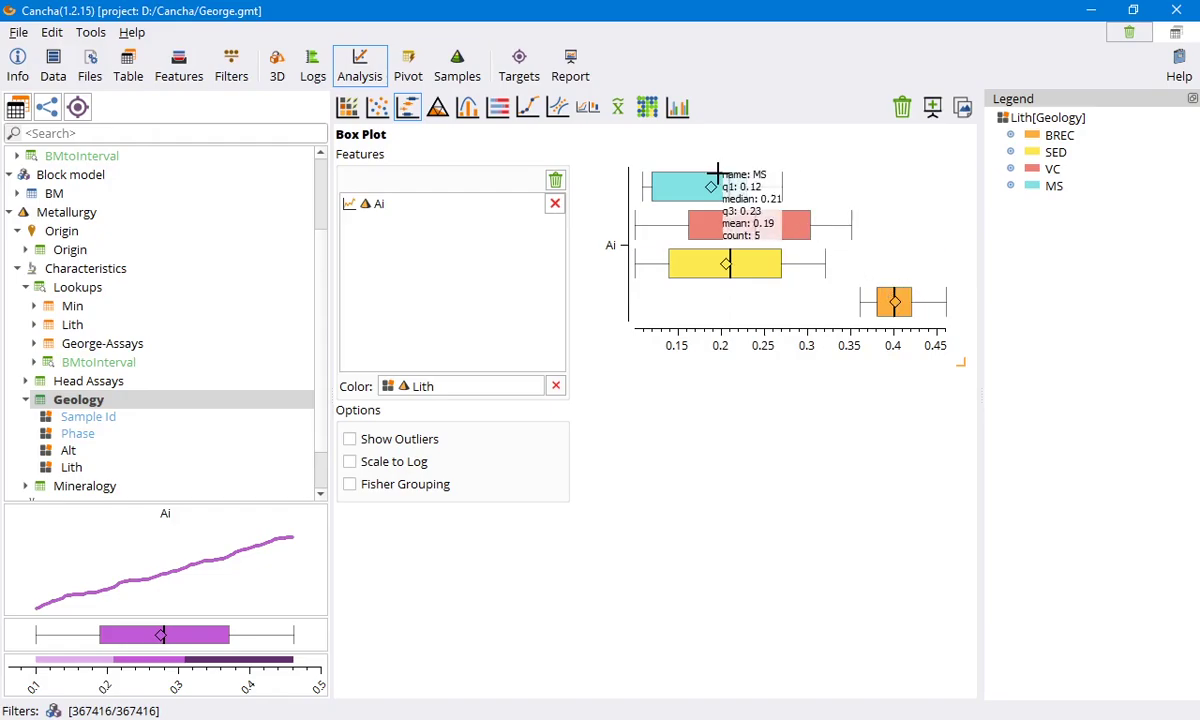
mouse_move(728, 213)
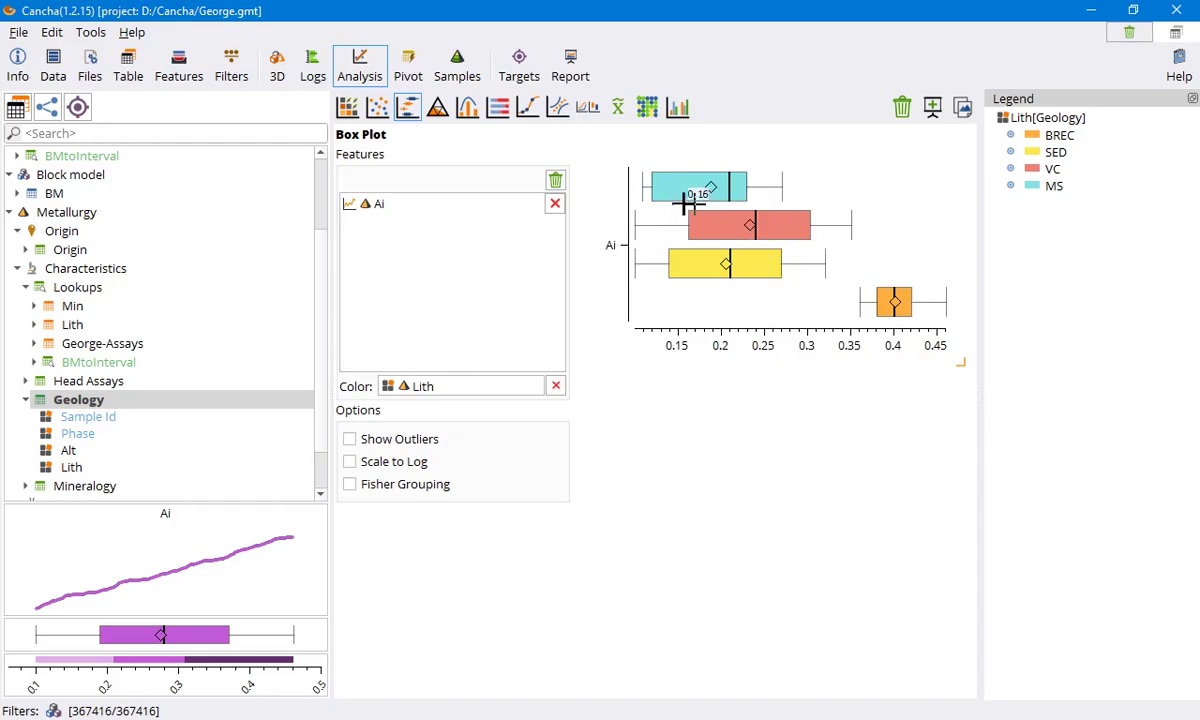
mouse_move(702, 182)
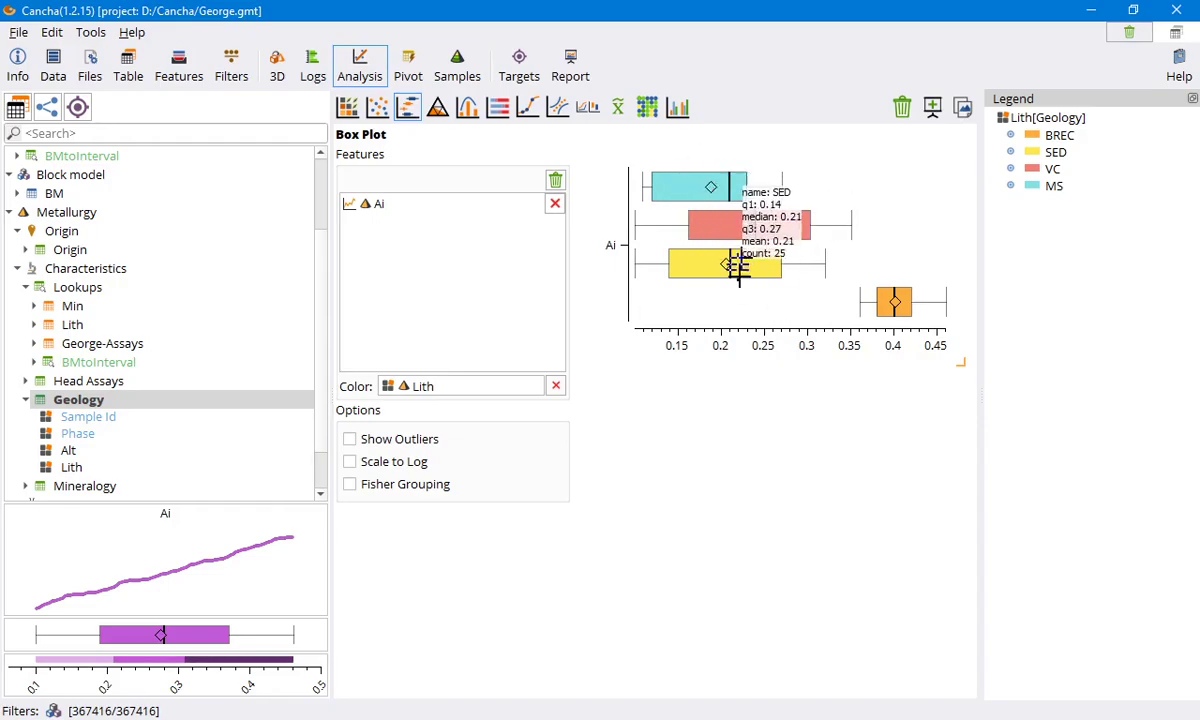
Replace Ai in the box plot with CuCN from the drilling George-Assays table and clear the Lith coloring.
left_click(407, 441)
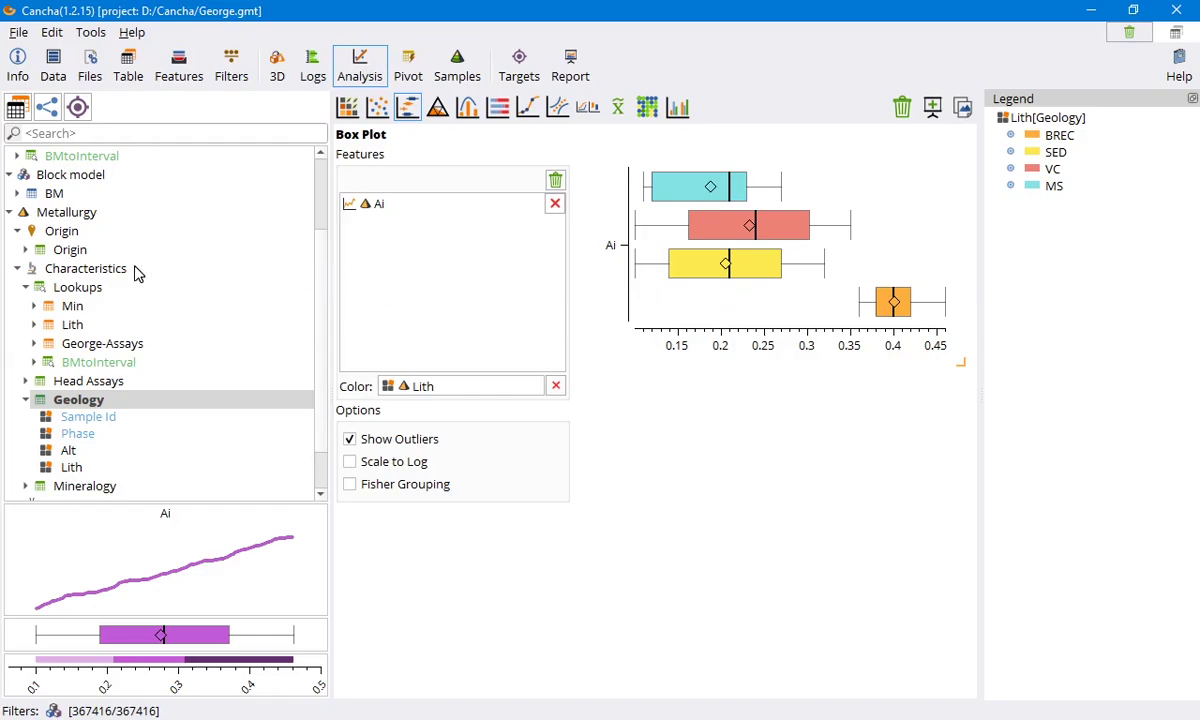
left_click(553, 205)
scroll(112, 333, "up", 2)
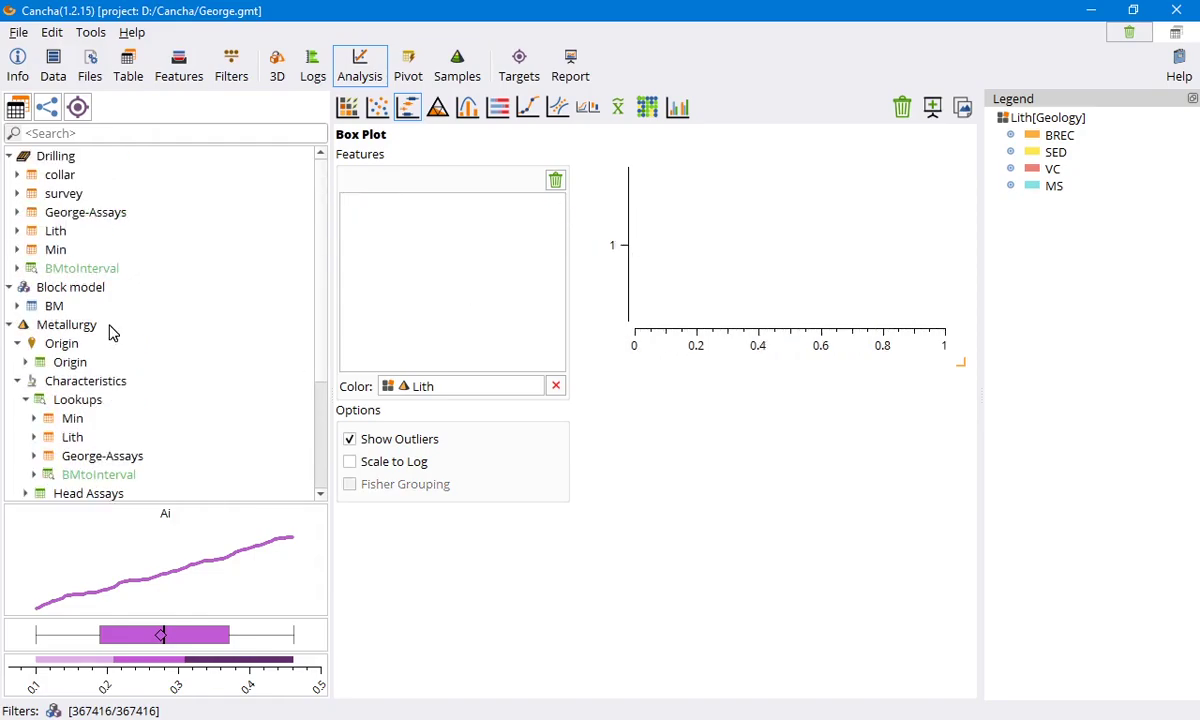
double_click(106, 221)
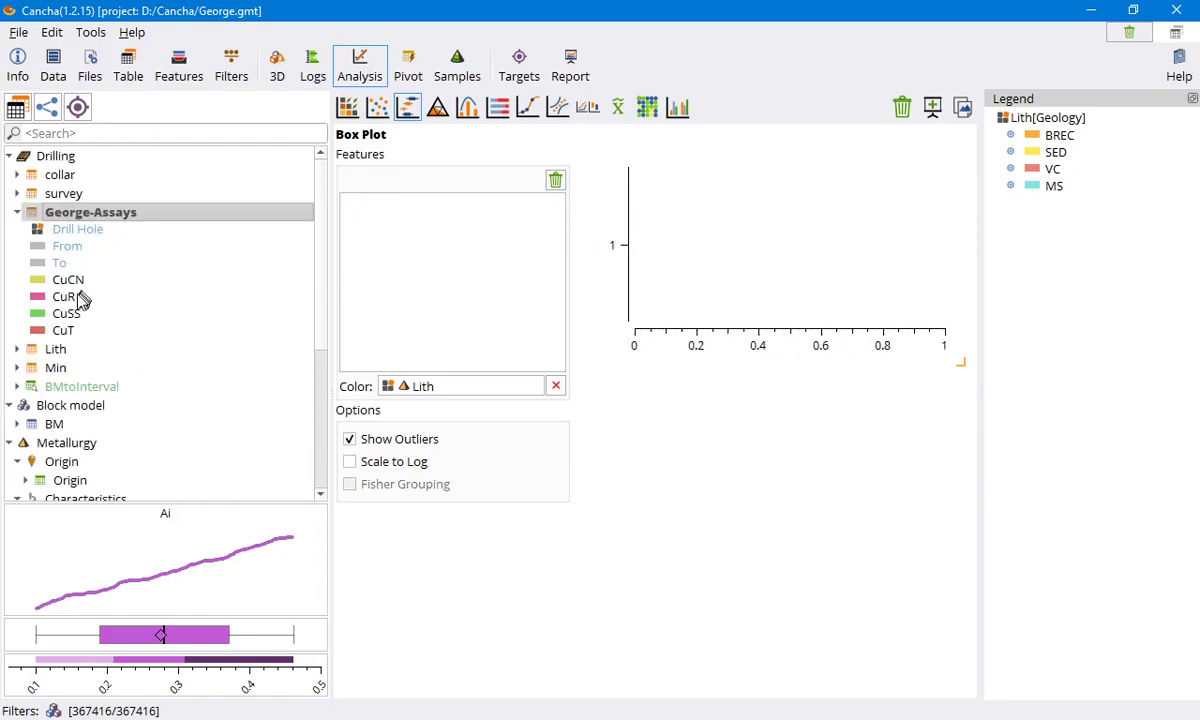
left_click_drag(78, 287, 412, 290)
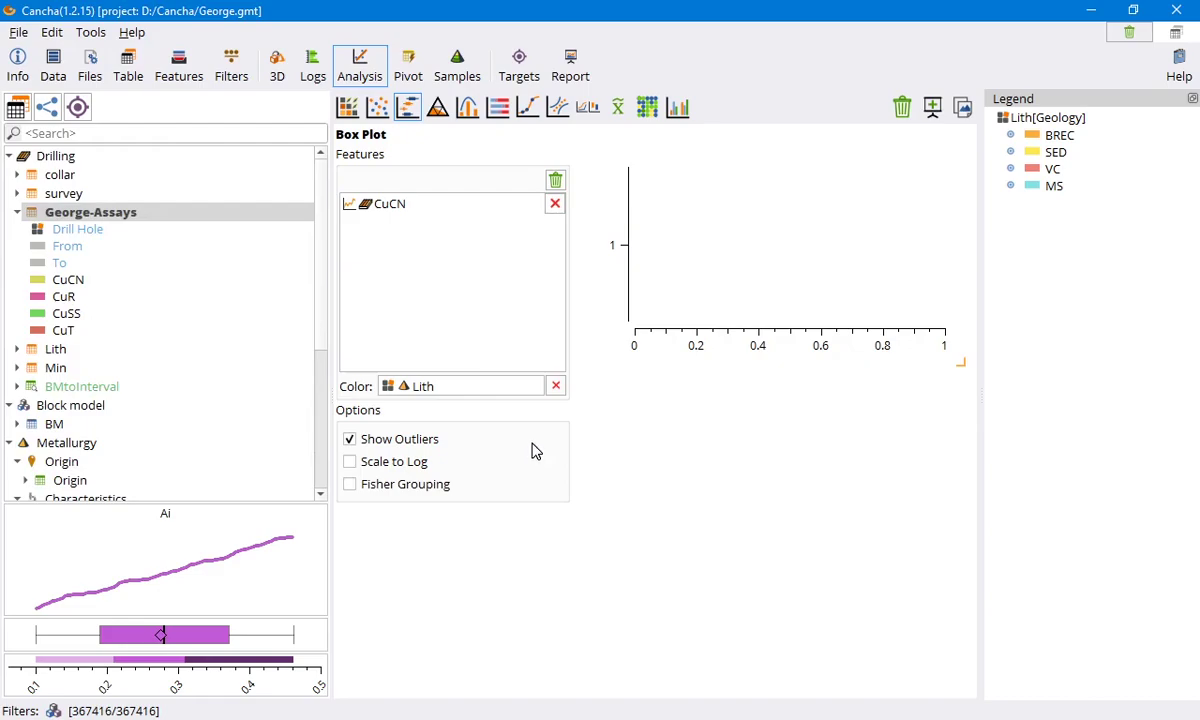
left_click(377, 443)
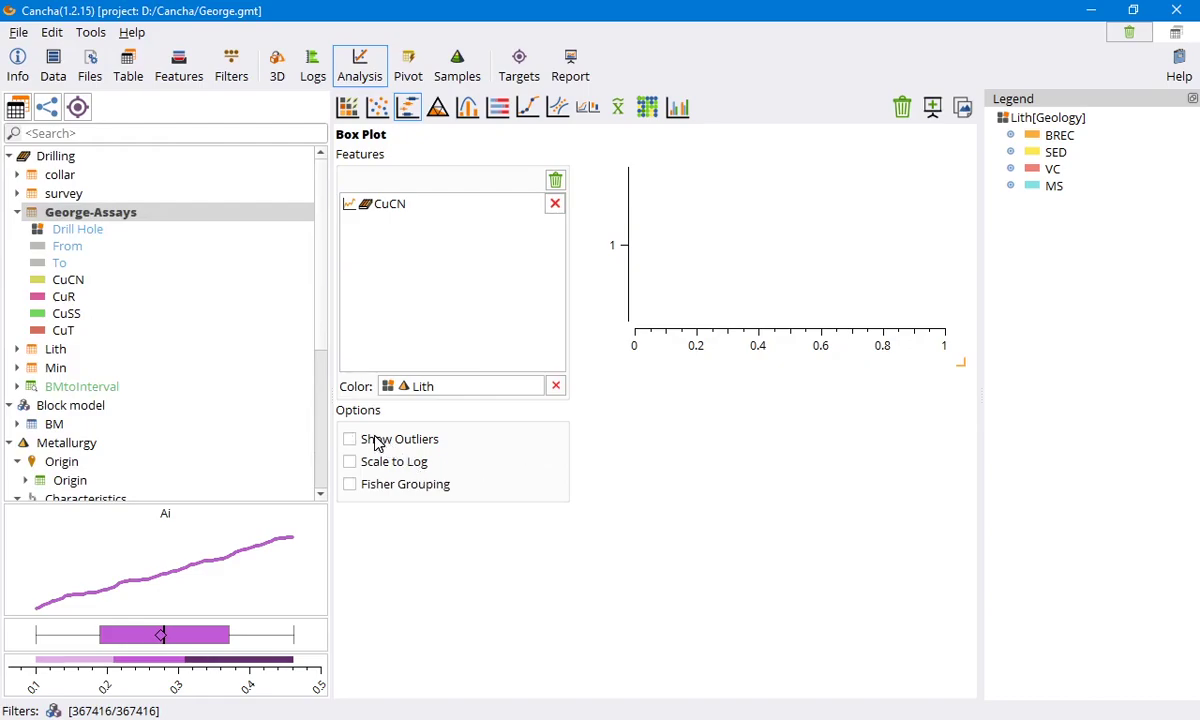
left_click(553, 387)
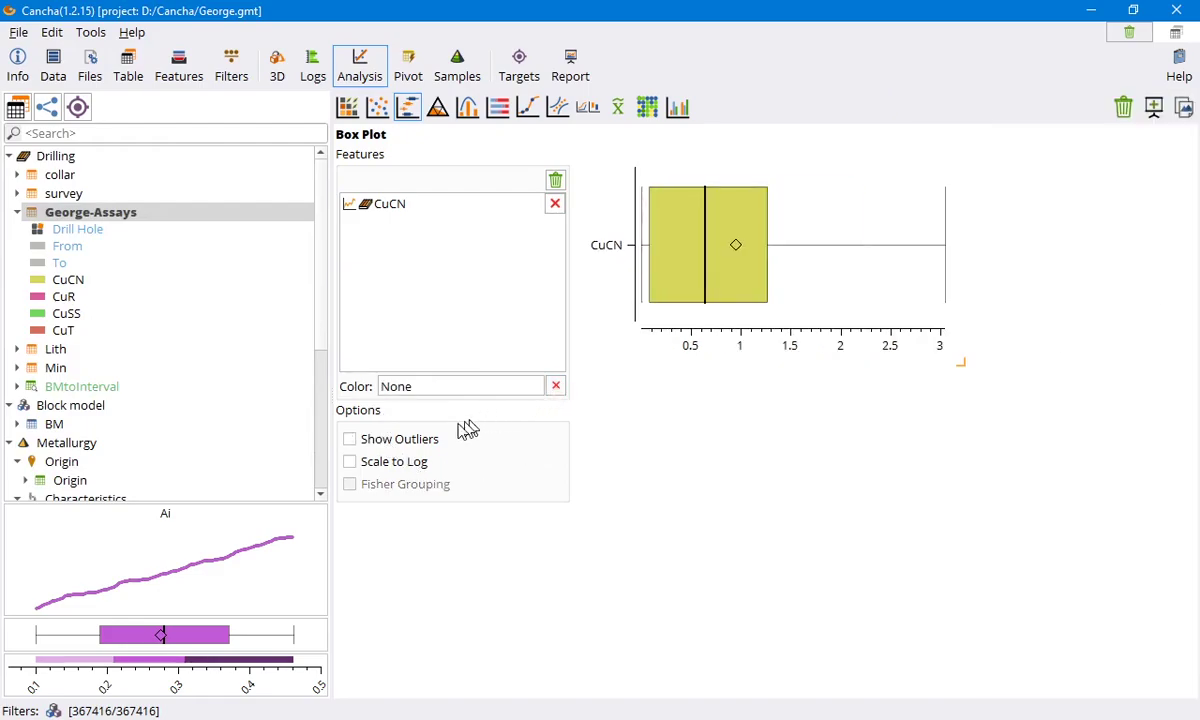
Try showing outliers and log scaling on the CuCN box plot, and switch both options off again.
left_click(375, 443)
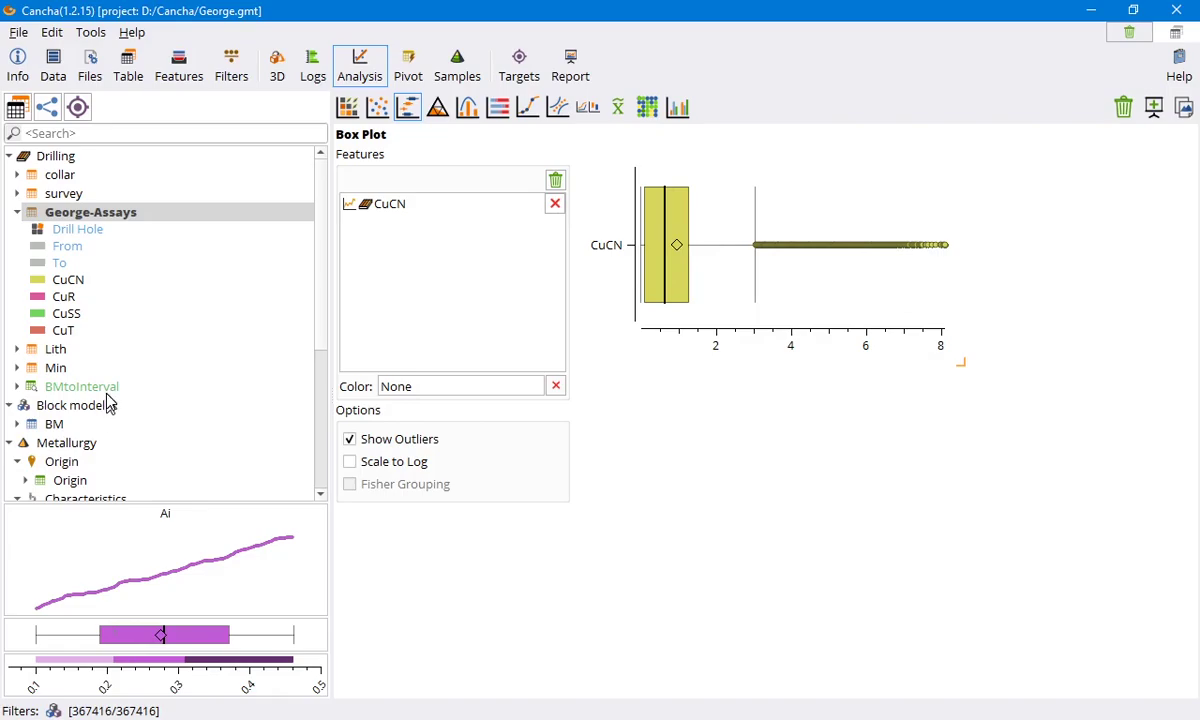
left_click(75, 279)
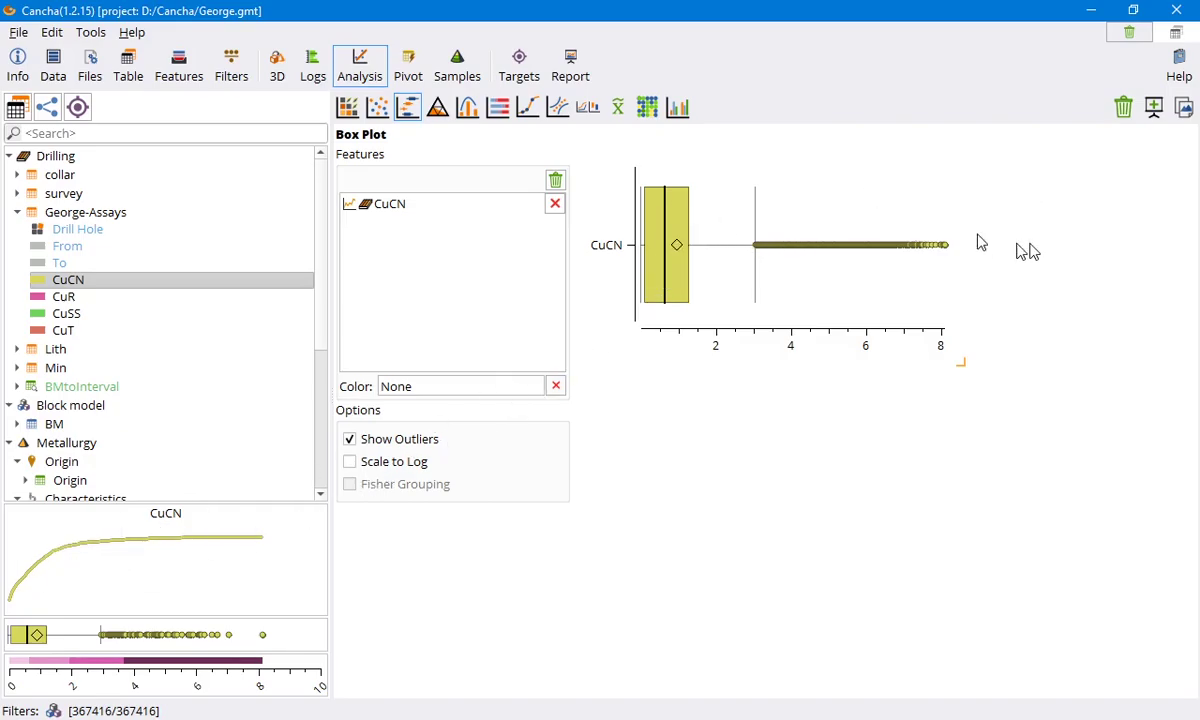
left_click(405, 442)
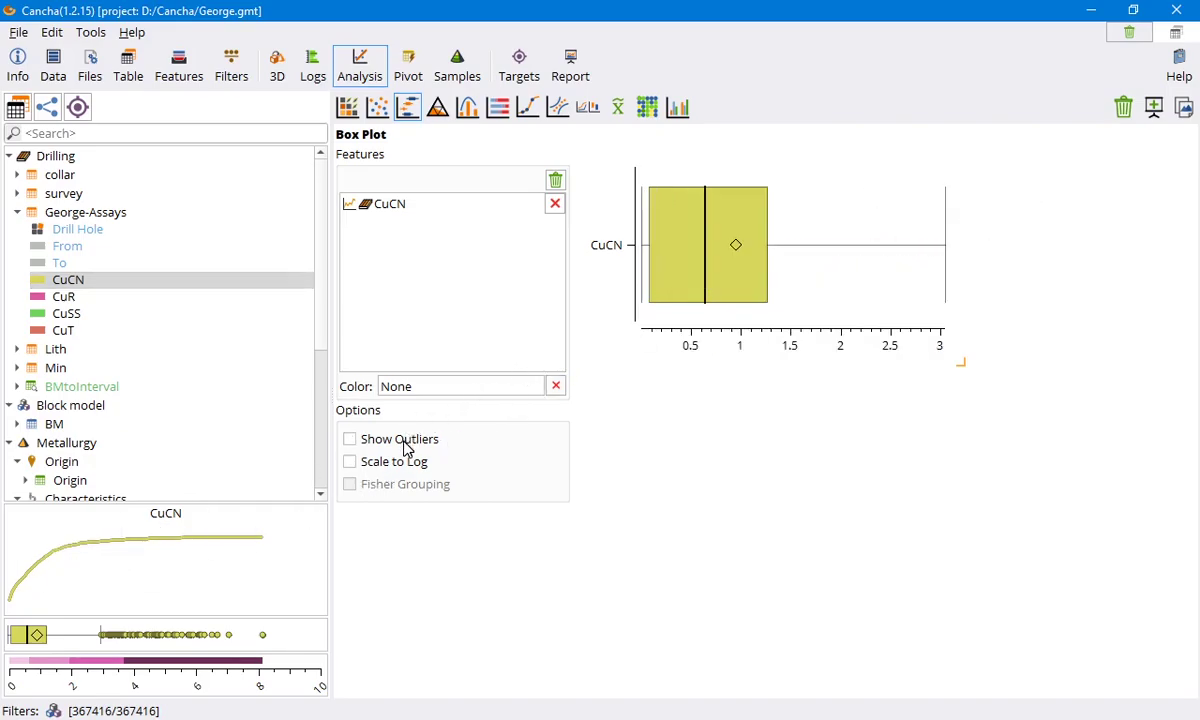
left_click(408, 466)
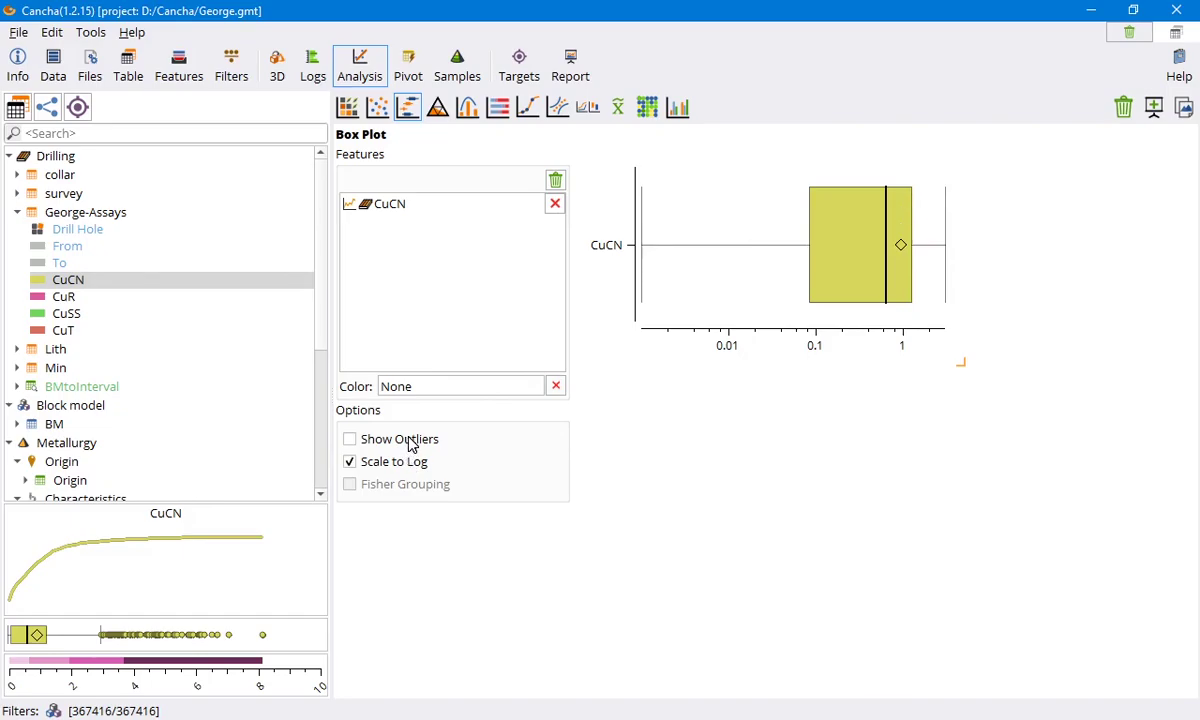
left_click(408, 441)
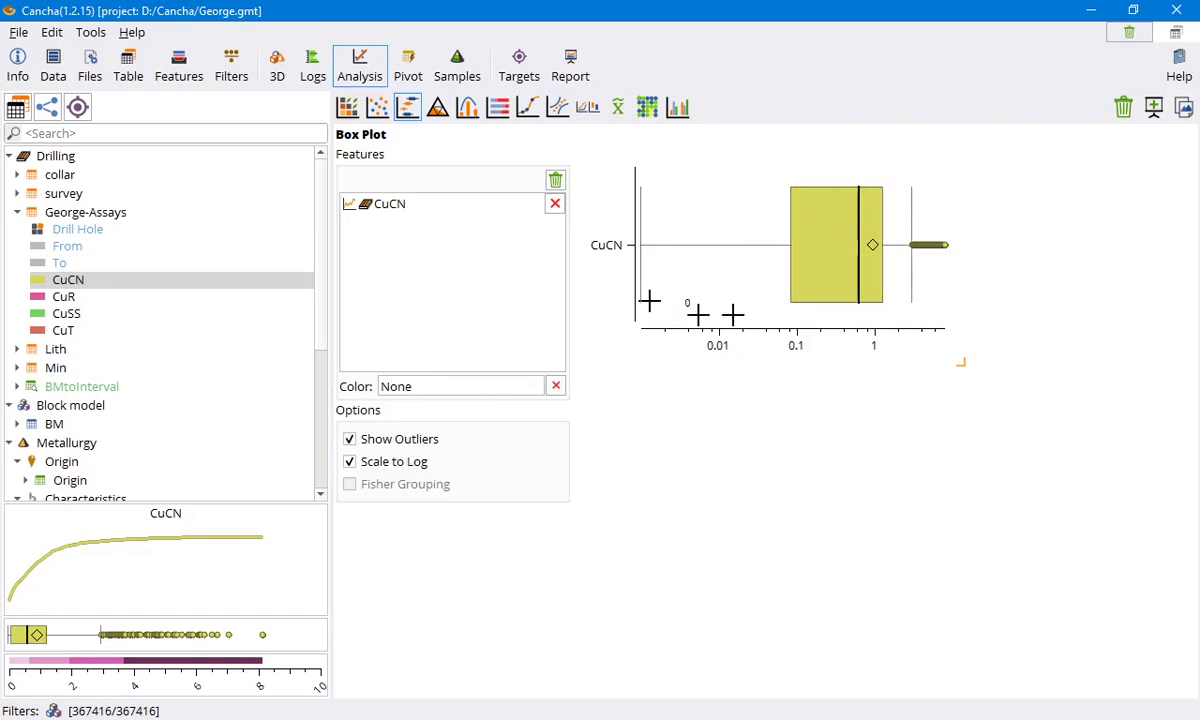
left_click(418, 439)
left_click(414, 462)
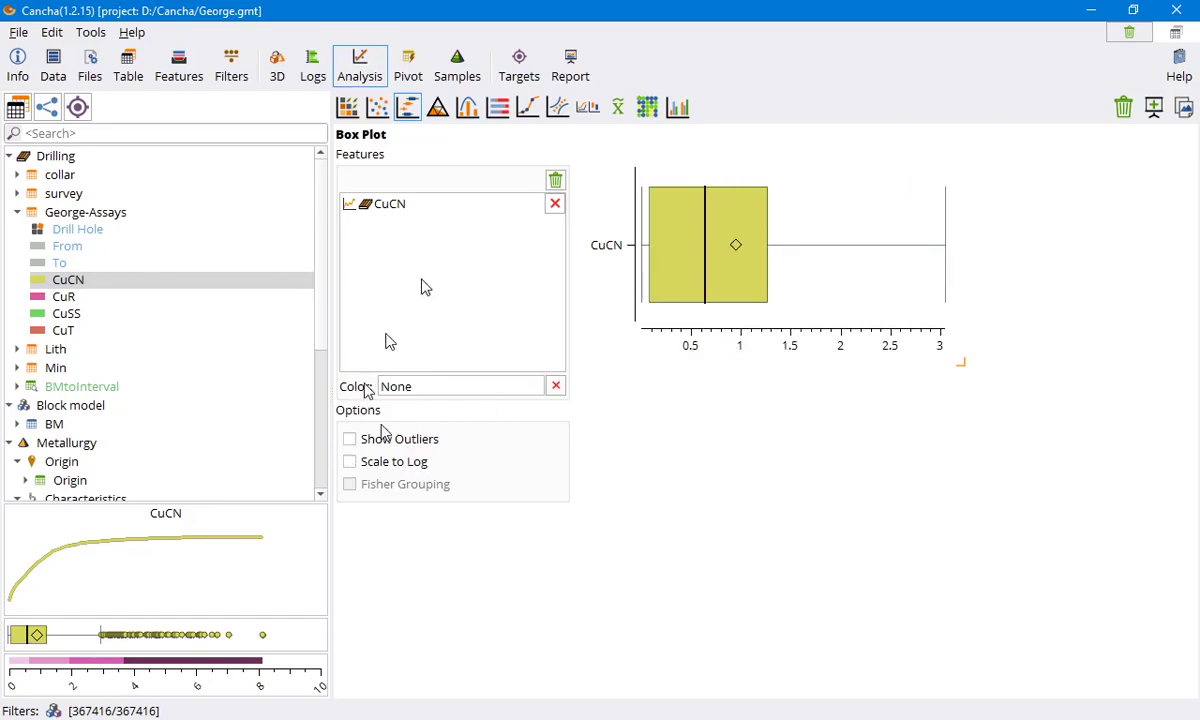
Replace CuCN with Ai from the Comm Result table and color the box plot by Lith from the Geology table.
left_click(554, 203)
scroll(142, 420, "down", 4)
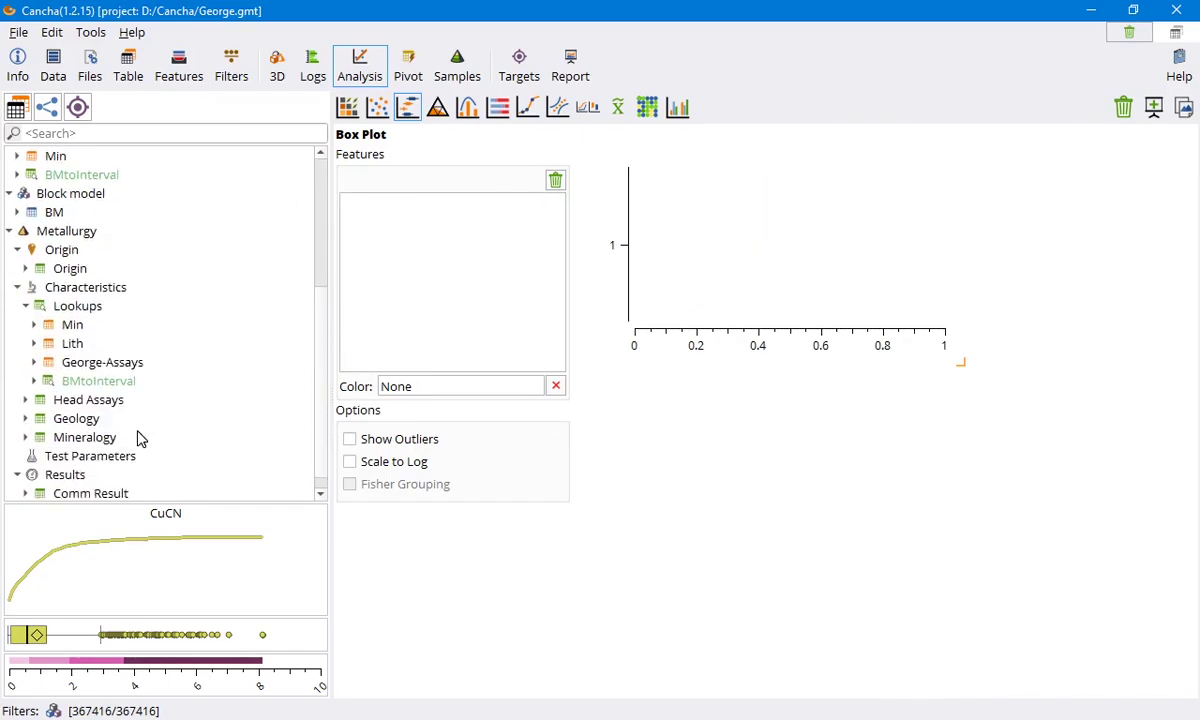
double_click(116, 474)
left_click_drag(68, 431, 423, 289)
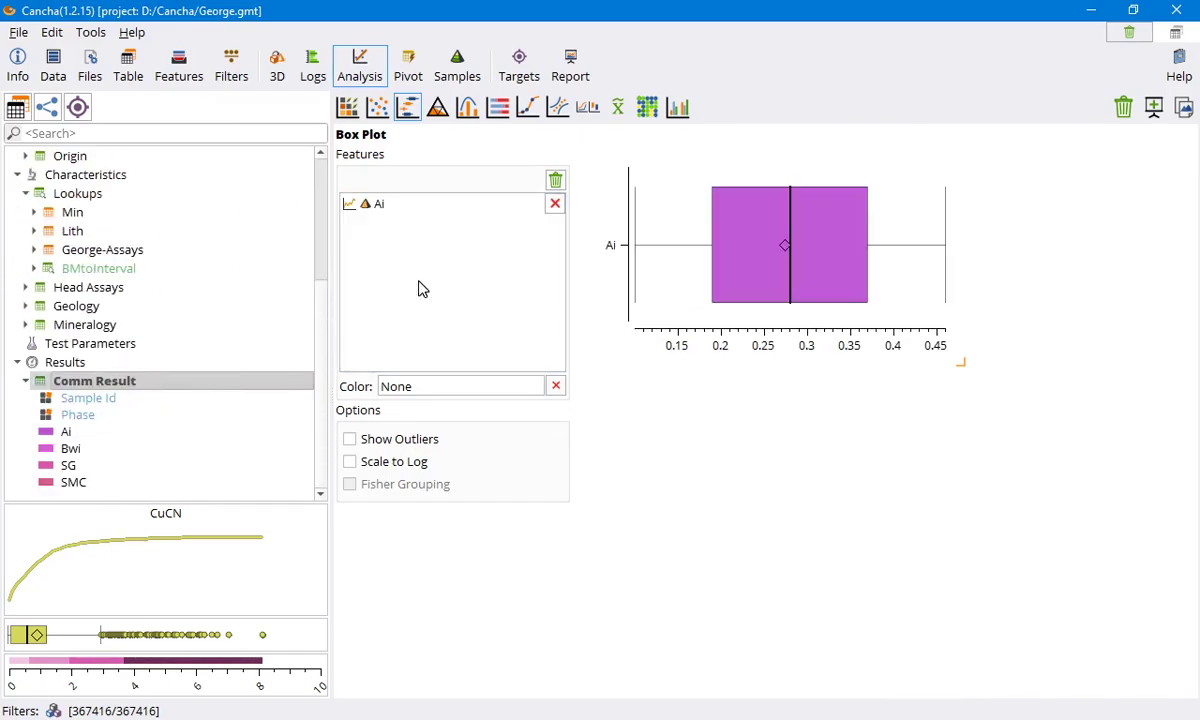
double_click(87, 326)
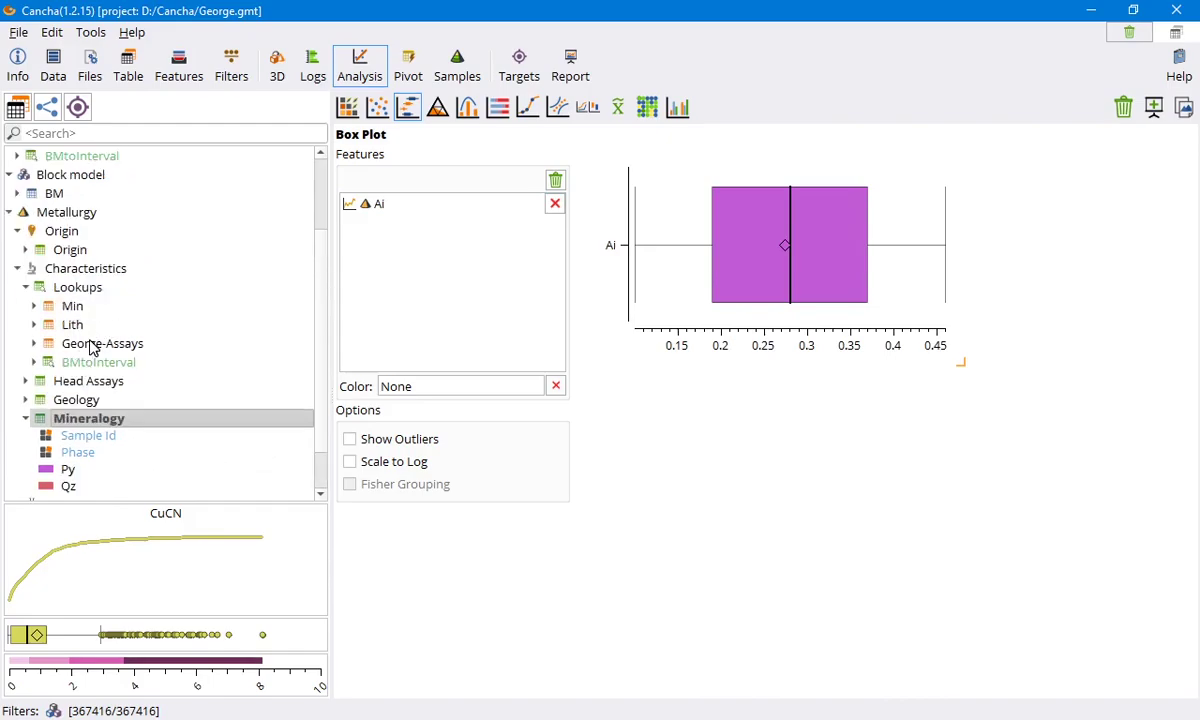
double_click(90, 399)
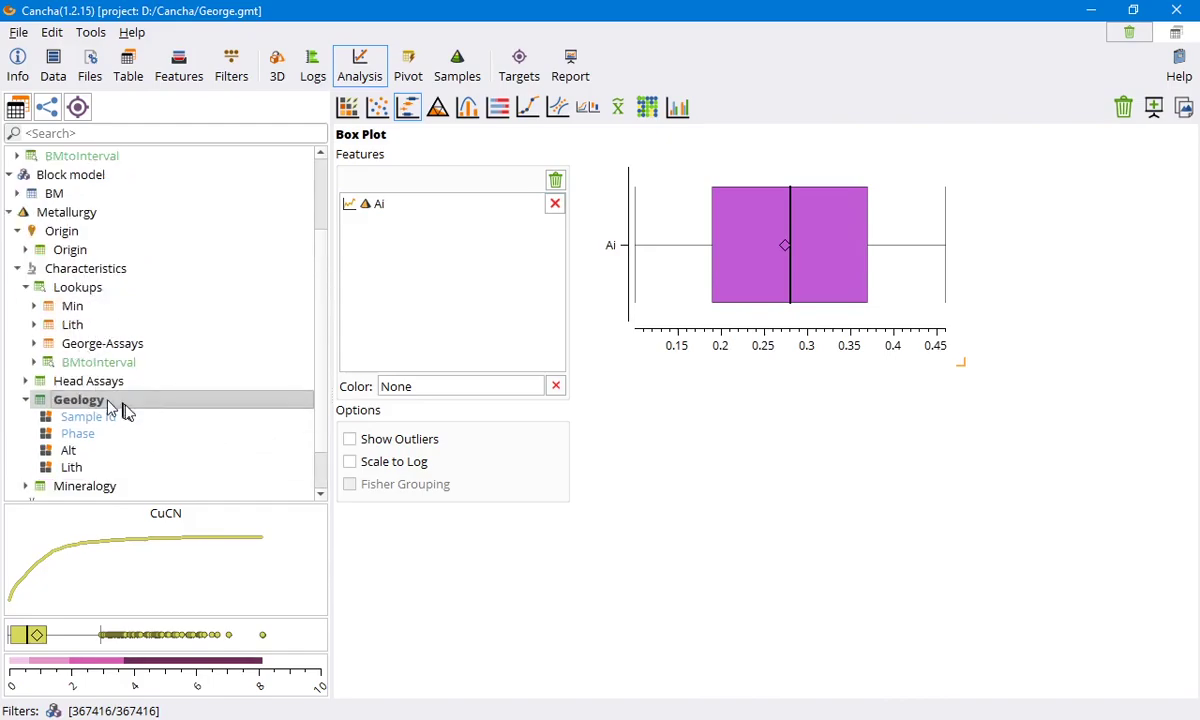
left_click_drag(75, 470, 415, 390)
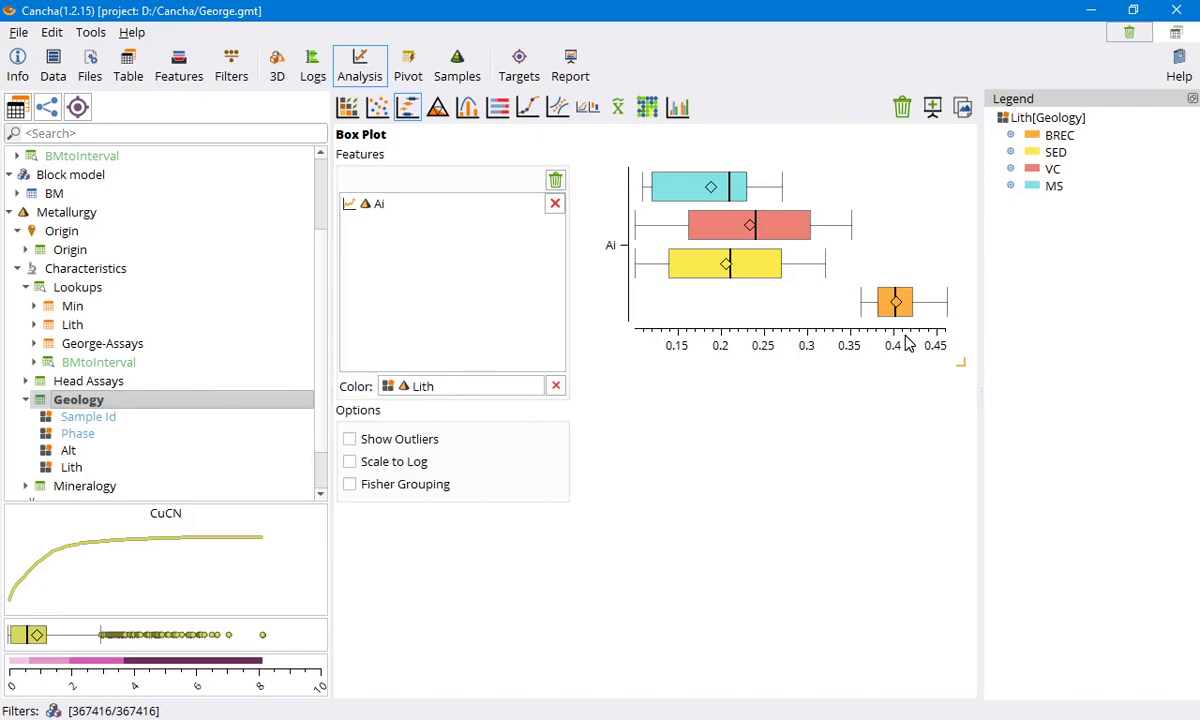
Inspect the Ai statistics of the lithology boxes and try Fisher grouping on the box plot, switching it off again.
mouse_move(903, 312)
mouse_move(733, 176)
mouse_move(726, 221)
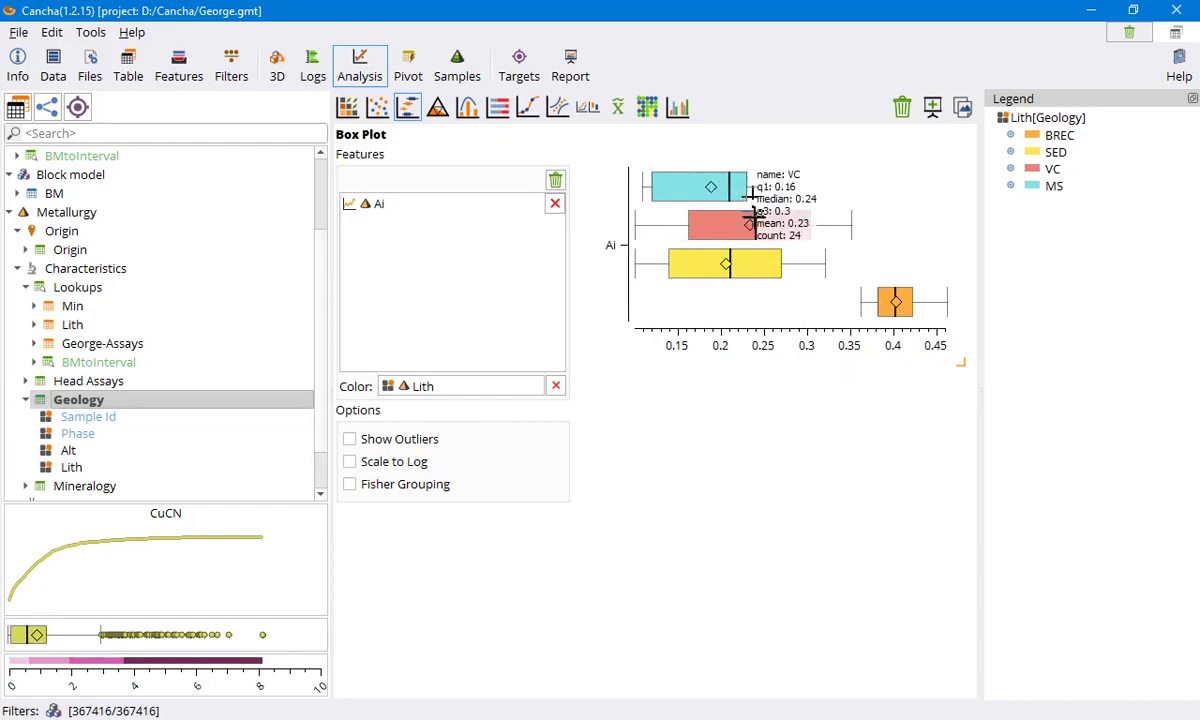
mouse_move(705, 190)
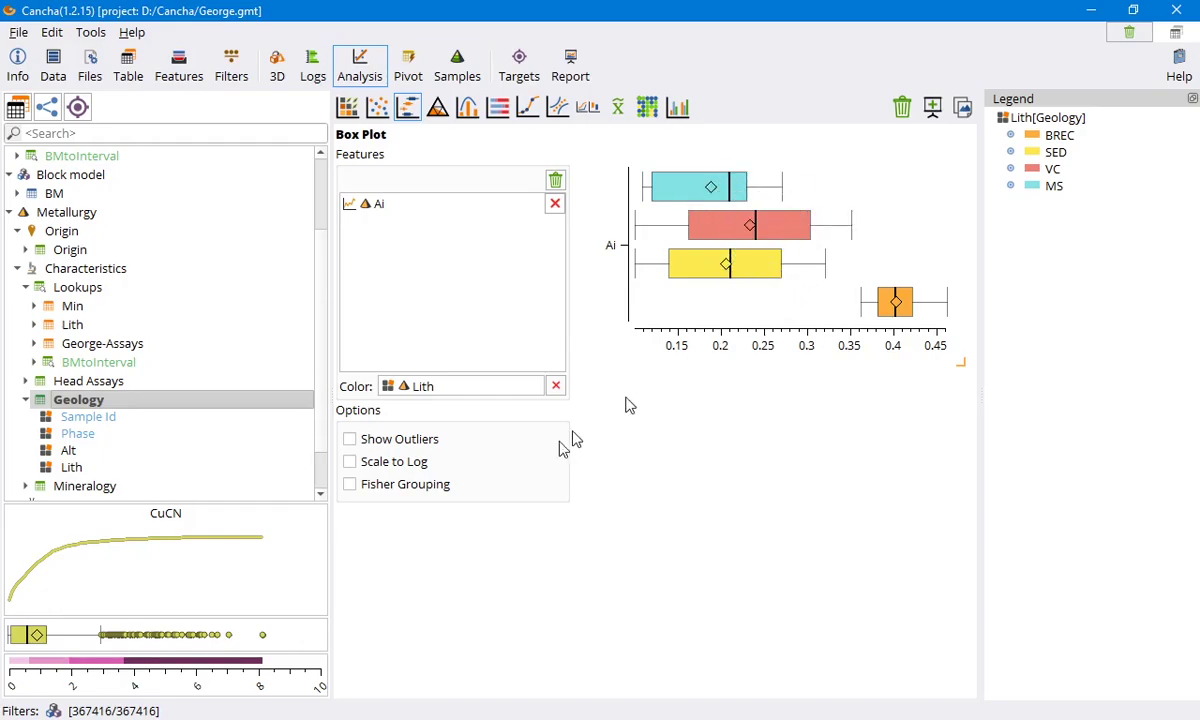
left_click(420, 486)
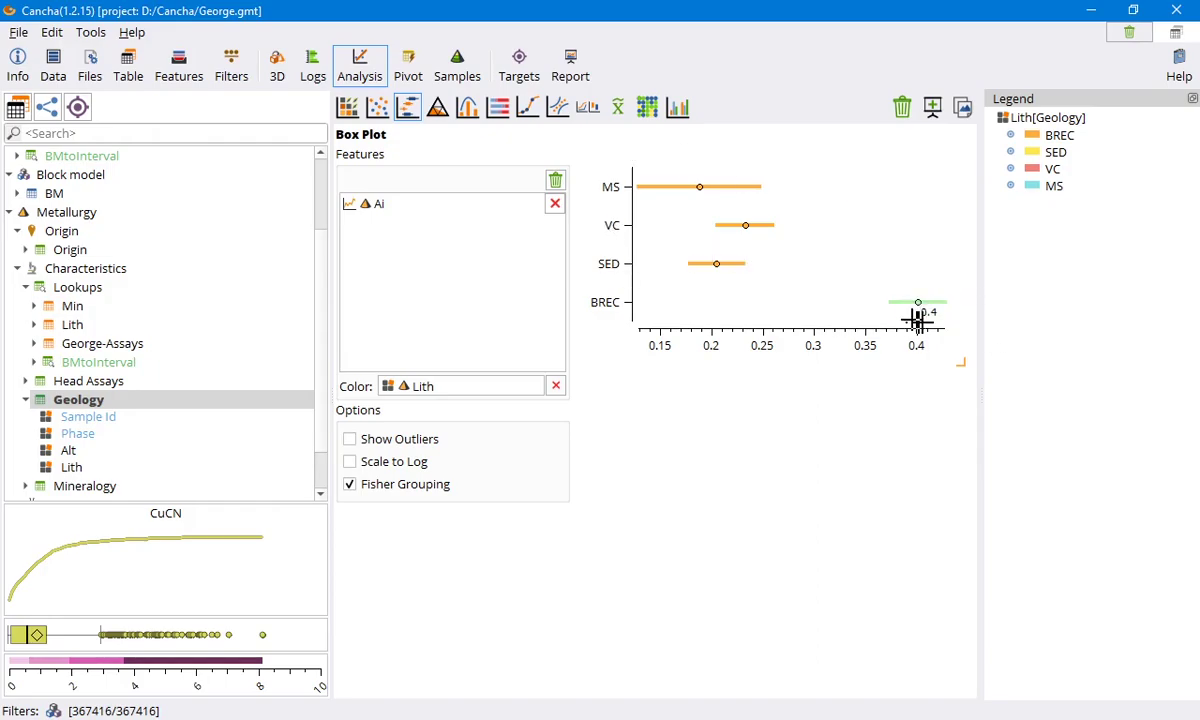
left_click(369, 487)
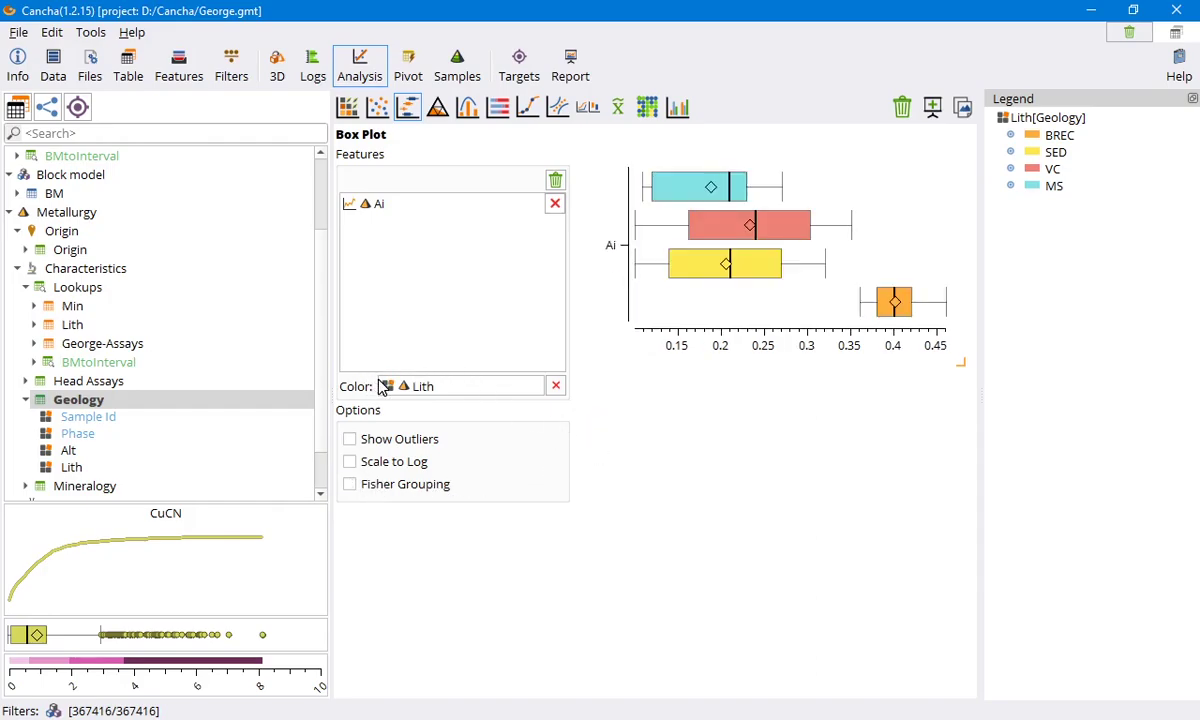
Create a ternary plot from the drilling George-Assays table with CuCN at left, CuR at right and CuSS at top.
left_click(438, 108)
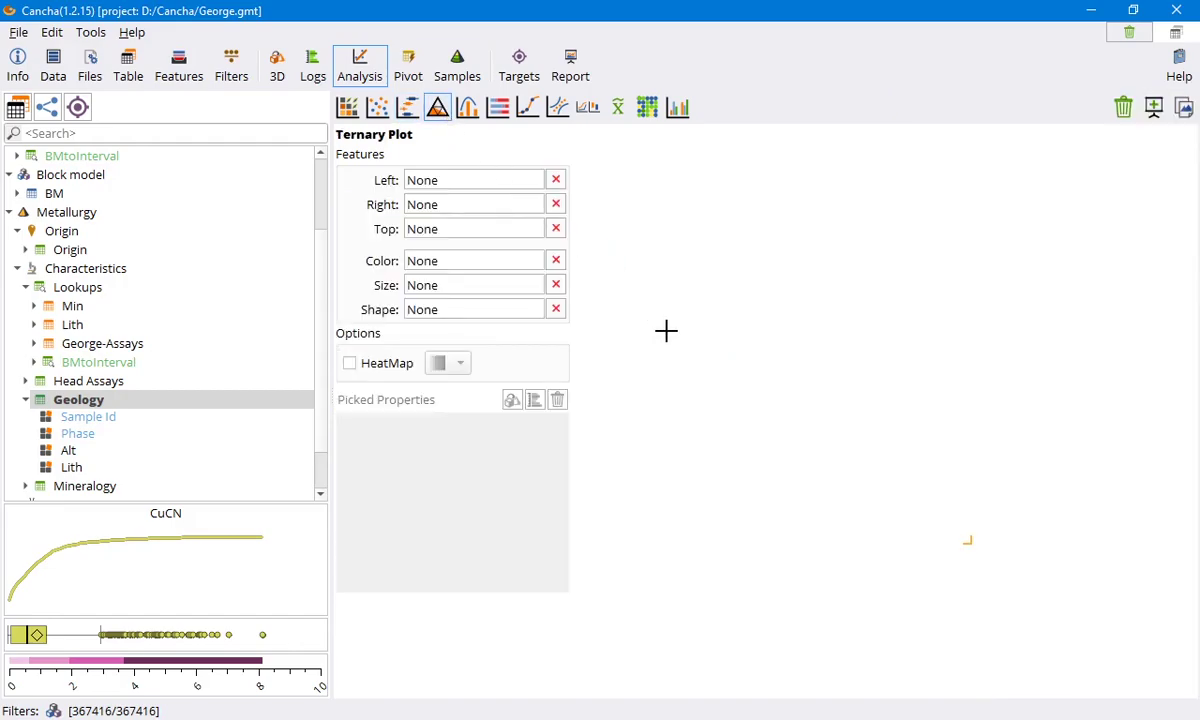
scroll(99, 254, "up", 2)
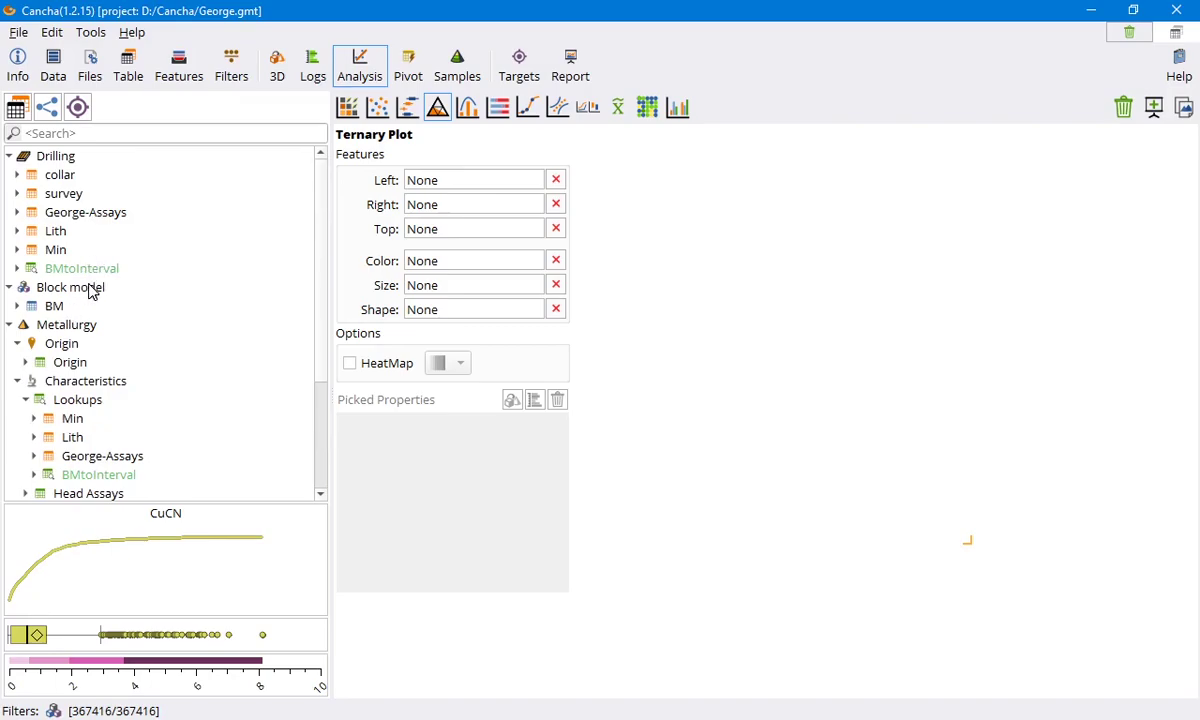
double_click(115, 214)
left_click_drag(67, 279, 438, 183)
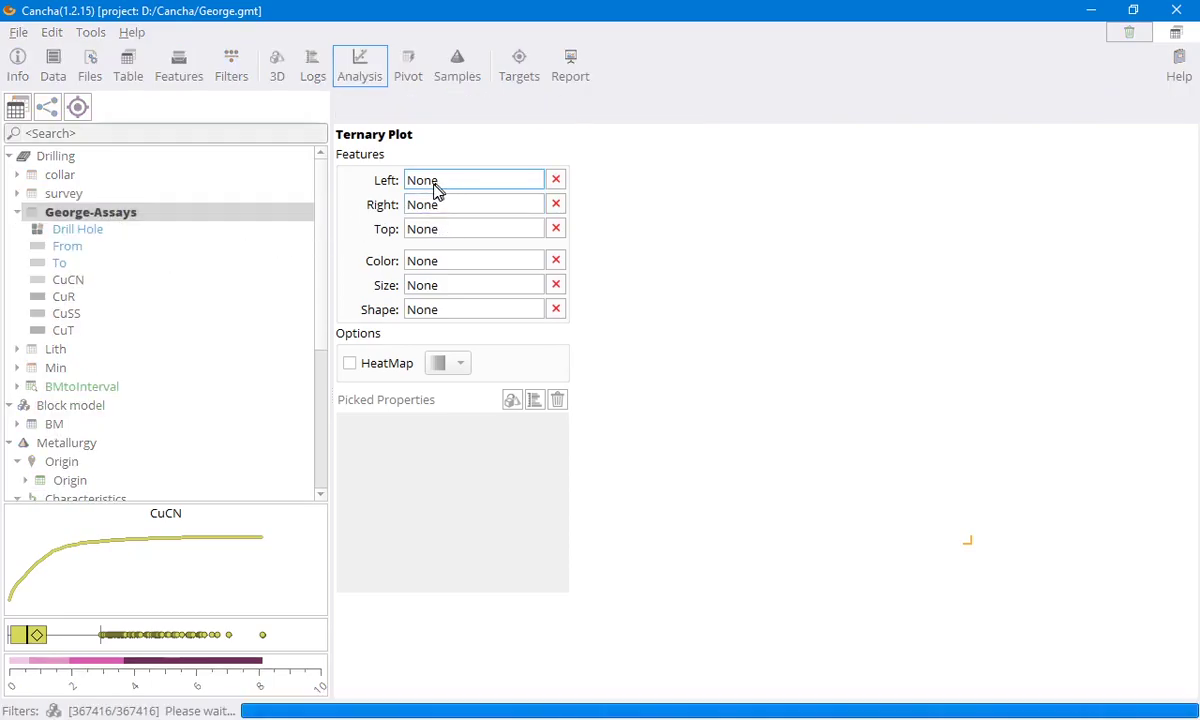
left_click_drag(61, 299, 420, 208)
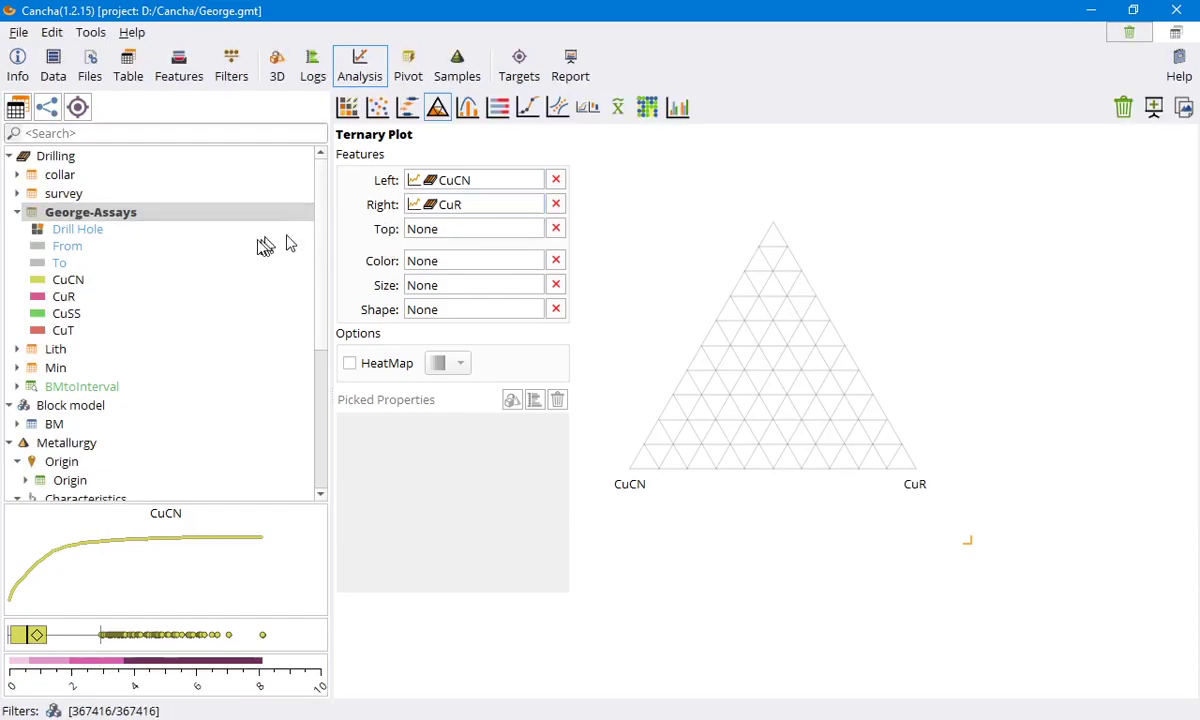
left_click_drag(64, 318, 436, 233)
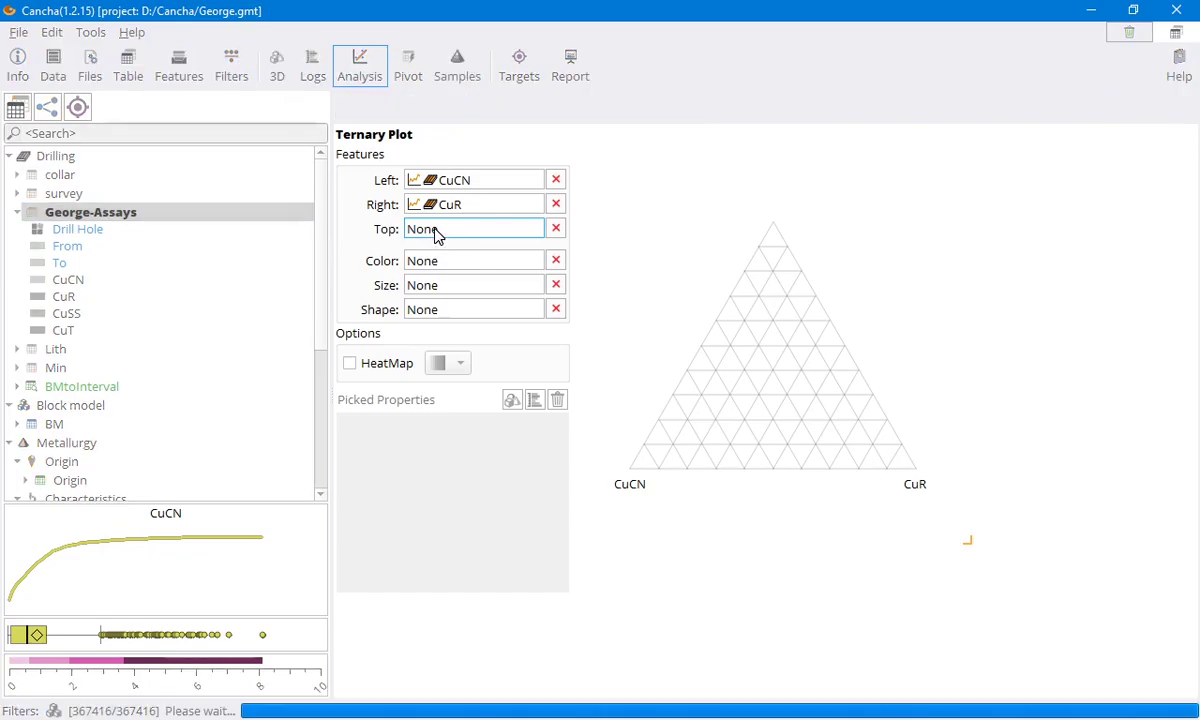
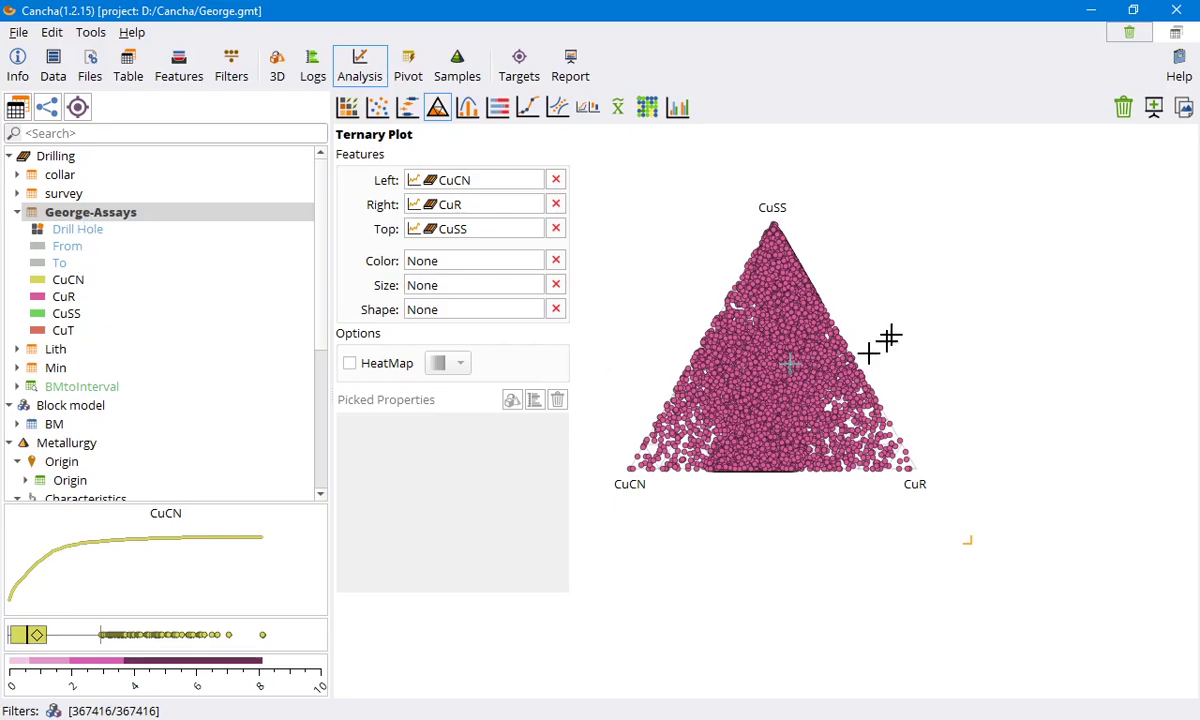
Try the heat map display on the ternary plot, change its color scale to yellow-orange-purple, and switch the heat map off again.
left_click(363, 366)
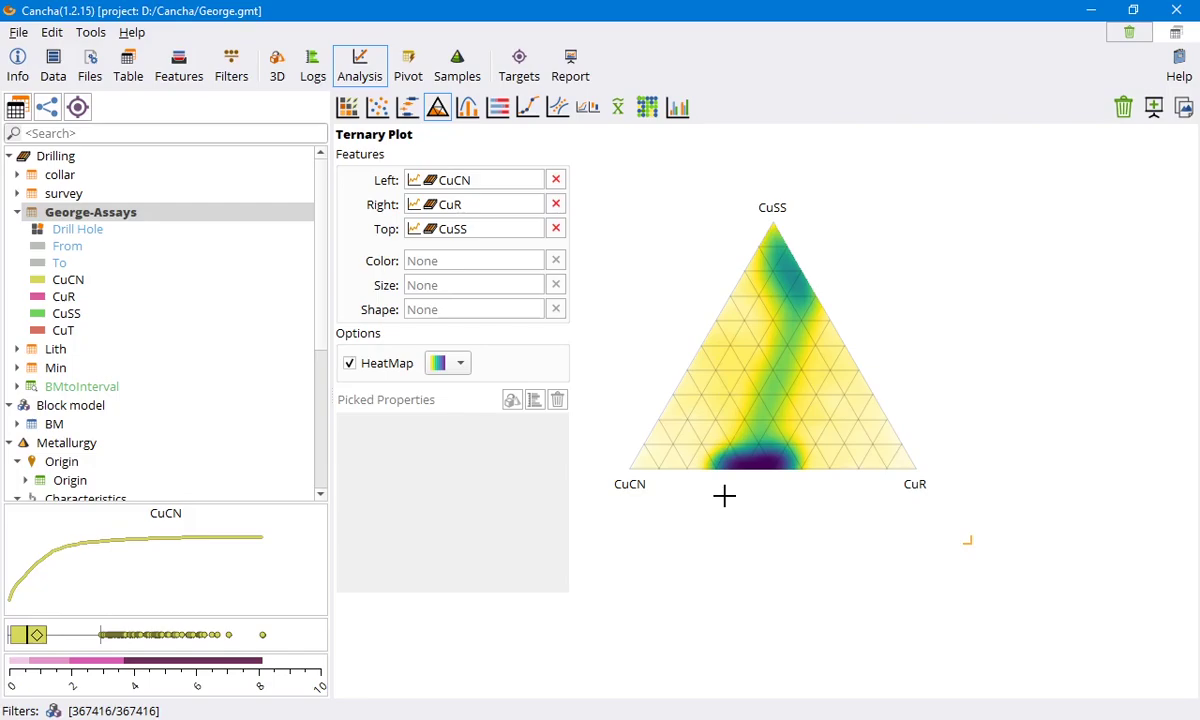
left_click(440, 363)
left_click(445, 415)
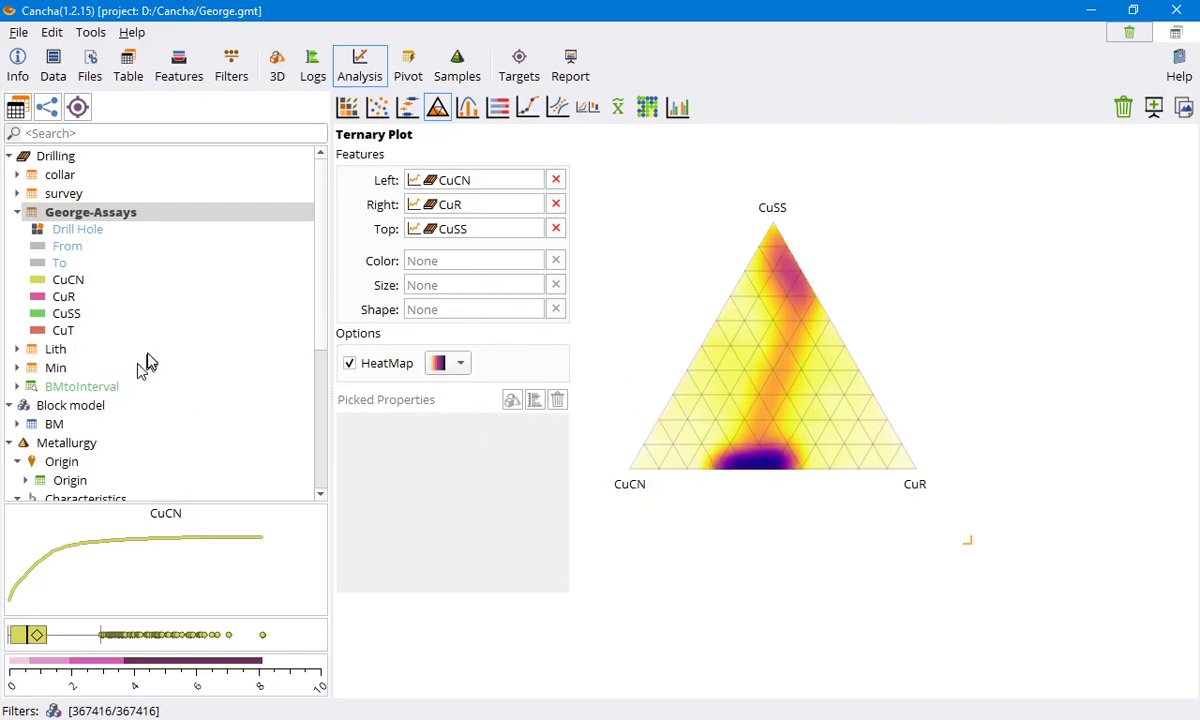
left_click(367, 366)
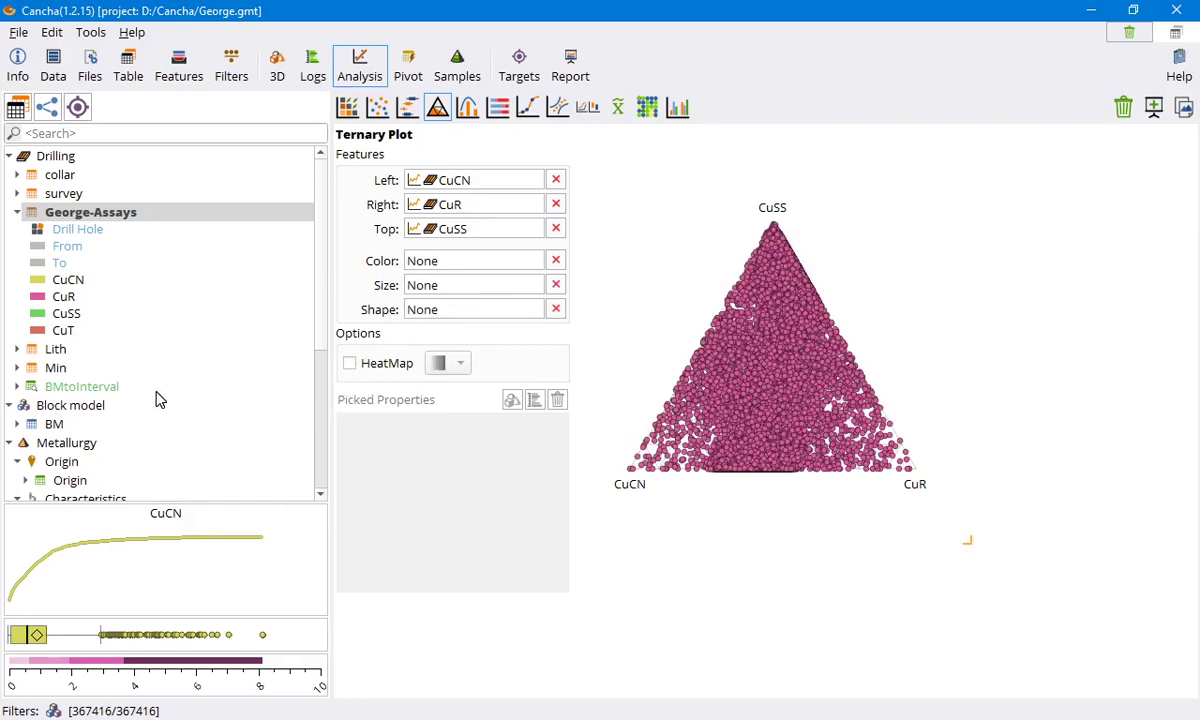
Color the ternary plot by CuT, hide the Lo range and pick a point beside the main trend to view its drill hole interval.
left_click_drag(65, 330, 423, 262)
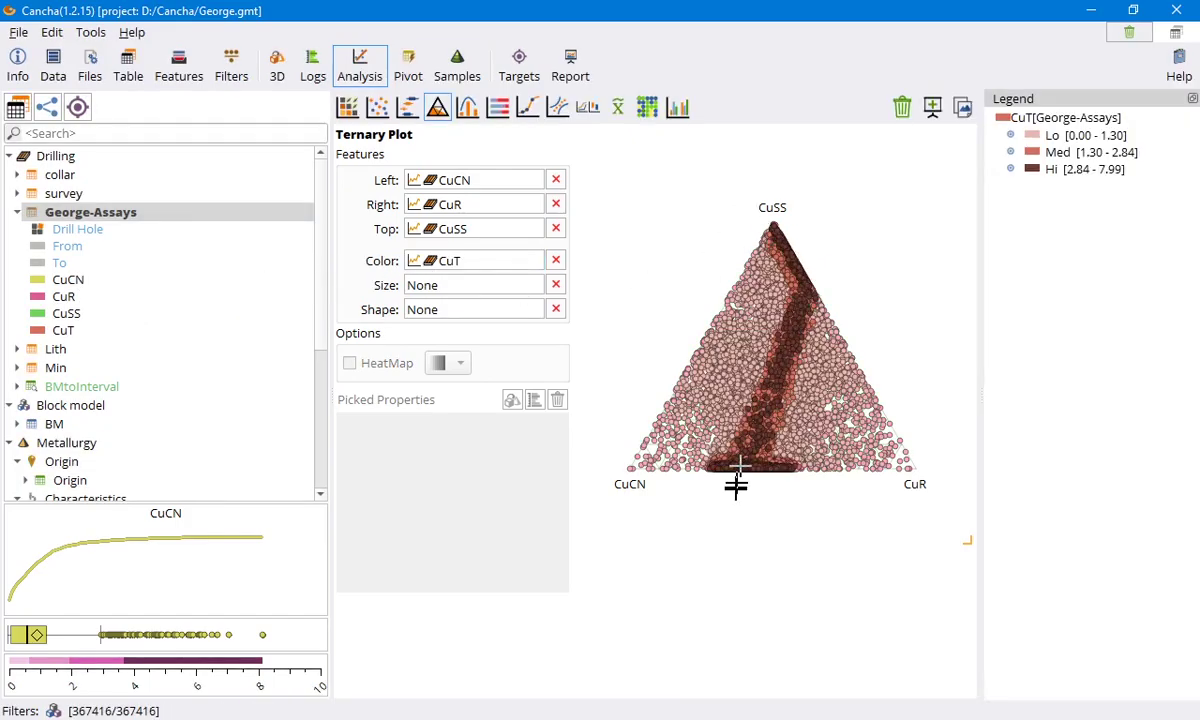
left_click(1010, 135)
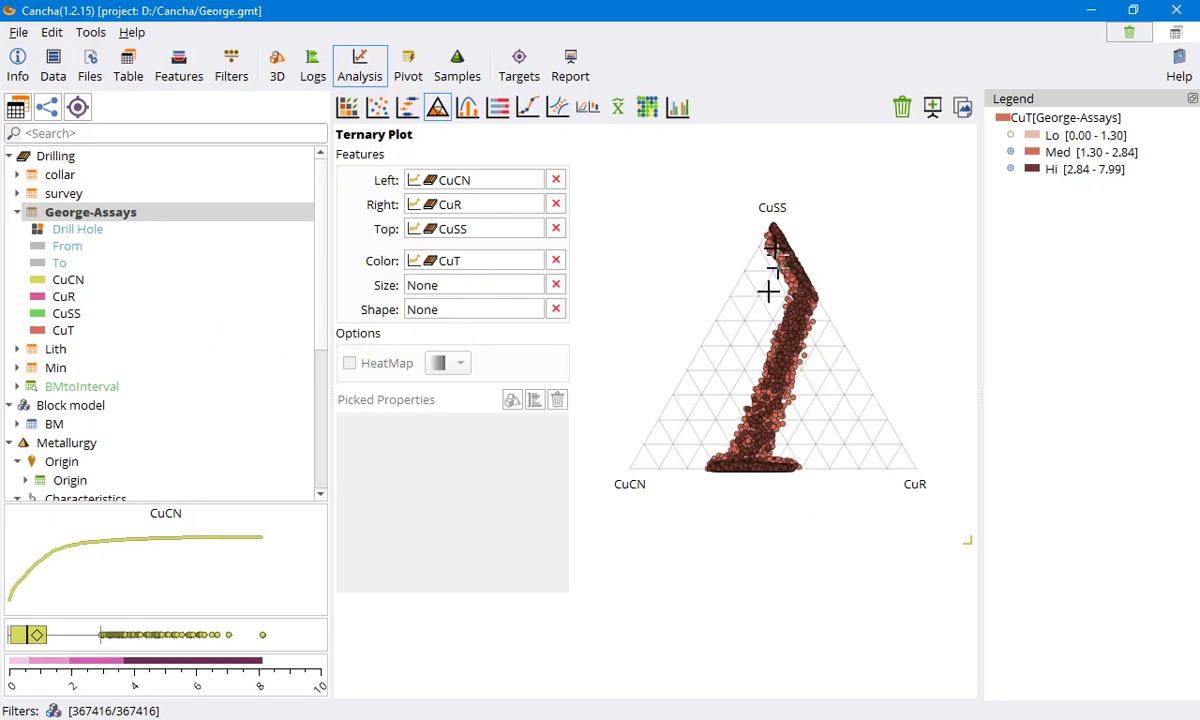
left_click(817, 337)
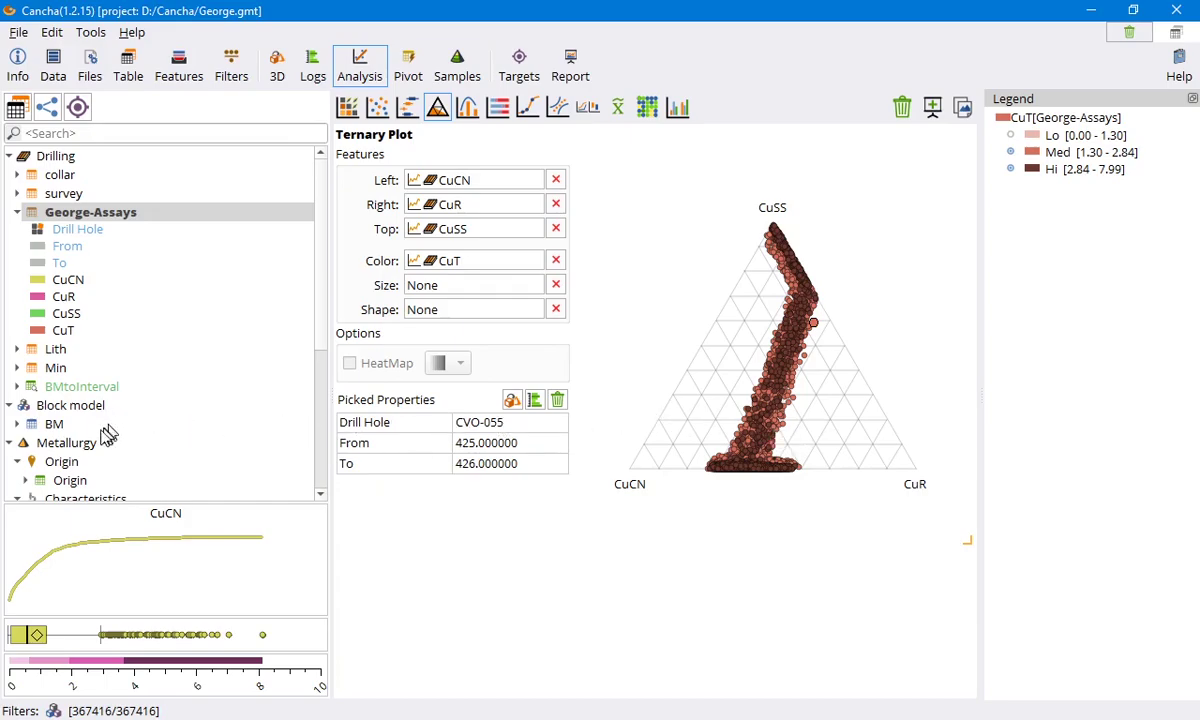
Color the ternary plot by lithology from the drilling Lith table and hide VolcSed, Dacite, Andesite and Porfido_intramineral.
scroll(95, 440, "down", 2)
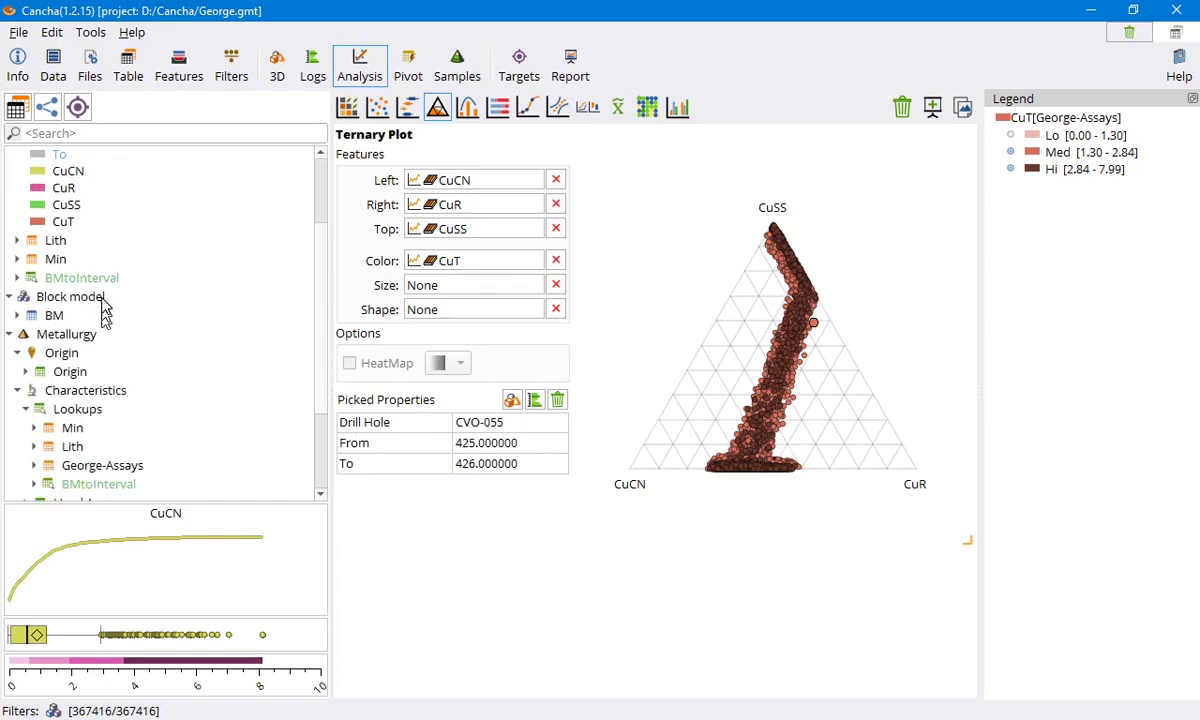
scroll(100, 305, "up", 1)
left_click(67, 292)
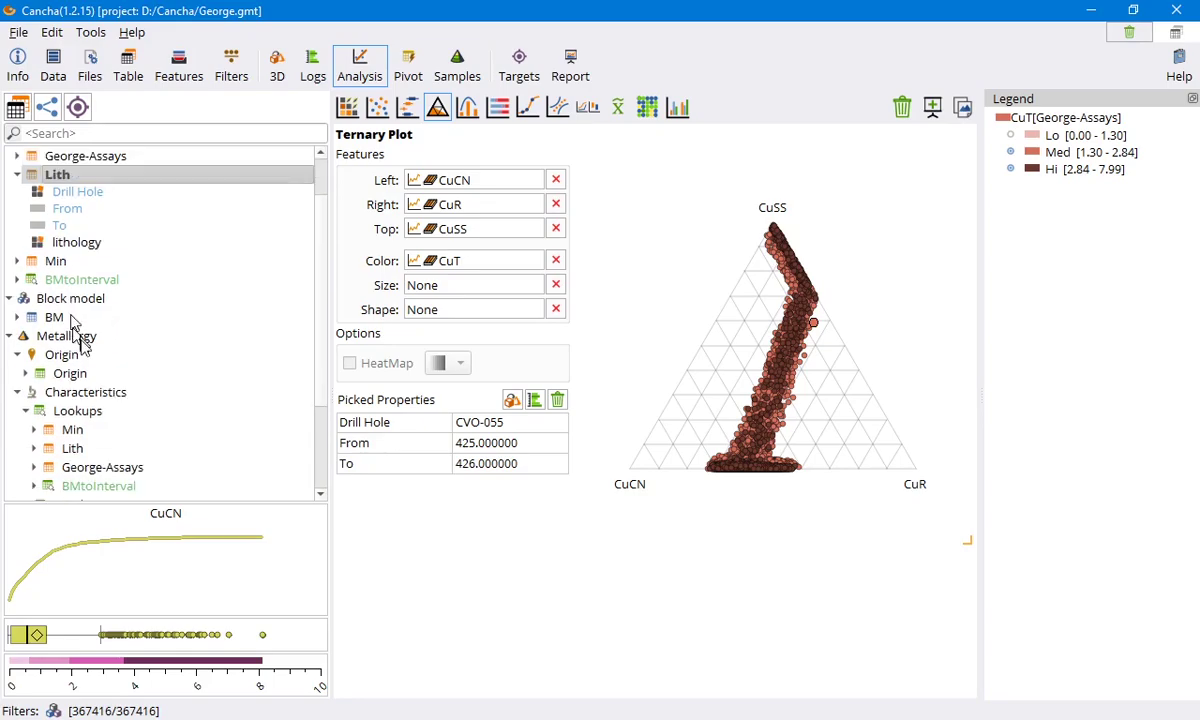
left_click_drag(85, 250, 466, 264)
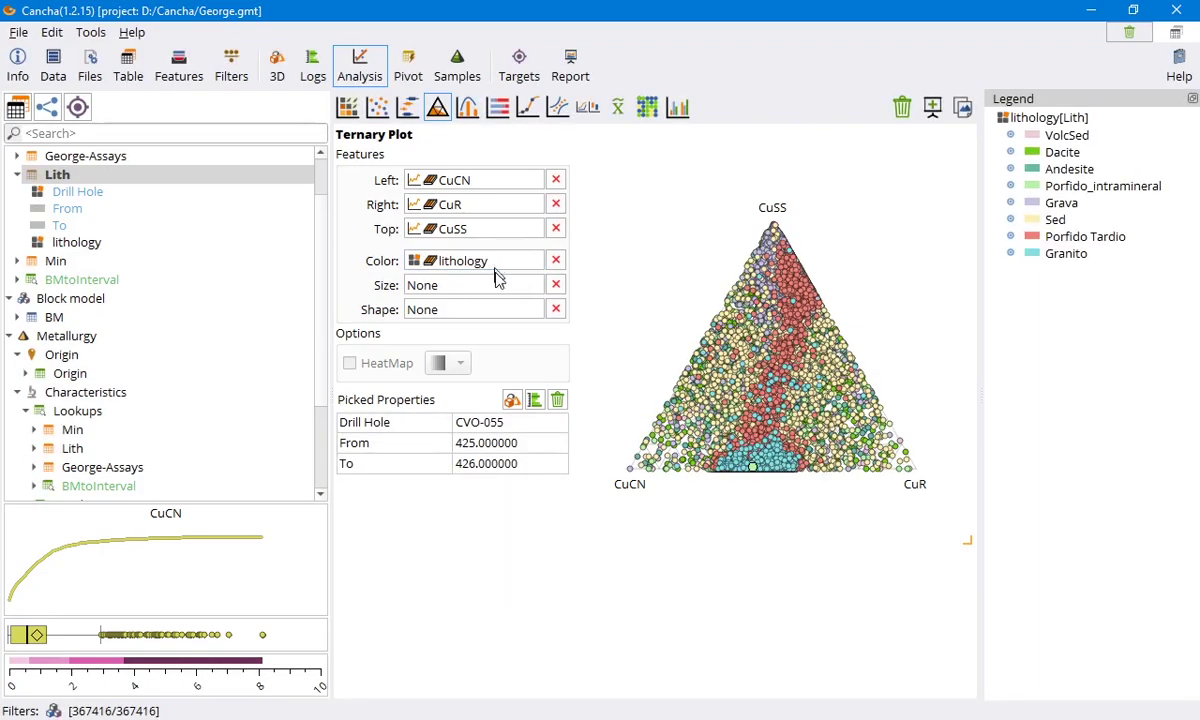
left_click(1010, 135)
left_click(1011, 152)
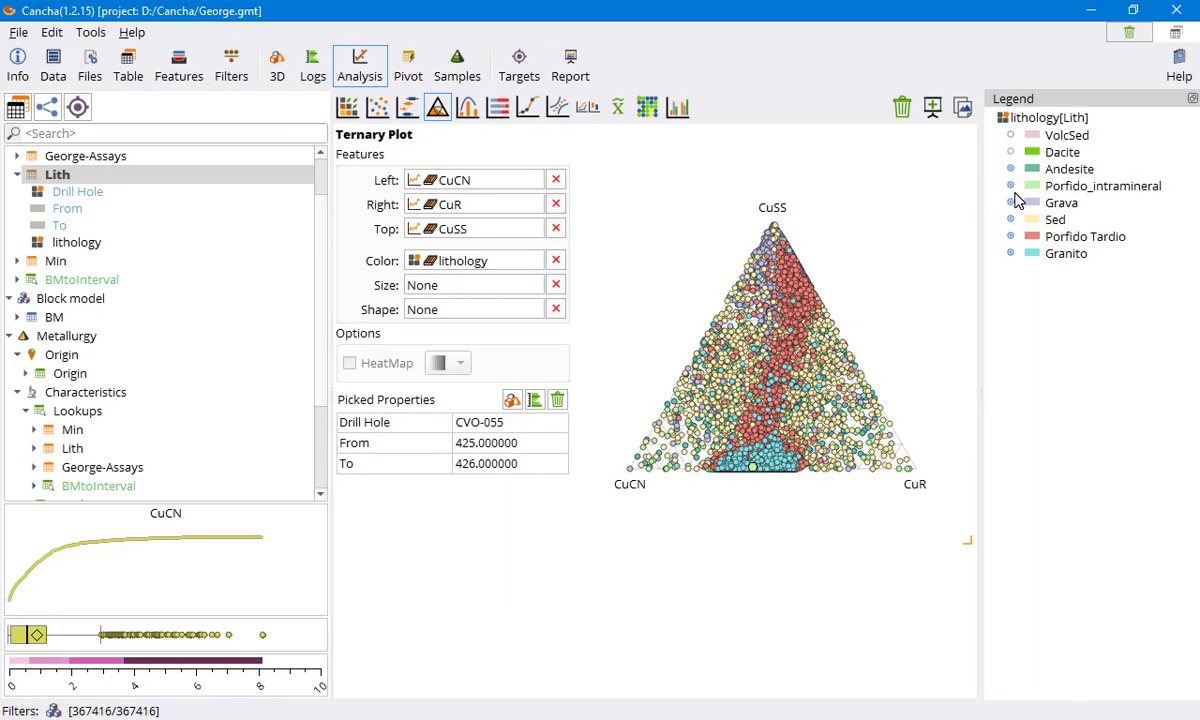
left_click(1010, 169)
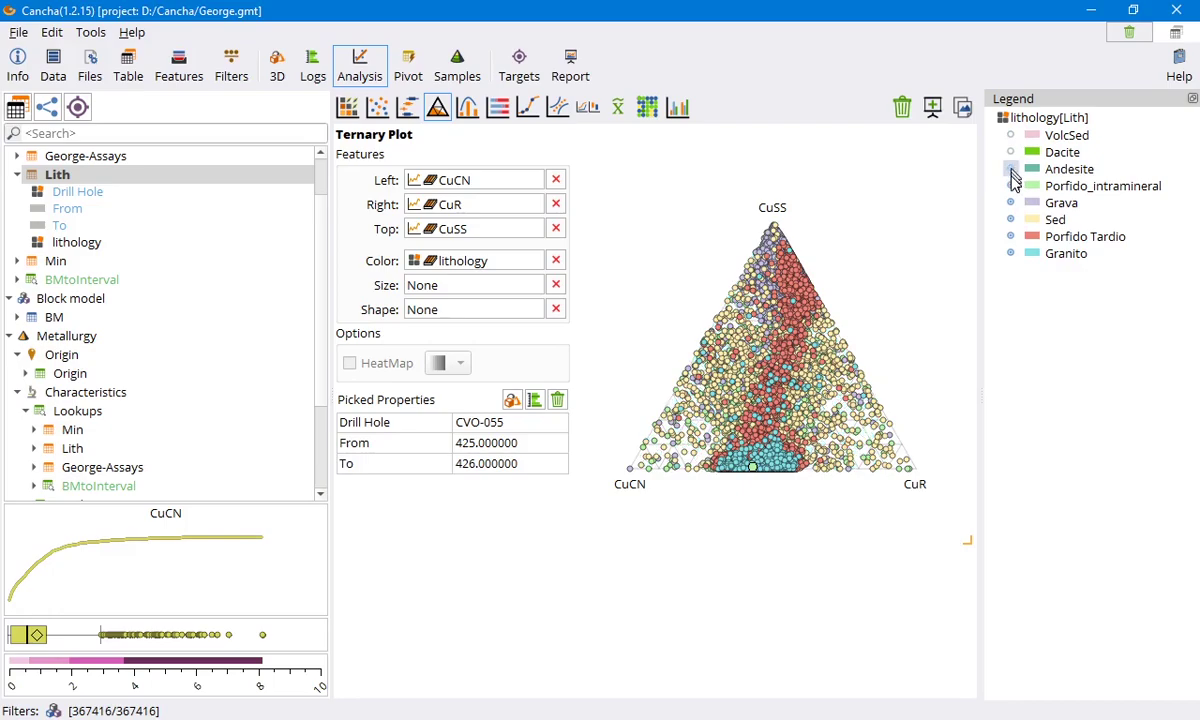
left_click(1010, 186)
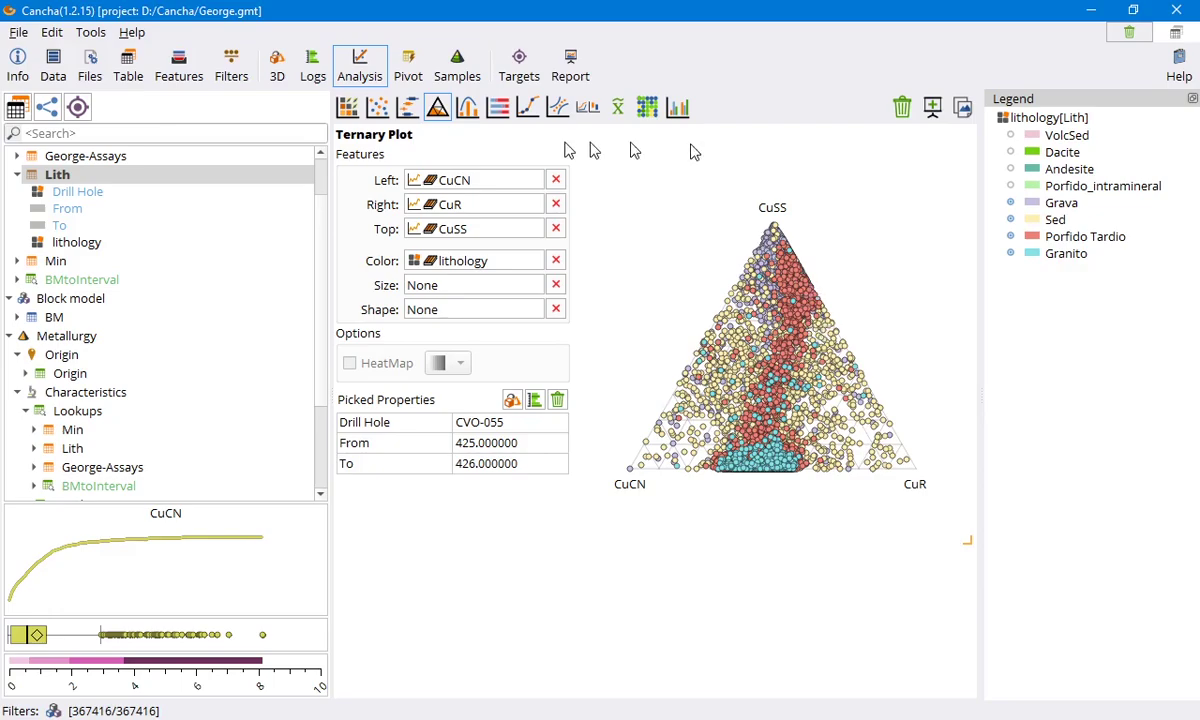
Create a histogram of CuCN from the drilling George-Assays table, enlarge it slightly and display it by ranges.
left_click(472, 109)
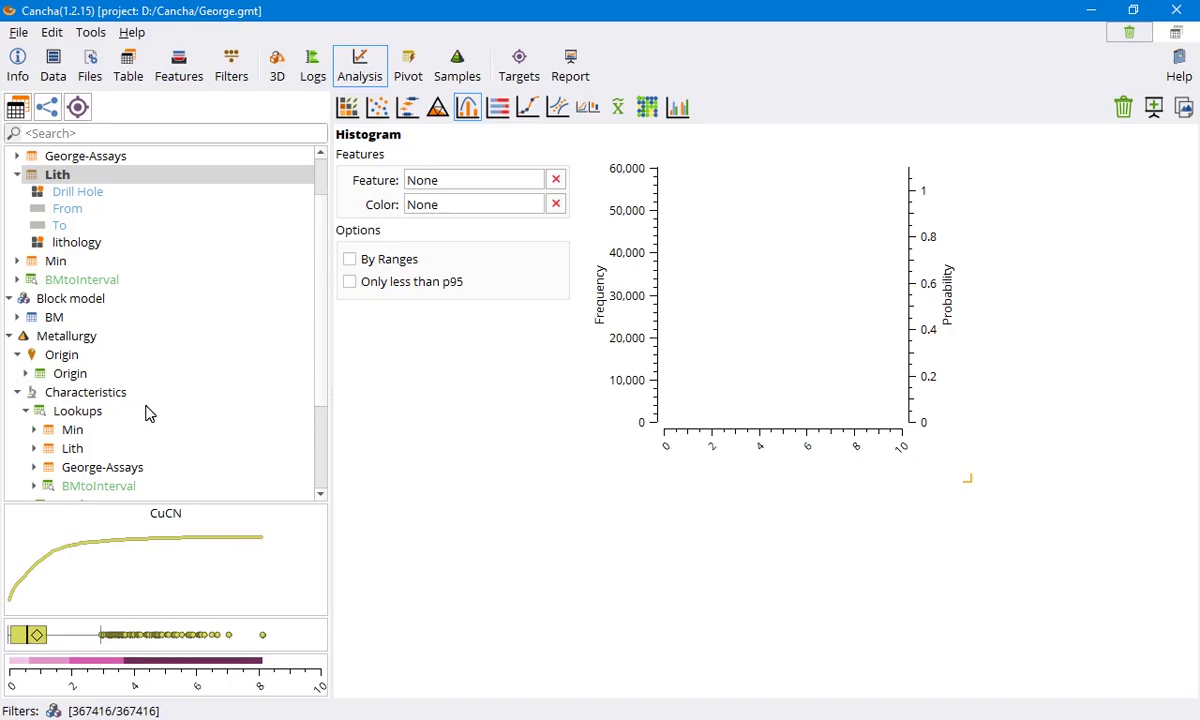
scroll(94, 276, "up", 1)
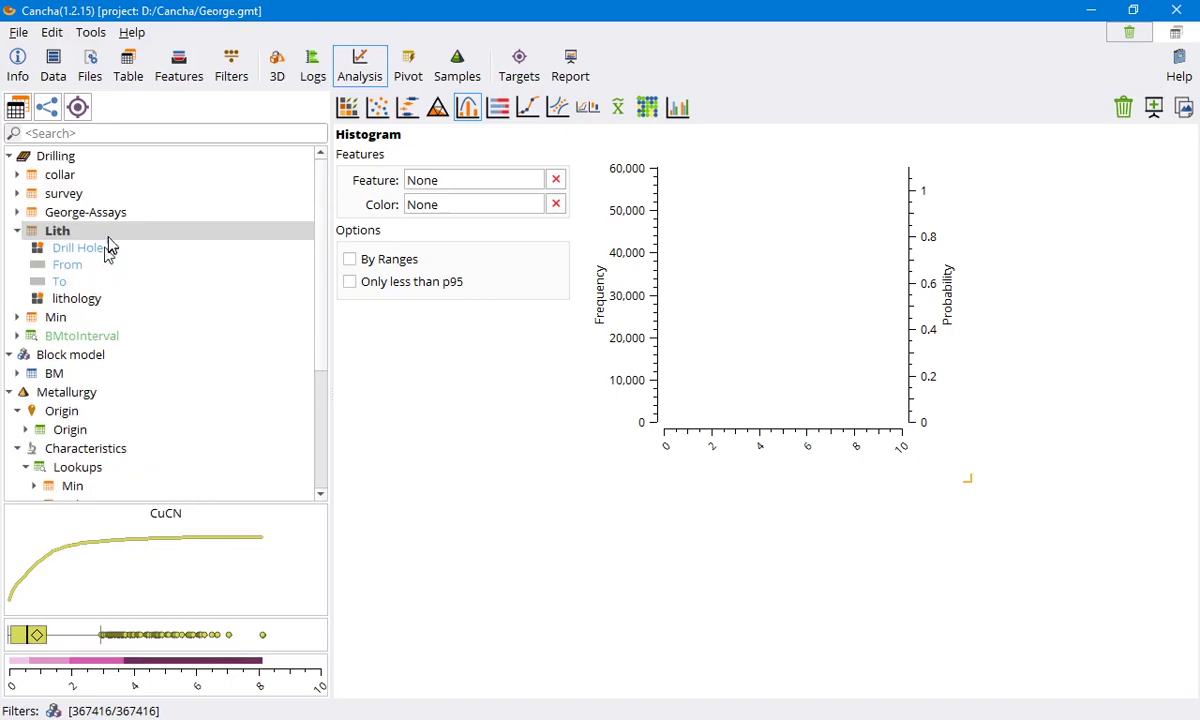
double_click(70, 220)
mouse_move(70, 280)
left_mouse_down()
mouse_move(681, 231)
mouse_move(522, 206)
mouse_move(484, 186)
left_mouse_up()
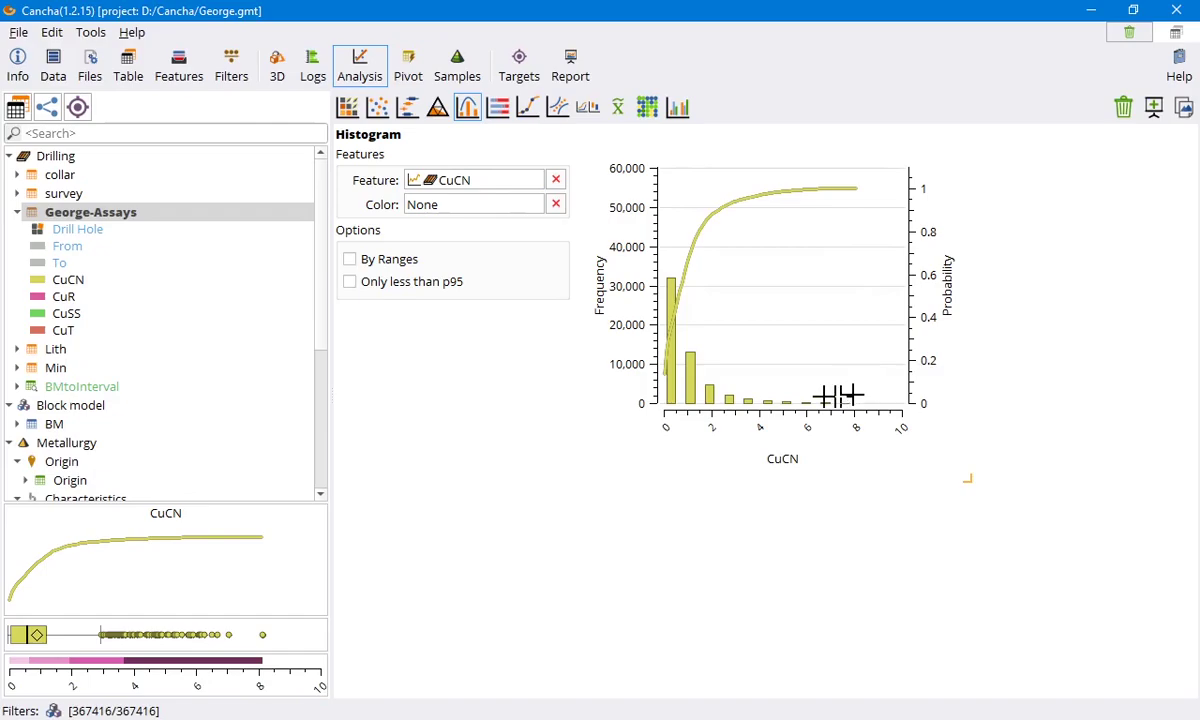
left_click_drag(953, 498, 993, 503)
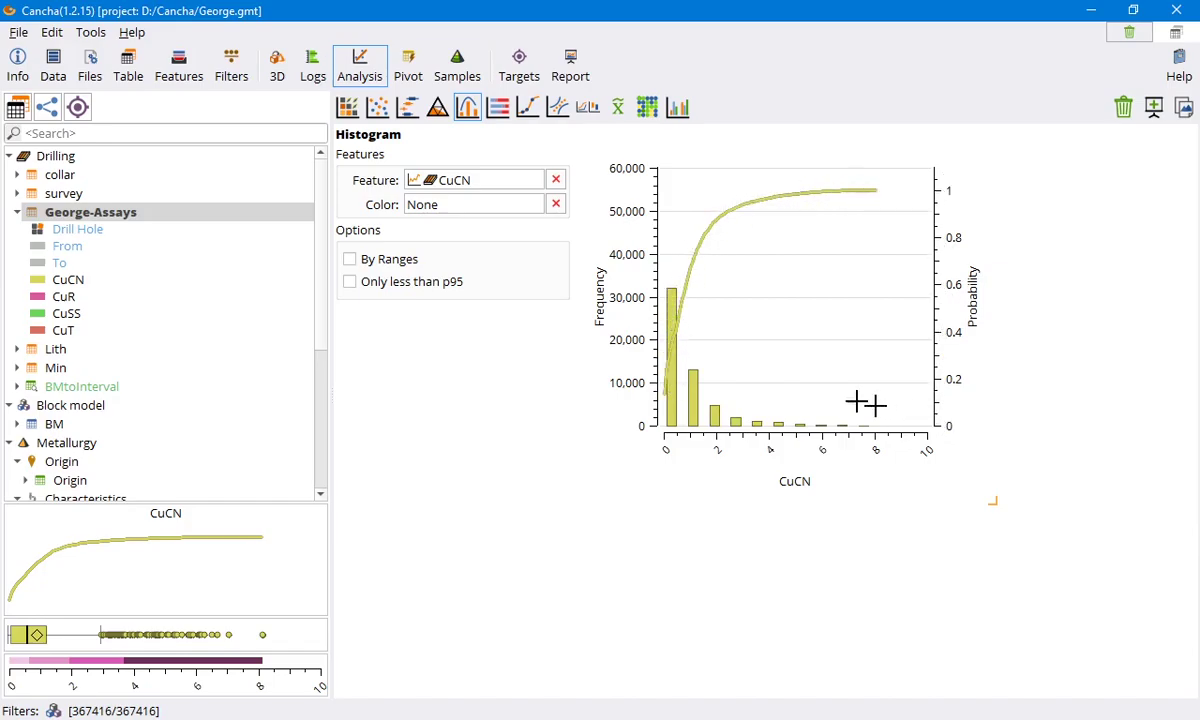
left_click(350, 259)
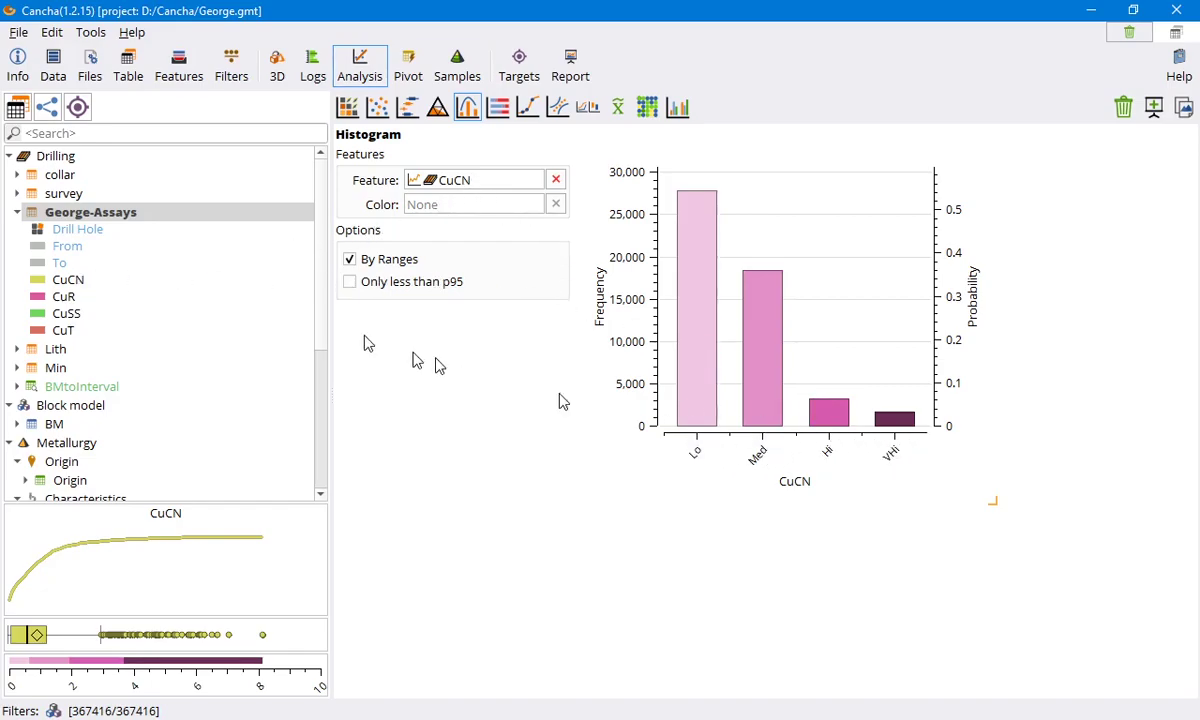
Edit the CuCN feature's legend to use 7 ranges of the Same width type and apply the change.
right_click(80, 278)
left_click(116, 286)
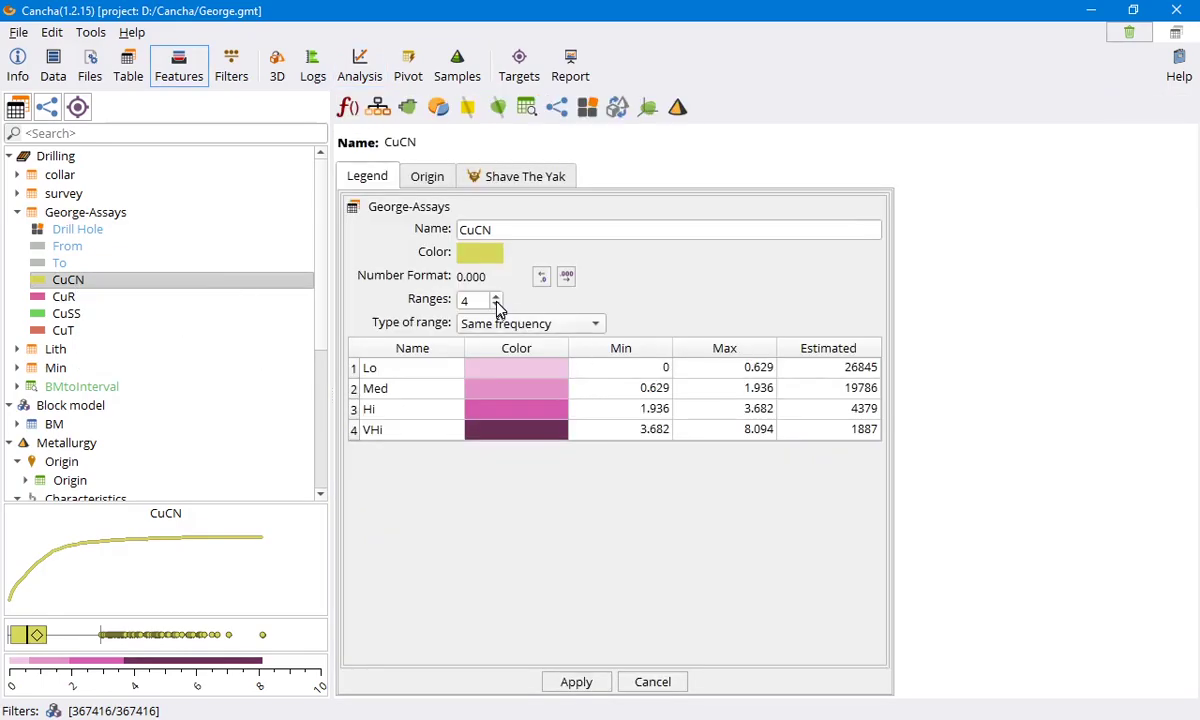
left_click(496, 306)
left_click(496, 306)
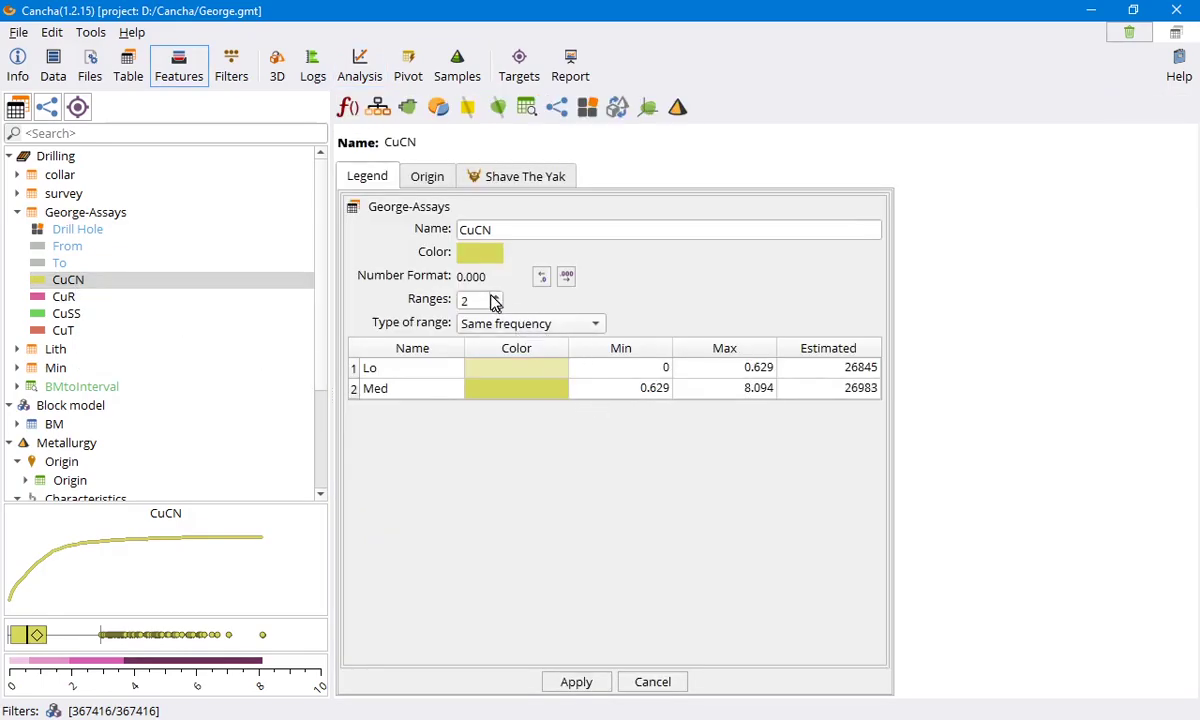
left_click(495, 296)
left_click(495, 296)
left_click(495, 296)
left_click(495, 296)
left_click(495, 296)
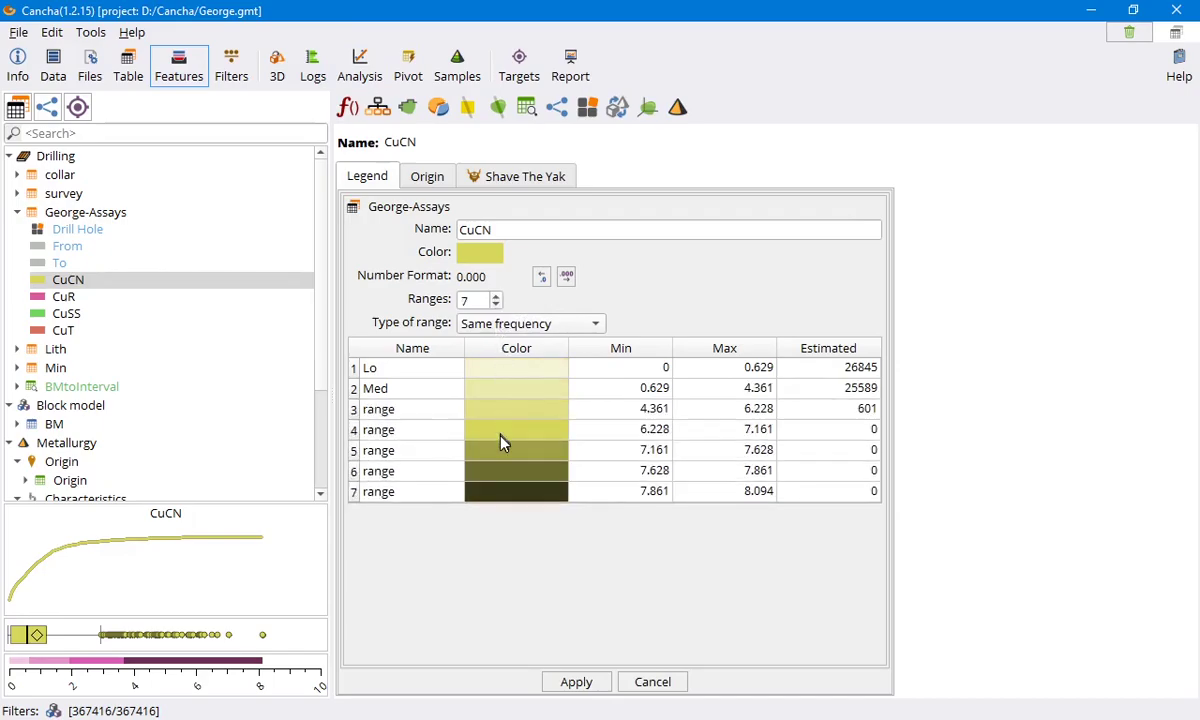
left_click(533, 325)
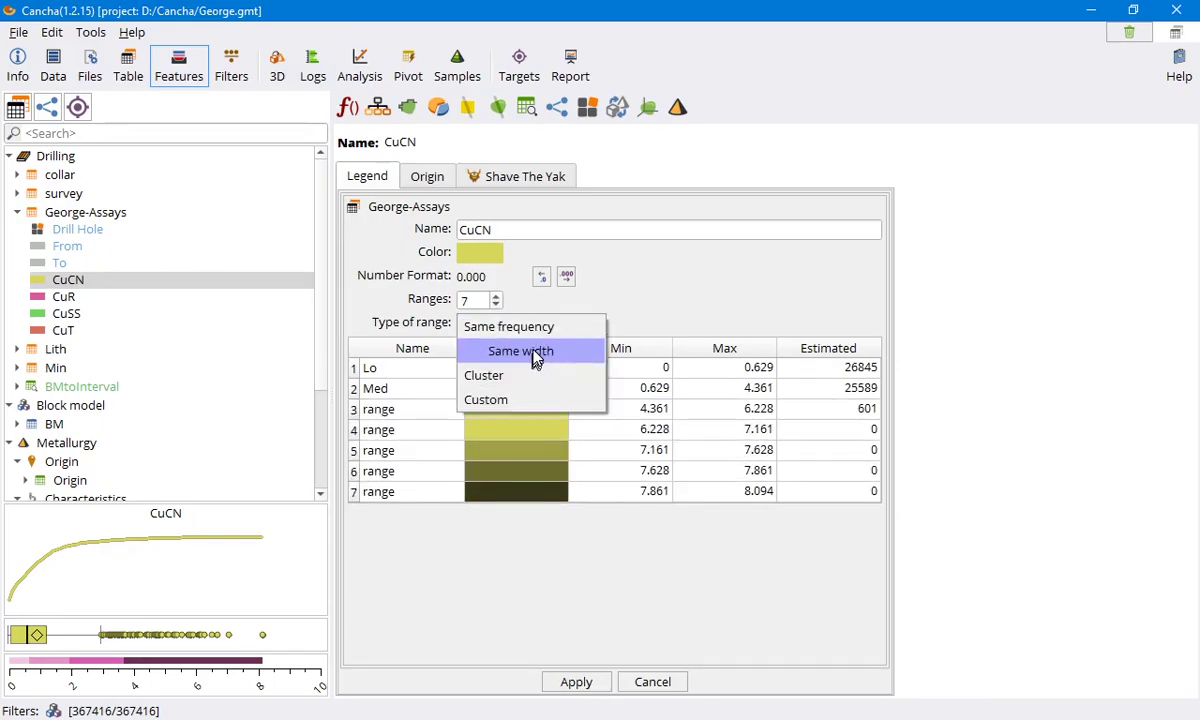
left_click(536, 352)
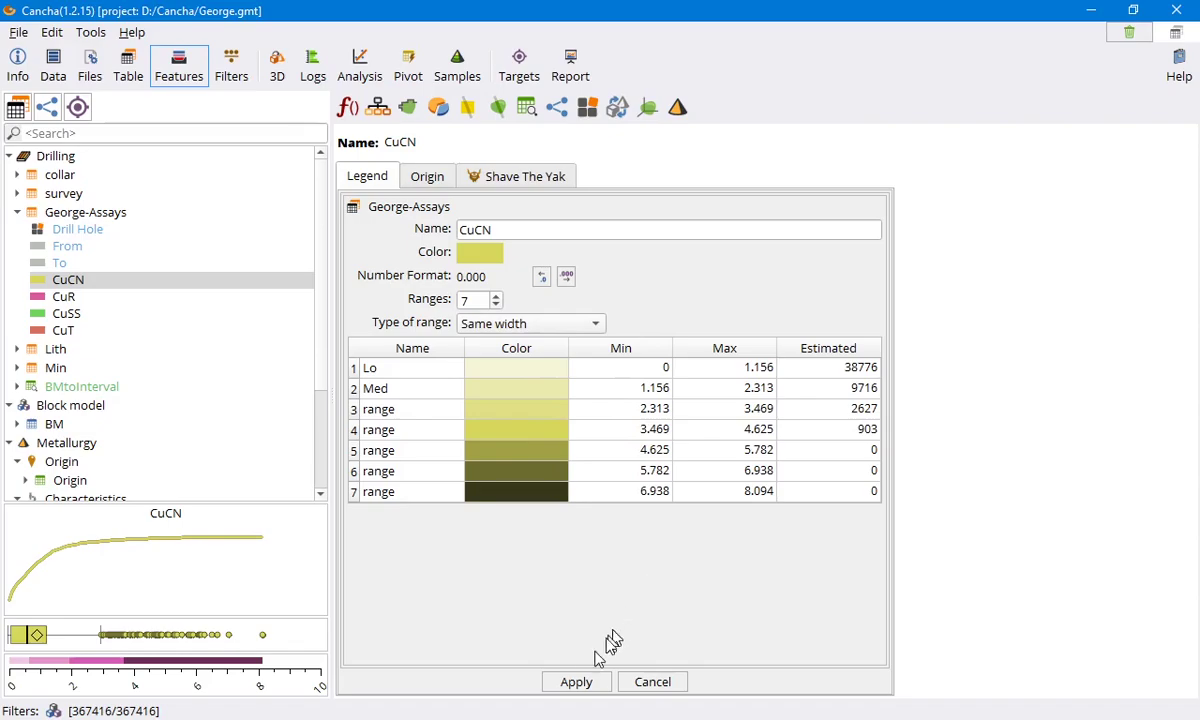
left_click(572, 682)
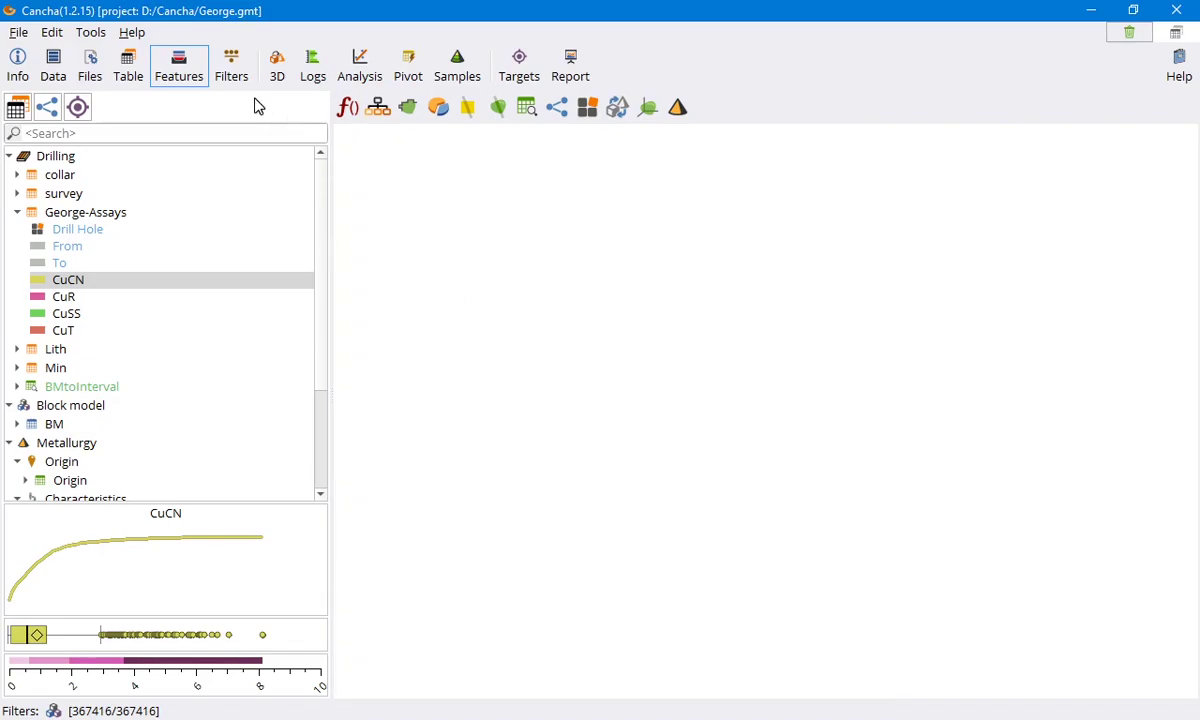
Return to the CuCN histogram in the analysis view and switch off its display by ranges.
left_click(359, 66)
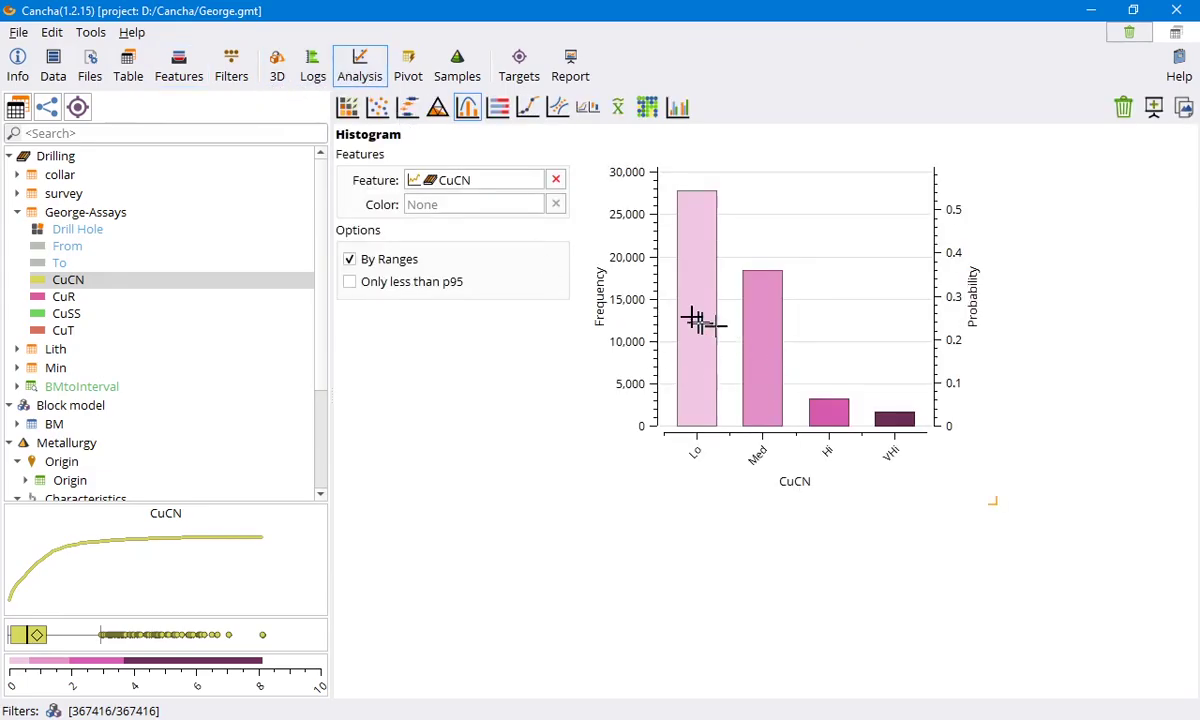
left_click(396, 263)
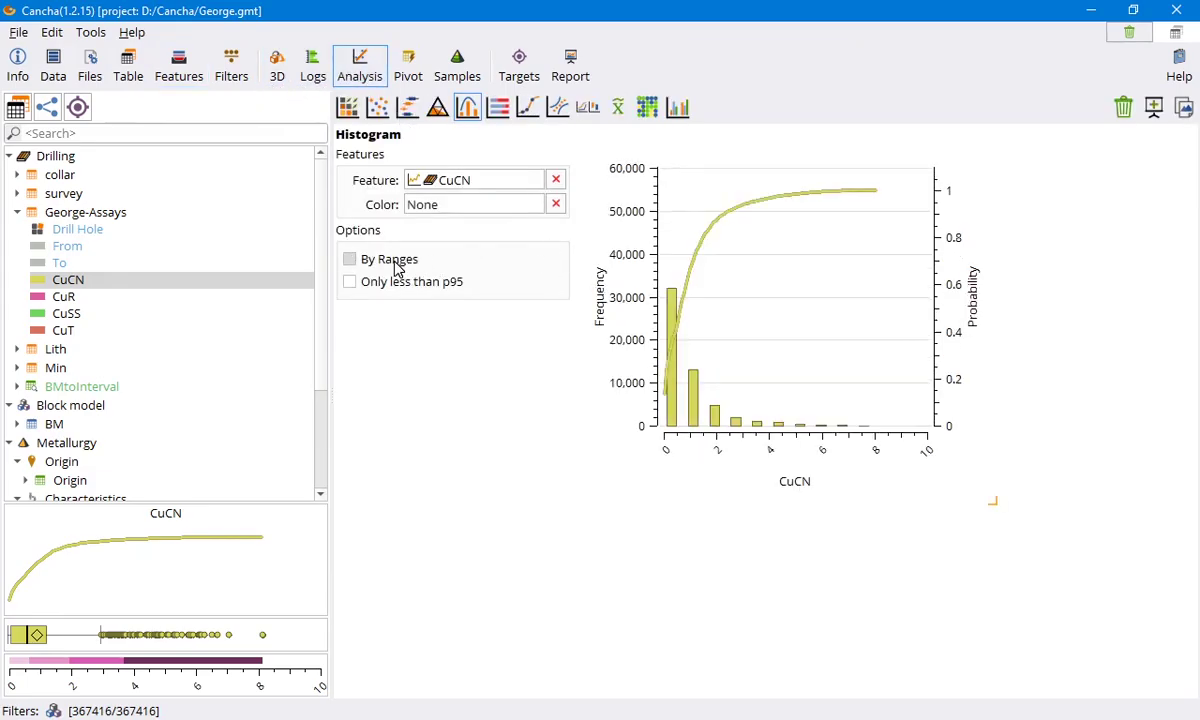
Limit the CuCN histogram to values less than p95 without ranges, and color it by lithology from the drilling Lith table.
left_click(397, 265)
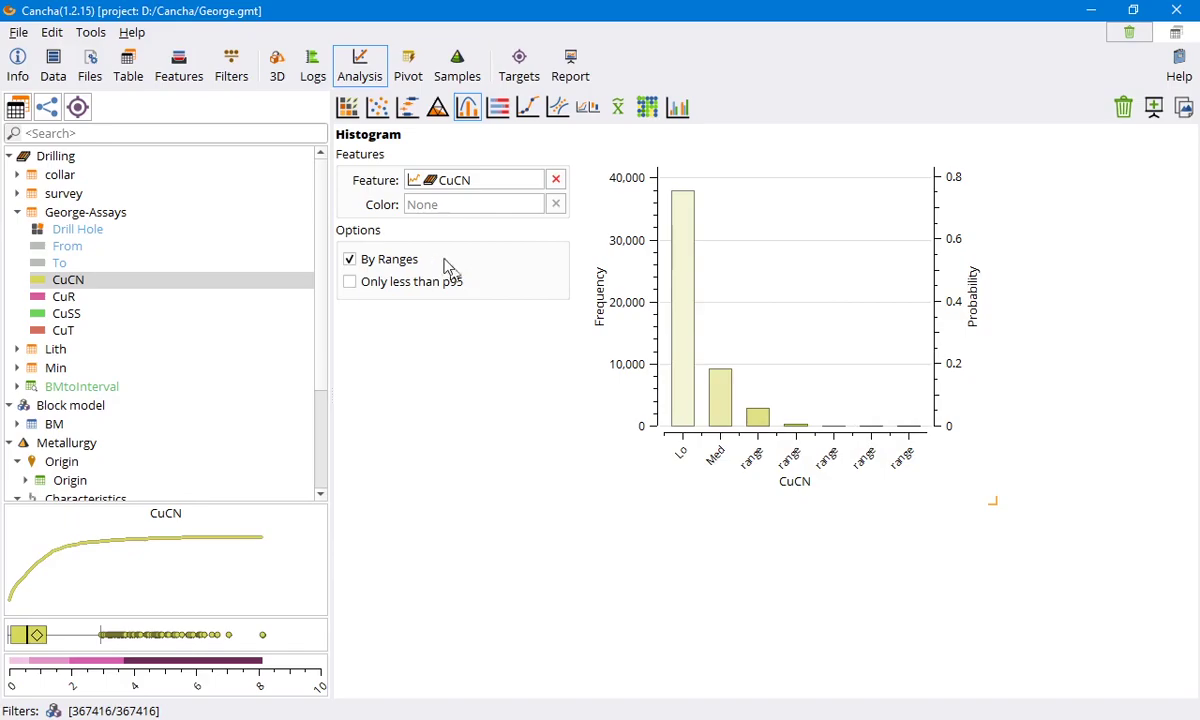
left_click(398, 258)
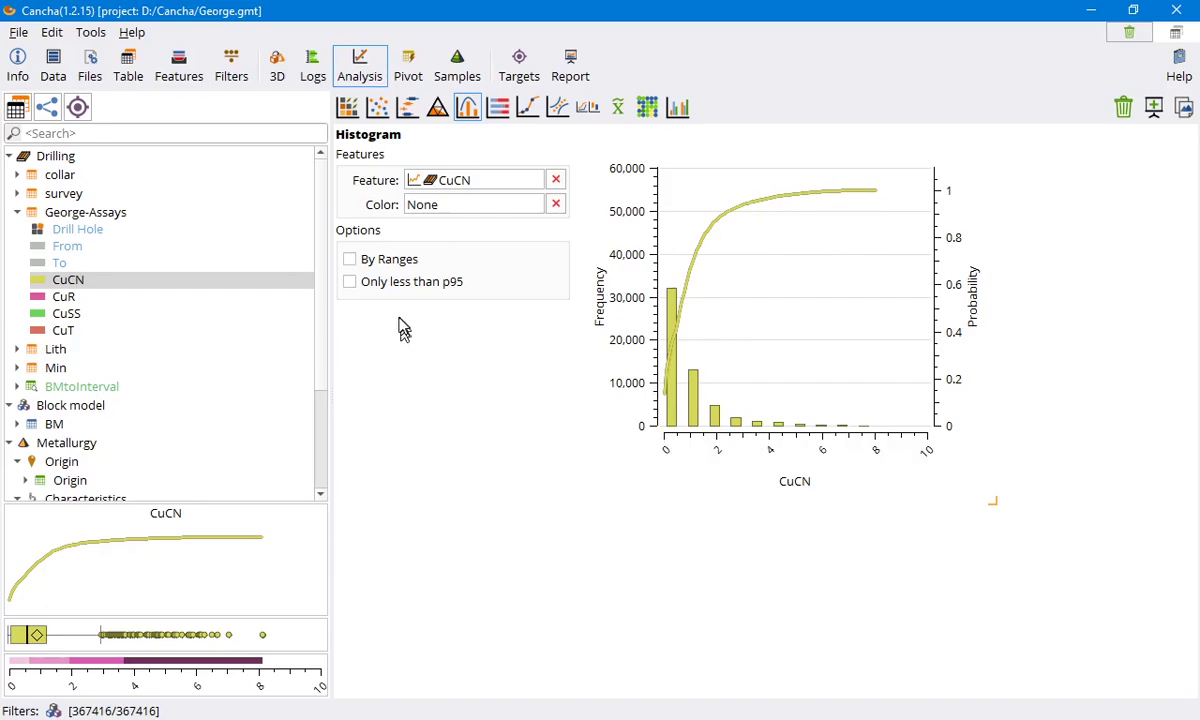
left_click(385, 281)
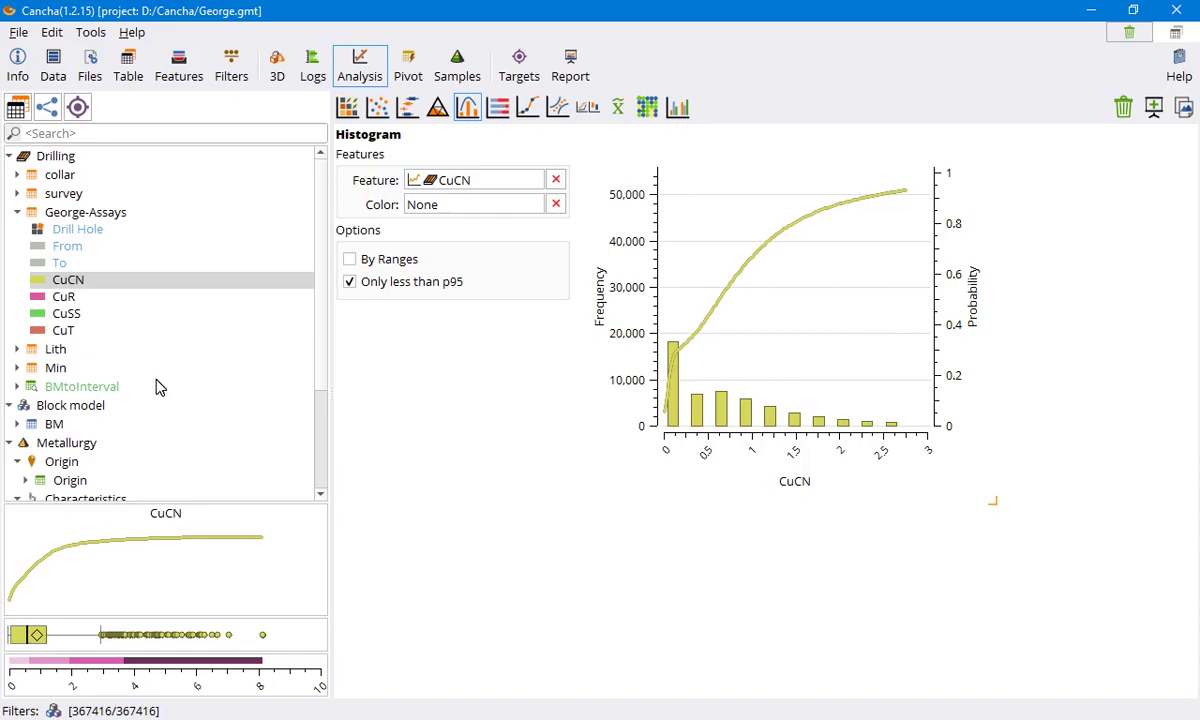
left_click(58, 349)
left_click_drag(76, 296, 461, 226)
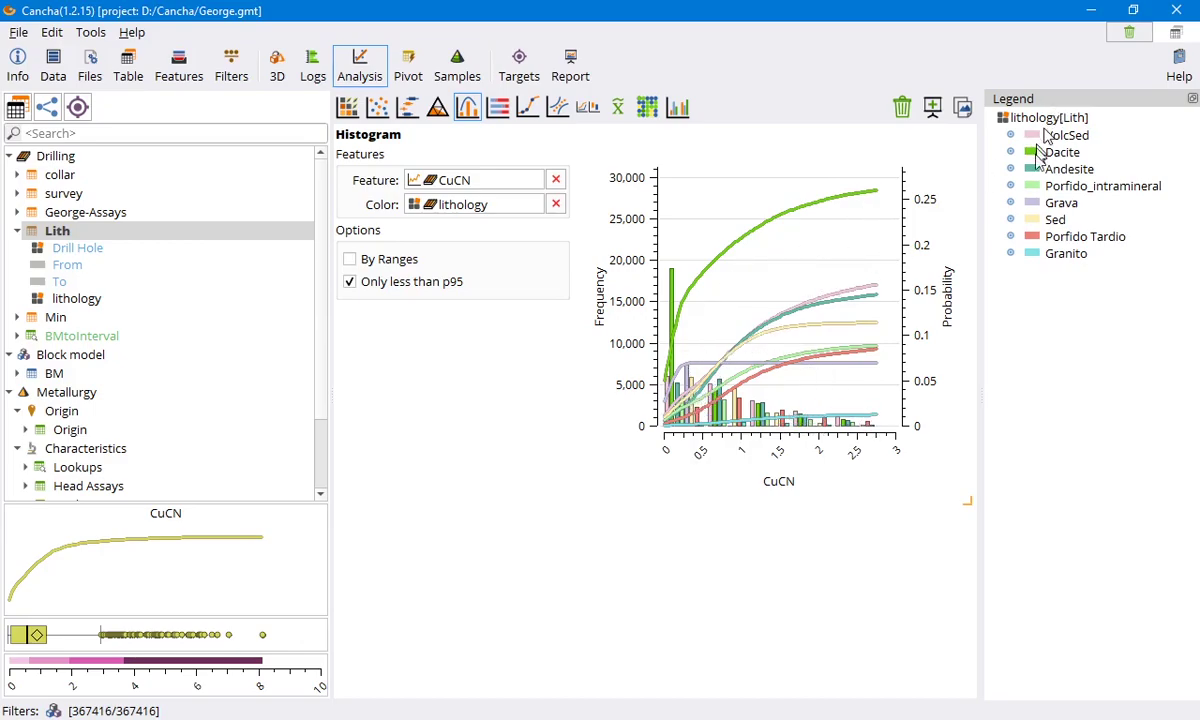
Hide VolcSed, Dacite, Andesite, Porfido_intramineral and Grava in the histogram's lithology legend.
left_click(1010, 135)
left_click(1010, 152)
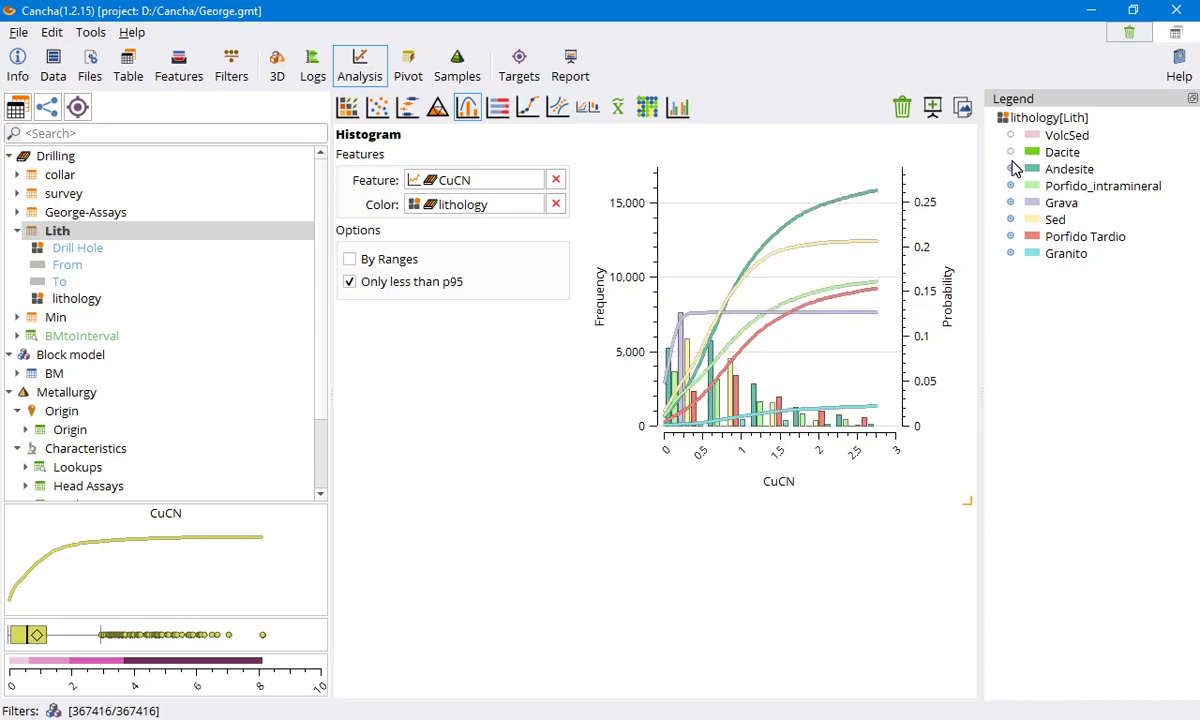
left_click(1010, 169)
left_click(1010, 187)
left_click(1010, 203)
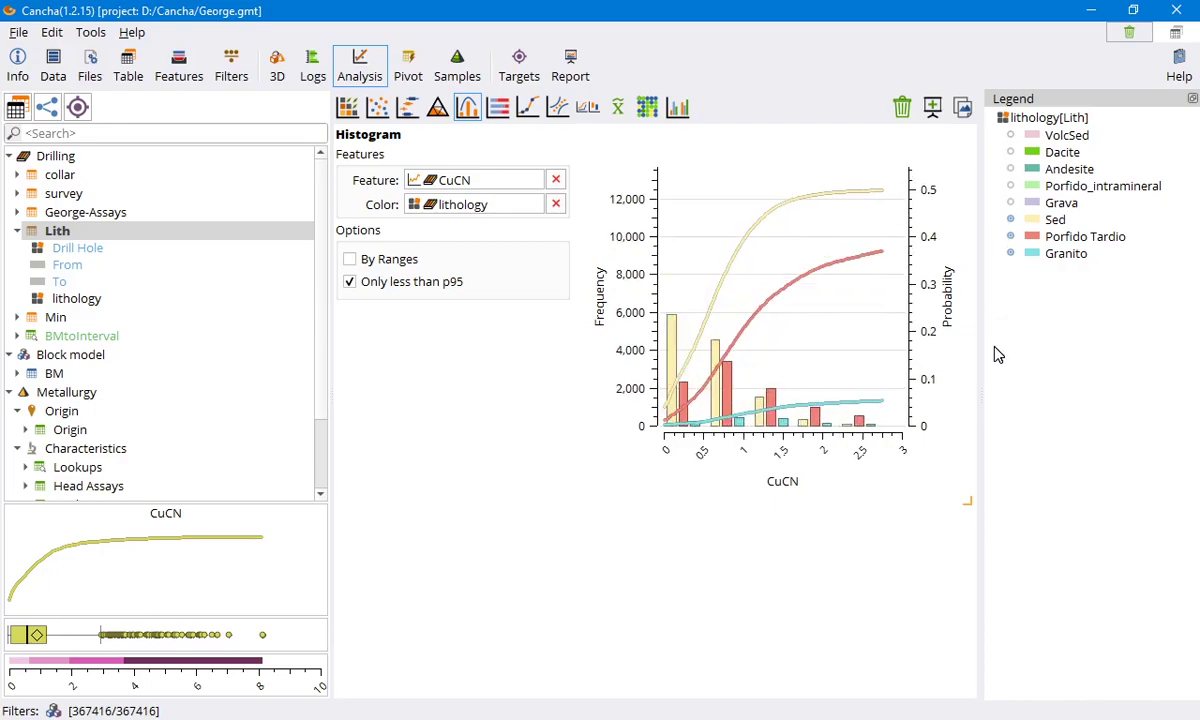
Show VolcSed, Dacite, Andesite, Porfido_intramineral and Grava again in the histogram.
left_click(1010, 135)
left_click(1010, 152)
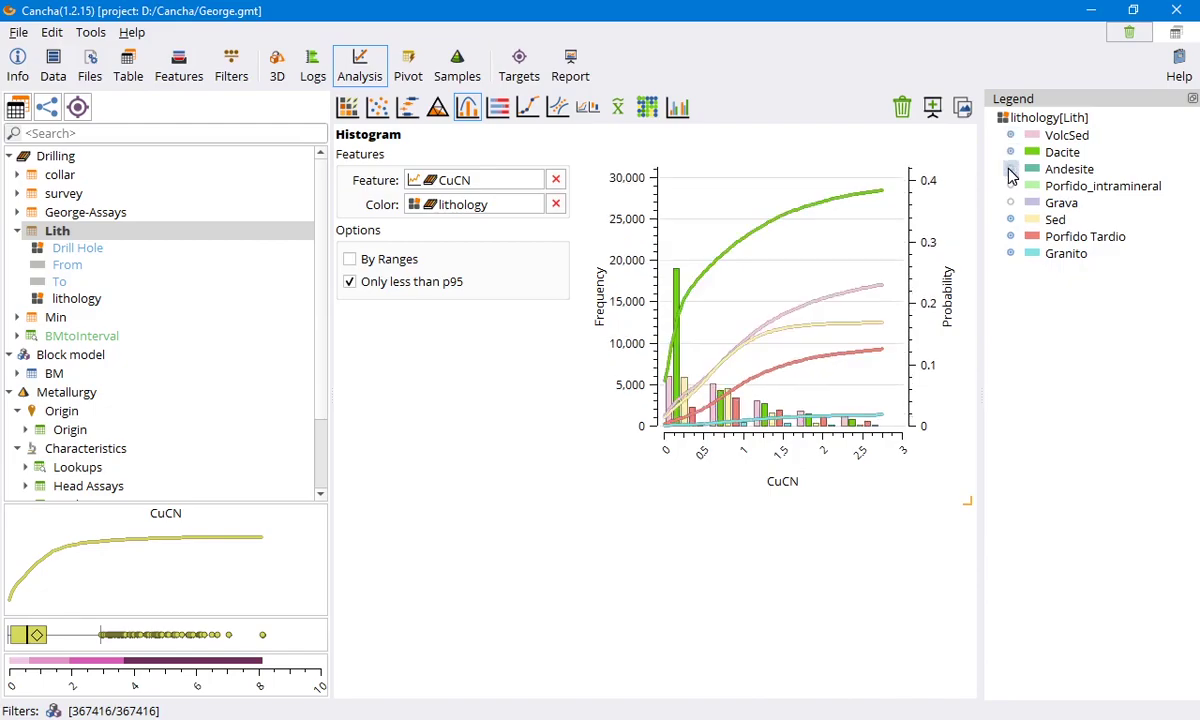
left_click(1010, 169)
left_click(1010, 186)
left_click(1010, 203)
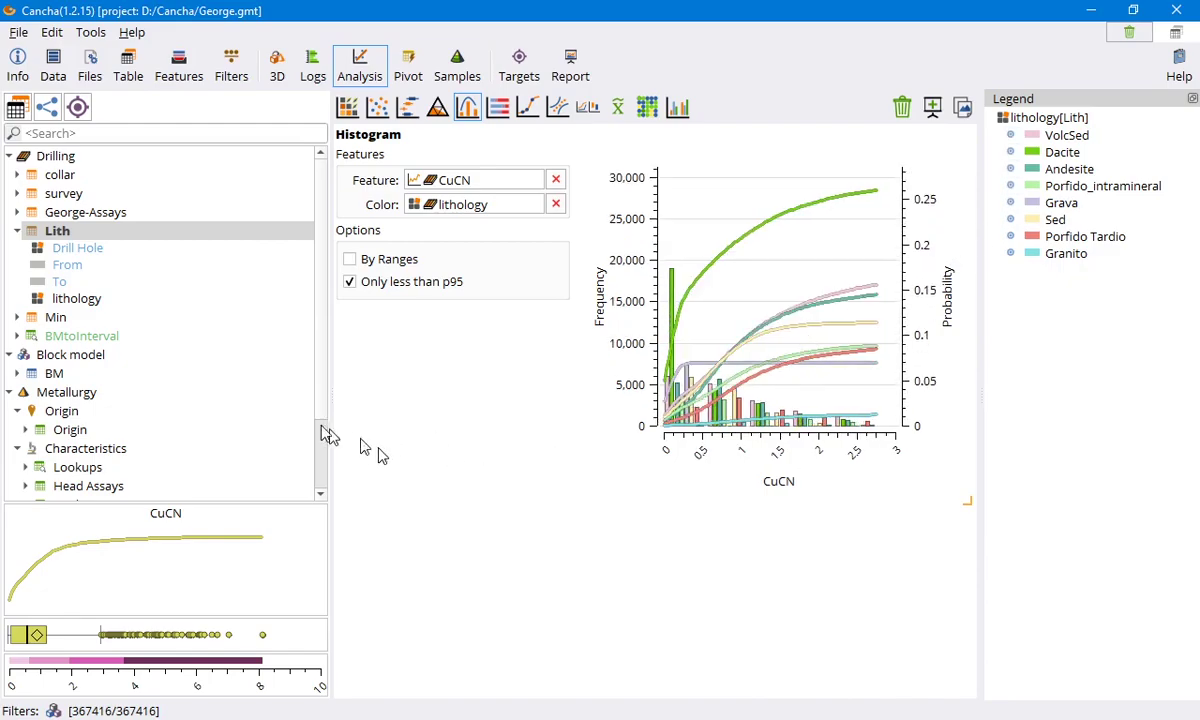
Replace the histogram's features with Bwi colored by Phase from the metallurgy Comm Result table, without the p95 limit.
scroll(262, 405, "down", 2)
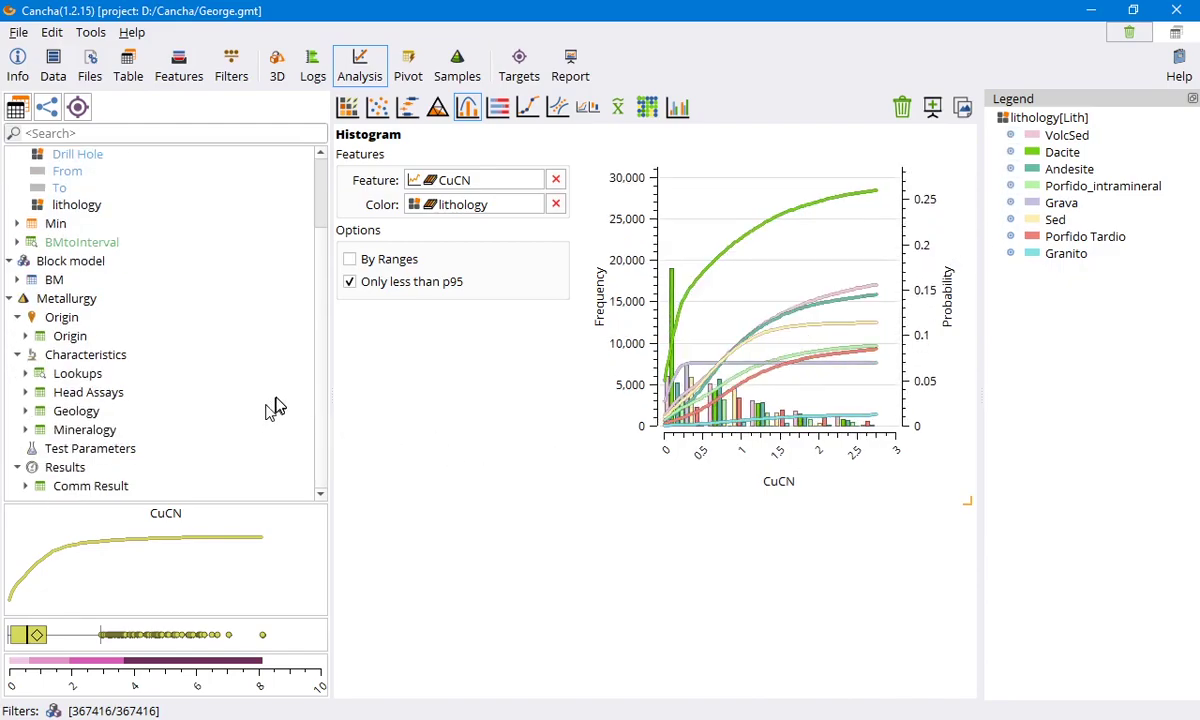
double_click(87, 487)
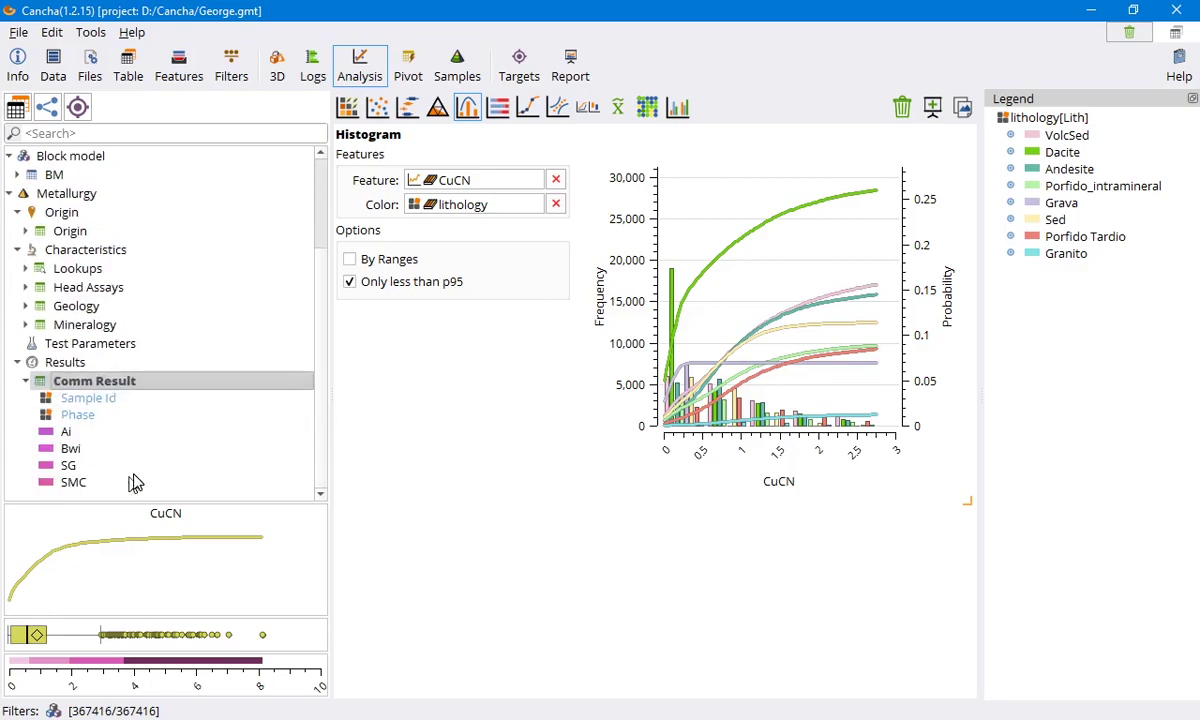
left_click(556, 180)
left_click(556, 203)
left_click_drag(66, 432, 416, 187)
left_click(388, 283)
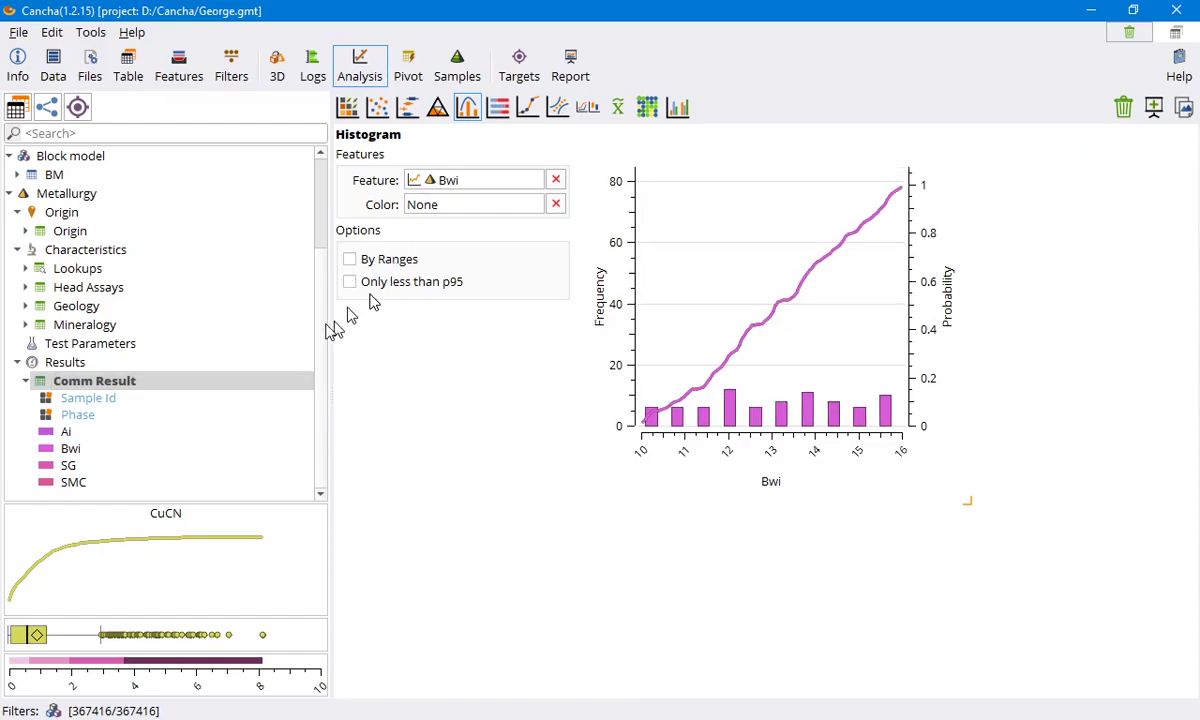
left_click_drag(80, 415, 428, 201)
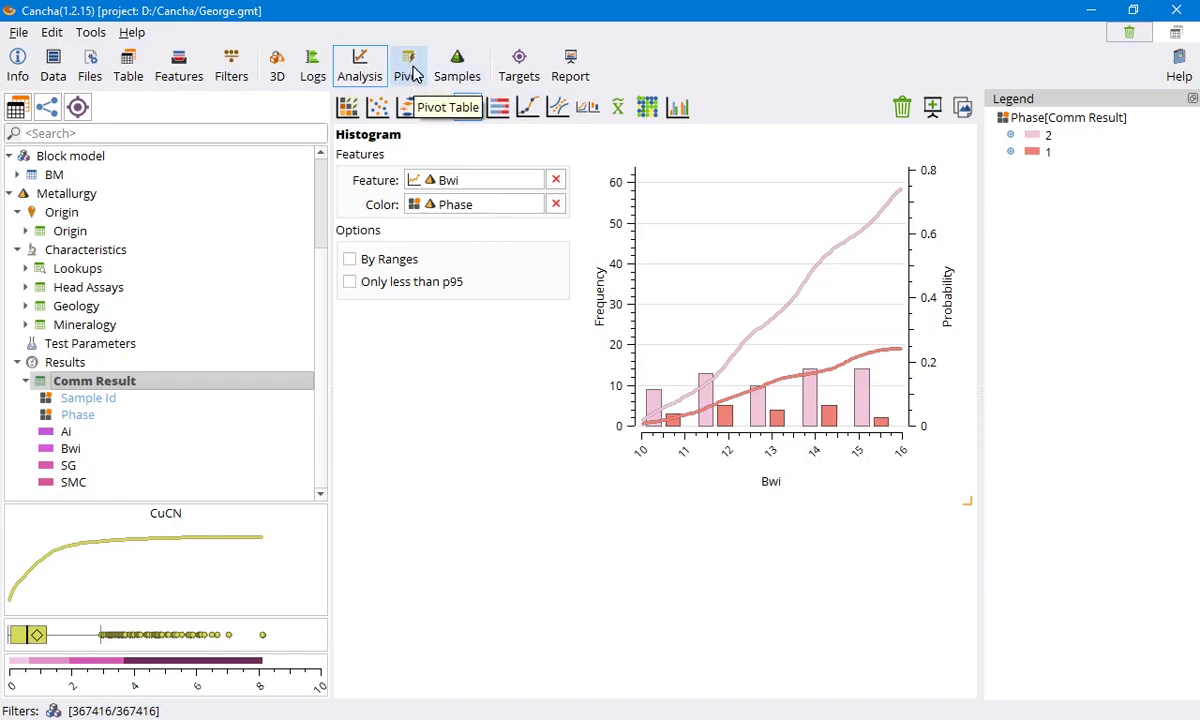
Create a ratio chart of CuSS, CuCN and CuR from the drilling George-Assays table and enlarge it slightly.
left_click(497, 108)
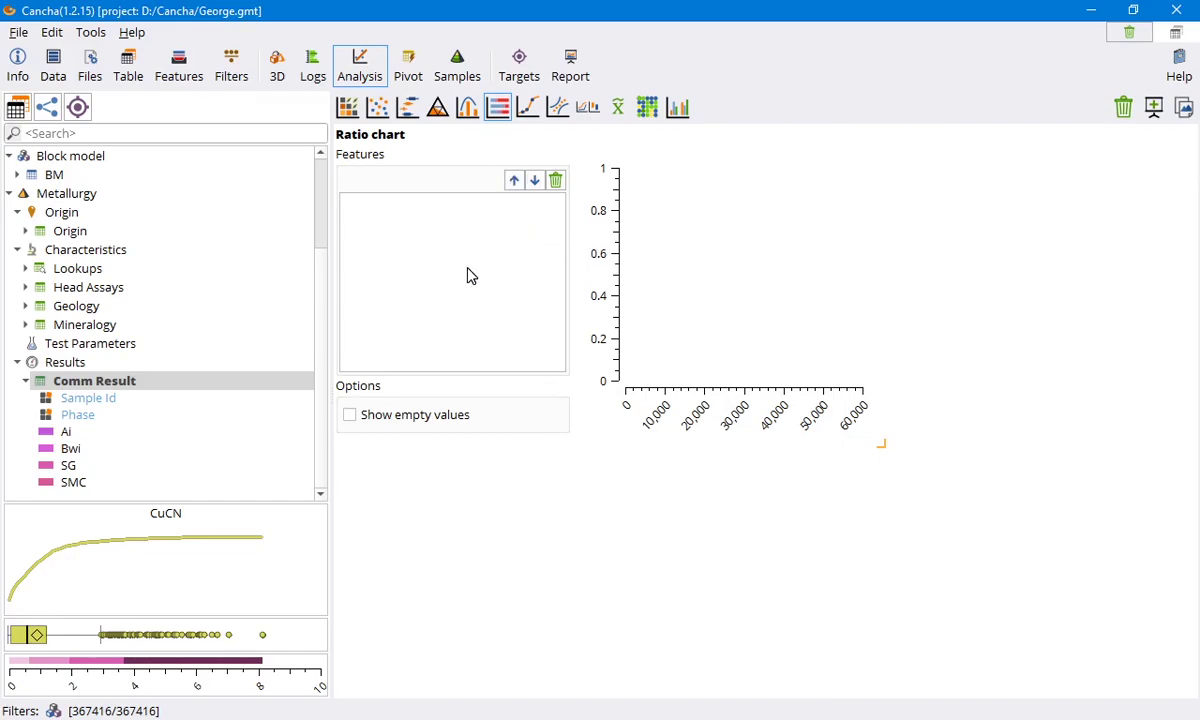
double_click(54, 175)
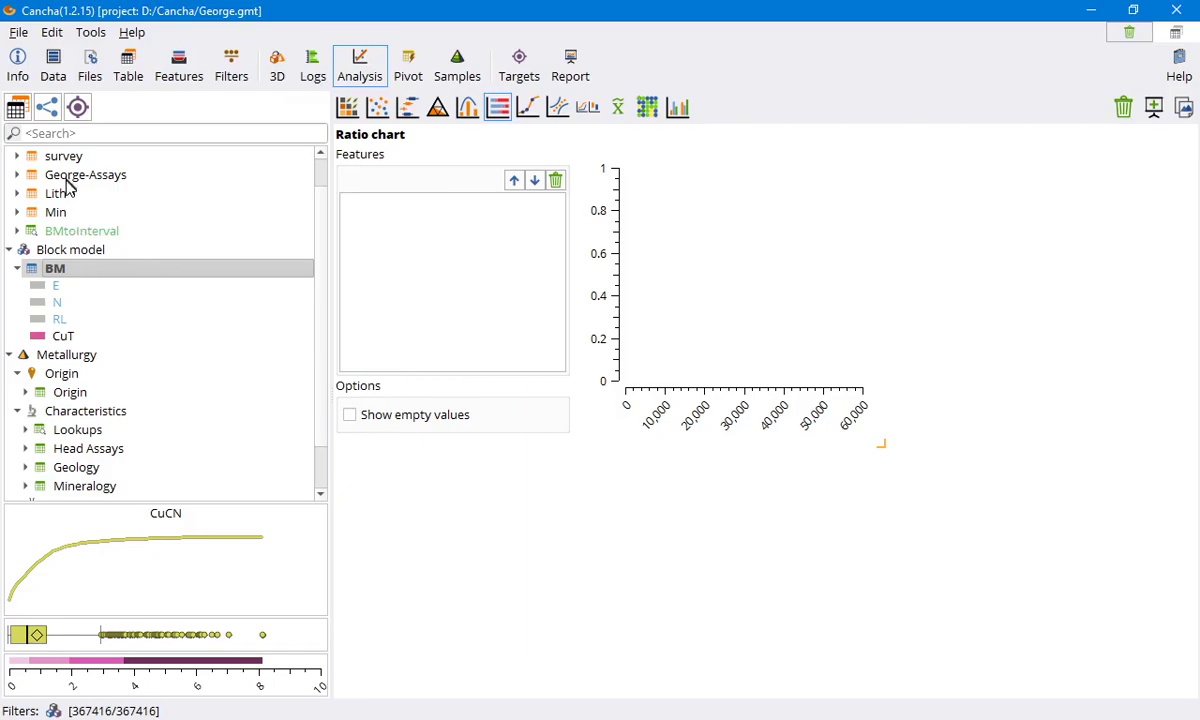
scroll(72, 190, "up", 1)
double_click(95, 213)
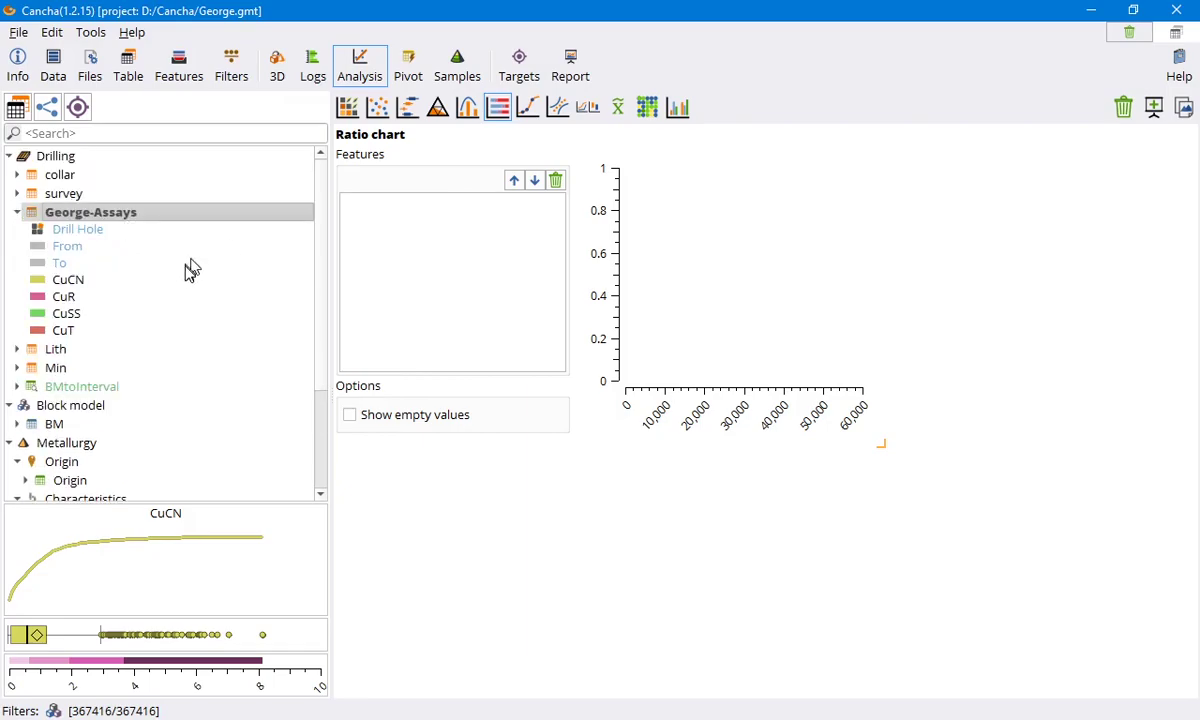
left_click_drag(75, 315, 380, 290)
left_click(63, 297)
left_click_drag(68, 281, 388, 285)
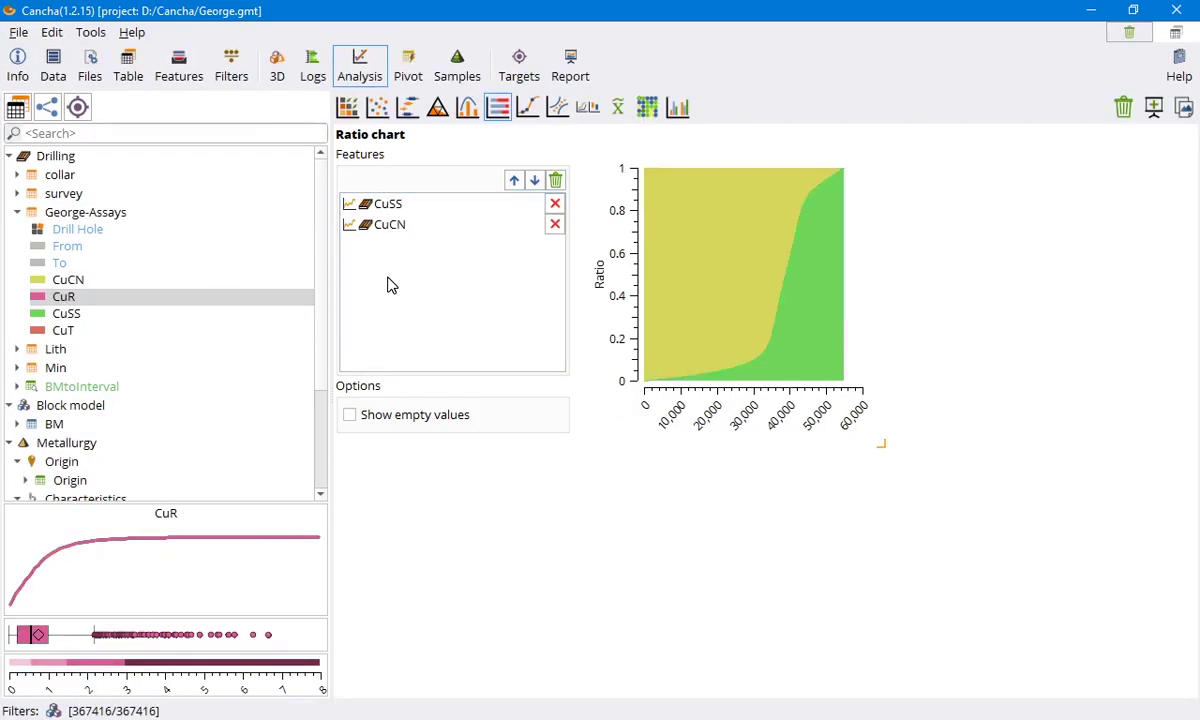
left_click_drag(62, 300, 390, 304)
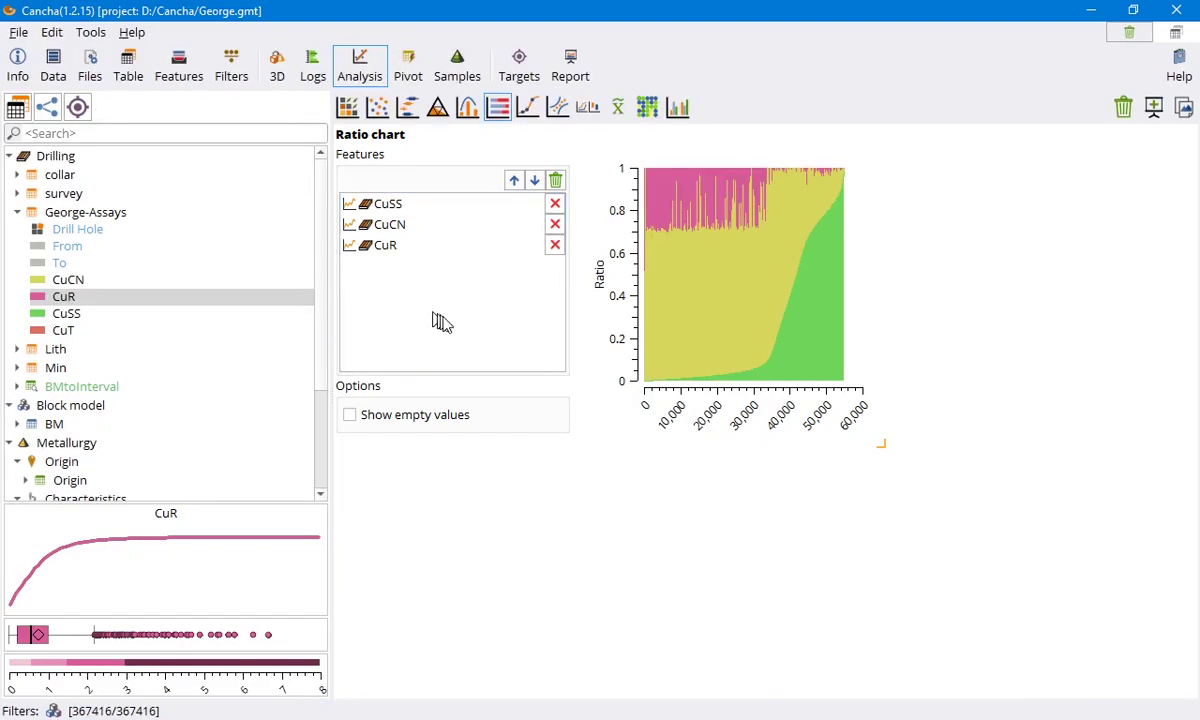
left_click_drag(877, 448, 959, 485)
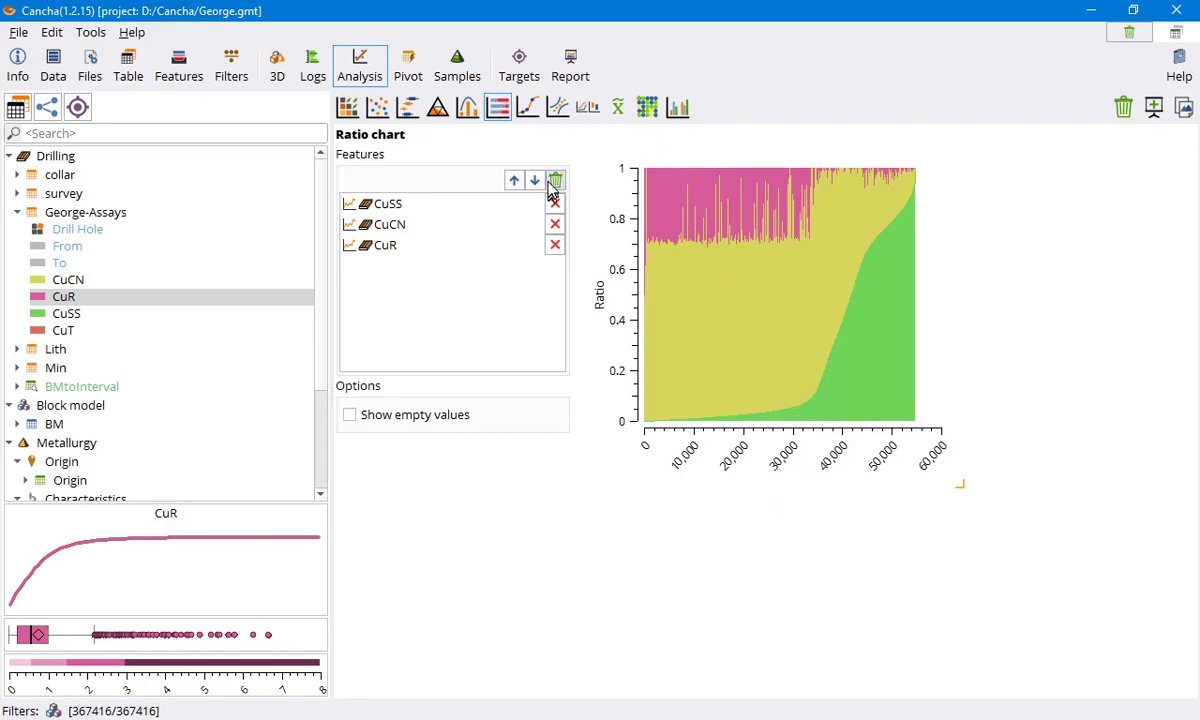
Create an enlarged distribution plot of Bwi from the Comm Result table, benchmarked against WiBM and grouped by Phase.
left_click(527, 110)
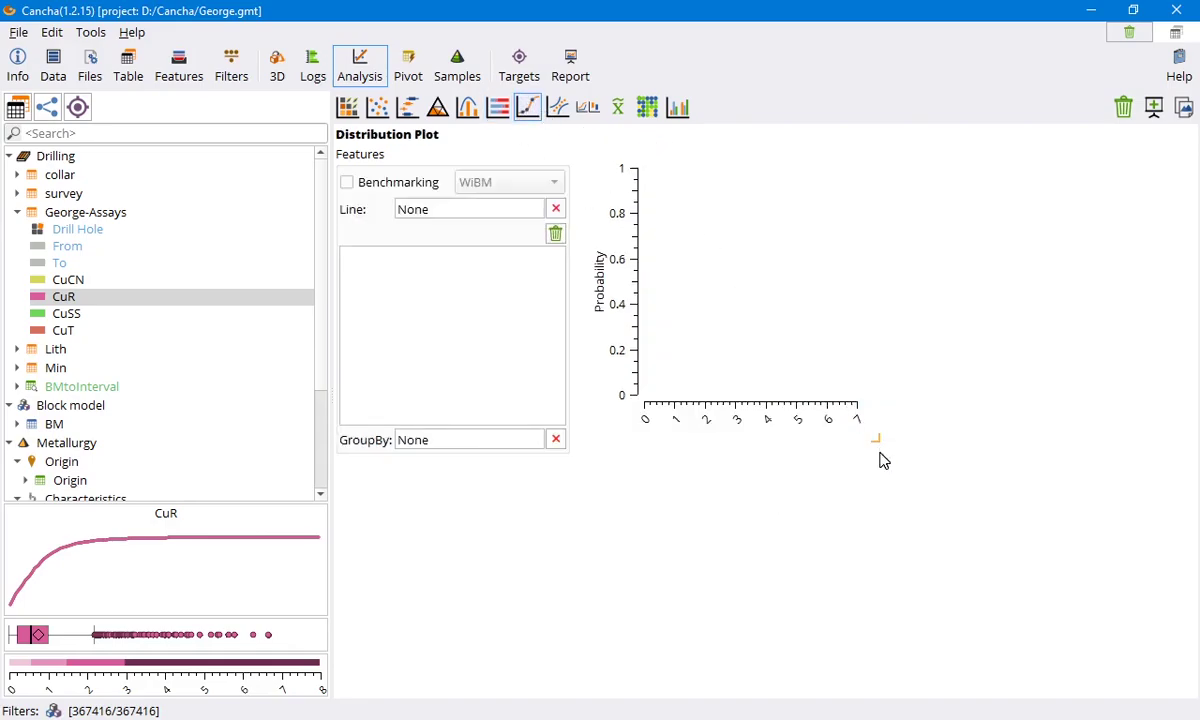
left_click_drag(868, 440, 933, 484)
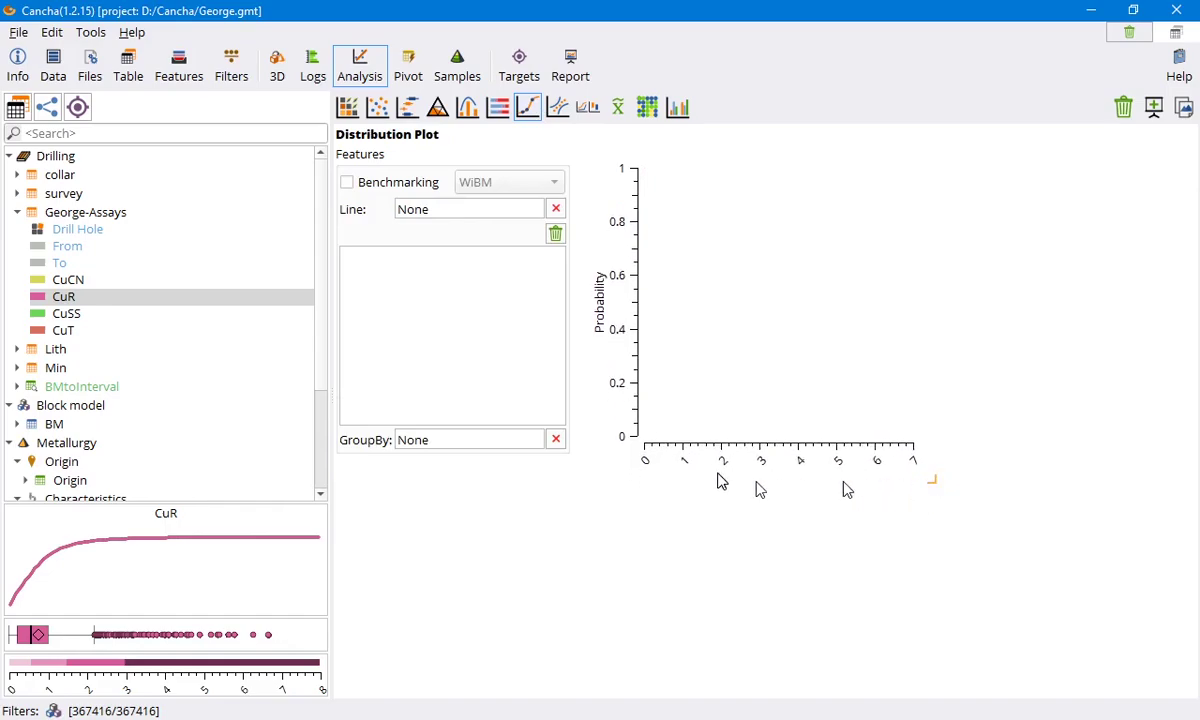
scroll(130, 335, "down", 3)
double_click(96, 488)
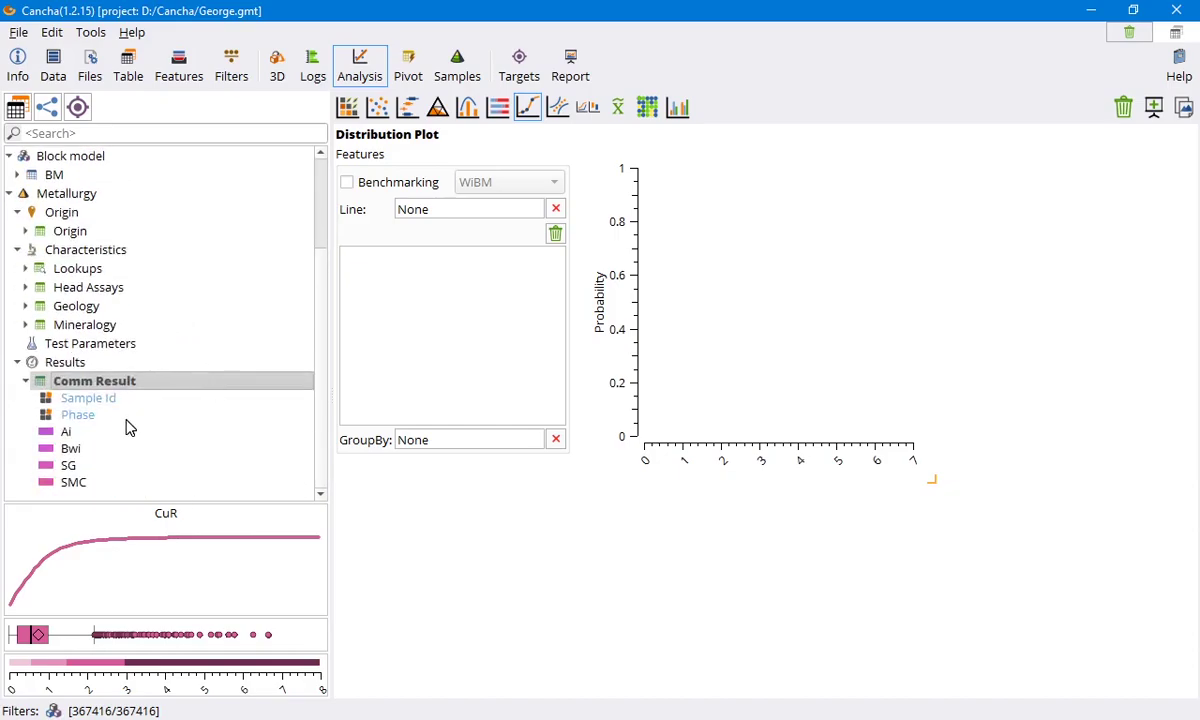
left_click_drag(70, 440, 396, 340)
left_click(346, 182)
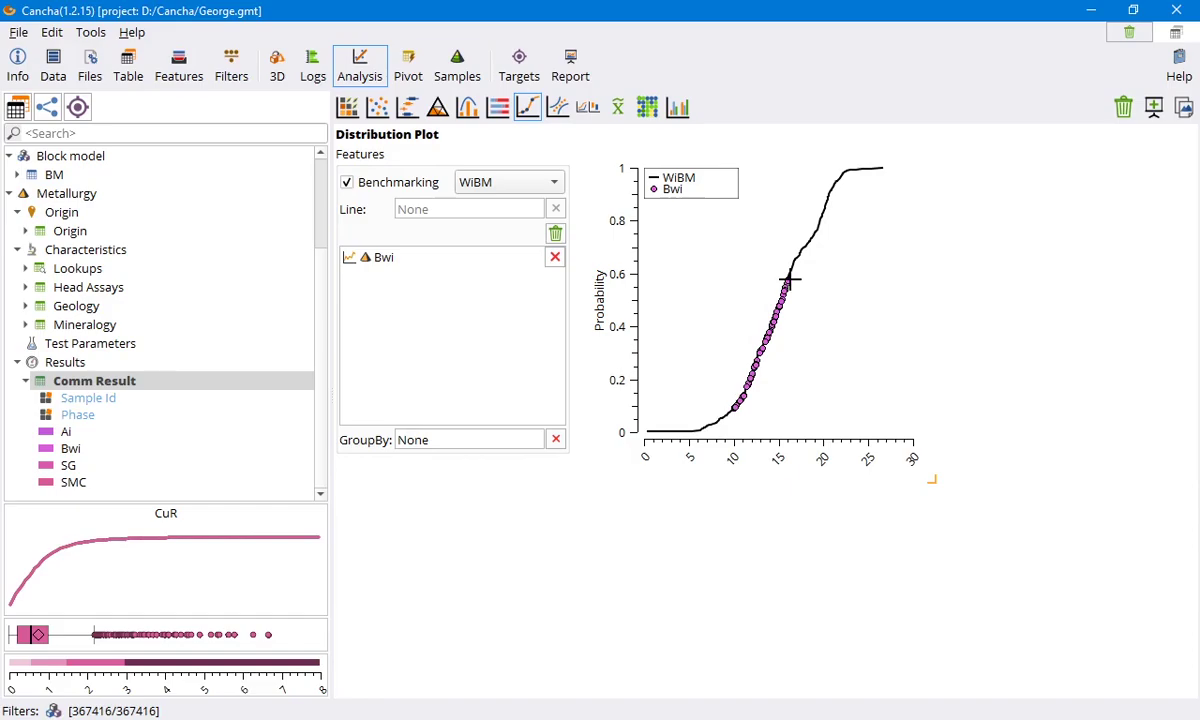
left_click(92, 449)
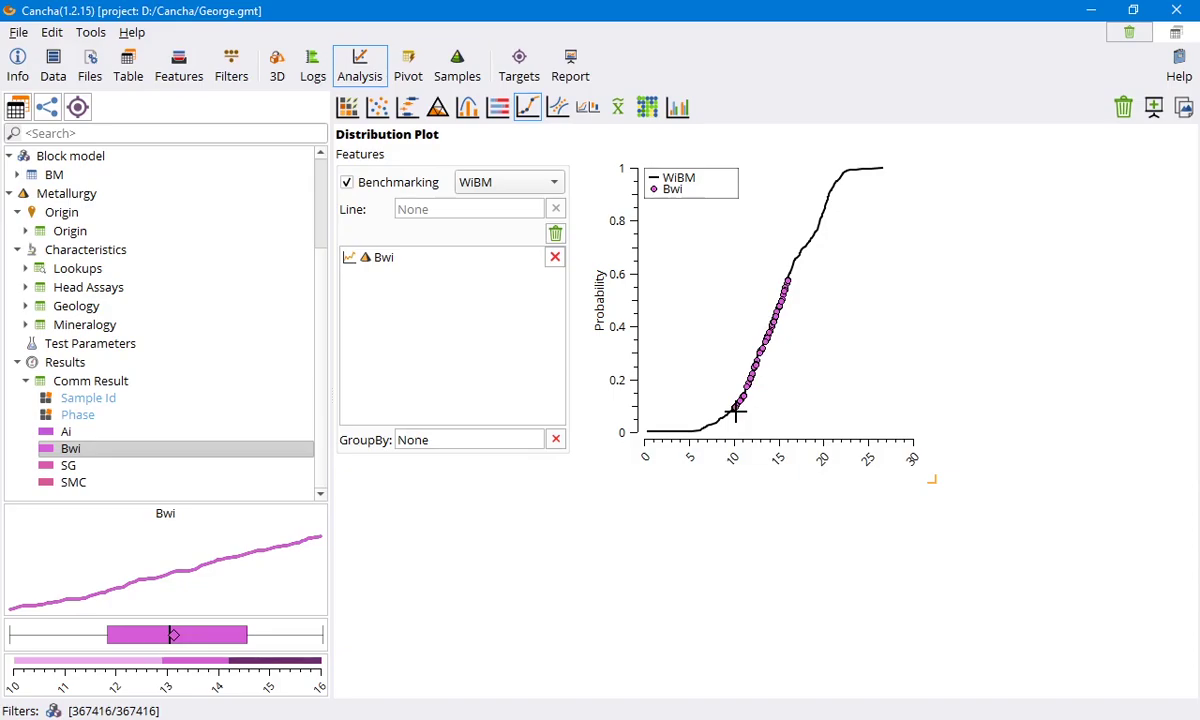
left_click_drag(78, 414, 458, 455)
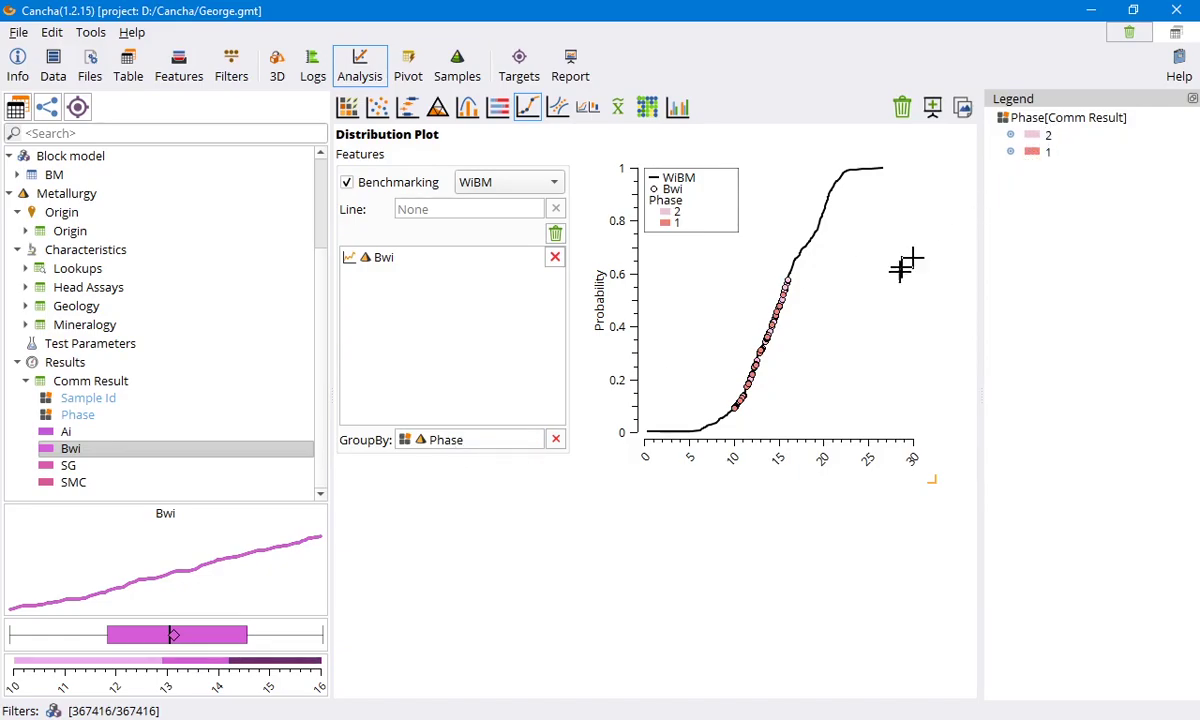
Assign orange to Phase 1 and light green to Phase 2 in the Phase legend, apply it and return to the distribution plot.
right_click(91, 414)
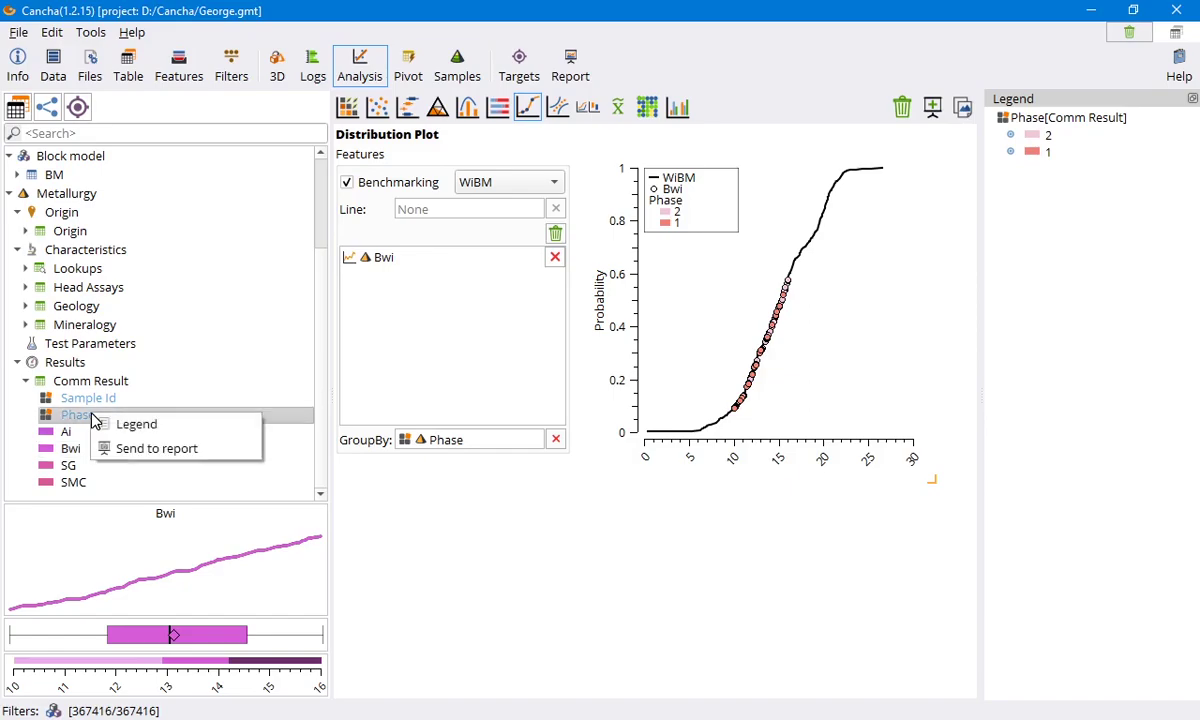
left_click(136, 424)
left_click_drag(481, 330, 482, 268)
left_click_drag(437, 408, 447, 290)
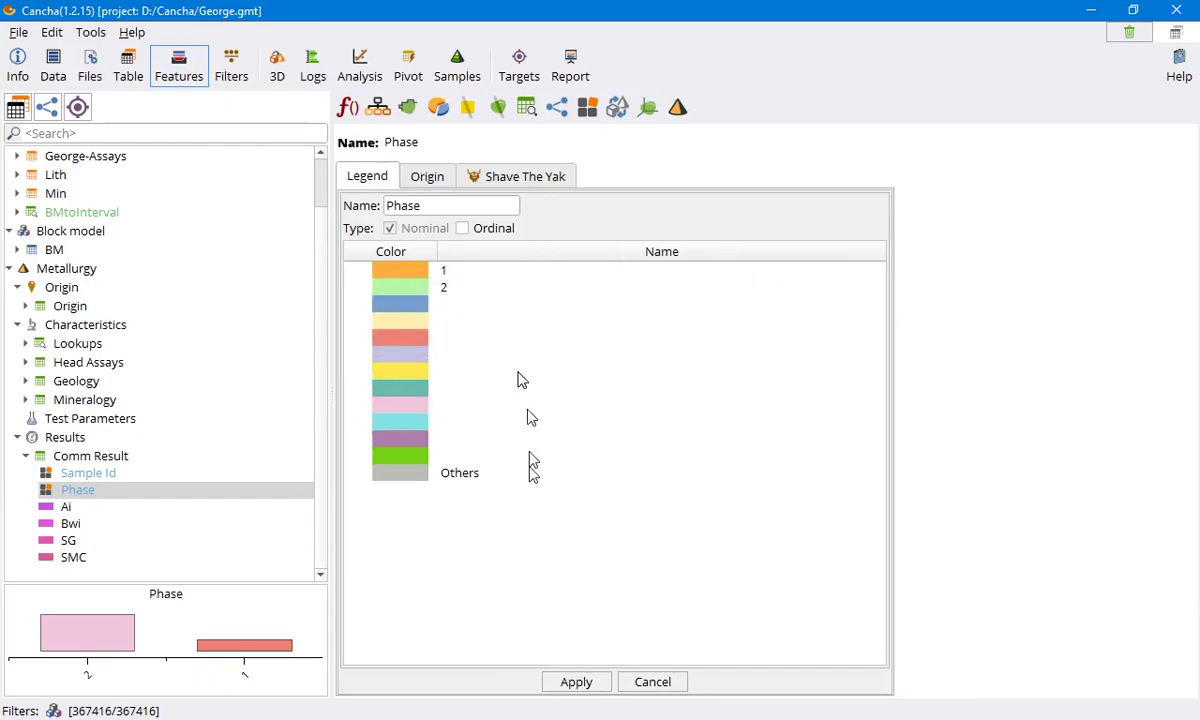
left_click(580, 688)
left_click(375, 76)
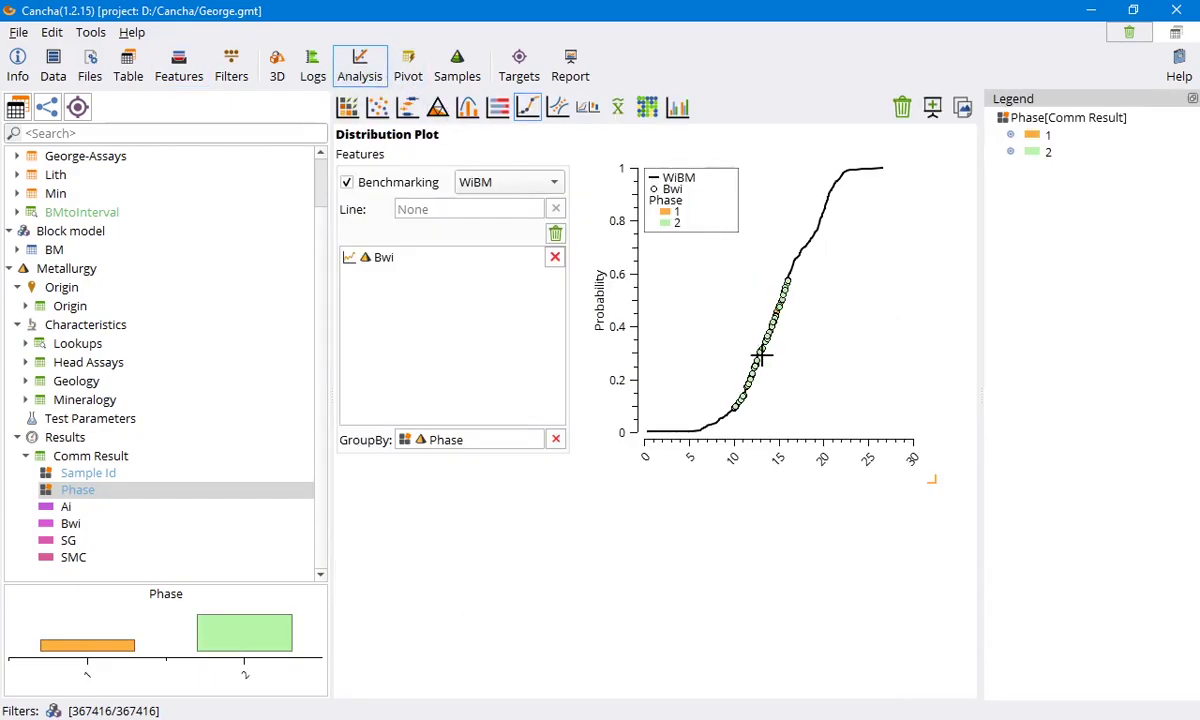
View the distribution plot with and without Phase 2, and look through the available benchmarking variables, keeping WiBM.
left_click(1010, 152)
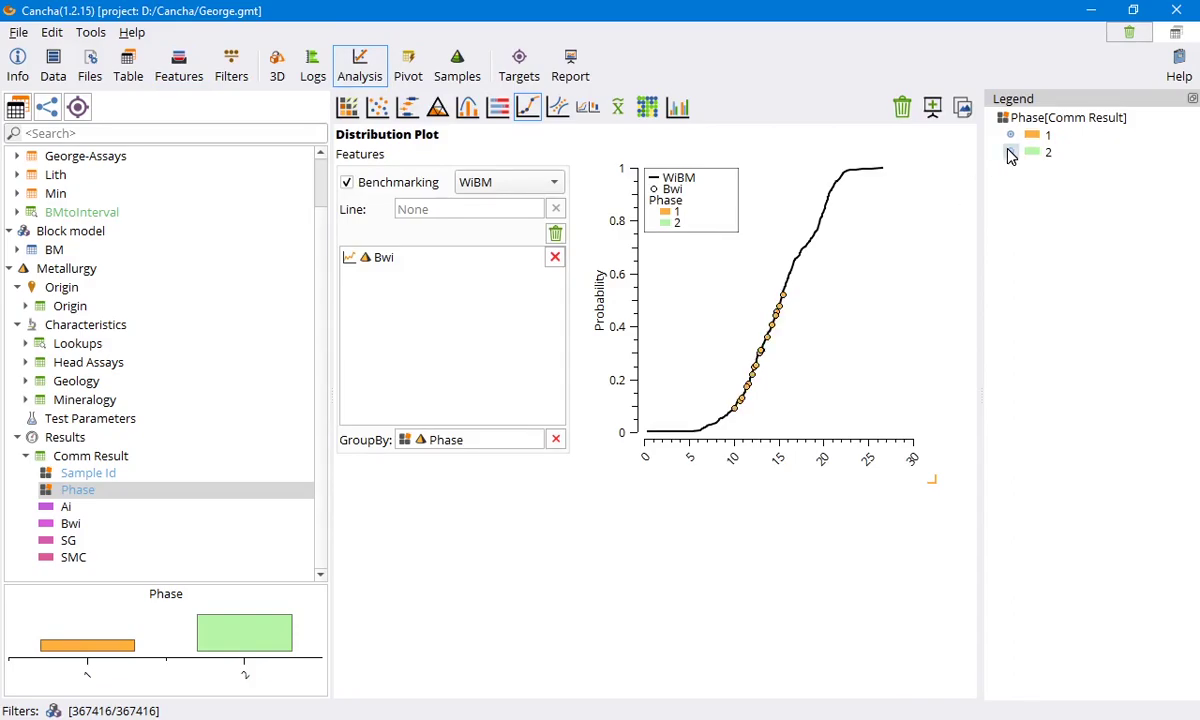
left_click(1011, 152)
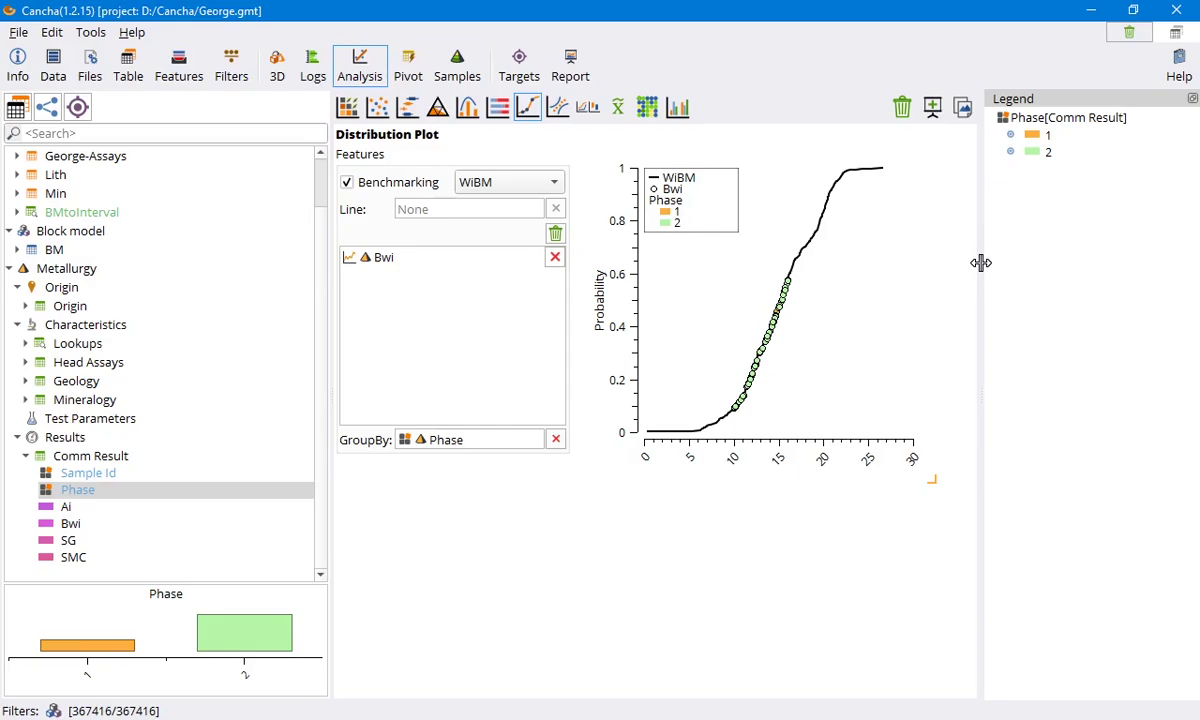
left_click(505, 184)
left_click(505, 184)
left_click(505, 184)
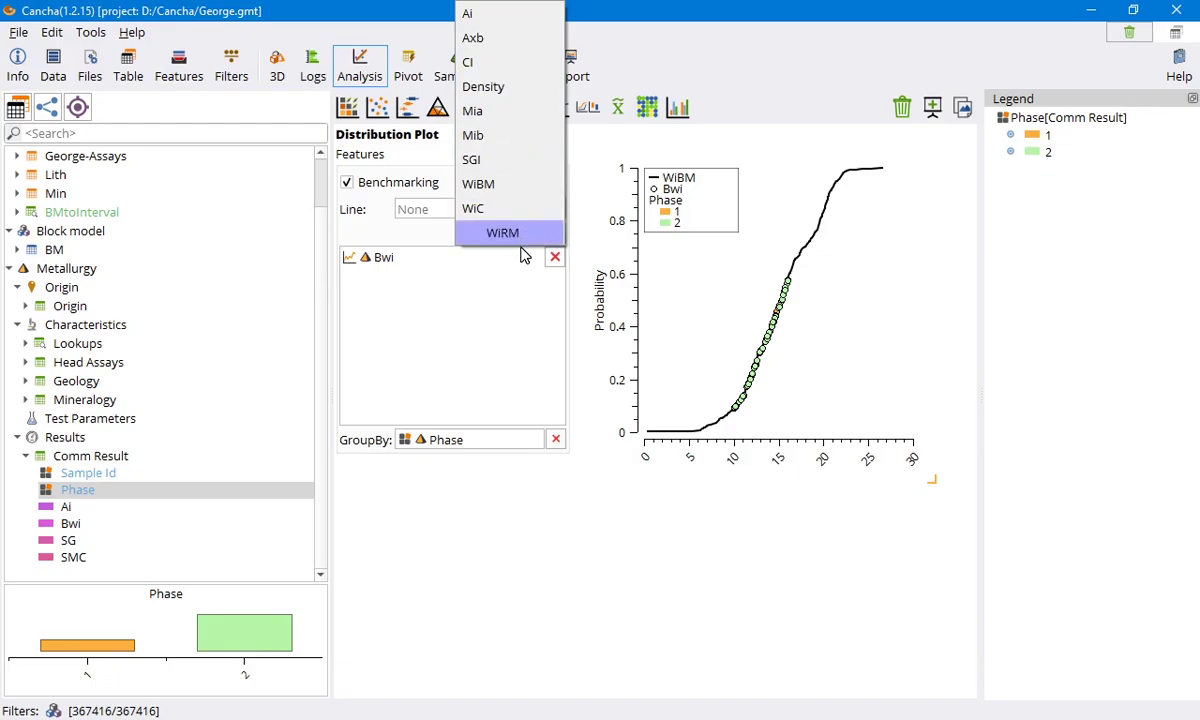
left_click(467, 327)
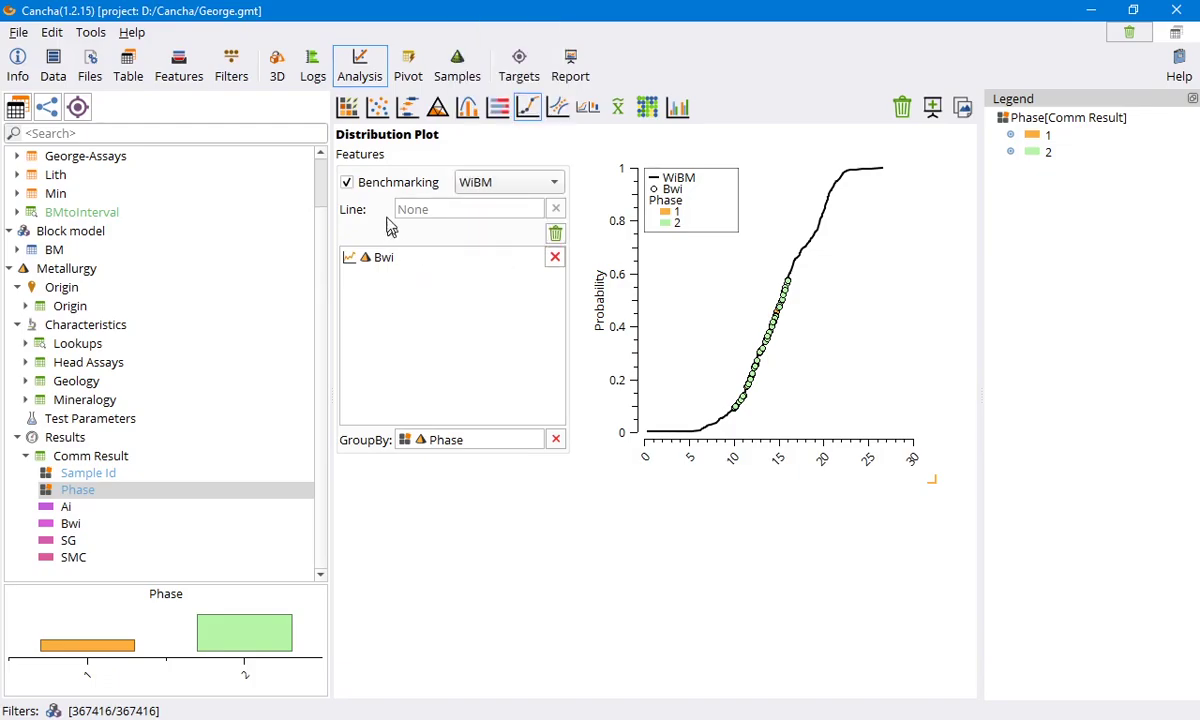
Switch off benchmarking in the distribution plot and remove the Bwi feature and the Phase grouping.
left_click(346, 182)
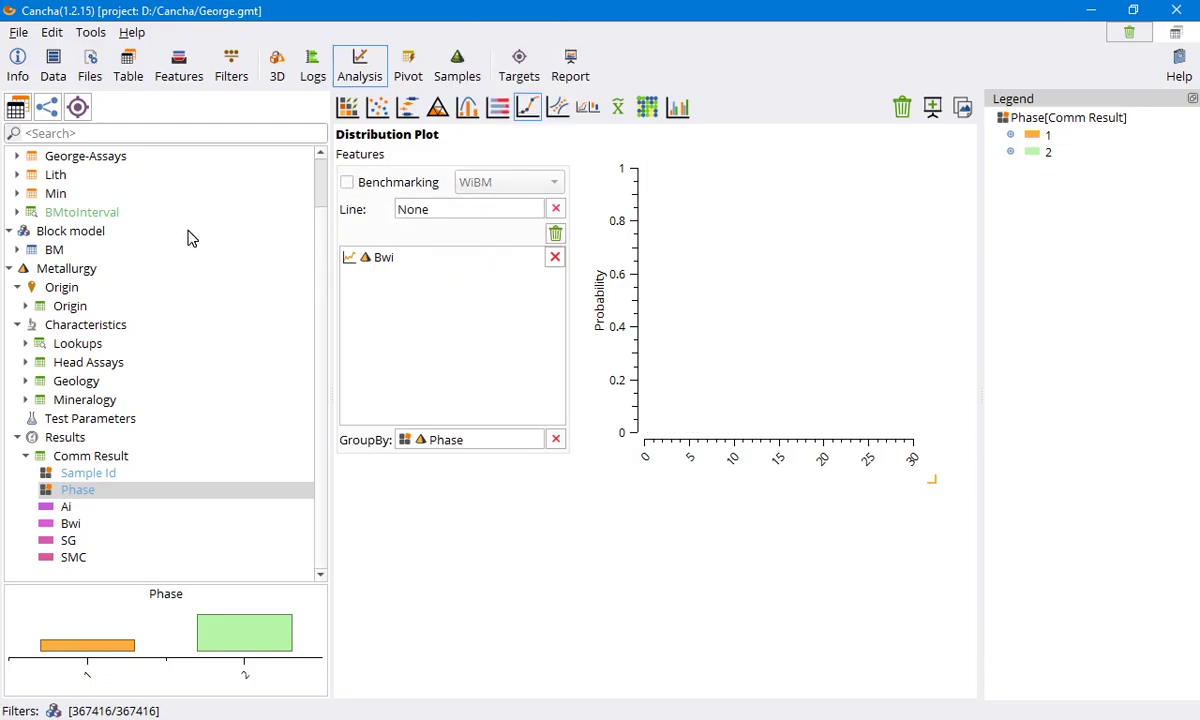
left_click(556, 235)
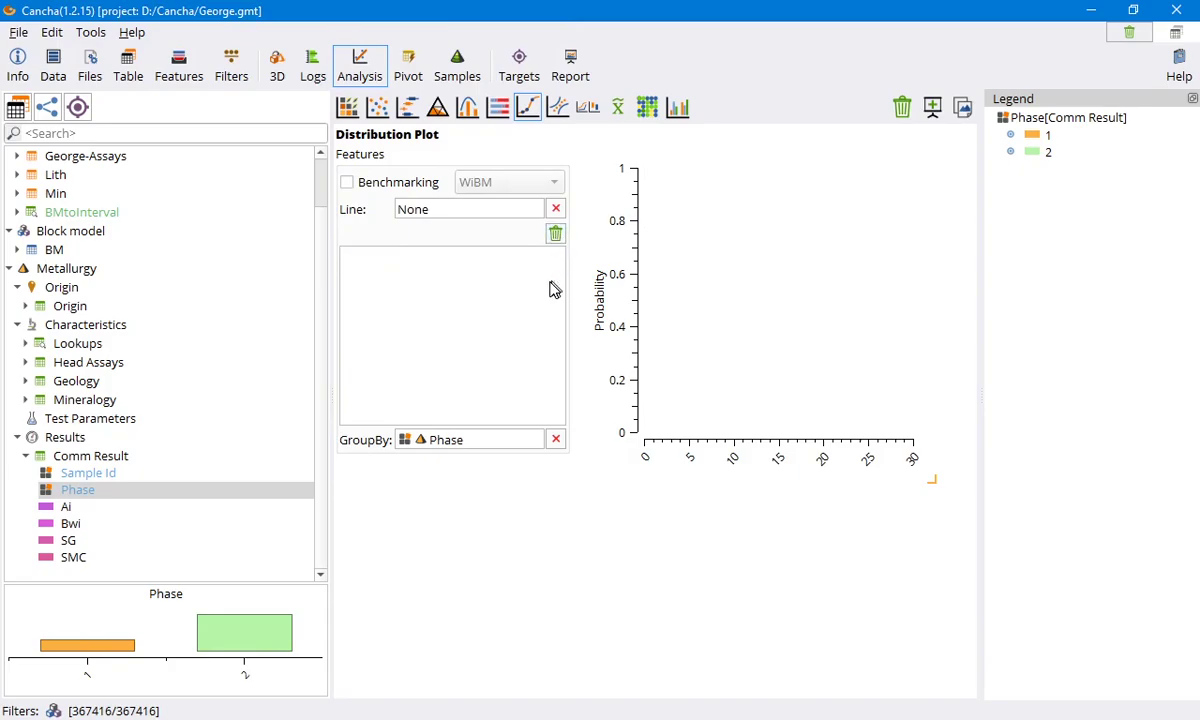
left_click(555, 440)
Plot the block model's CuT as the distribution plot's line and add Cu from Head Assays as a feature.
scroll(228, 356, "up", 1)
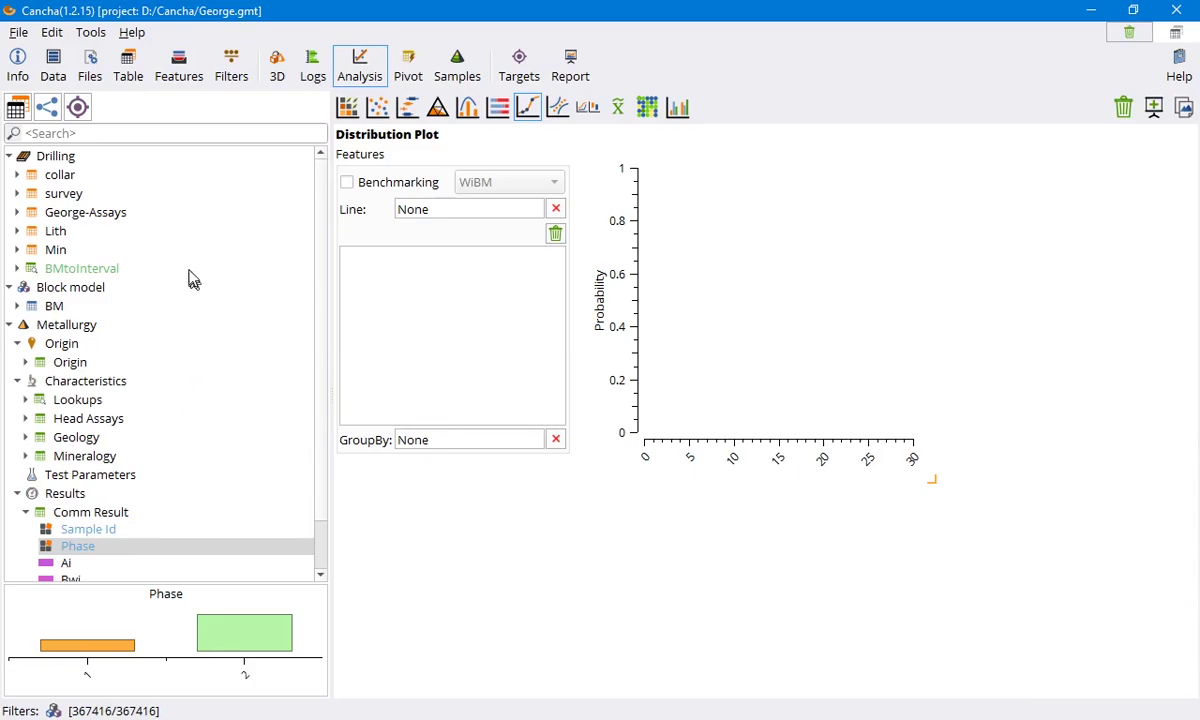
double_click(76, 305)
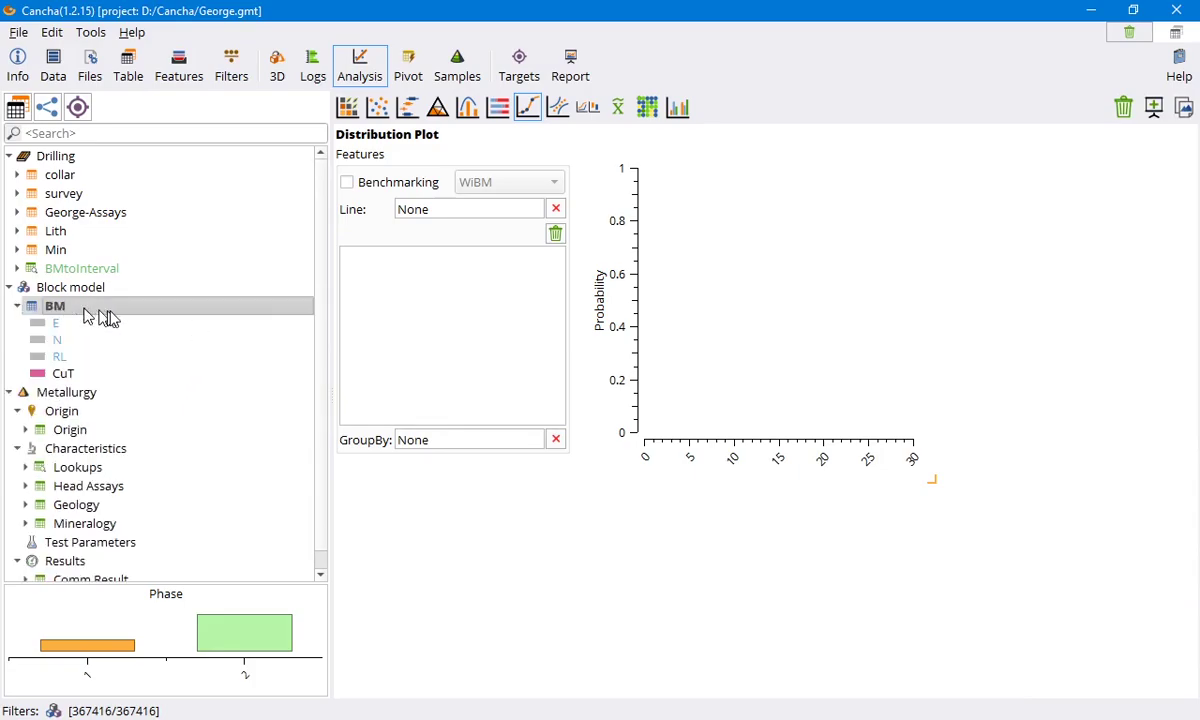
left_click_drag(68, 383, 420, 214)
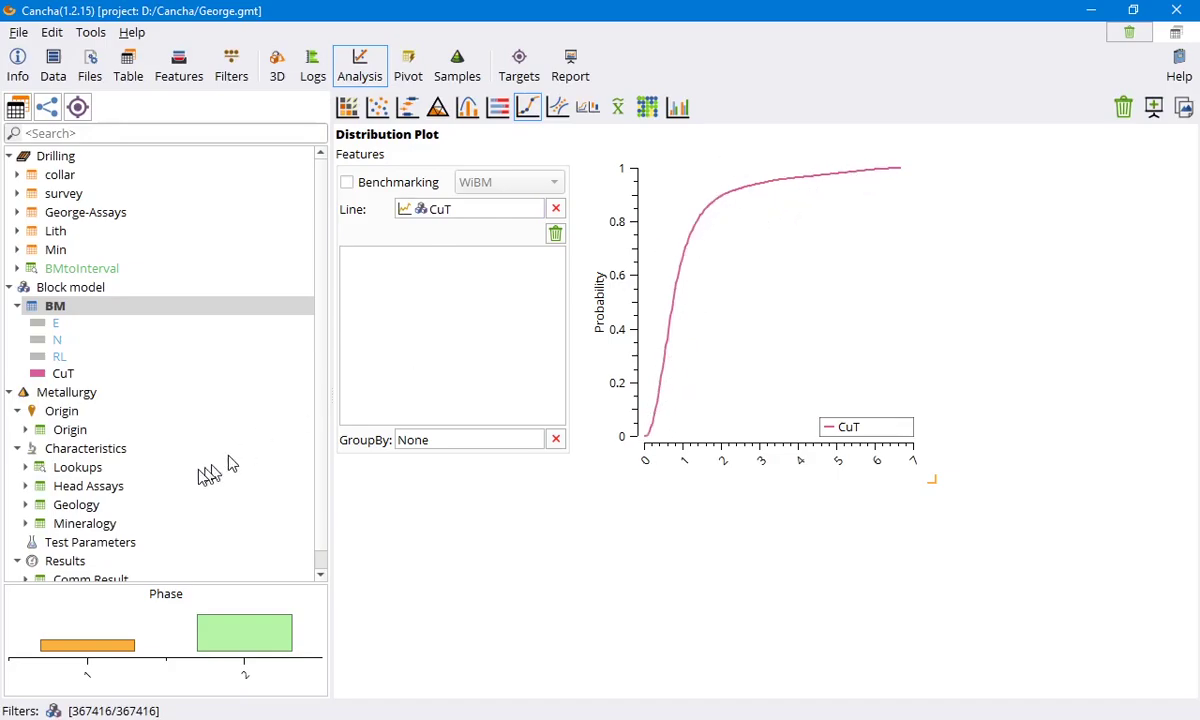
scroll(190, 445, "down", 1)
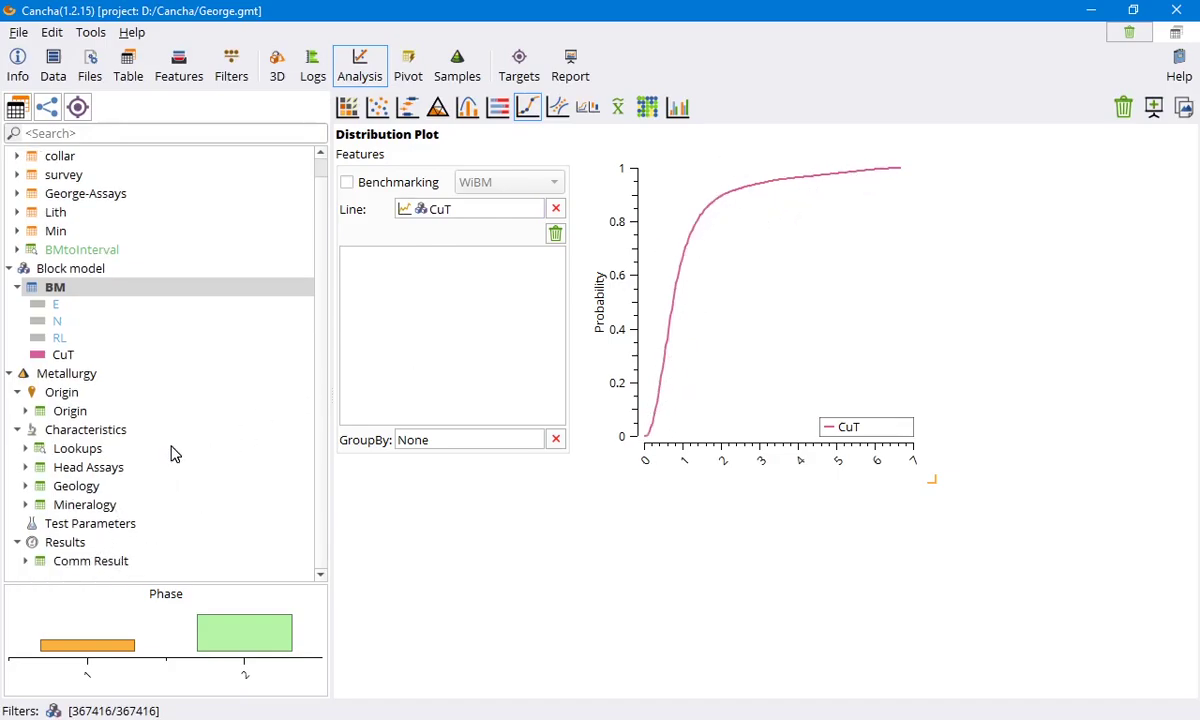
left_click(115, 470)
left_click_drag(115, 471, 410, 340)
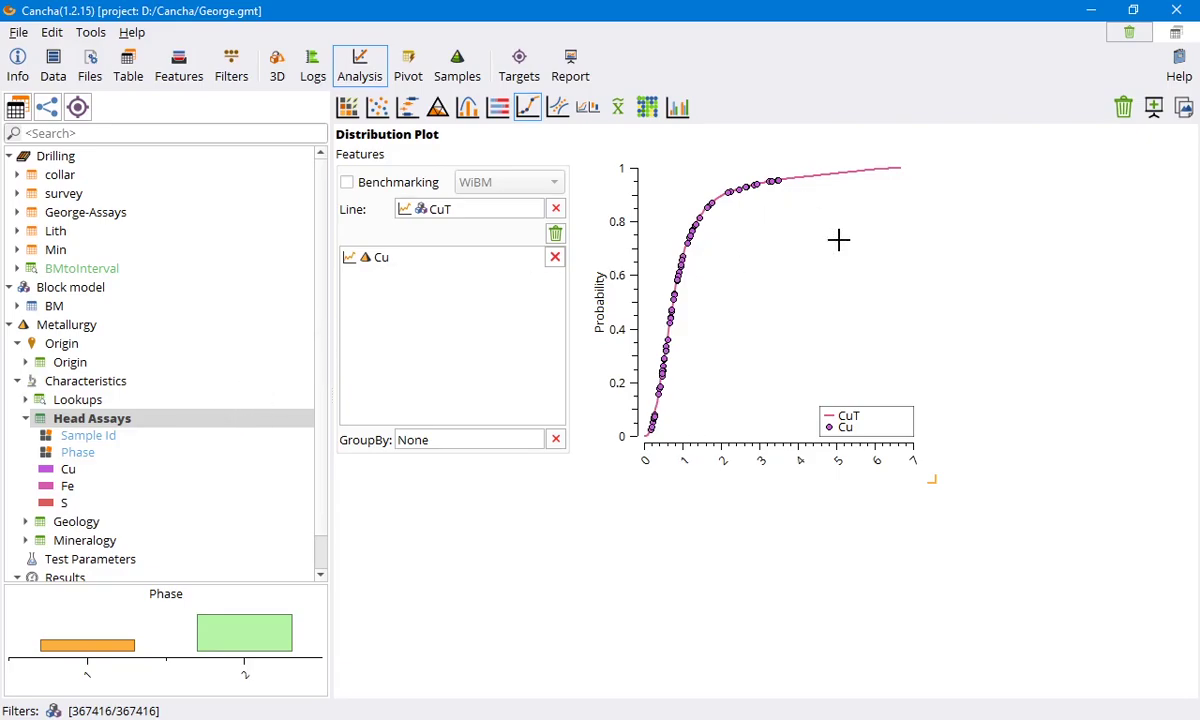
Group the distribution plot by Phase from Comm Result, and view it with and without Phase 2.
scroll(184, 464, "down", 1)
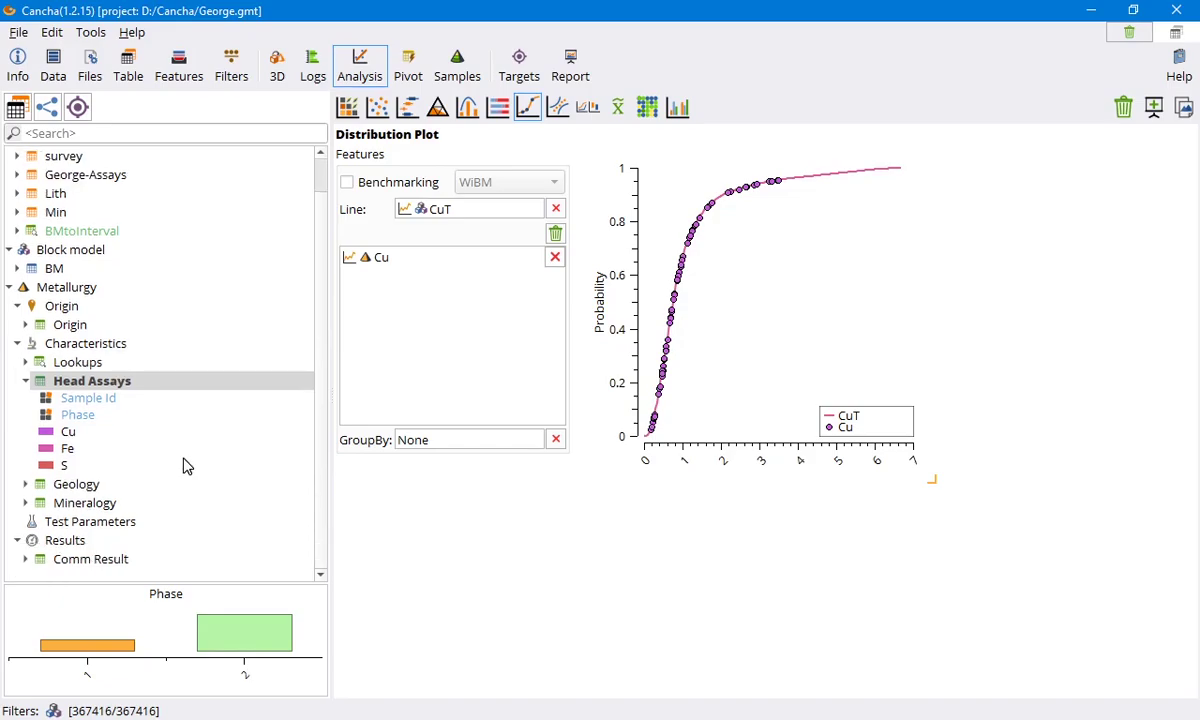
left_click(89, 562)
left_click_drag(80, 548, 421, 451)
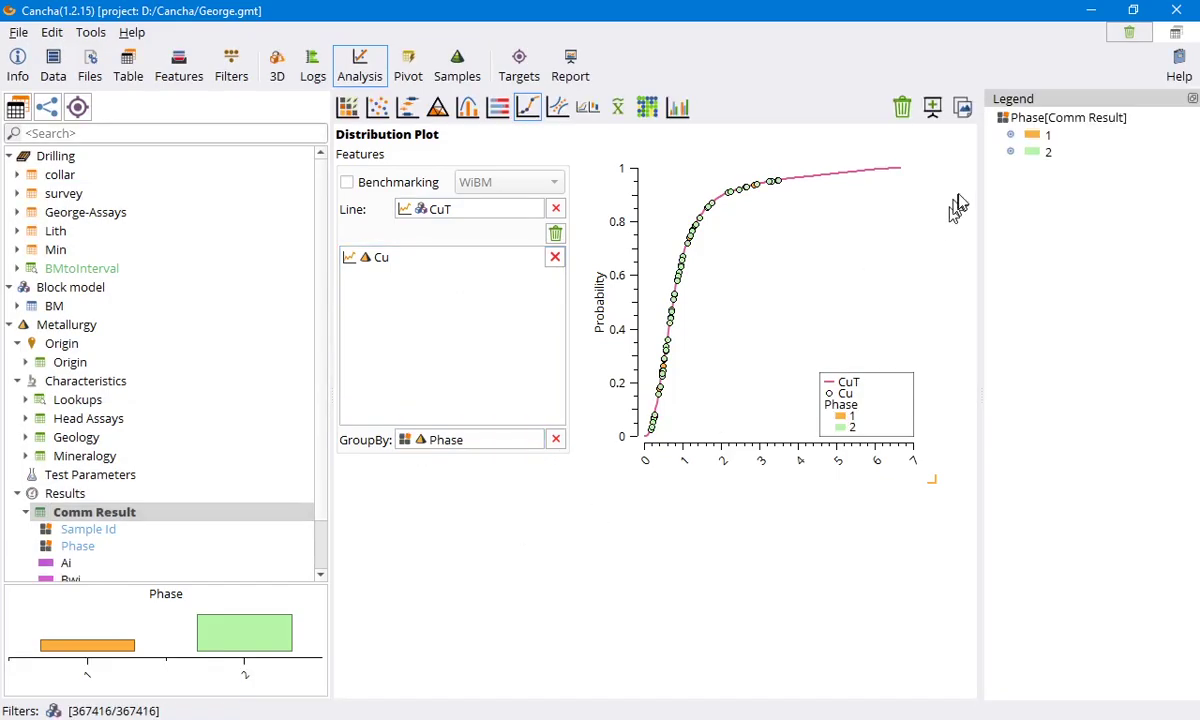
left_click(1011, 151)
left_click(1011, 151)
Create a QQ plot of Ai from Comm Result using the Weibull distribution, and enlarge the plot.
left_click(556, 107)
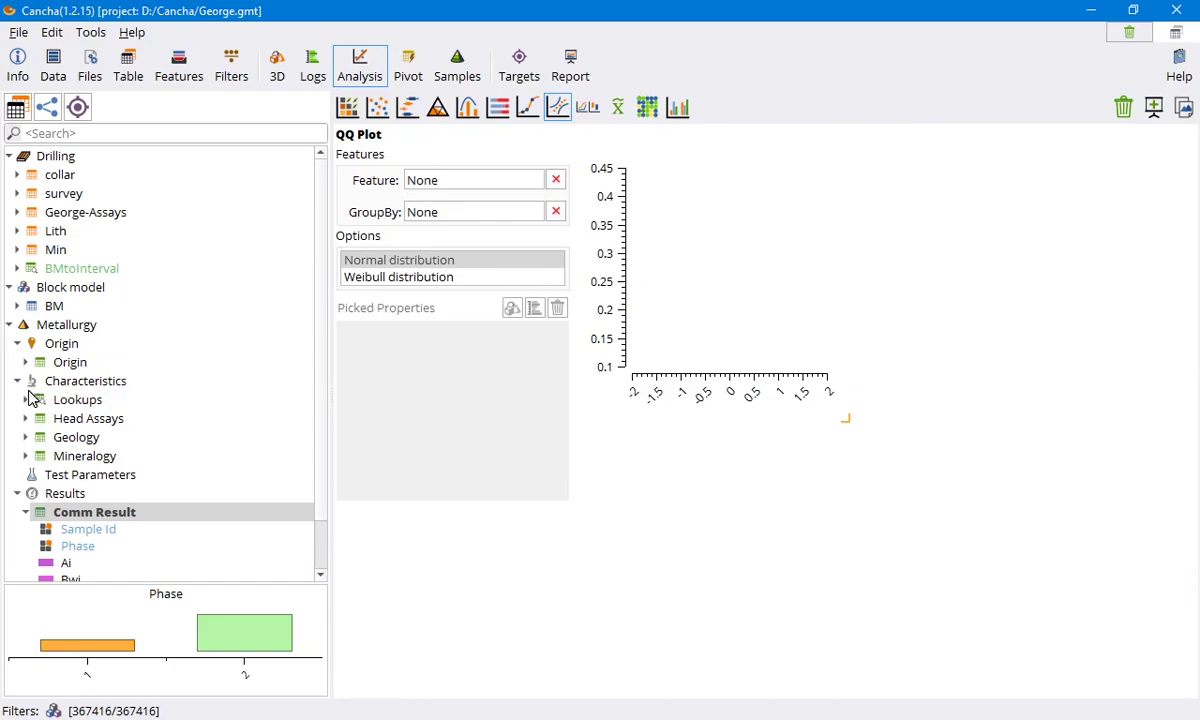
scroll(160, 458, "down", 1)
left_click_drag(58, 509, 442, 184)
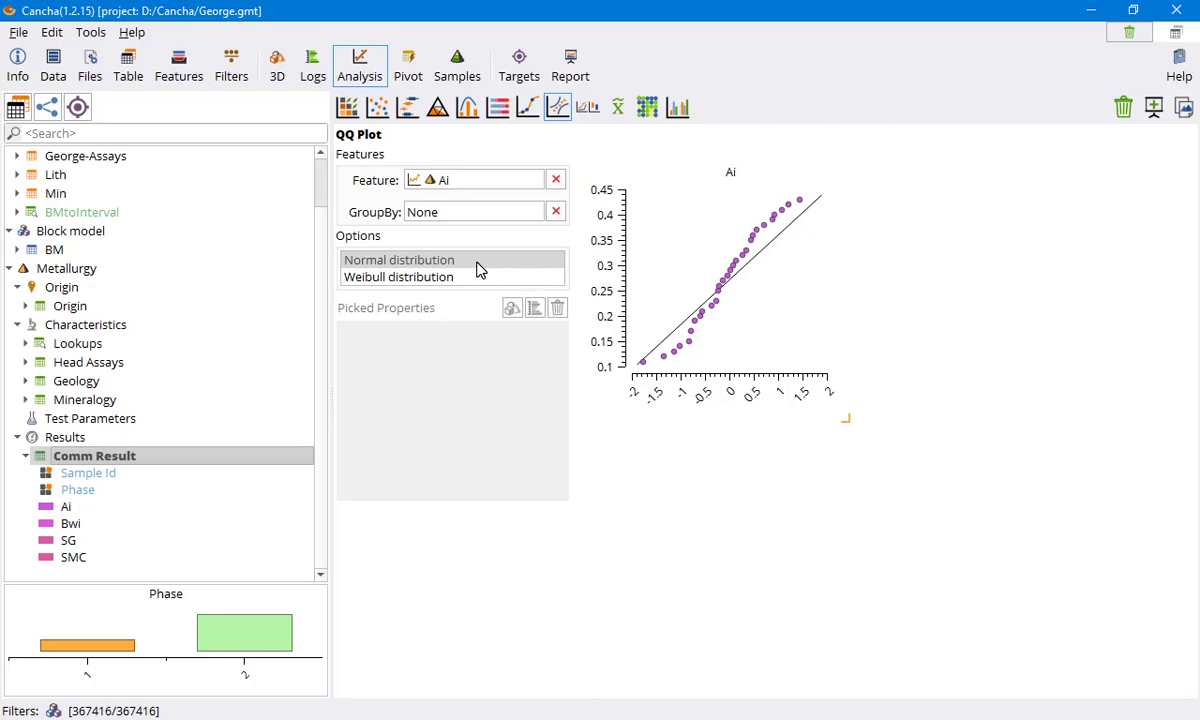
left_click(410, 276)
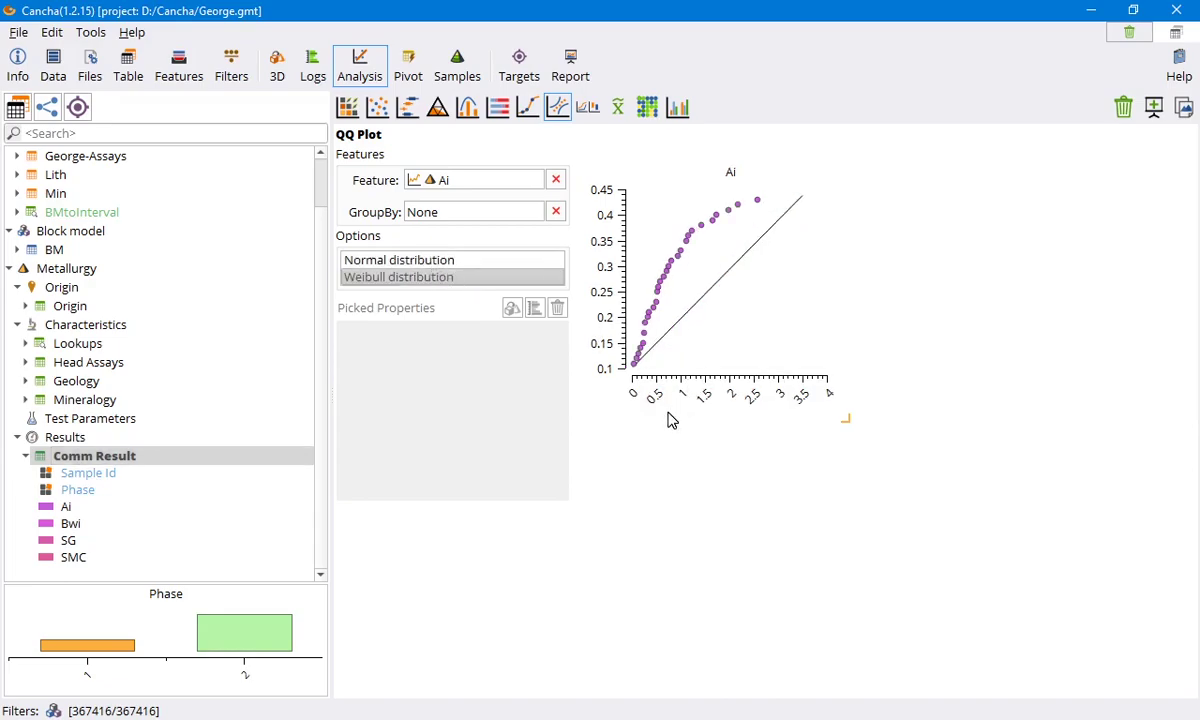
left_click_drag(850, 427, 952, 508)
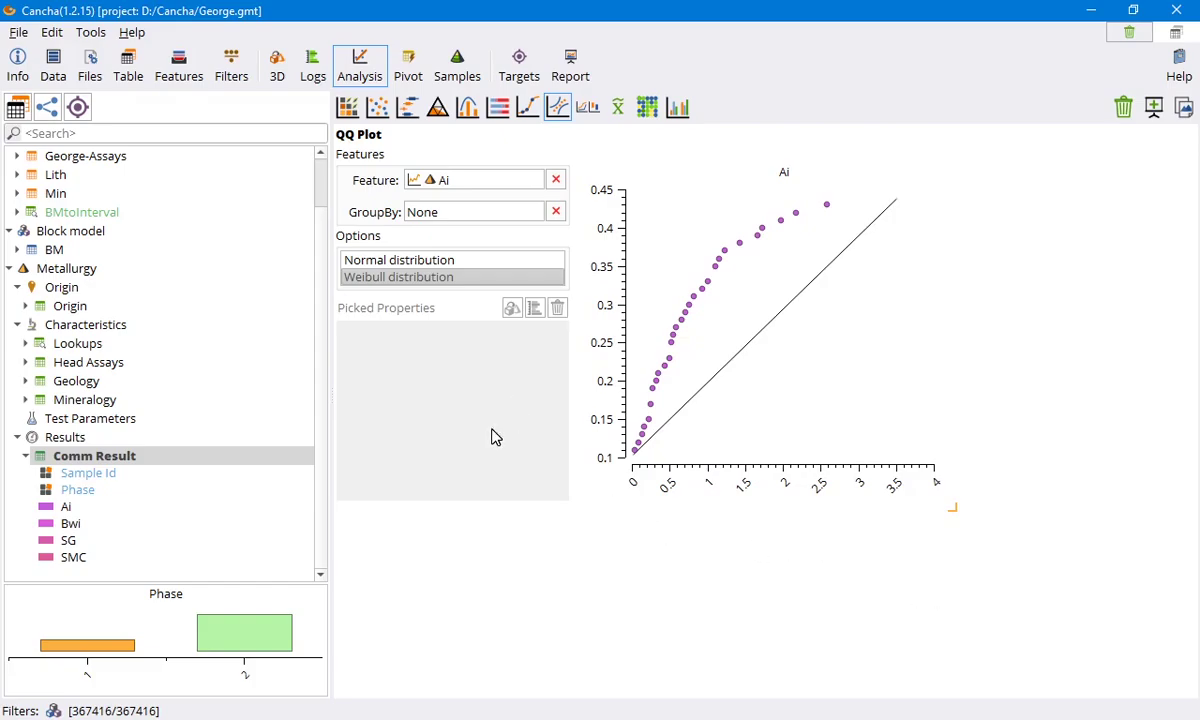
Pick the highest Ai point to inspect its sample, group the QQ plot by Lith from Geology and apply the normal distribution.
left_click(827, 205)
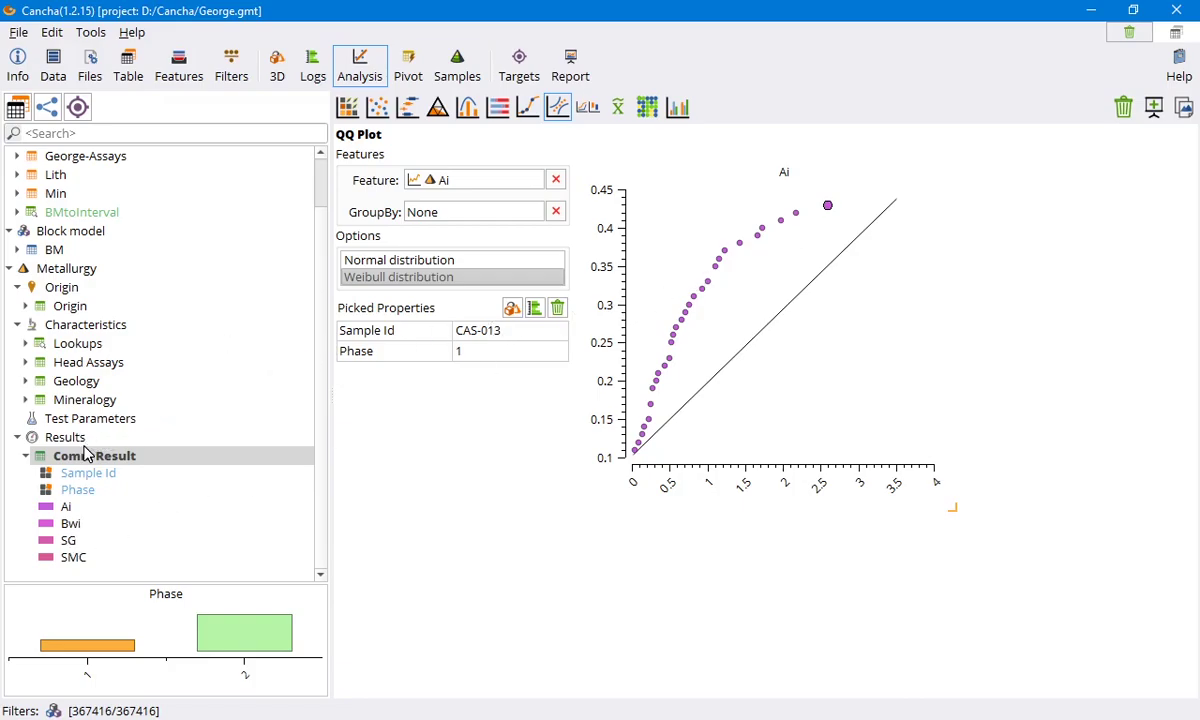
left_click(86, 383)
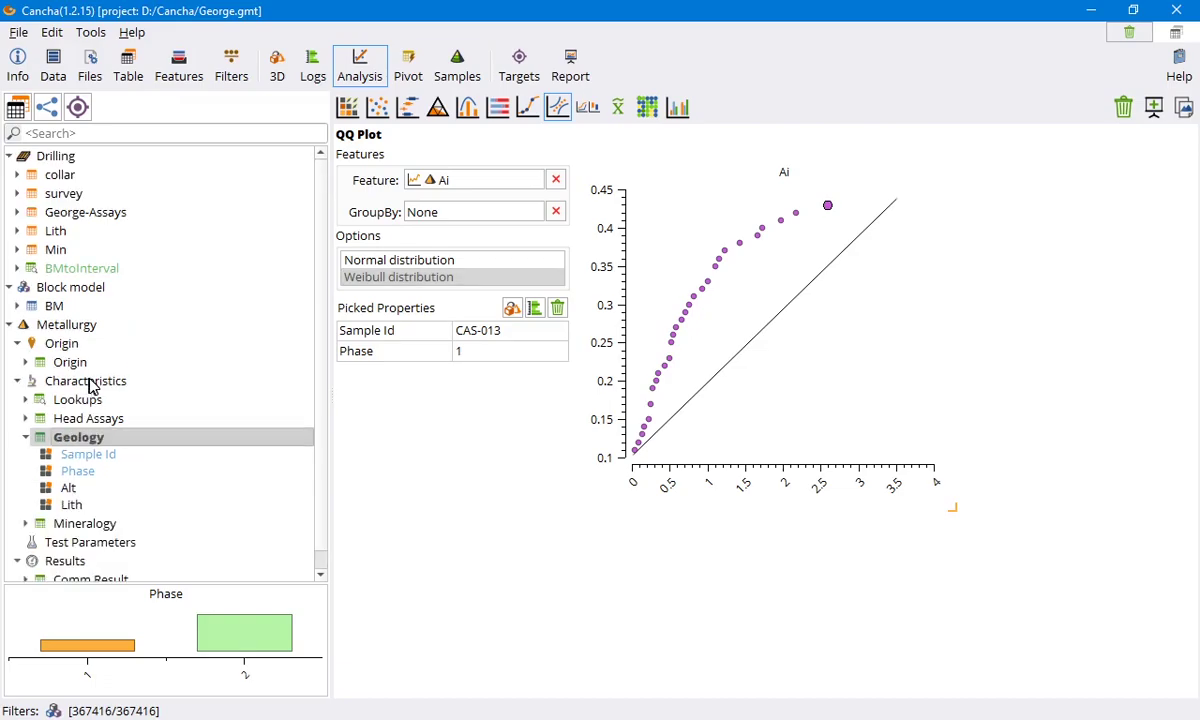
left_click_drag(67, 504, 460, 219)
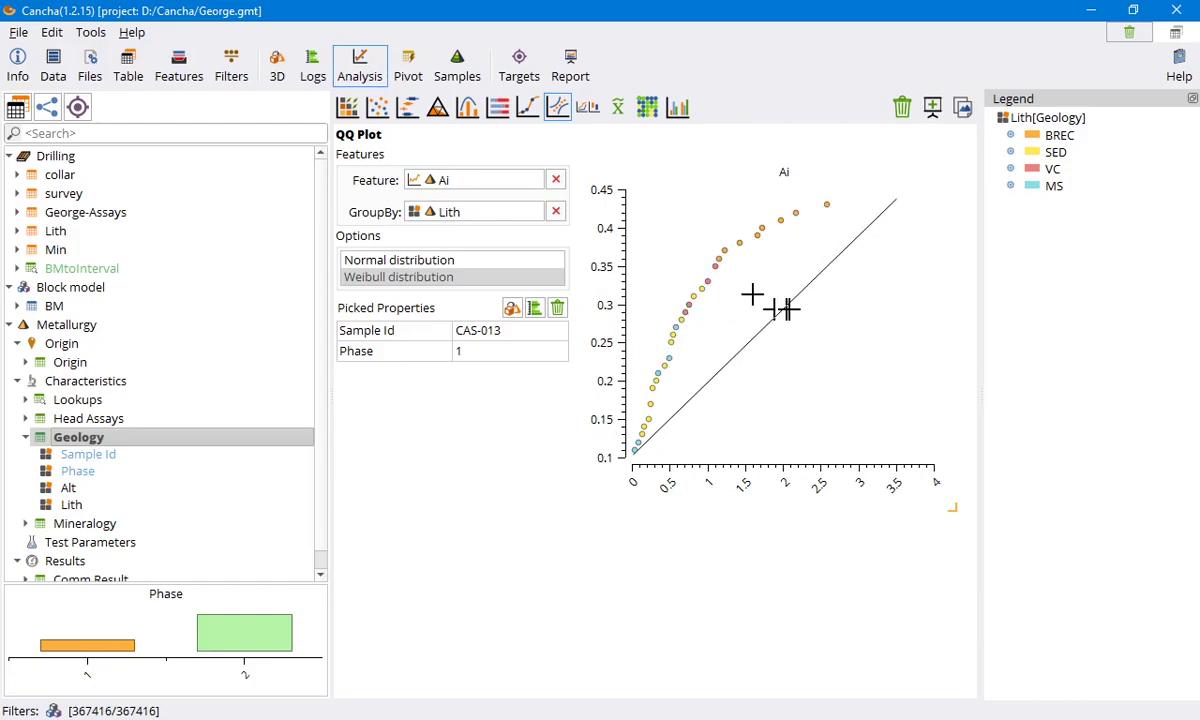
left_click(456, 262)
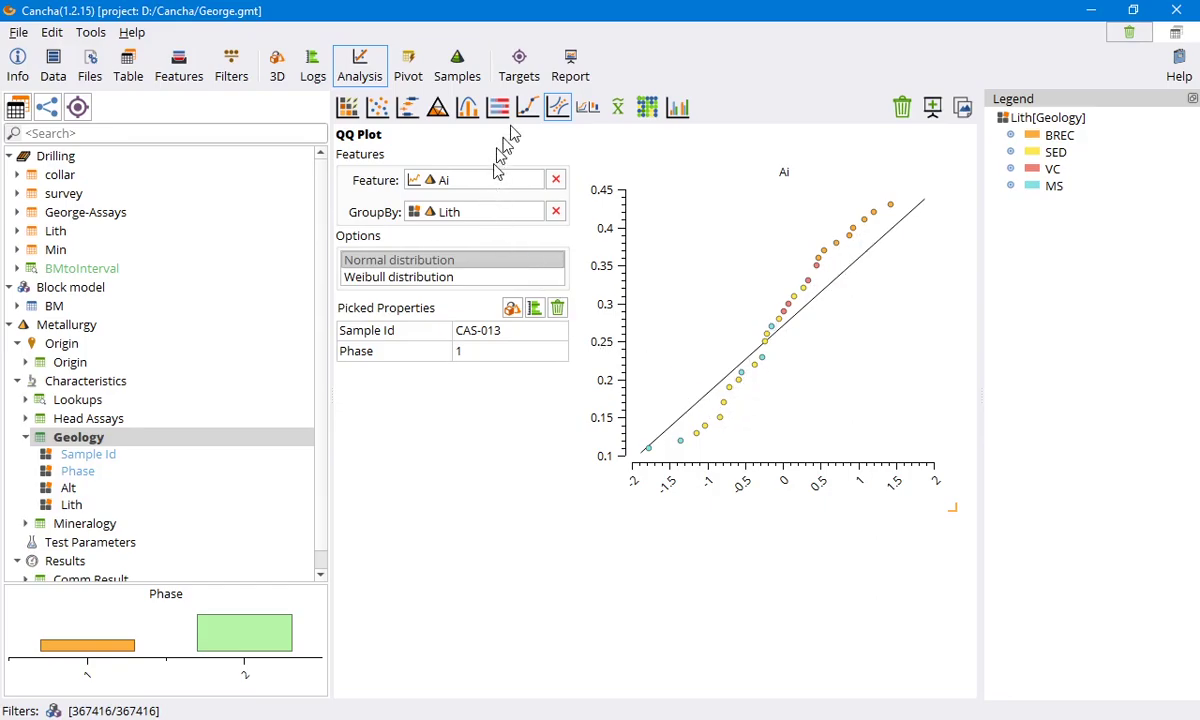
Create an enlarged Cum-Box plot with the SG and SMC features from the Comm Result table.
left_click(590, 108)
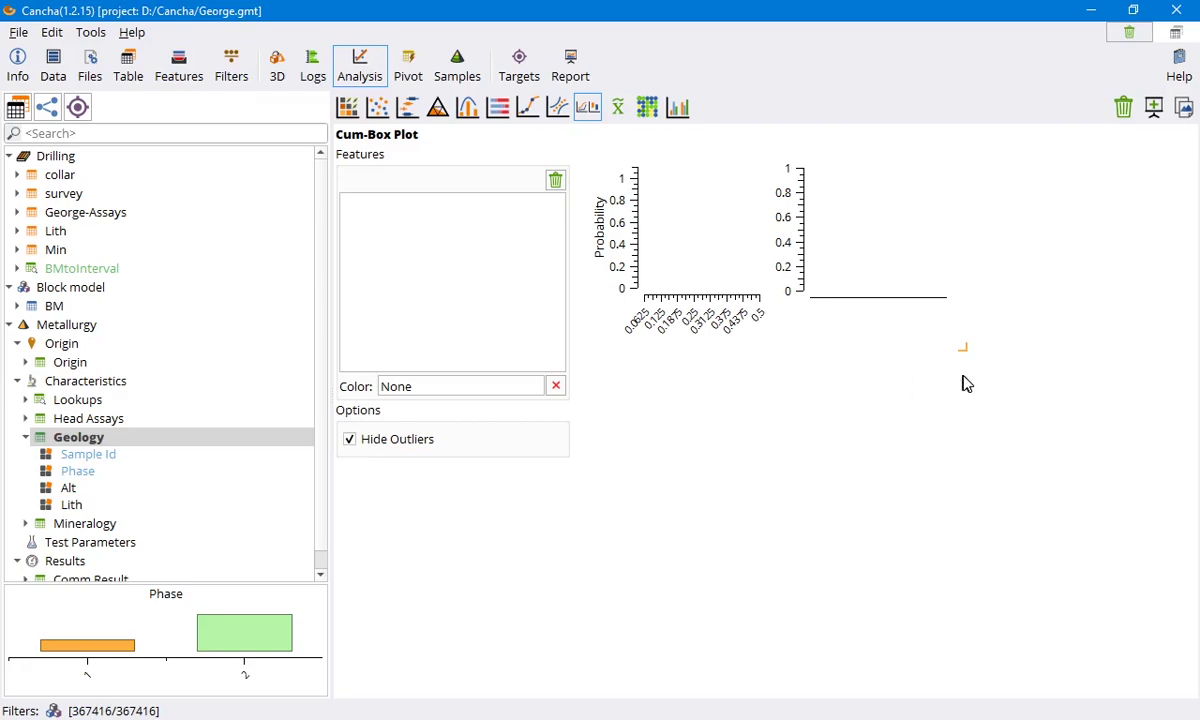
left_click_drag(962, 346, 1100, 465)
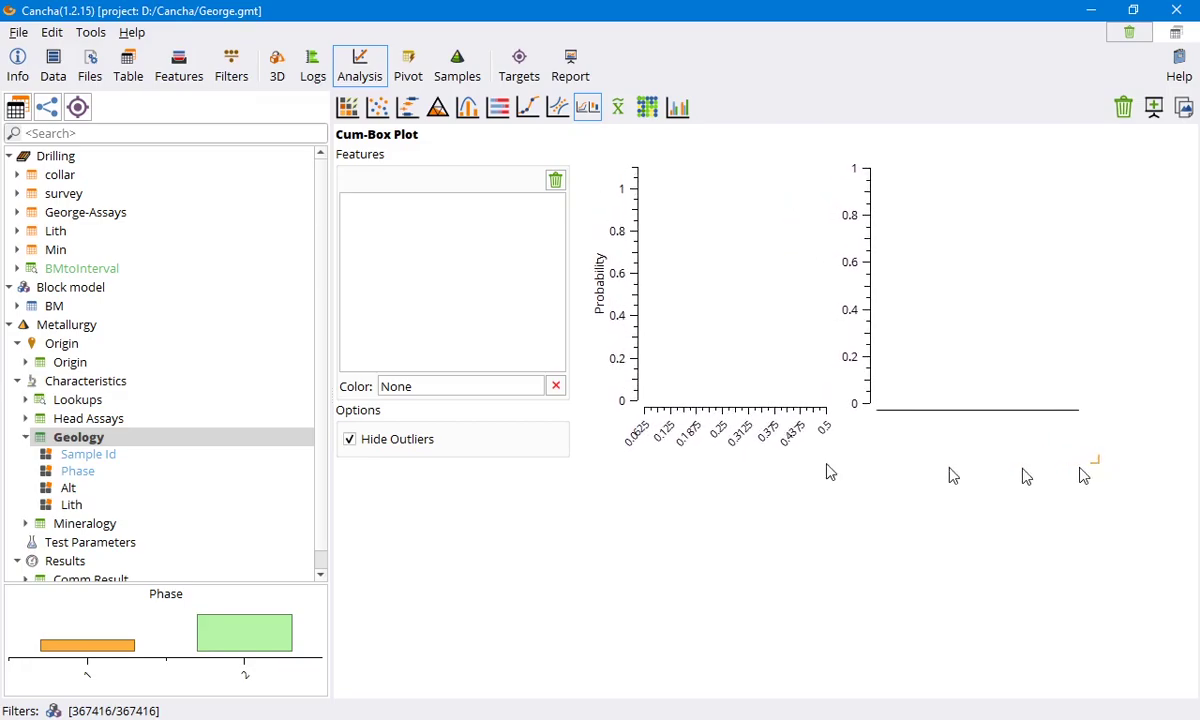
scroll(137, 511, "down", 1)
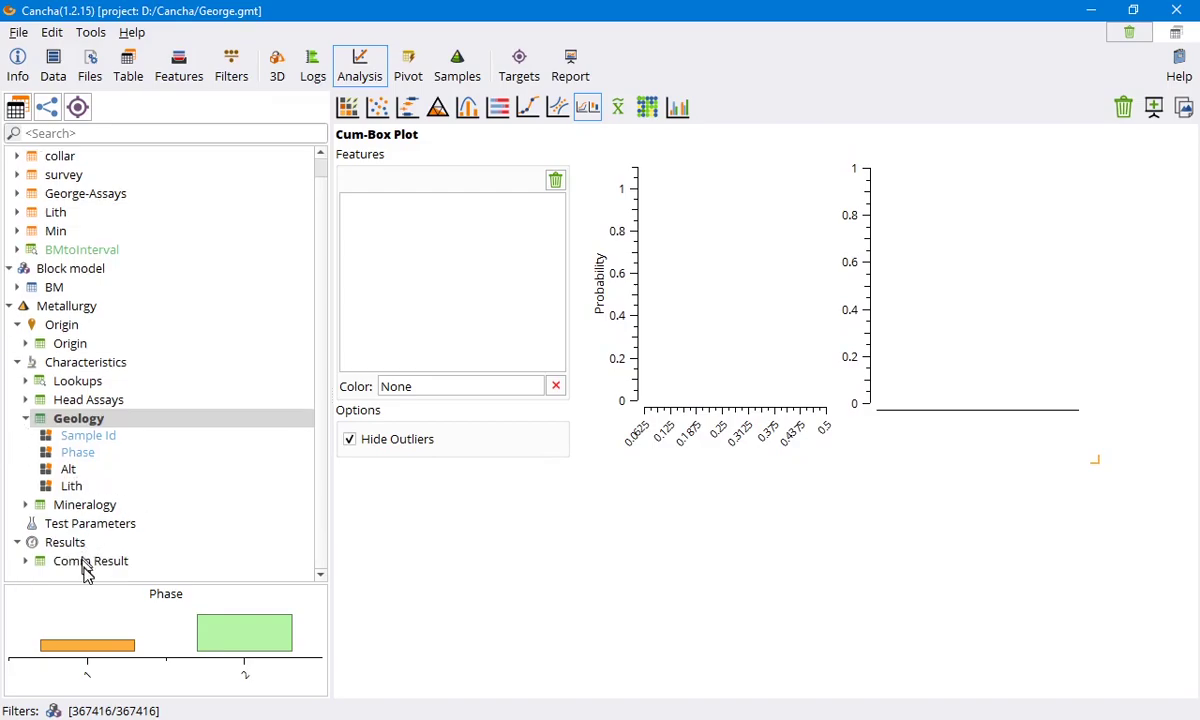
left_click(87, 563)
scroll(92, 557, "down", 1)
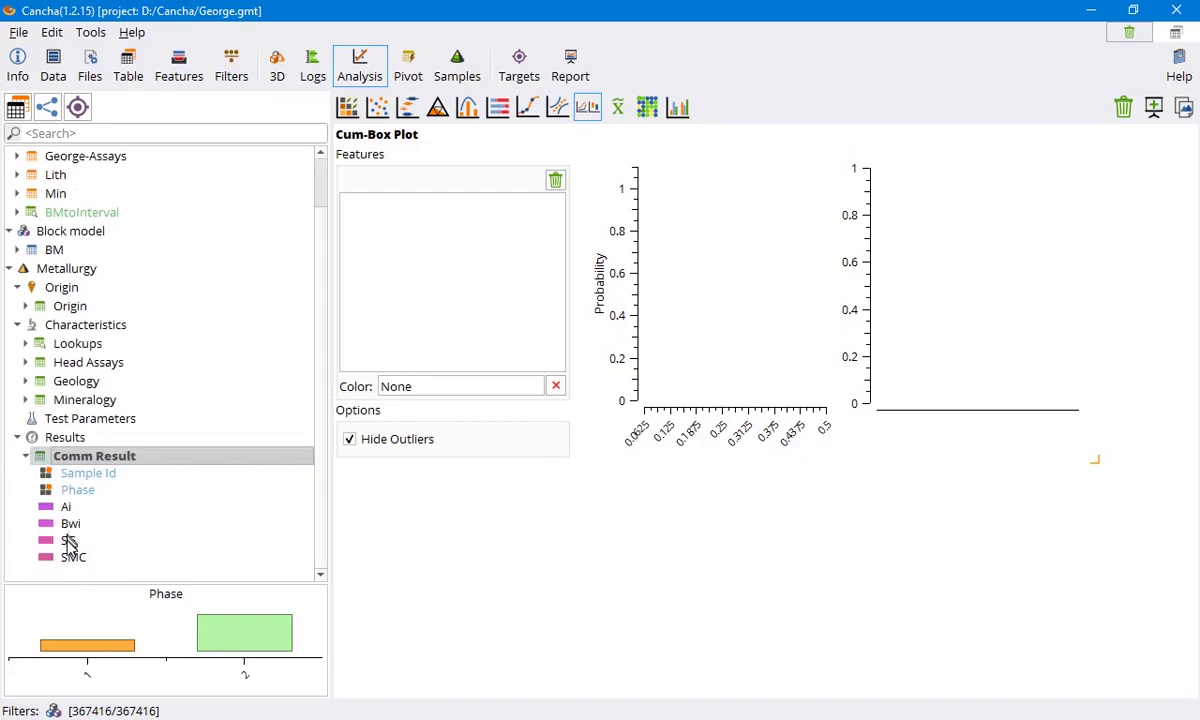
left_click_drag(68, 545, 396, 311)
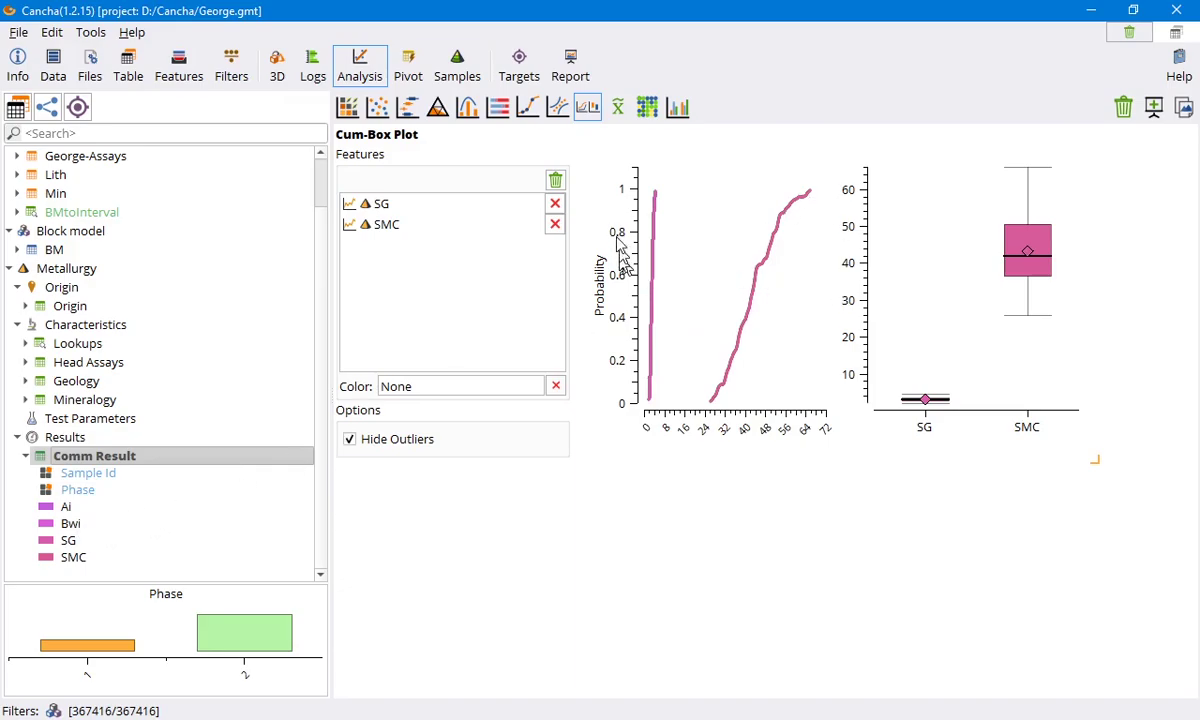
Remove SMC from the Cum-Box plot, color it by Phase and reduce the plot's size.
left_click(555, 224)
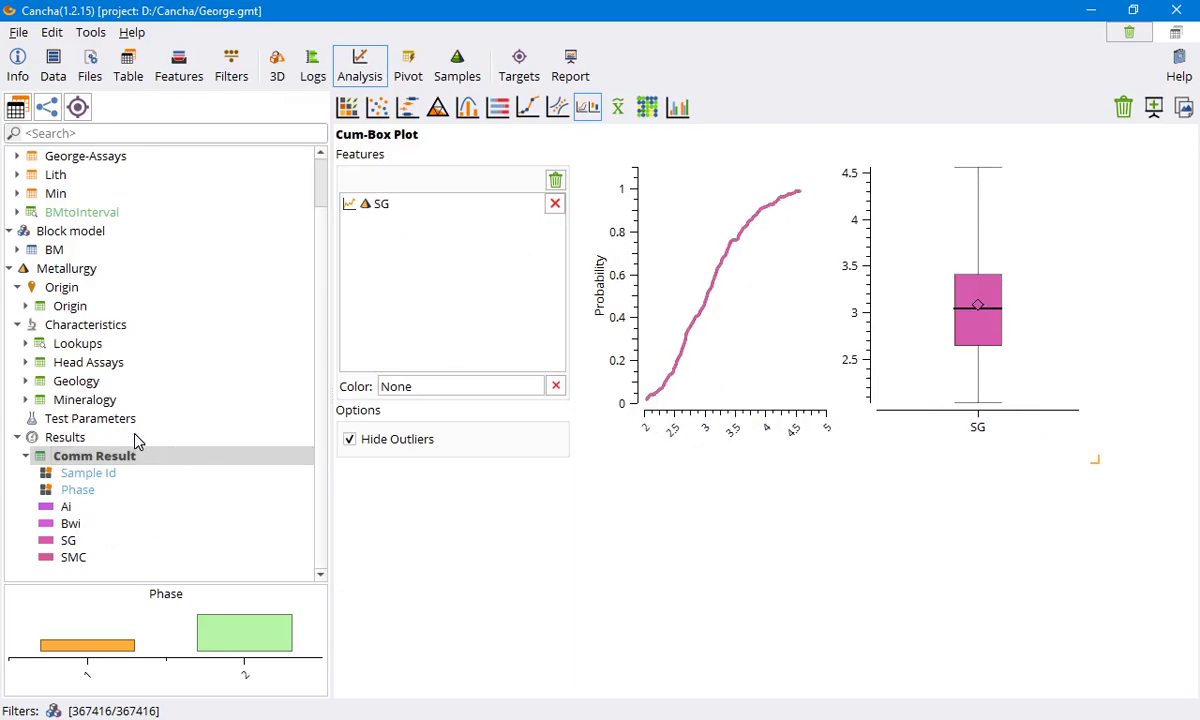
left_click_drag(88, 490, 450, 391)
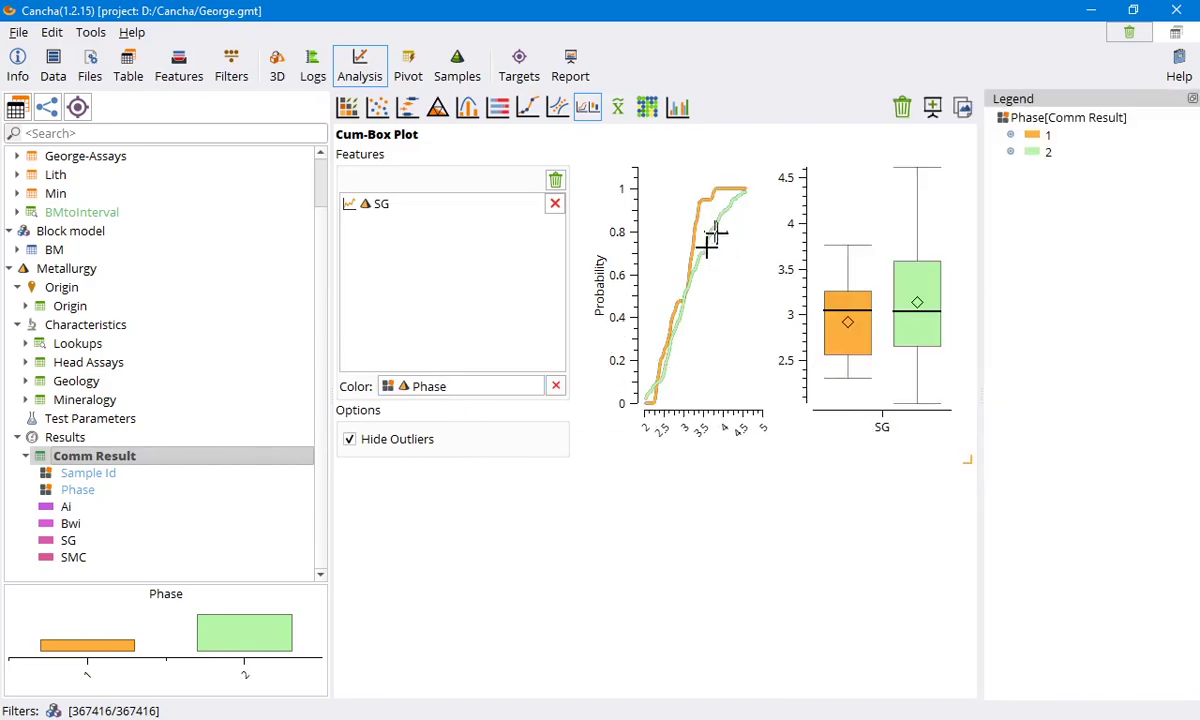
left_click_drag(966, 459, 952, 355)
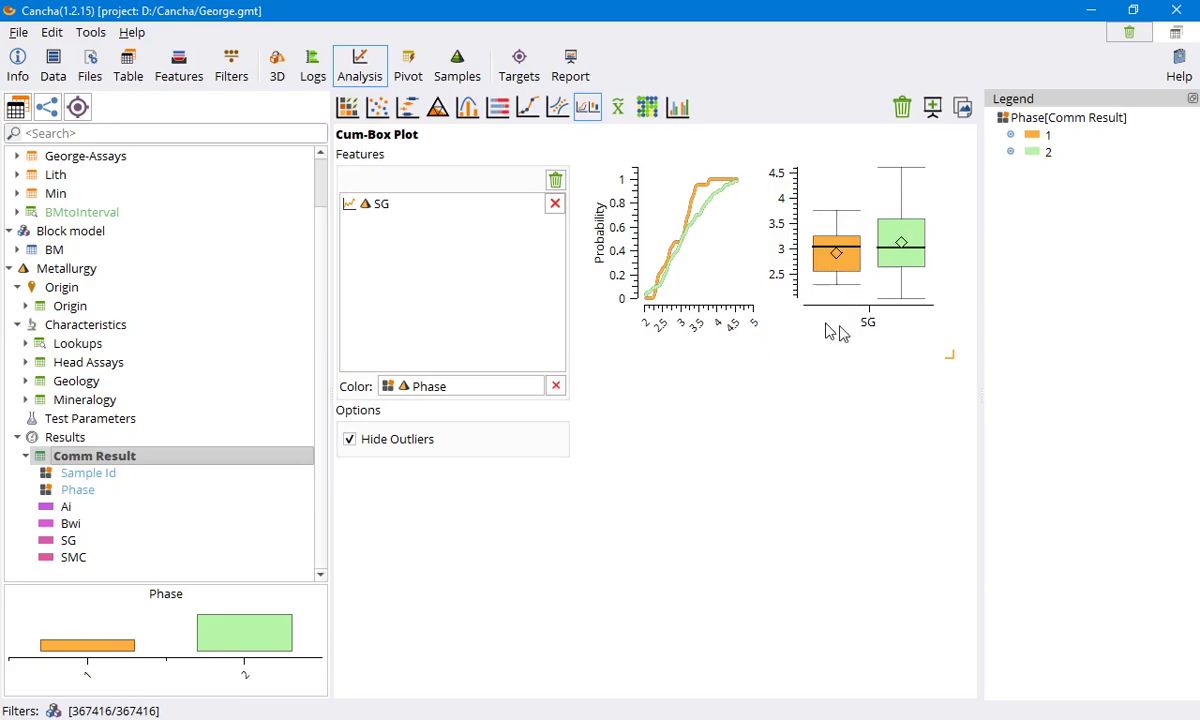
left_click_drag(948, 356, 965, 407)
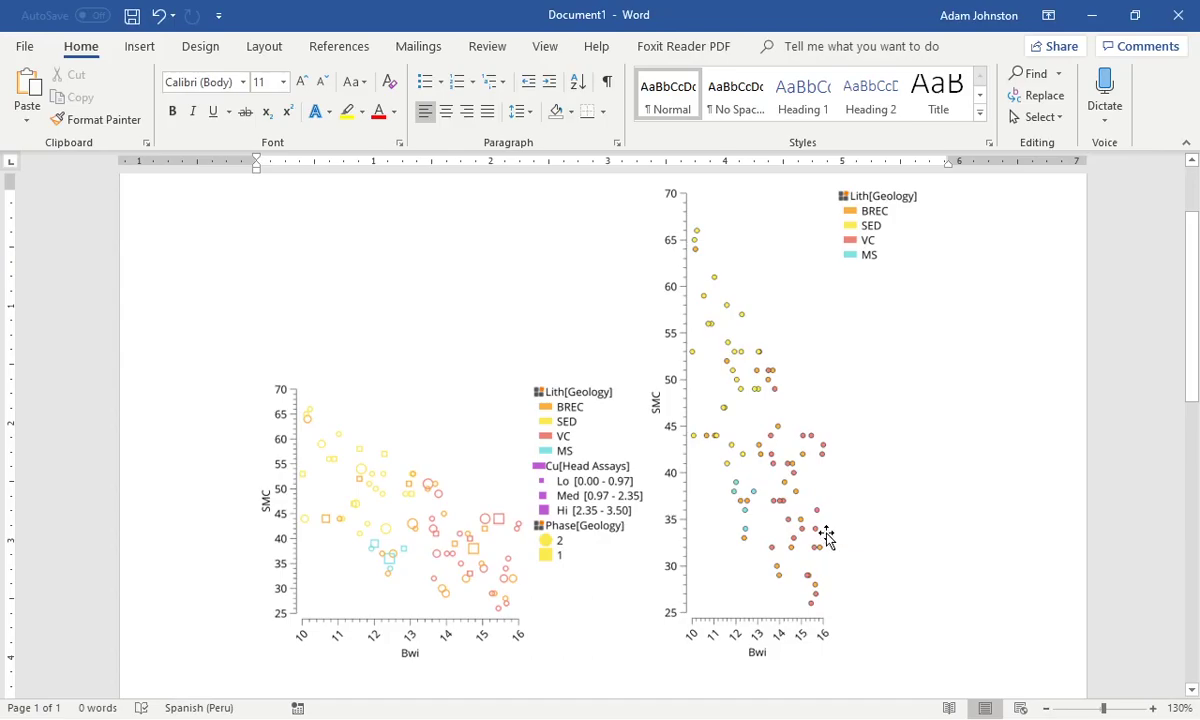
Replace the scatter charts in the Word document with the copied Cum-Box plot, and return to Cancha to stop hiding outliers.
left_click(826, 537)
key("Delete")
key("BackSpace")
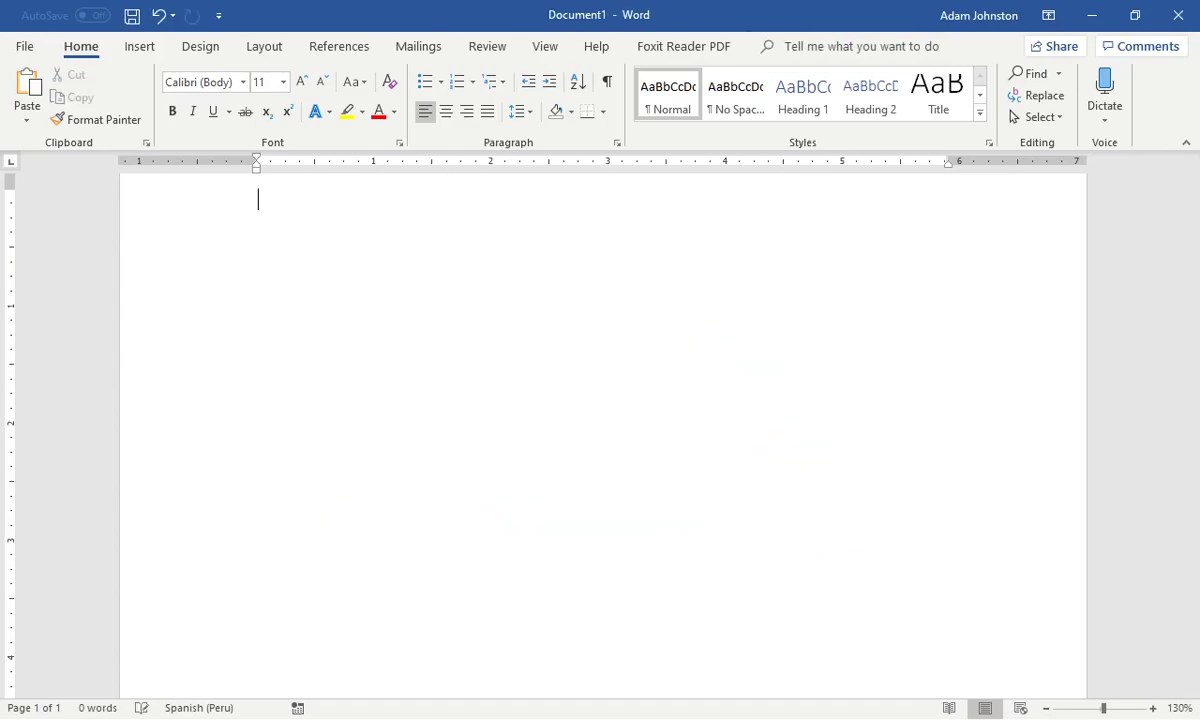
key("ctrl+v")
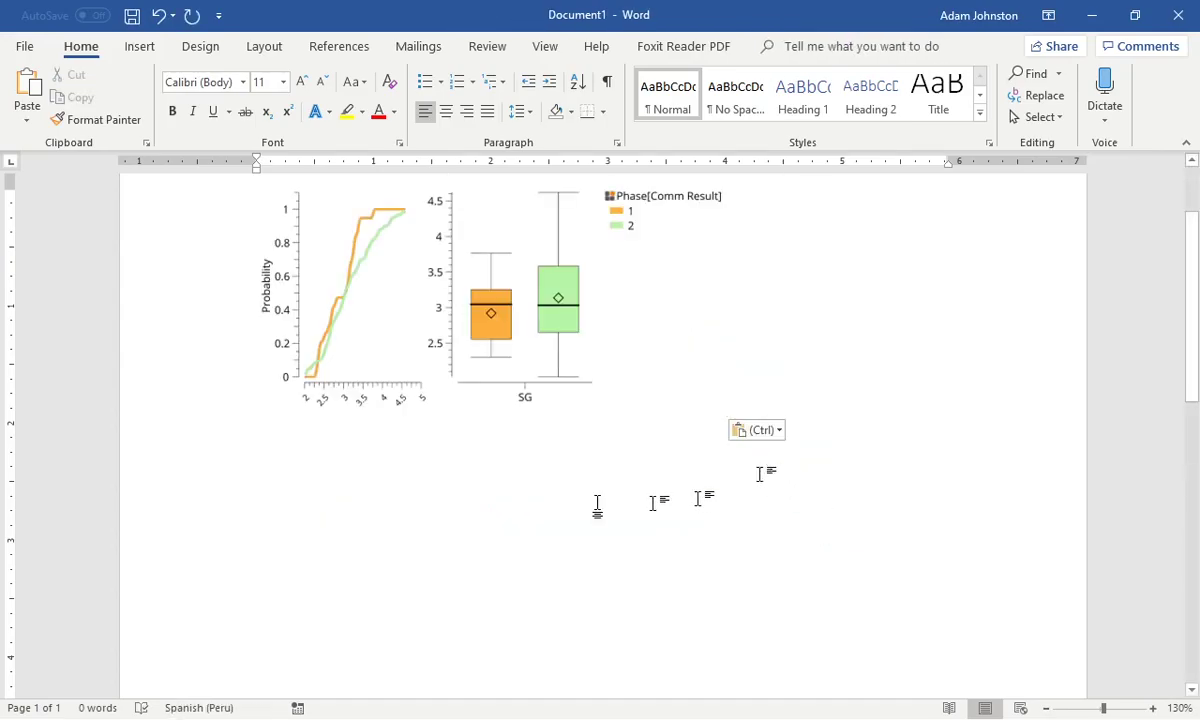
scroll(540, 405, "up", 2)
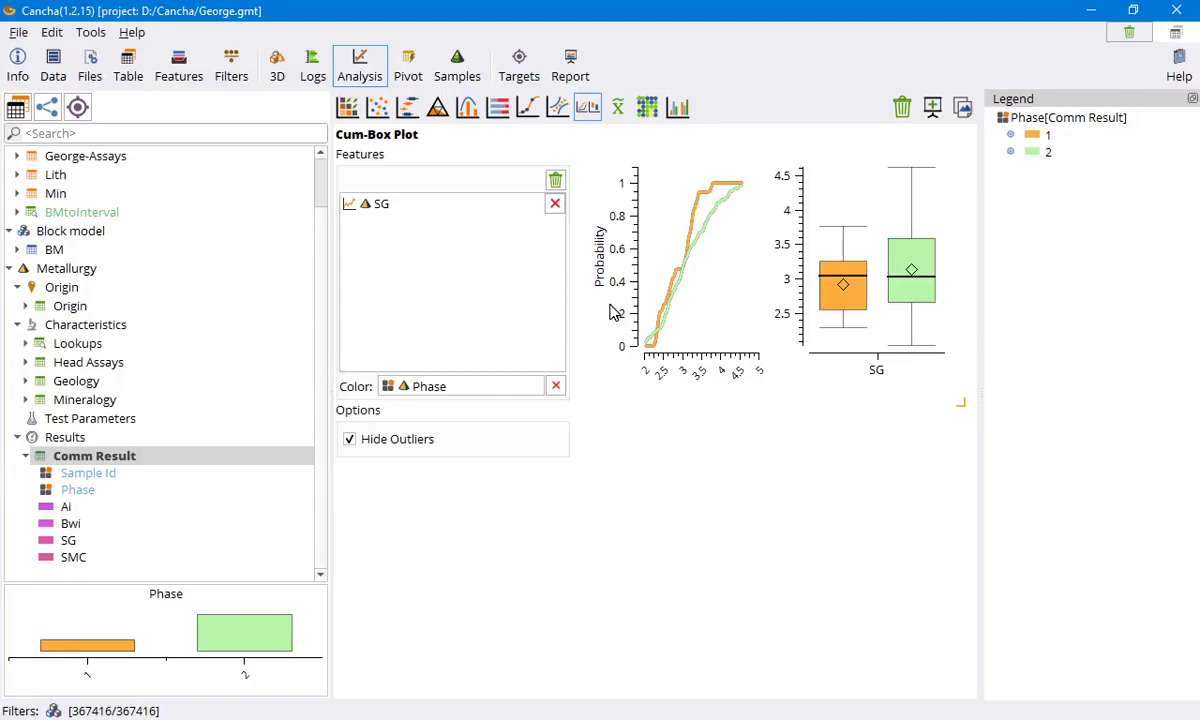
left_click(385, 439)
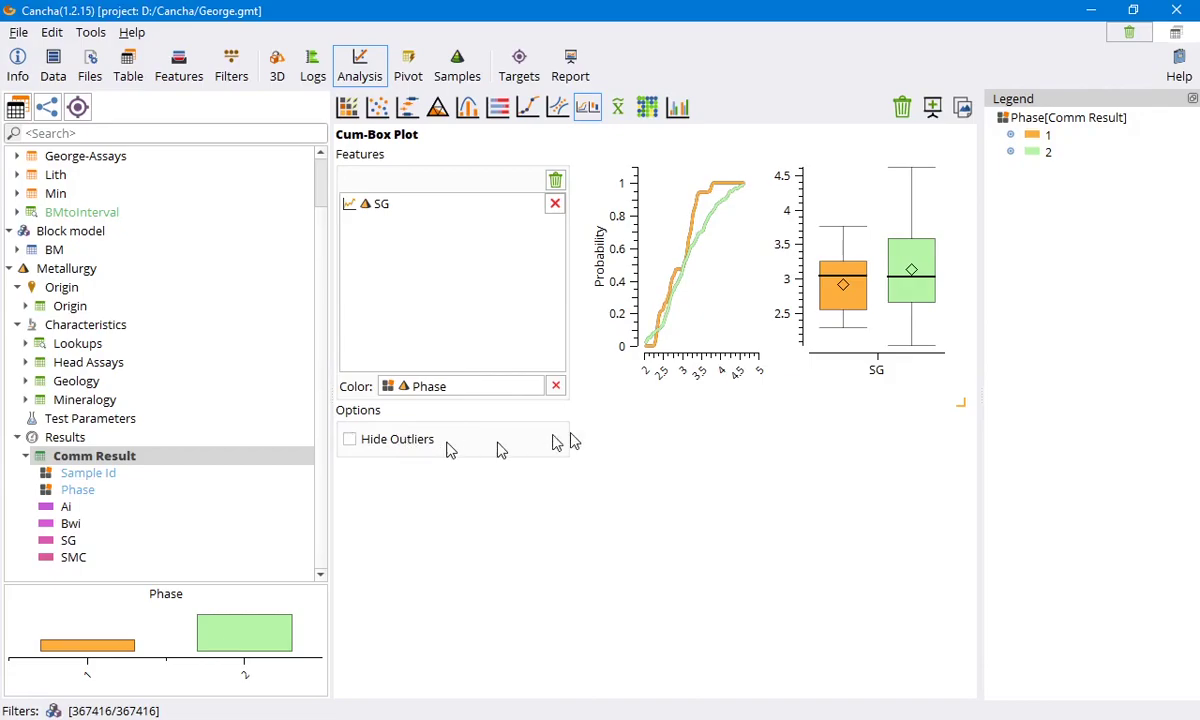
Create a Table Stats summary of Bwi grouped by Phase, resizing the table to fit all statistics.
left_click(618, 107)
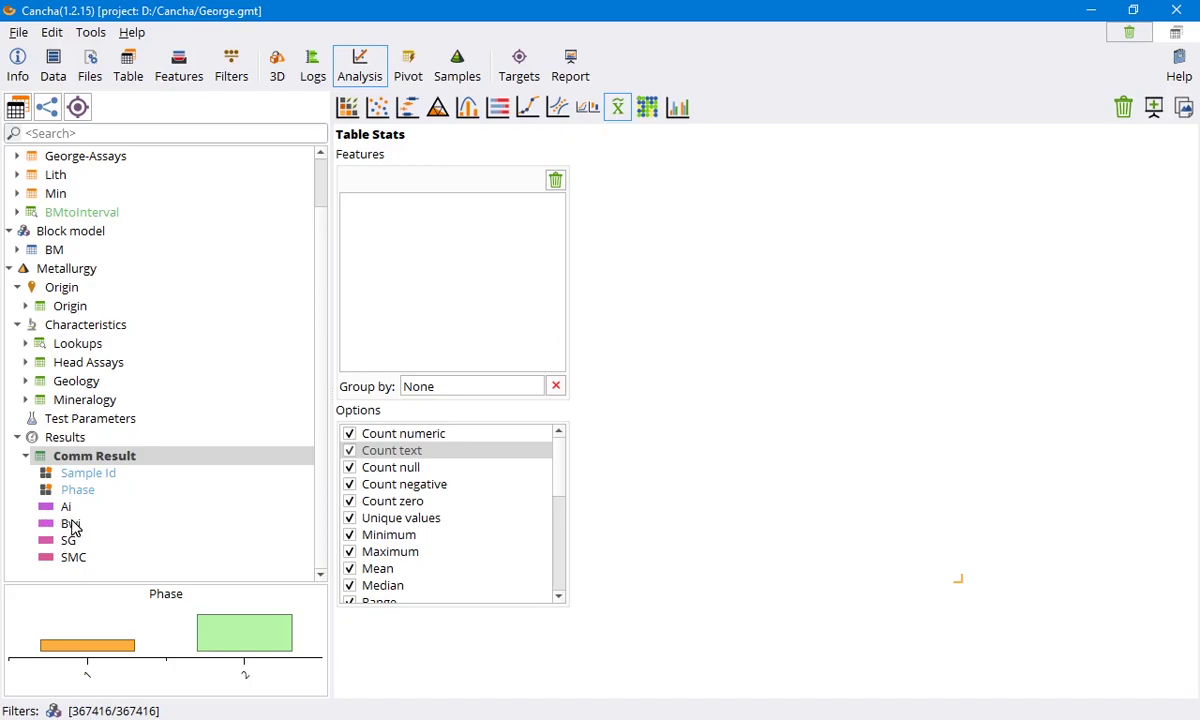
left_click_drag(70, 523, 405, 290)
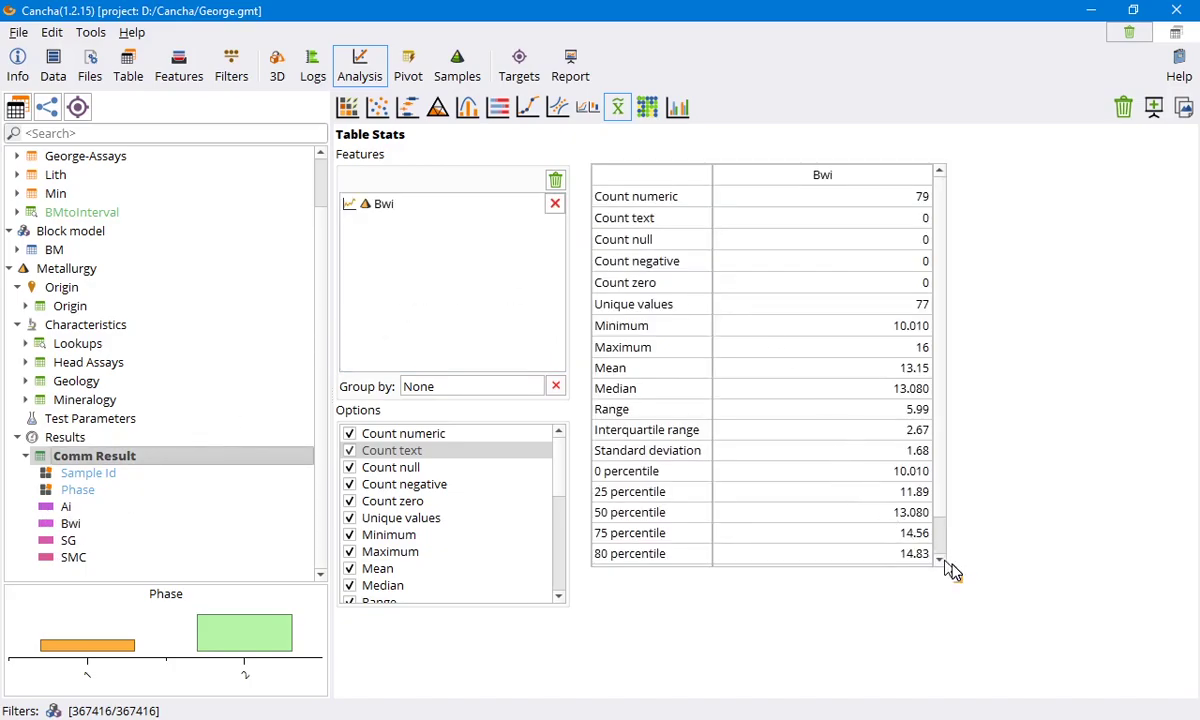
left_click_drag(958, 580, 795, 634)
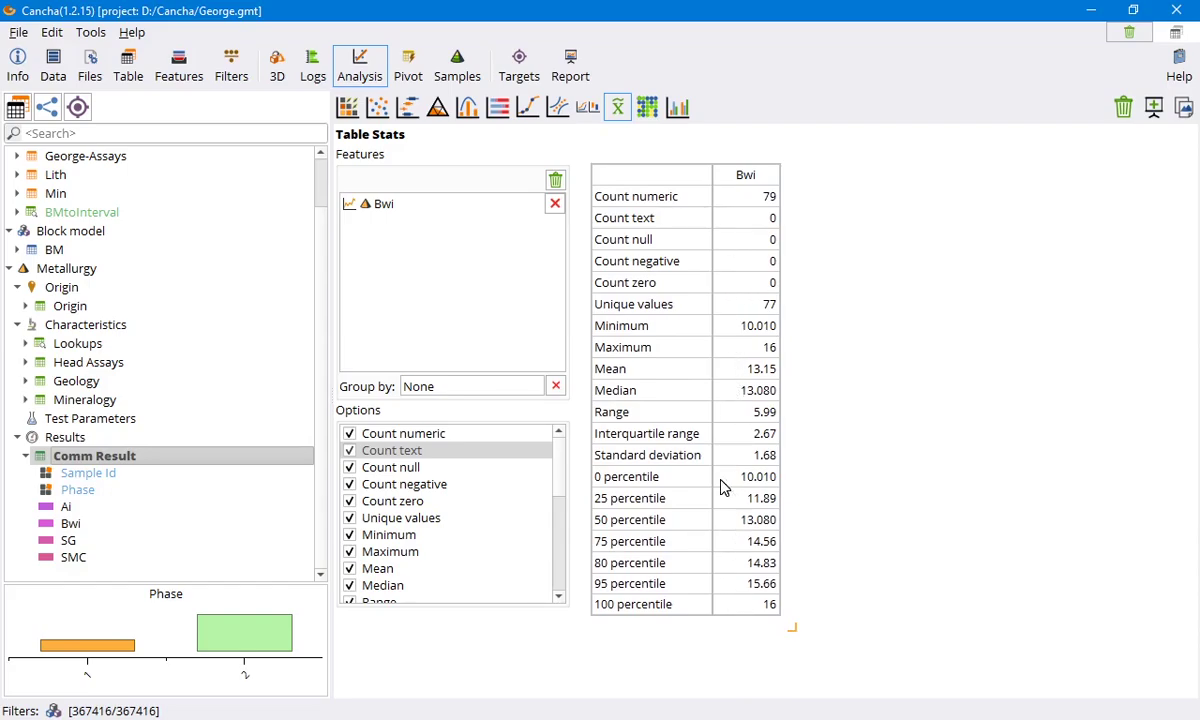
left_click_drag(88, 493, 440, 390)
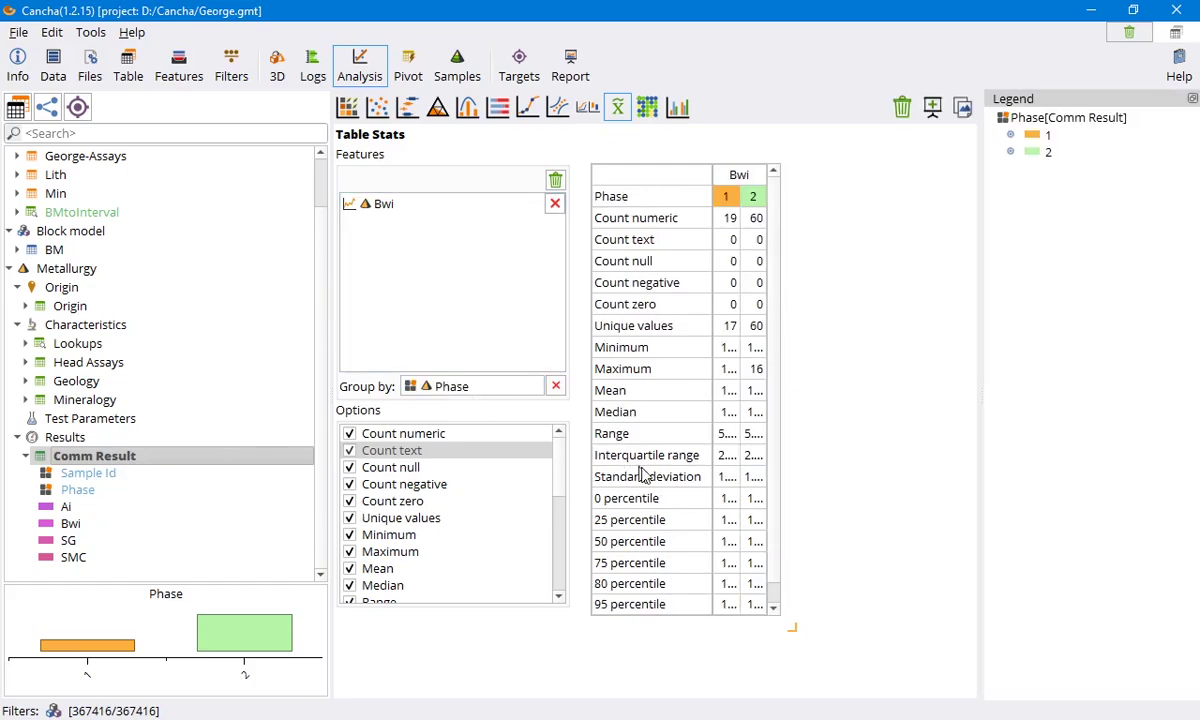
left_click_drag(793, 630, 902, 646)
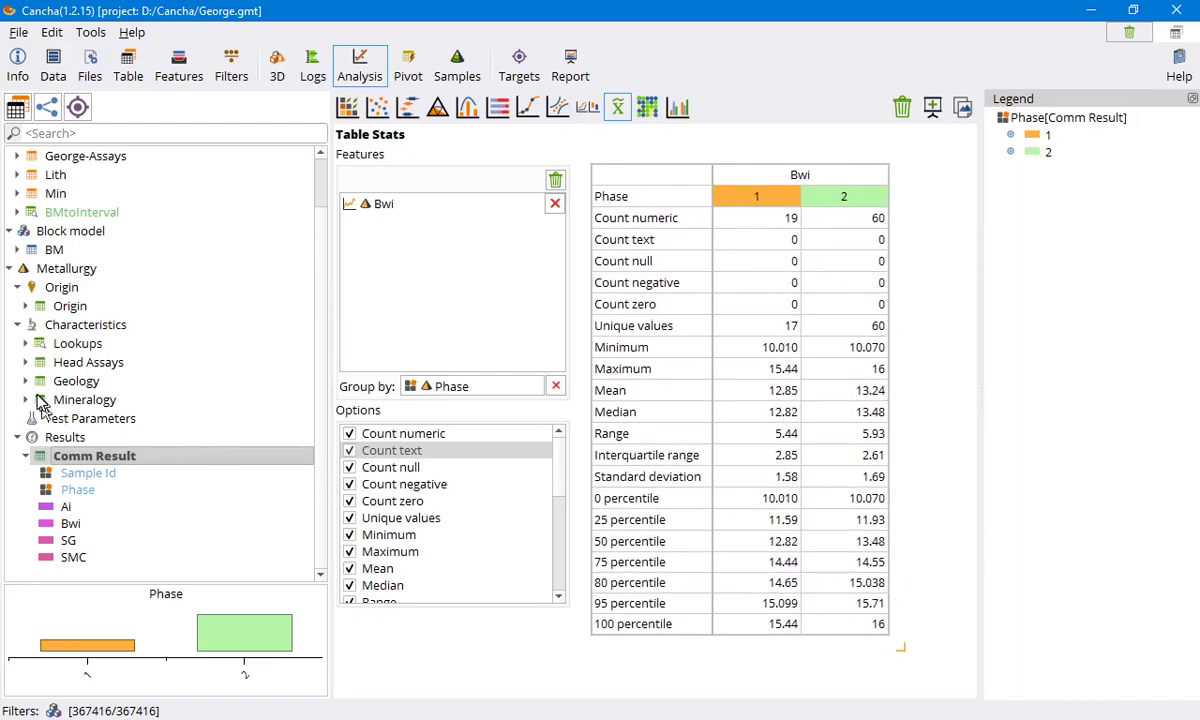
Group the Bwi statistics table by Alt from the Geology table instead.
left_click(84, 400)
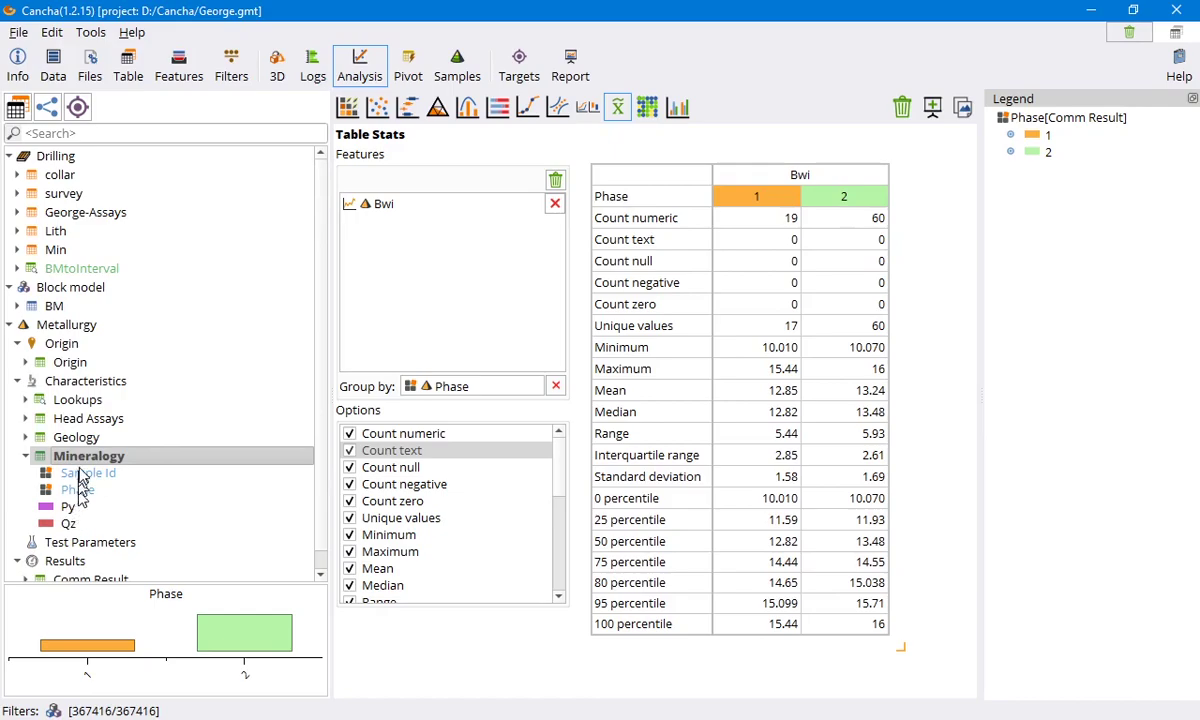
left_click(86, 439)
left_click_drag(68, 490, 460, 397)
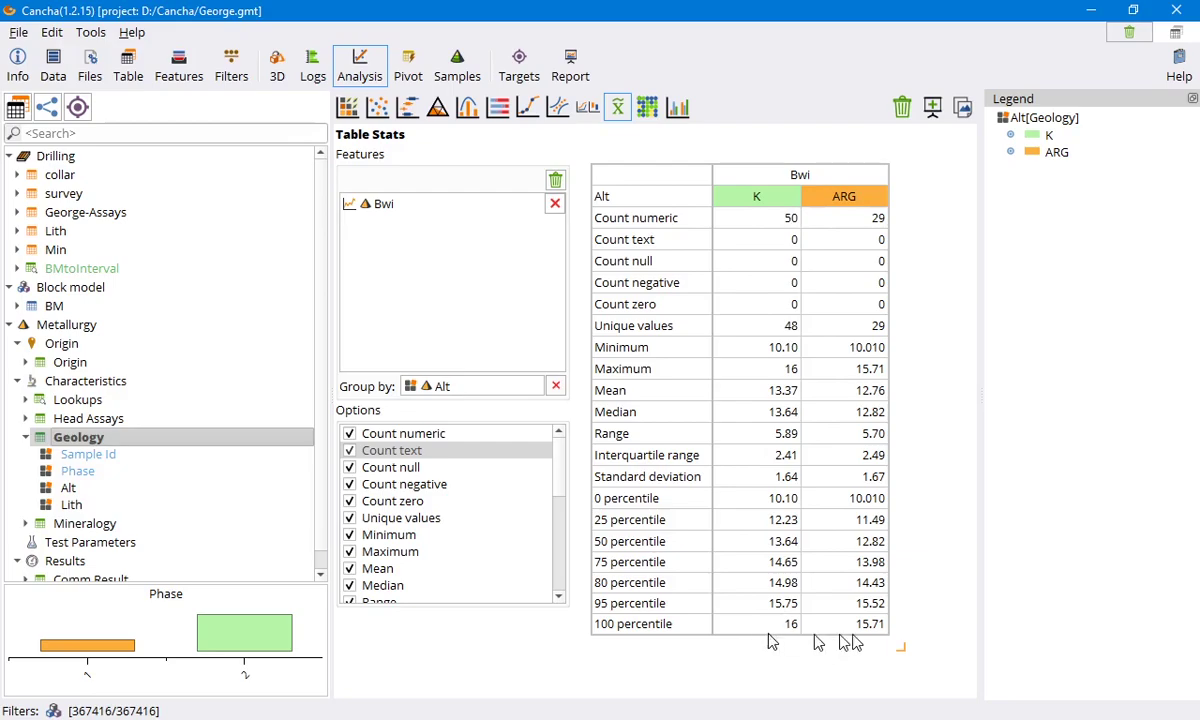
Exclude the text, null, negative and zero counts and the unique values from the Bwi statistics table.
scroll(490, 492, "down", 5)
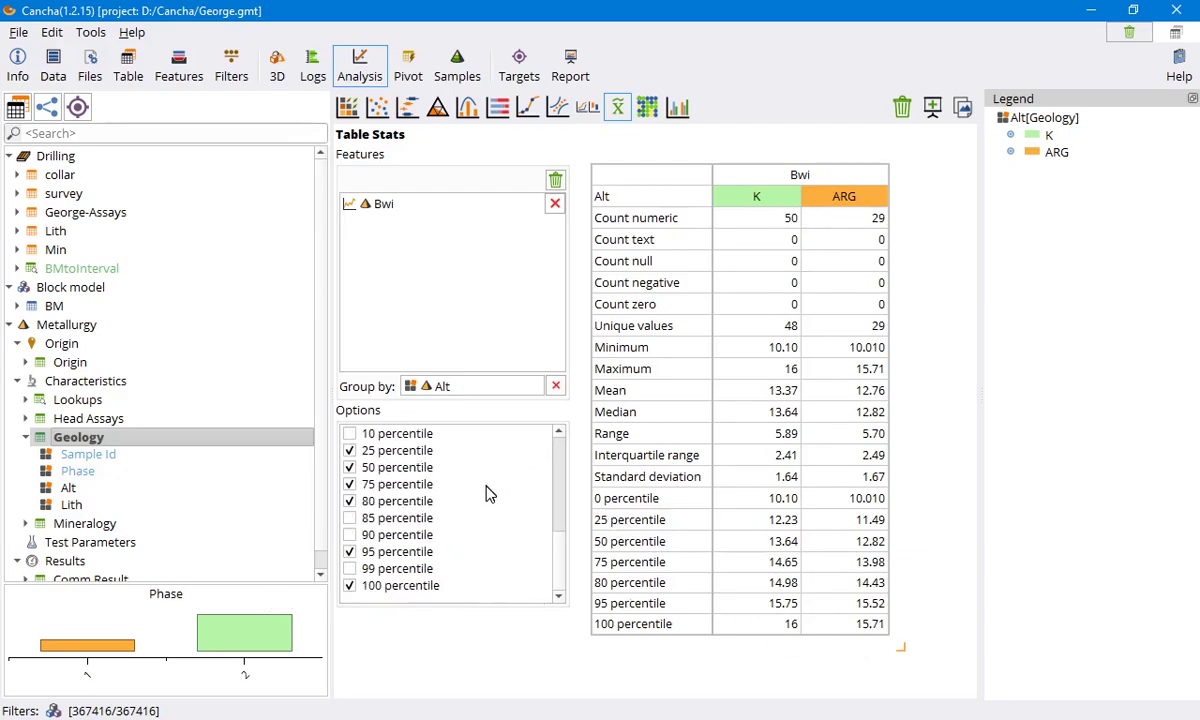
scroll(477, 500, "up", 5)
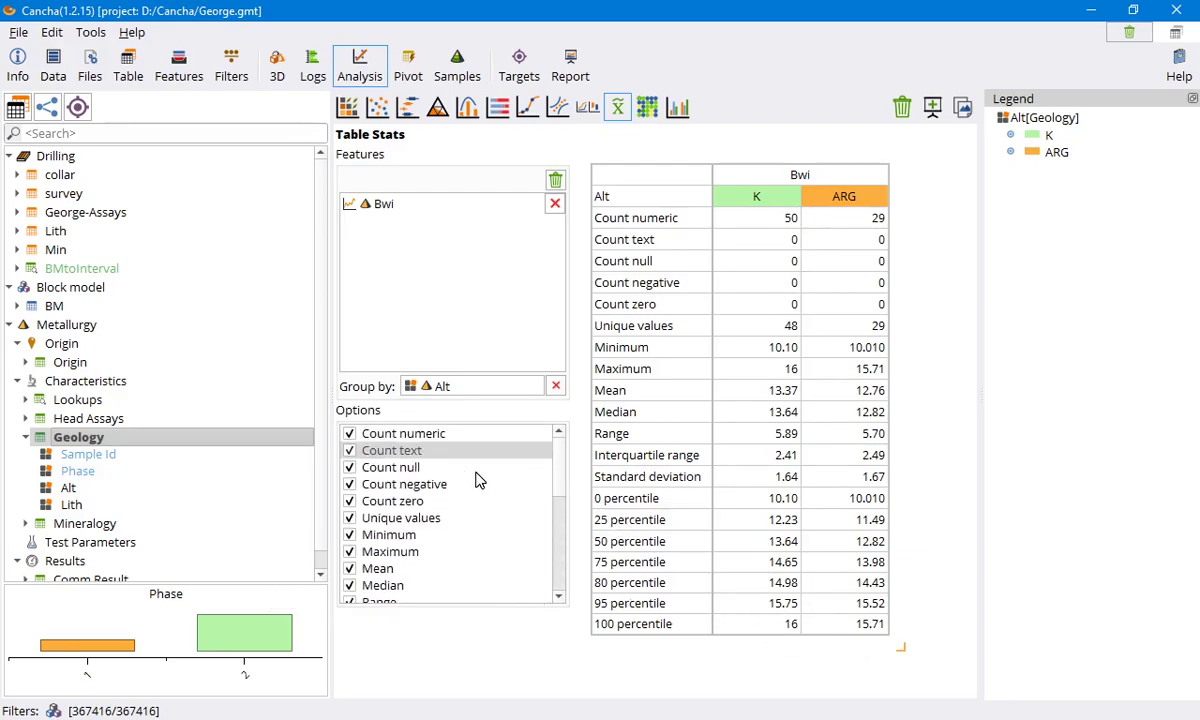
left_click(350, 451)
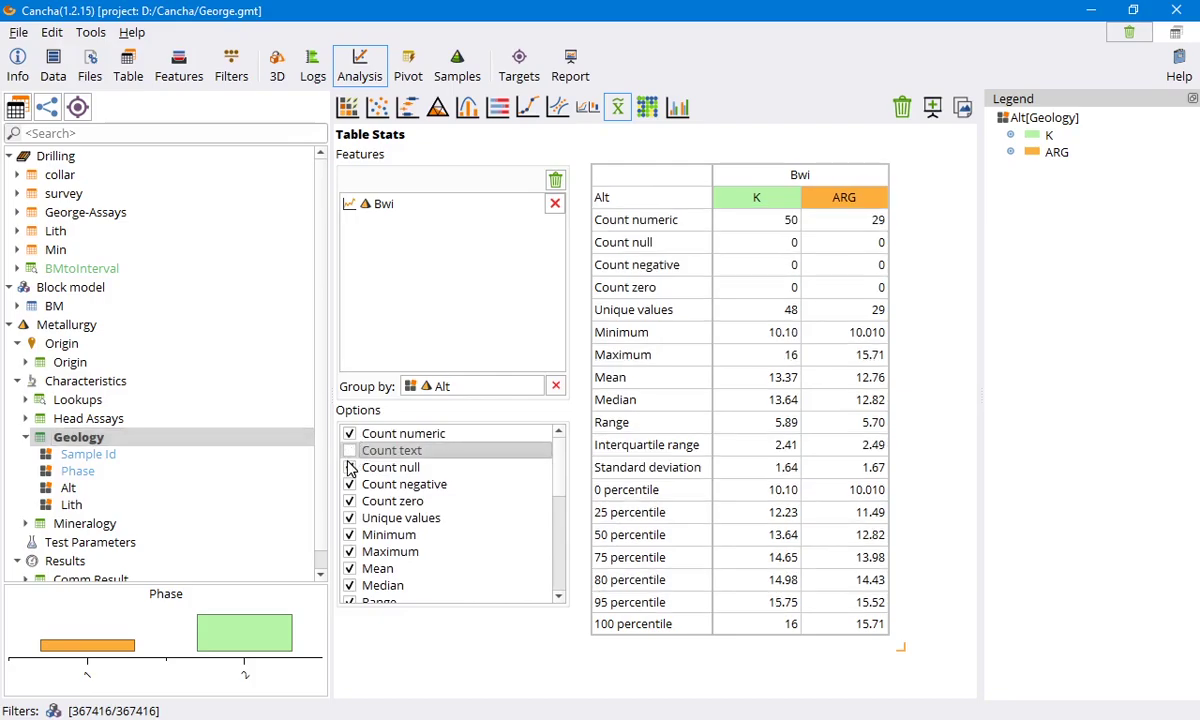
left_click(350, 467)
left_click(350, 484)
left_click(350, 501)
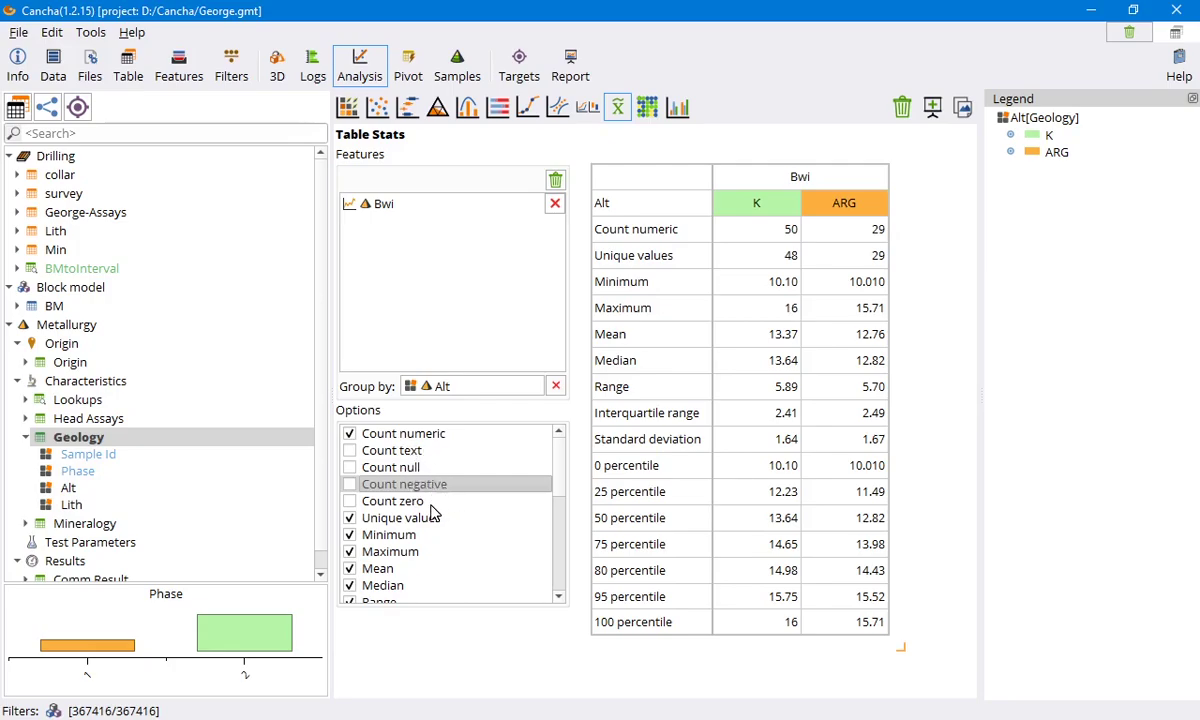
scroll(445, 508, "down", 1)
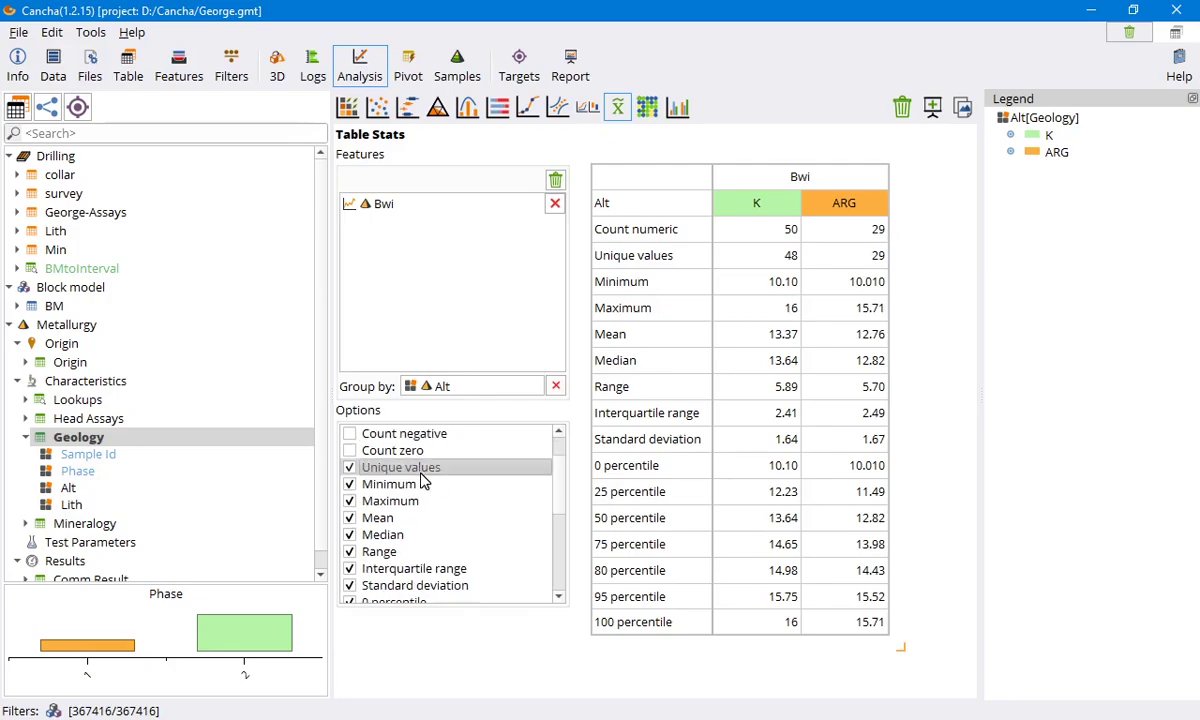
left_click(350, 467)
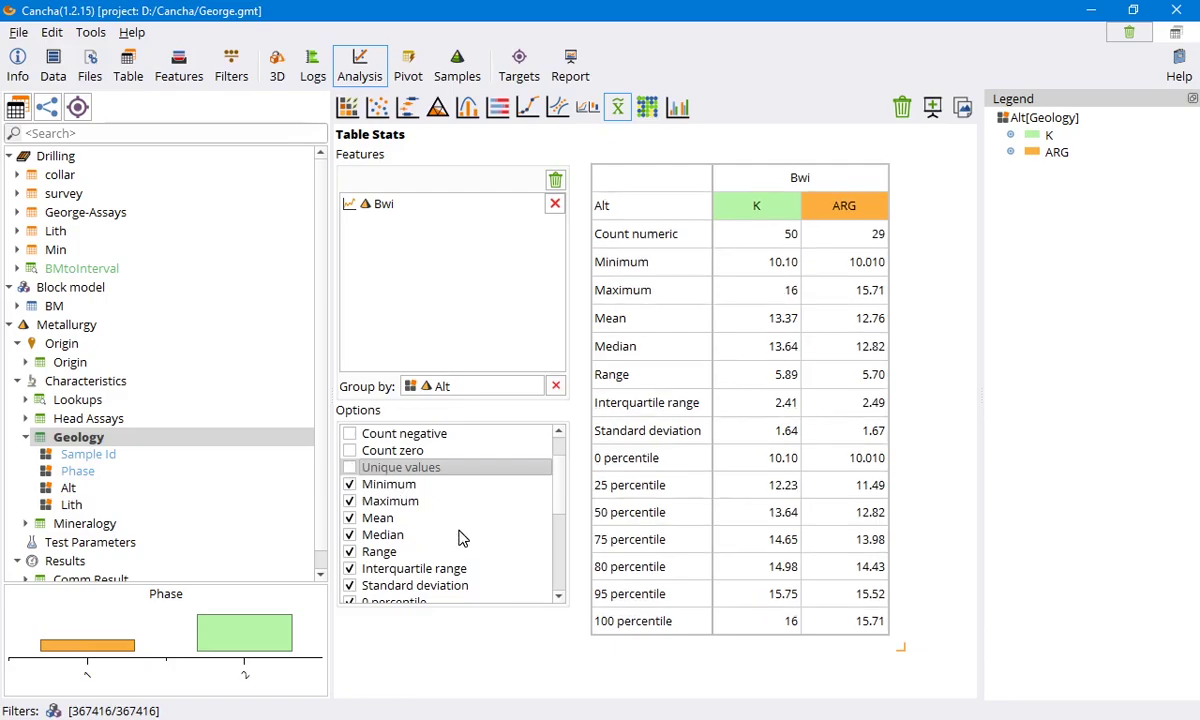
Make the statistics table wider and shorter, and add SMC from the Comm Result table as a second feature.
scroll(462, 538, "down", 1)
scroll(462, 538, "down", 3)
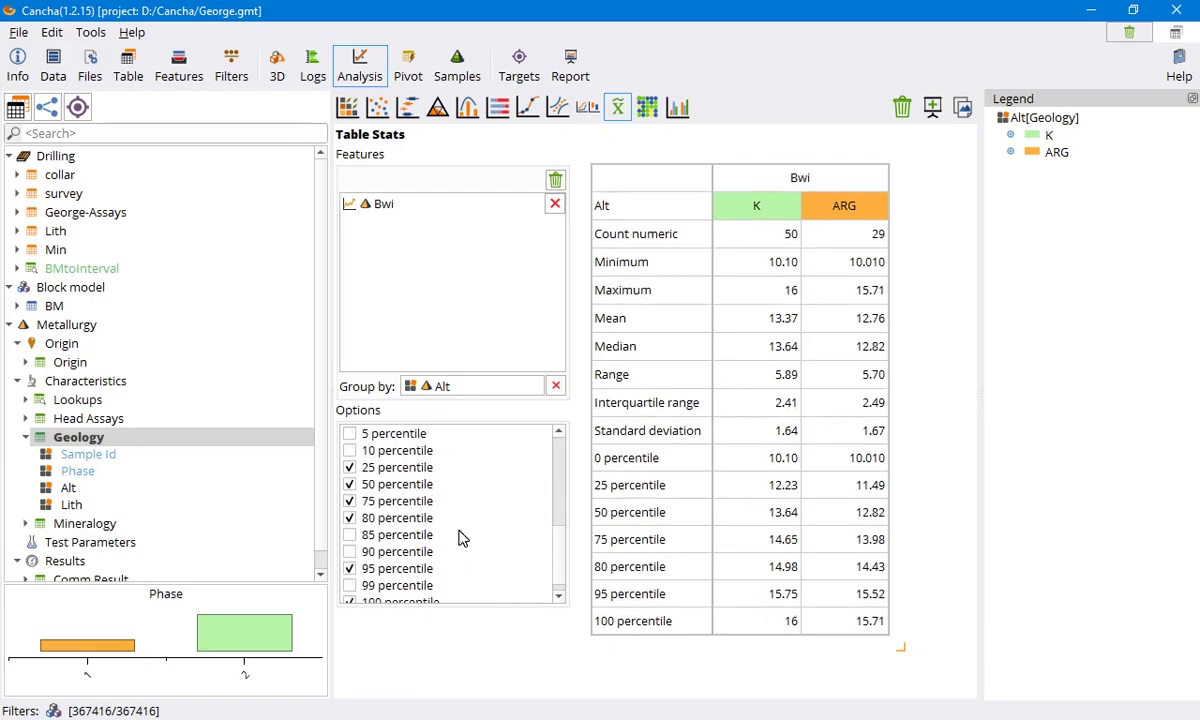
scroll(435, 541, "down", 1)
left_click_drag(903, 652, 960, 553)
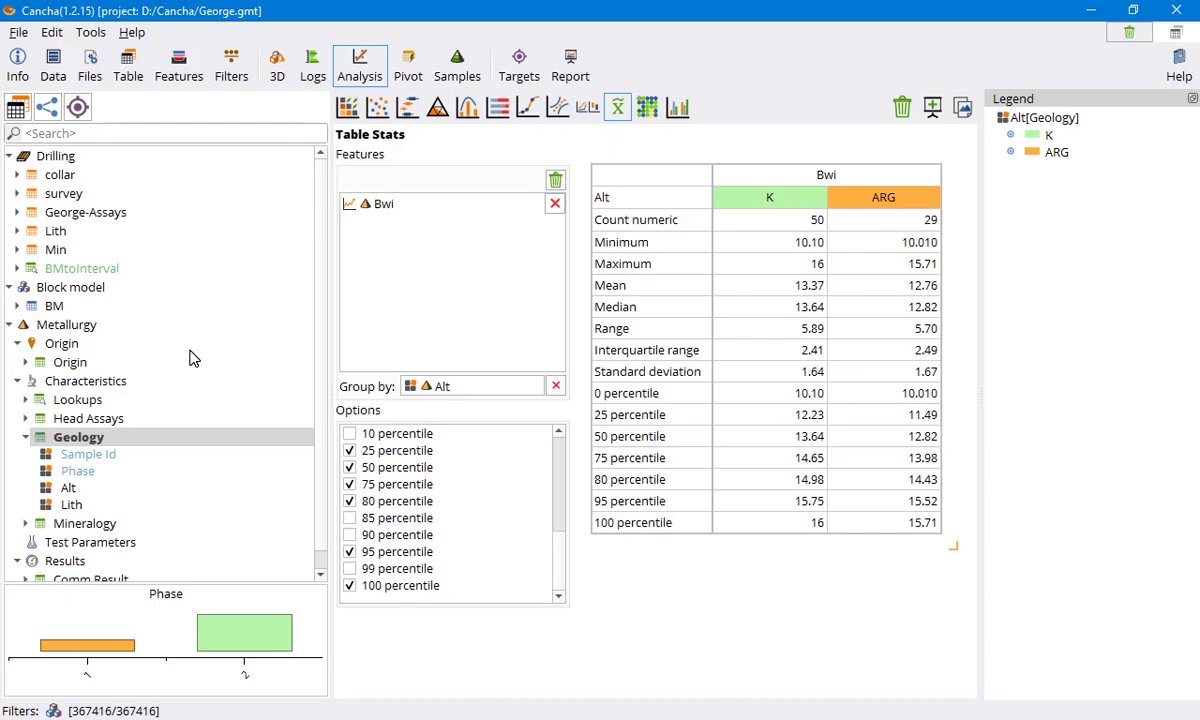
scroll(145, 490, "down", 1)
left_click(88, 562)
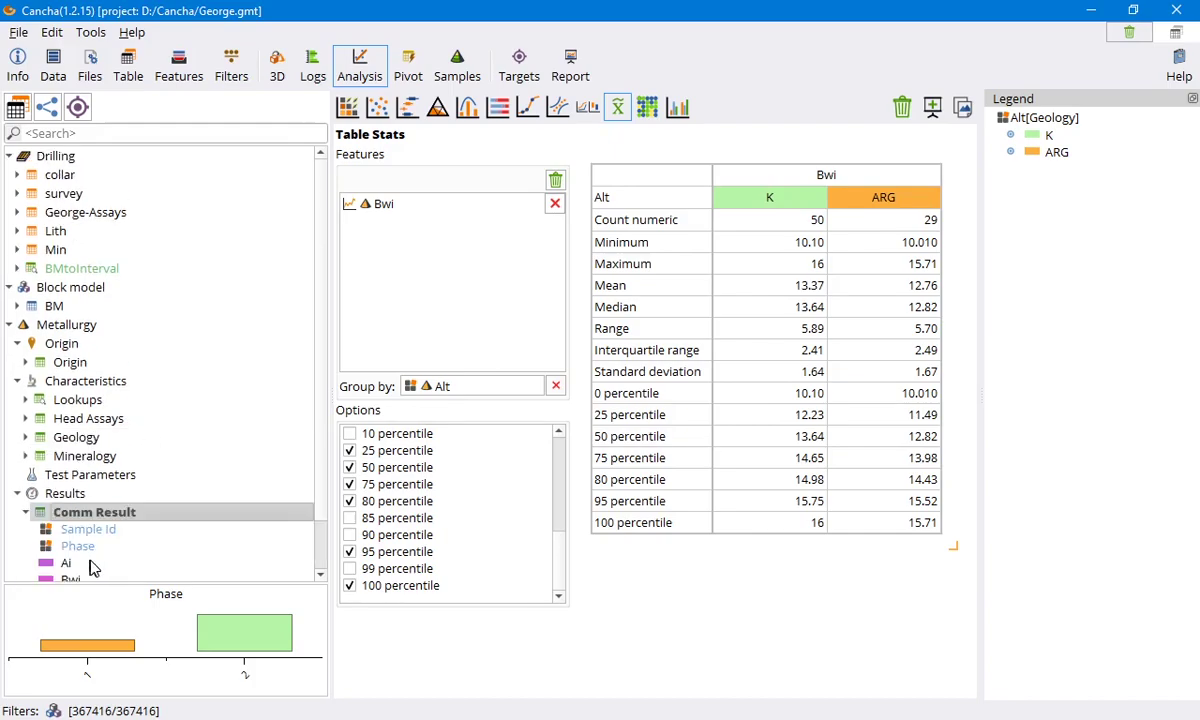
scroll(88, 568, "down", 1)
left_click_drag(83, 538, 411, 260)
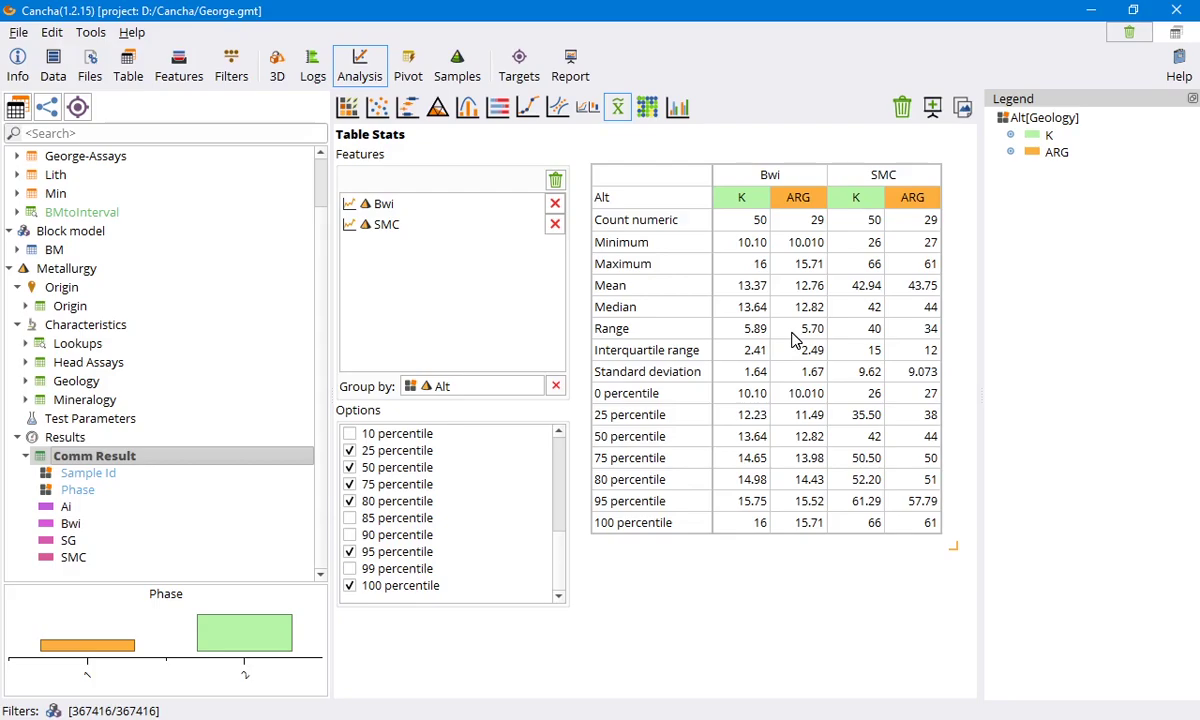
Start a Mosaic Plot with Alt as rows and Lith as columns, both from the metallurgical Geology table.
left_click(650, 110)
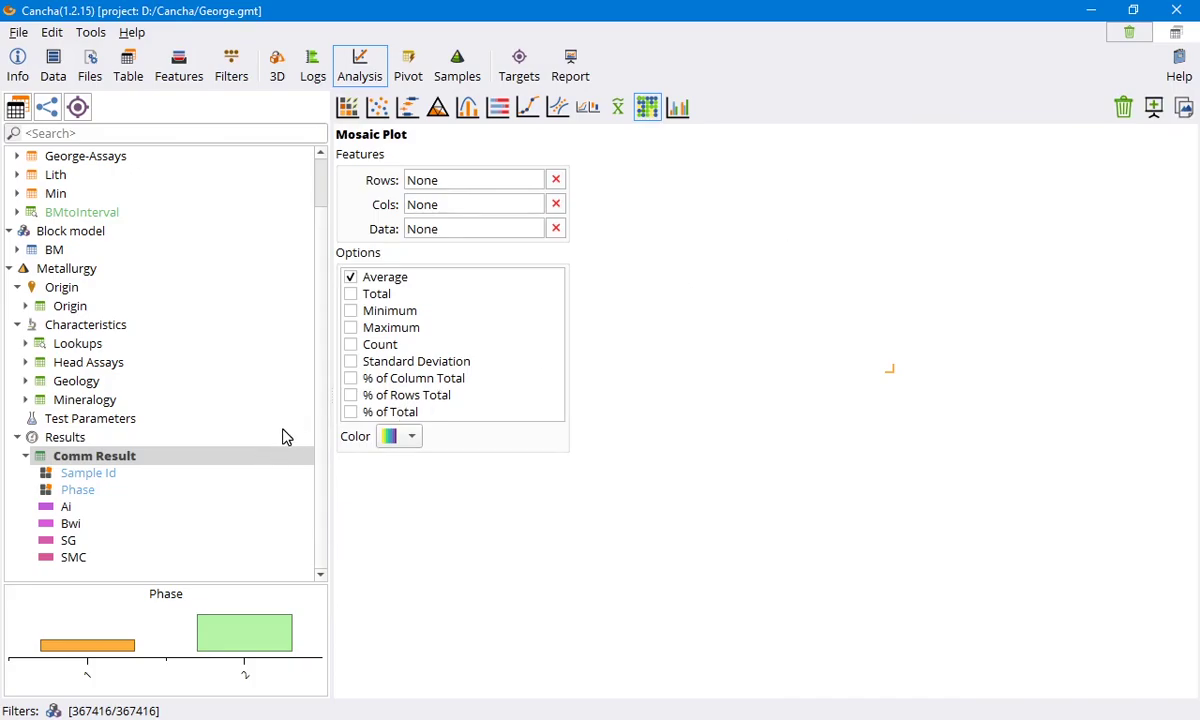
scroll(205, 403, "up", 1)
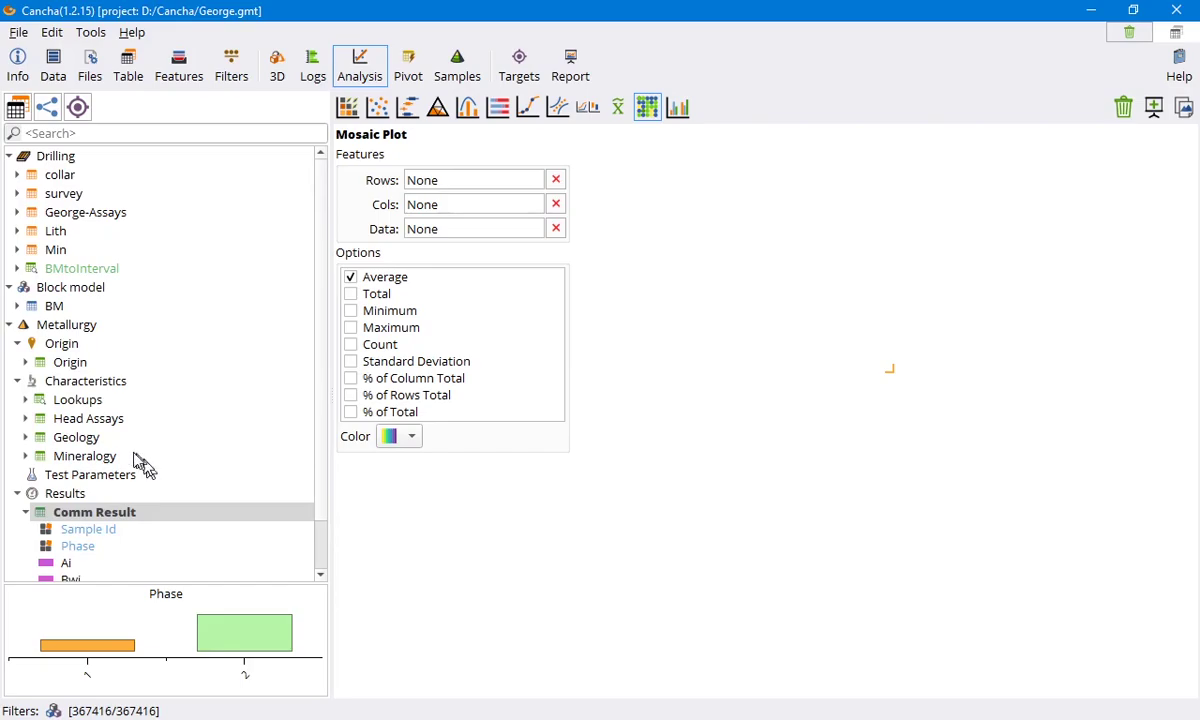
double_click(88, 439)
scroll(95, 443, "down", 1)
left_click_drag(70, 472, 438, 183)
left_click_drag(78, 485, 450, 207)
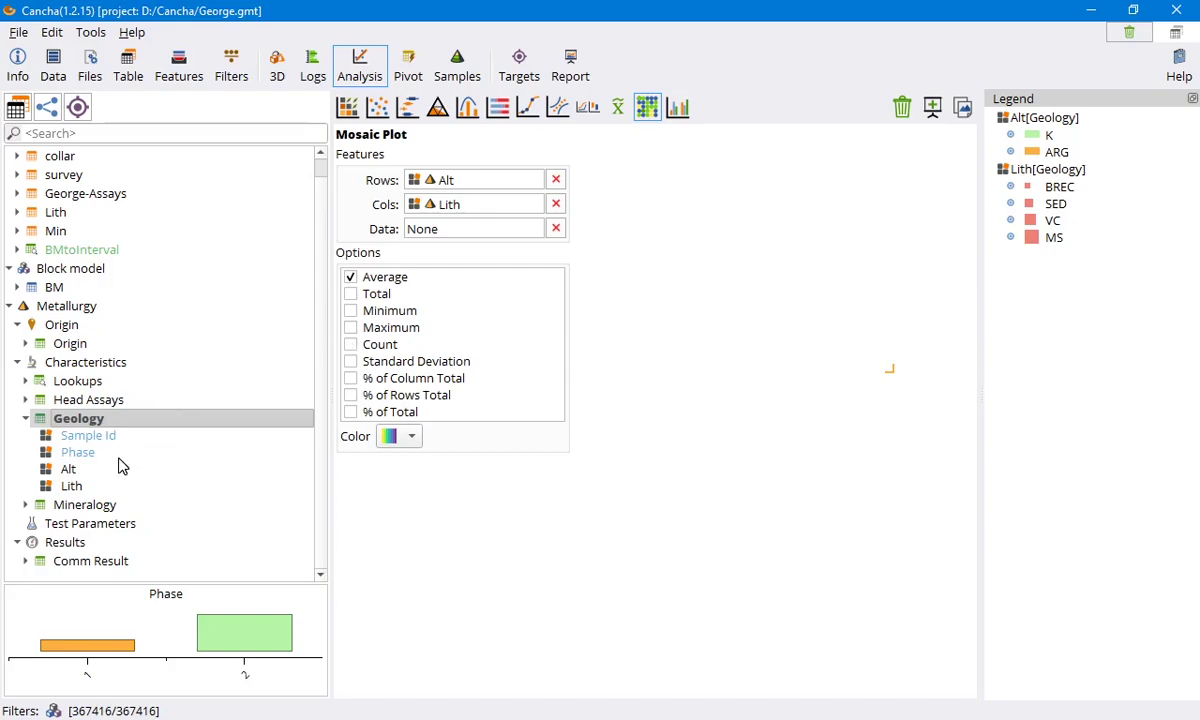
Use SMC from the Comm Result table as the mosaic plot's data and slightly enlarge the plot.
left_click(109, 565)
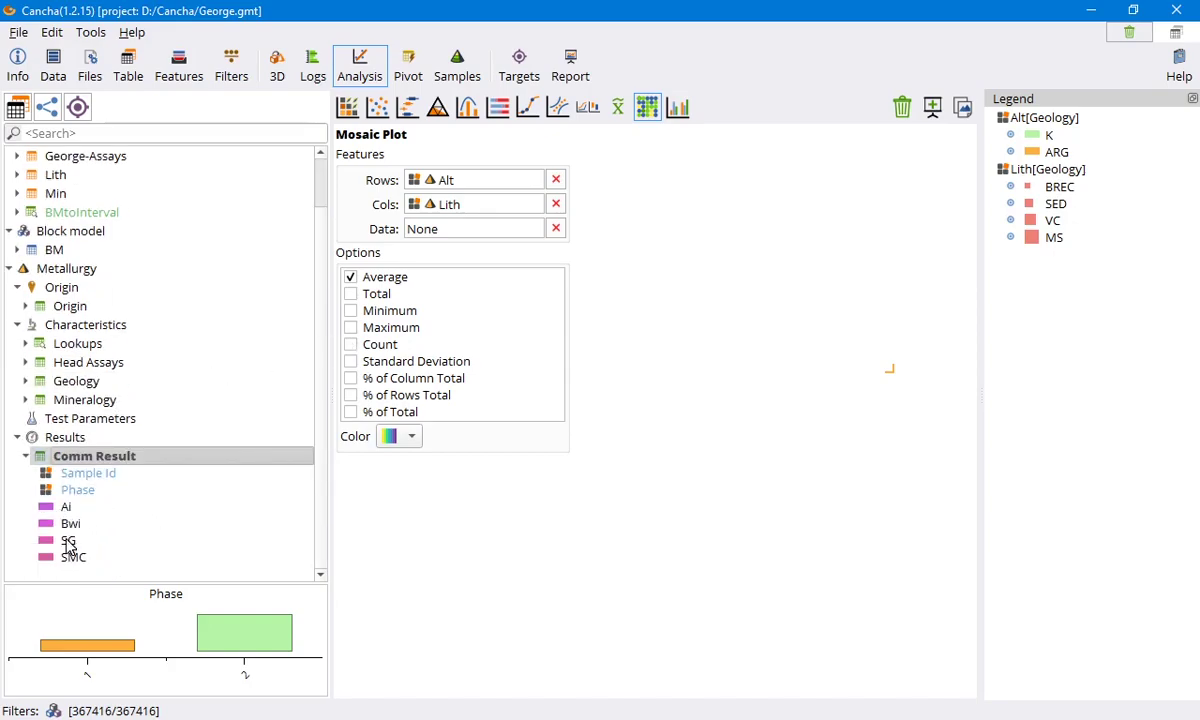
left_click_drag(72, 565, 457, 238)
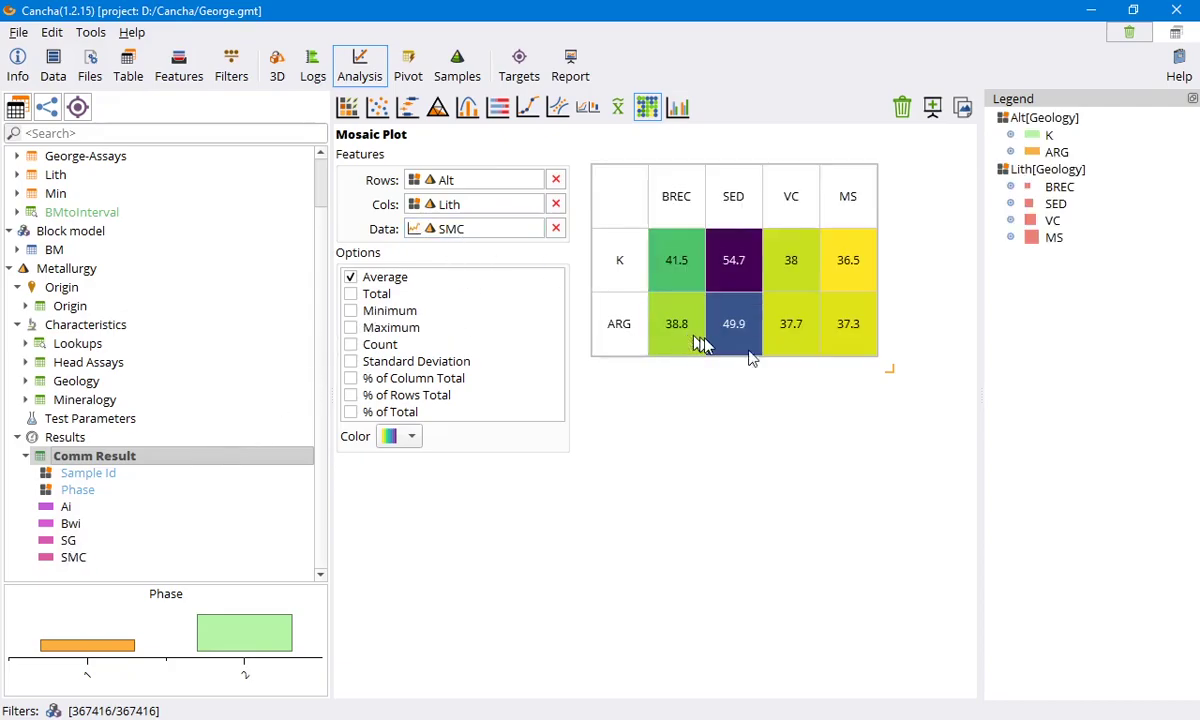
left_click_drag(890, 371, 928, 388)
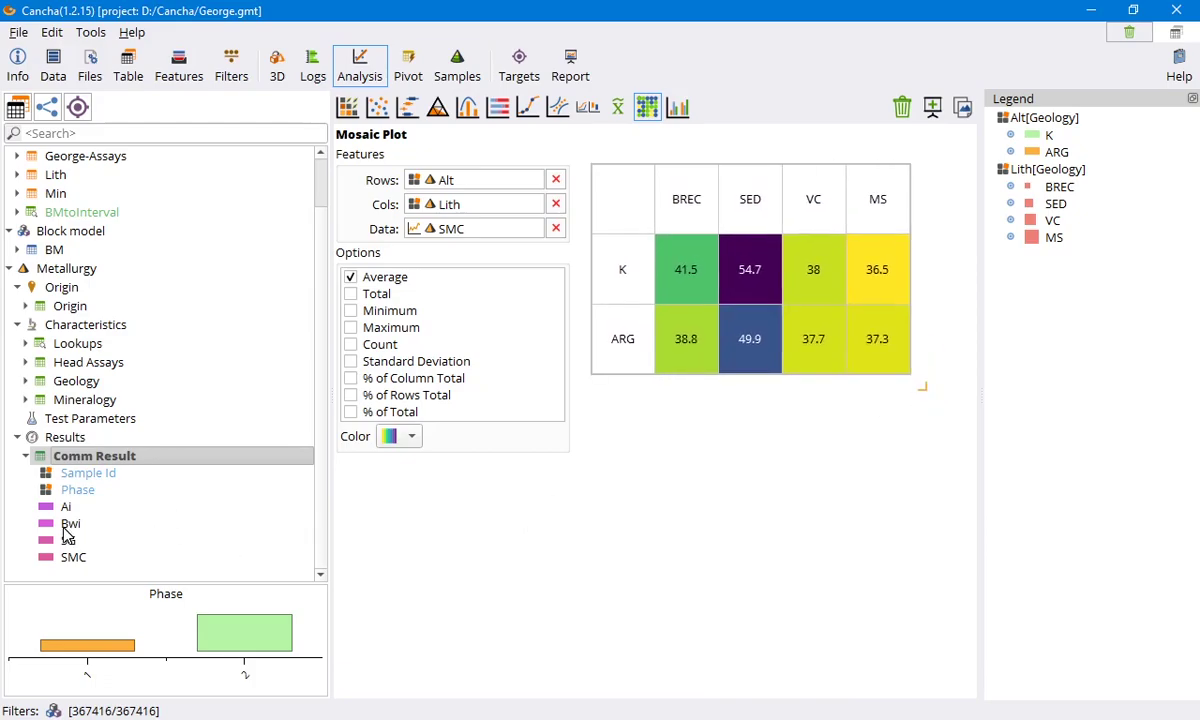
Replace SMC with Bwi as the mosaic plot's data and make the plot wider and shorter.
left_click_drag(68, 524, 452, 240)
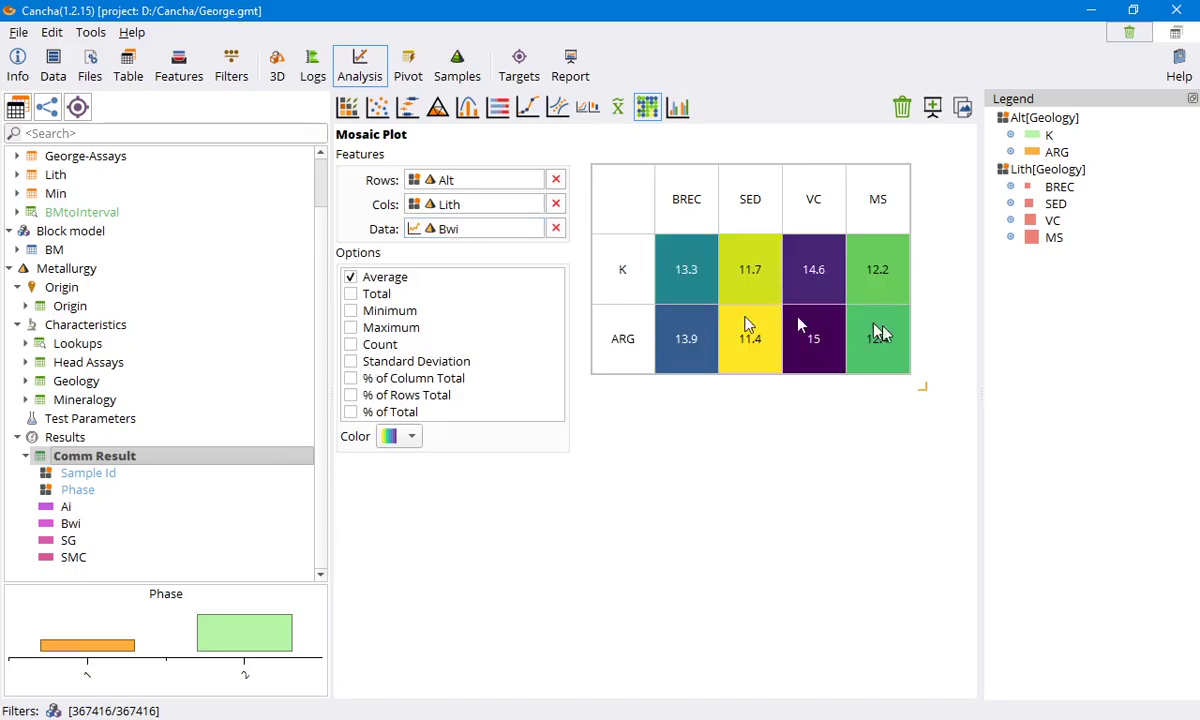
left_click_drag(921, 388, 937, 337)
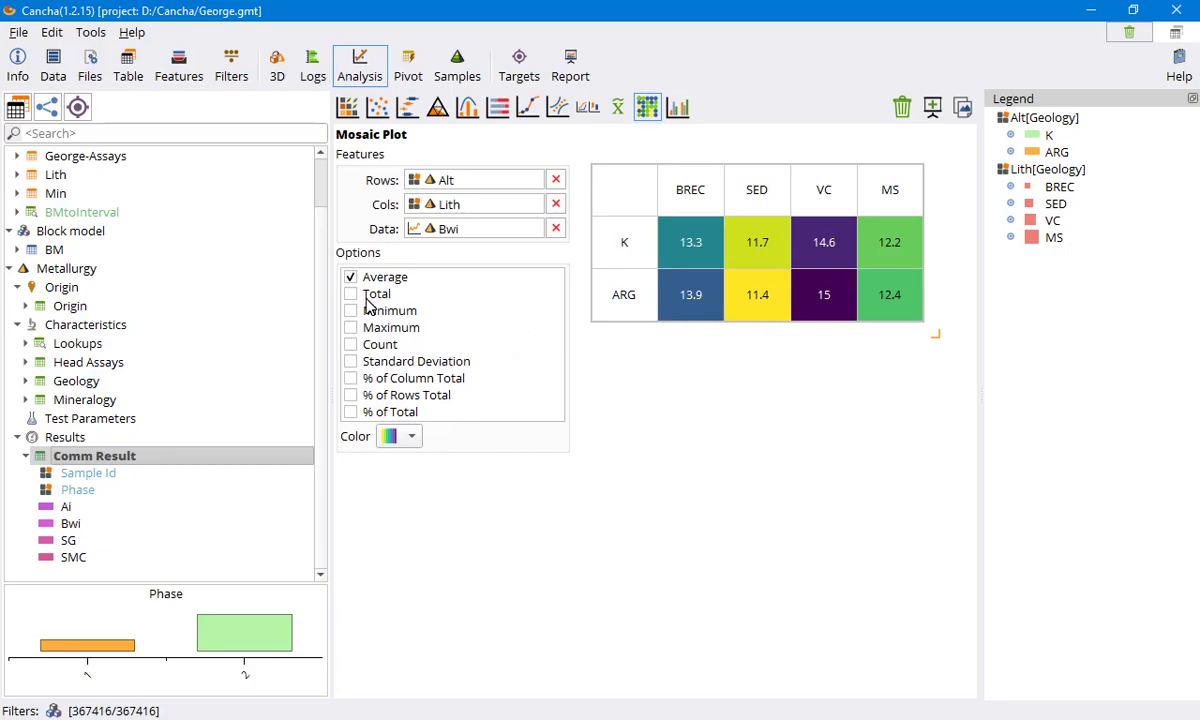
Show the mosaic plot's values as Count and then as % of Total.
left_click(350, 344)
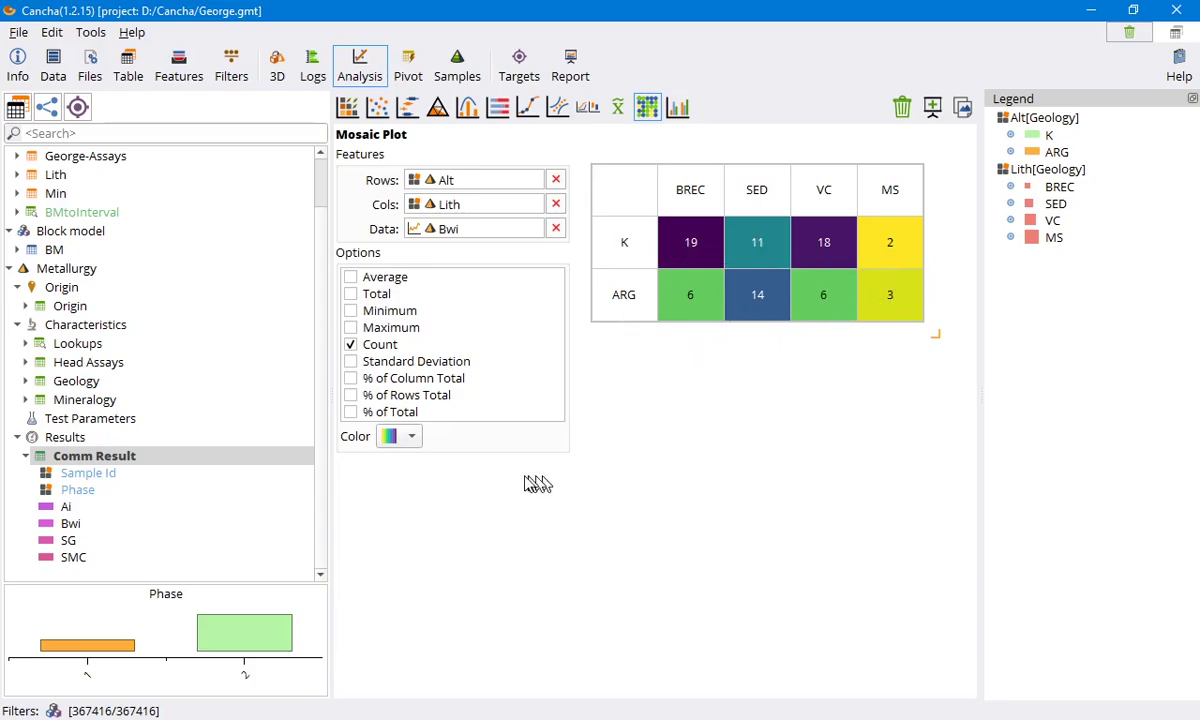
left_click(350, 412)
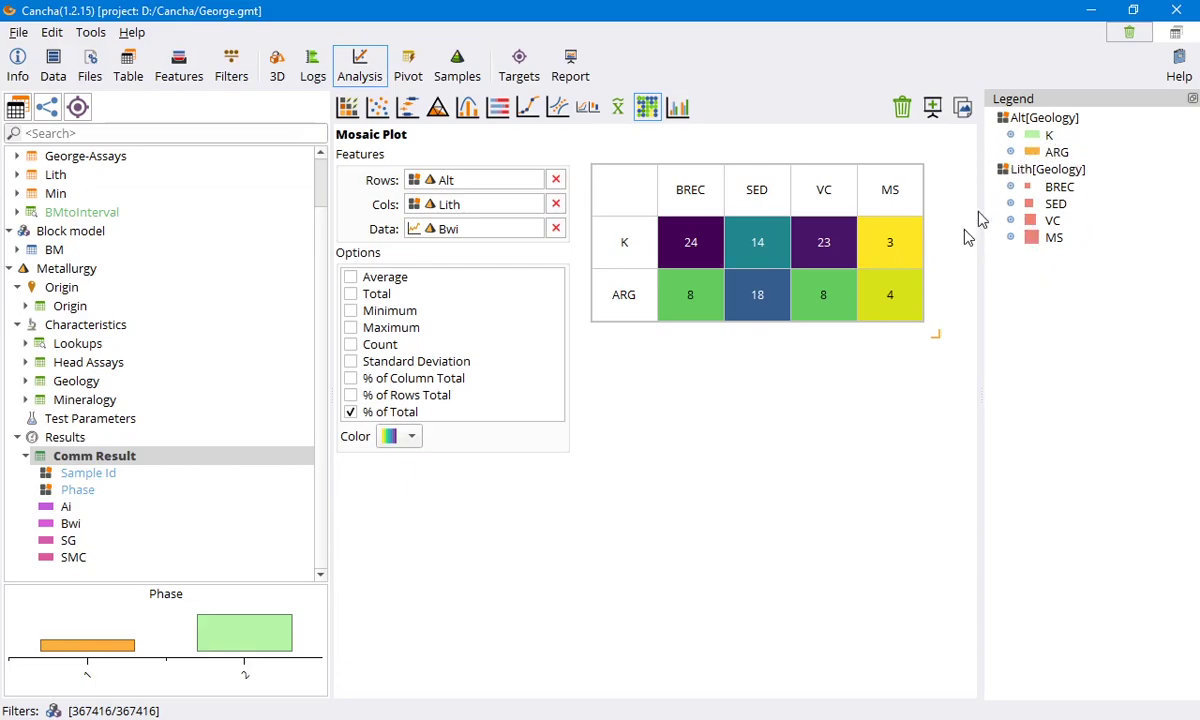
left_click(677, 107)
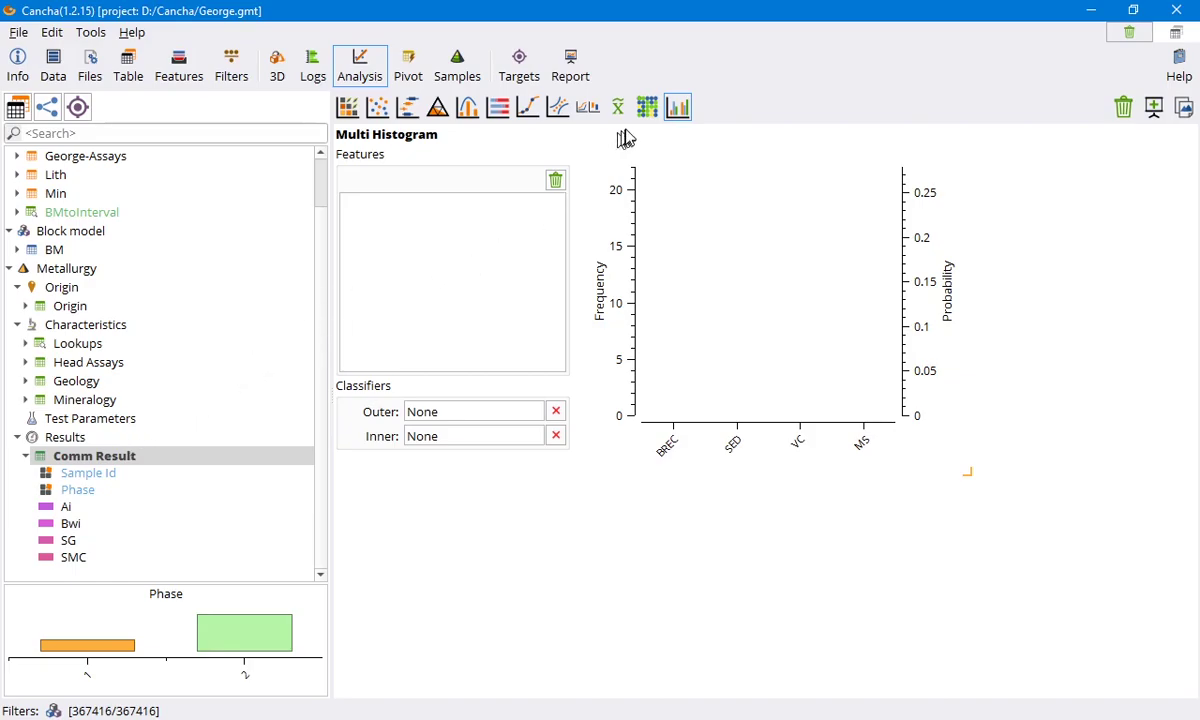
left_click(646, 108)
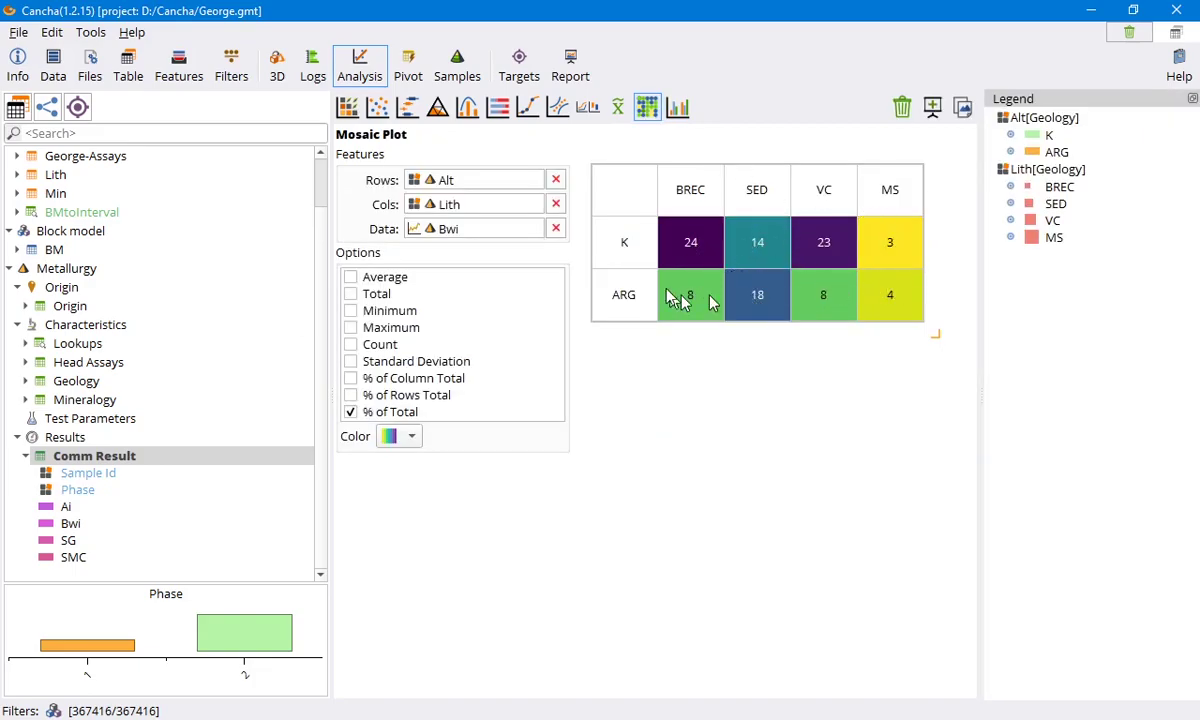
Create a Multi Histogram of Bwi with Phase from the Comm Result table as the inner classifier.
left_click(677, 107)
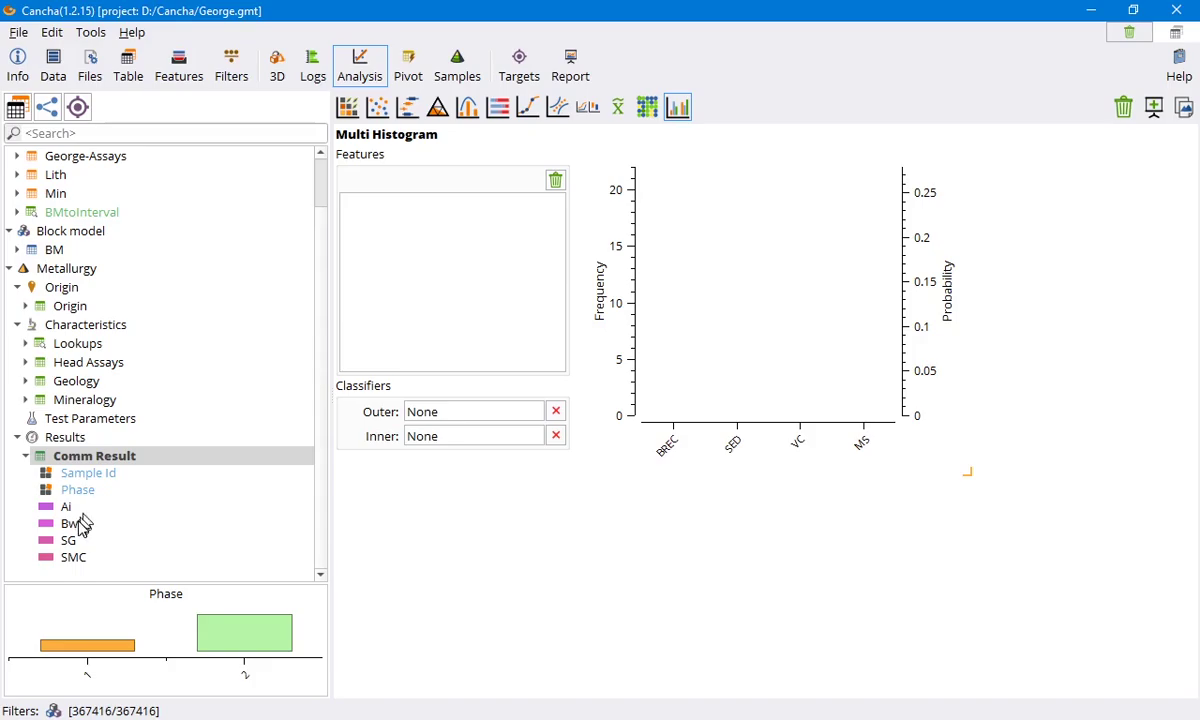
left_click_drag(70, 526, 440, 280)
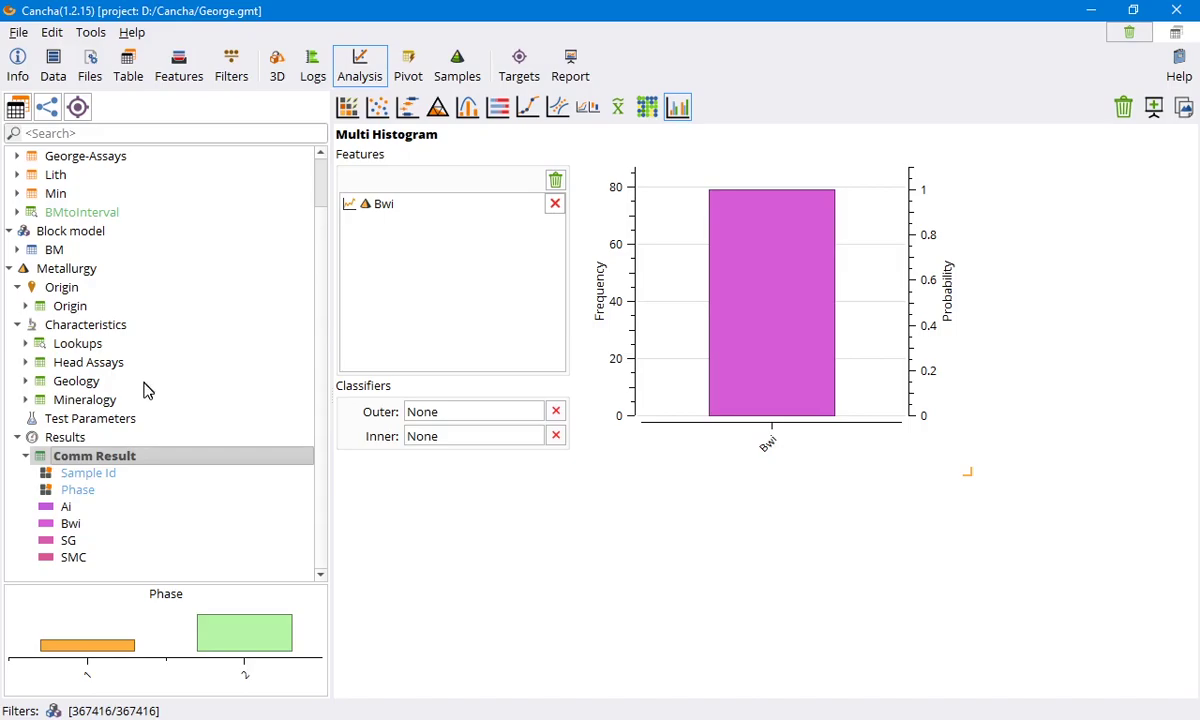
left_click_drag(95, 490, 447, 437)
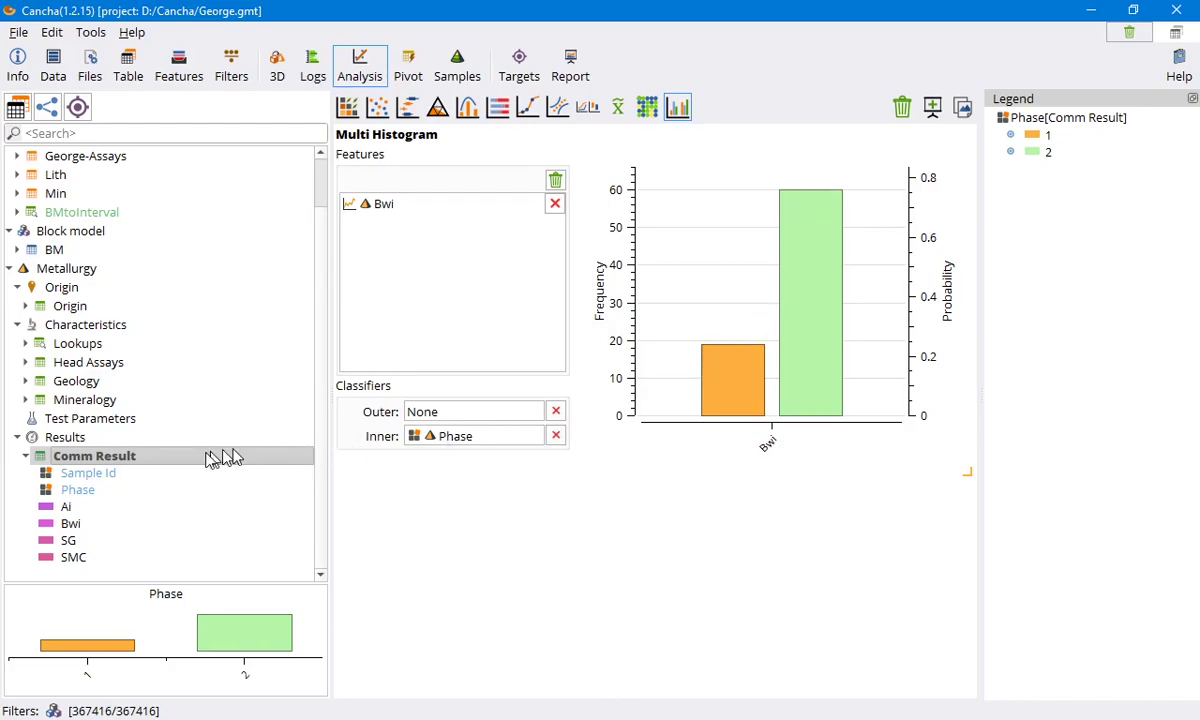
Set S from the Head Assays table as the histogram's outer classifier.
left_click(92, 401)
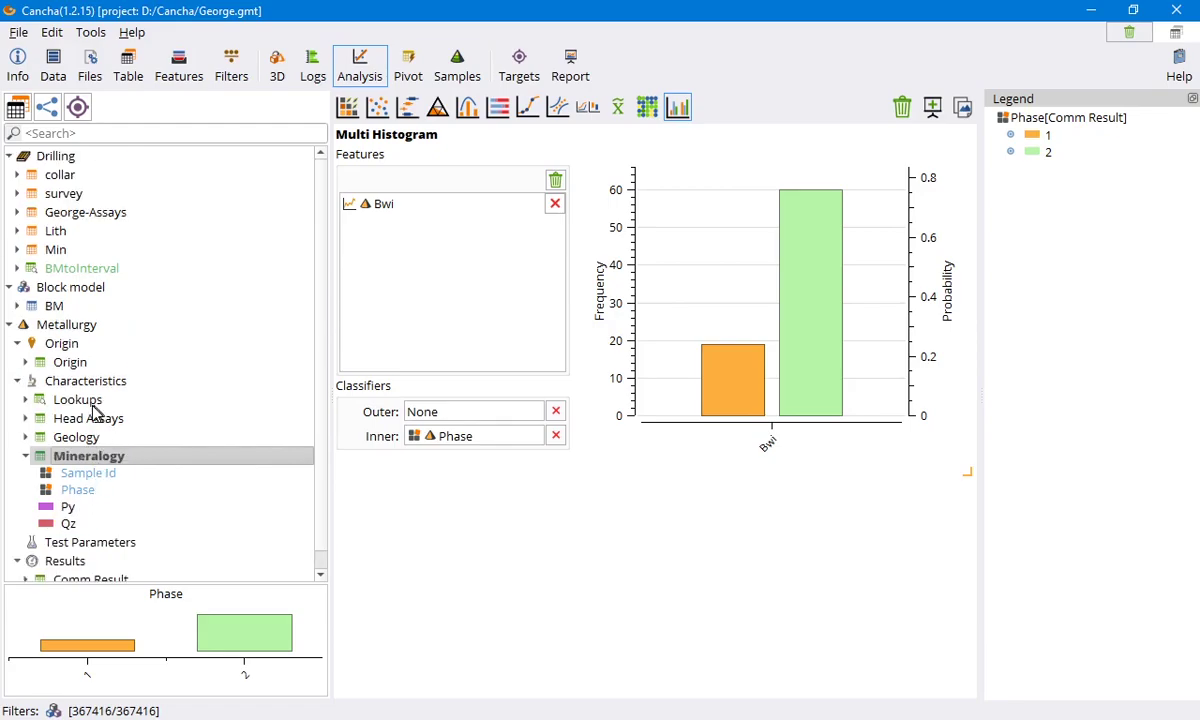
left_click(95, 421)
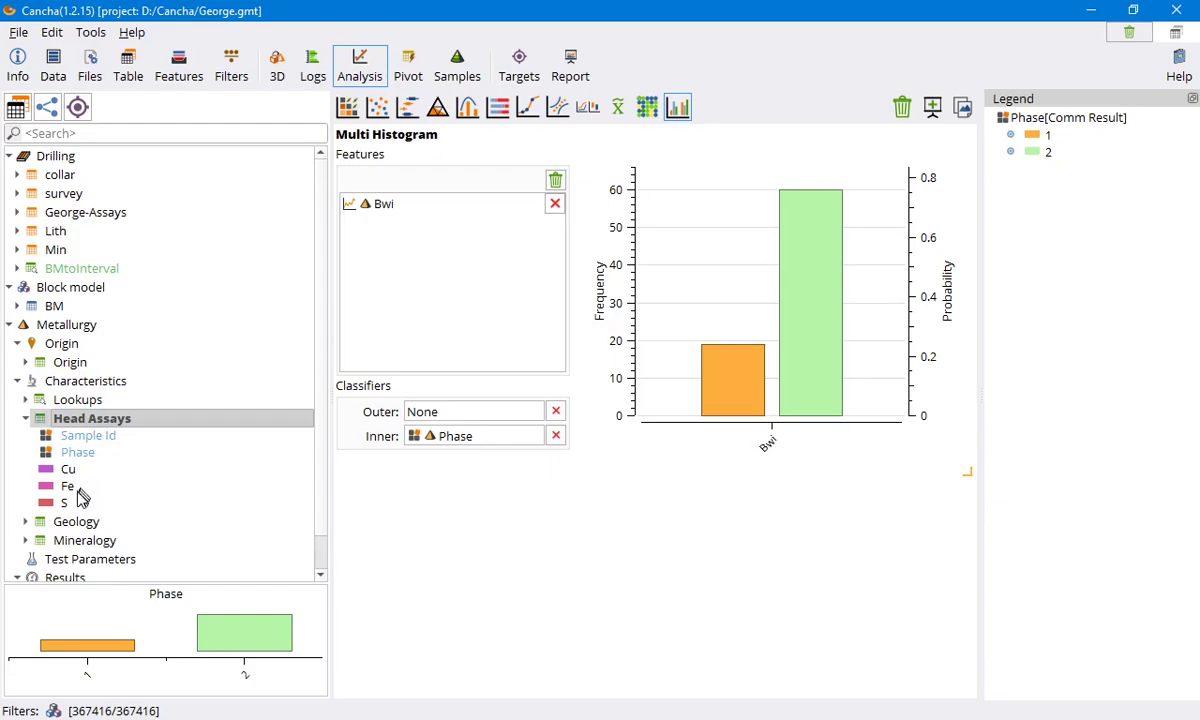
left_click_drag(95, 495, 509, 413)
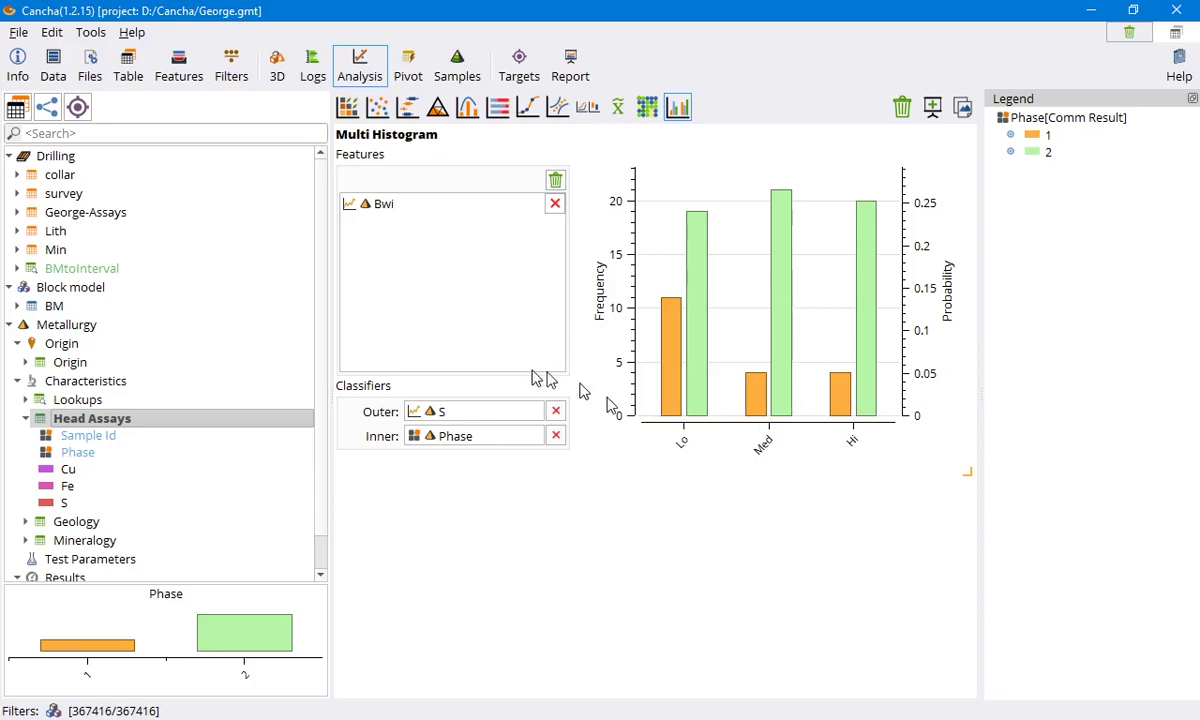
Set Lith from the metallurgical Geology table as the histogram's outer classifier.
scroll(115, 445, "down", 1)
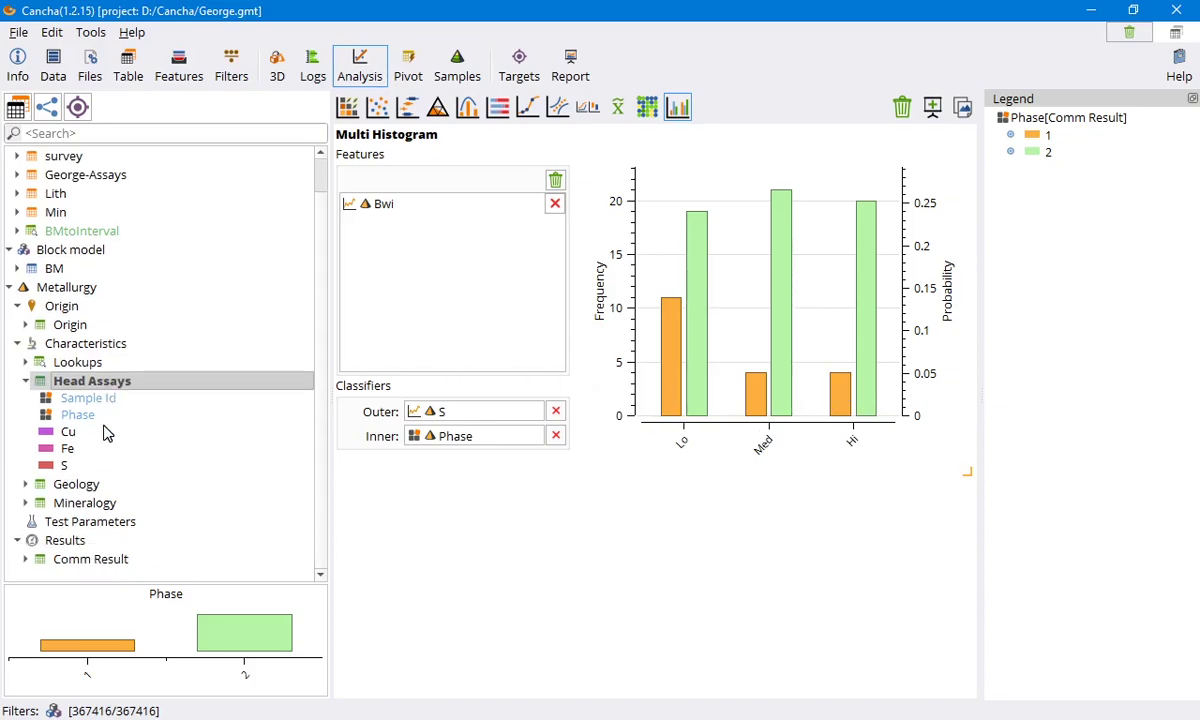
left_click(88, 486)
left_click_drag(90, 492, 469, 415)
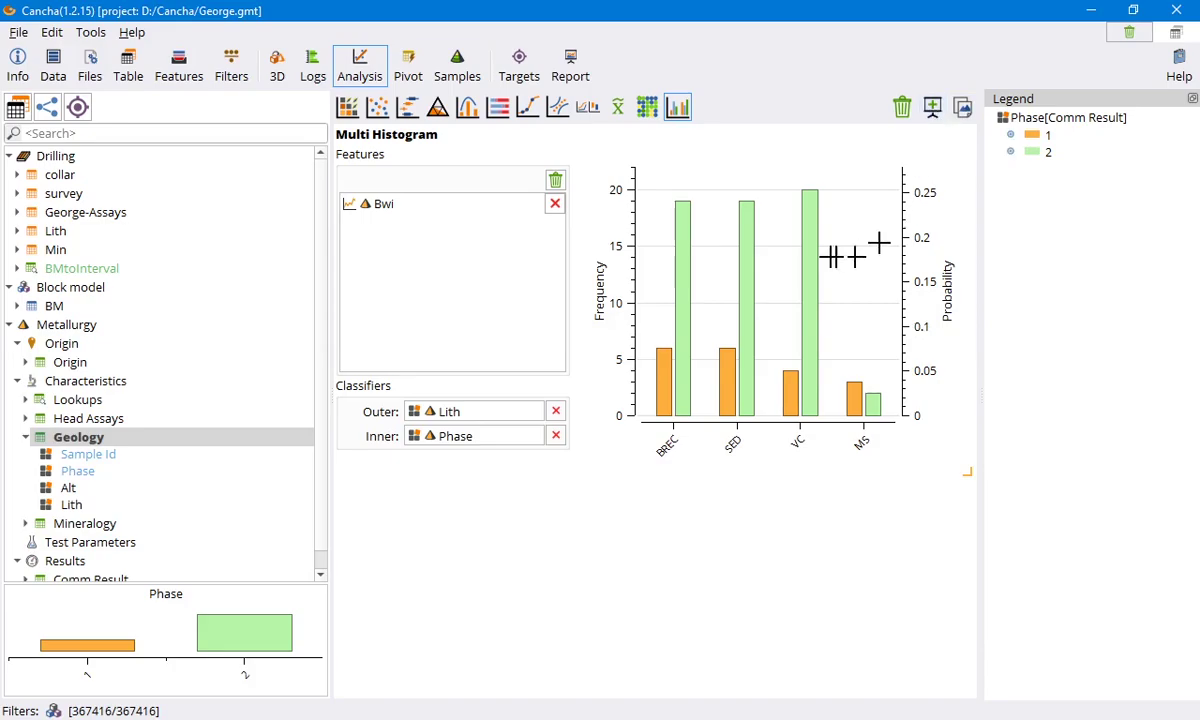
Add the Bwi multi histogram to the report, view it there and return to the analysis.
left_click(557, 66)
left_click(166, 169)
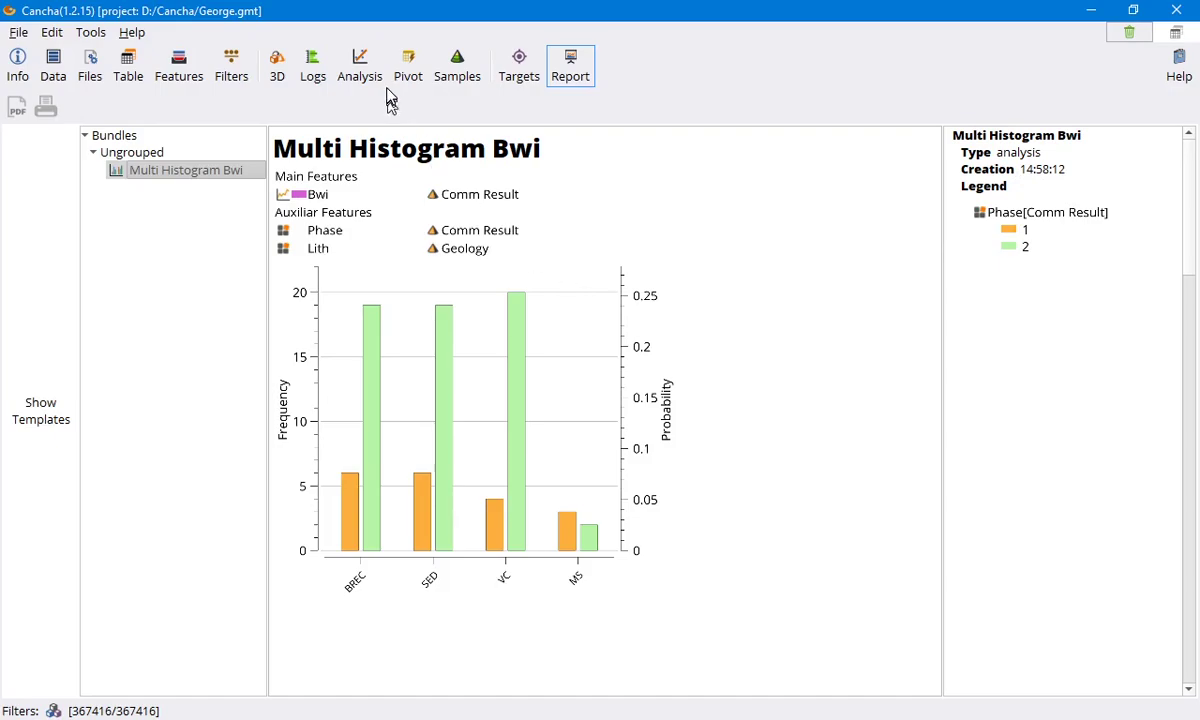
left_click(360, 80)
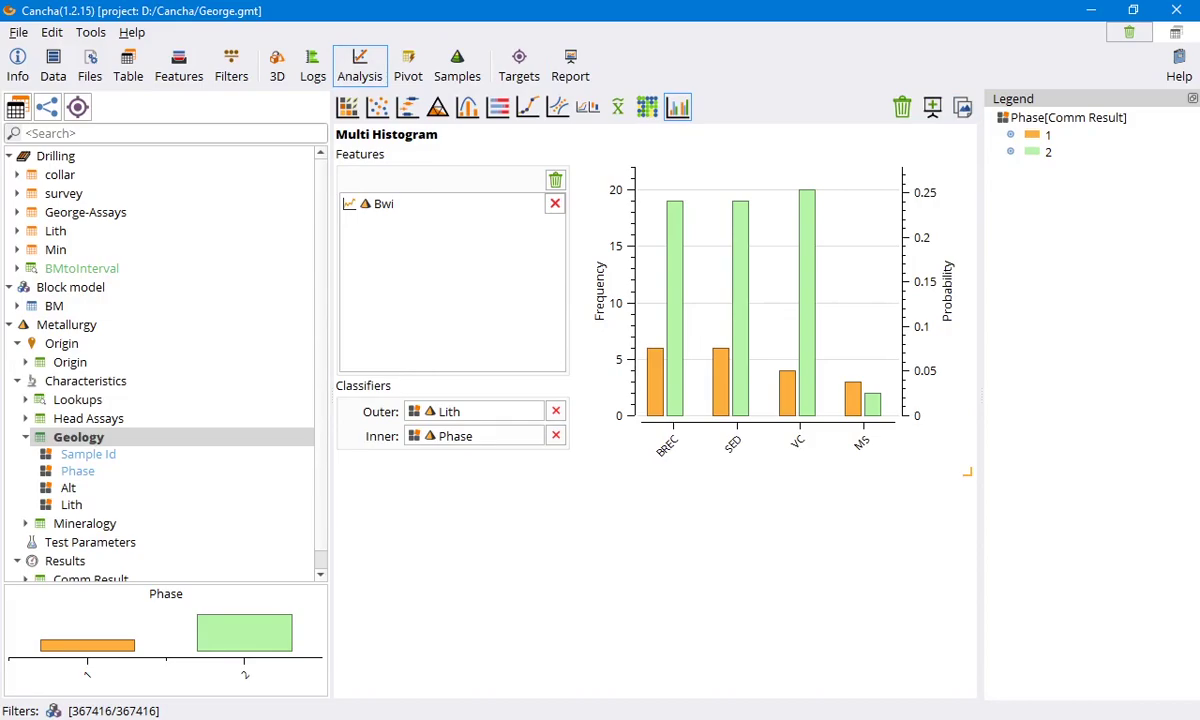
Switch to Word and paste the copied multi histogram on a new line below the Cum-Box plot.
left_click(479, 716)
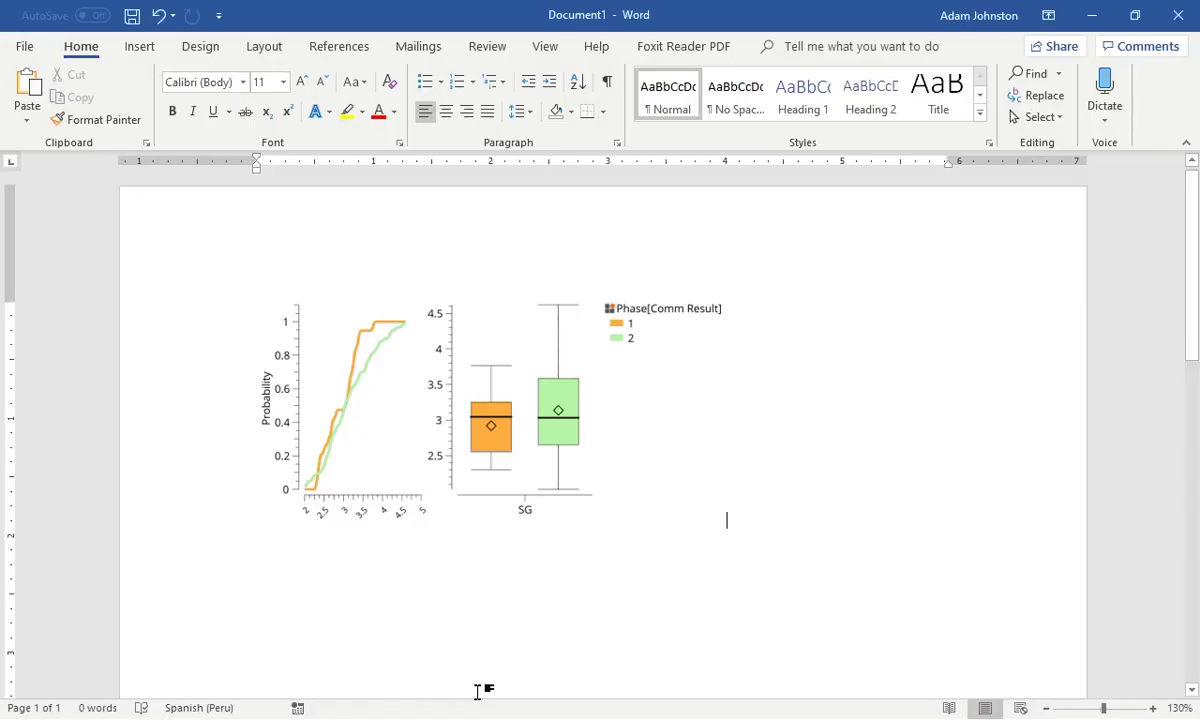
scroll(490, 580, "down", 3)
key("Return")
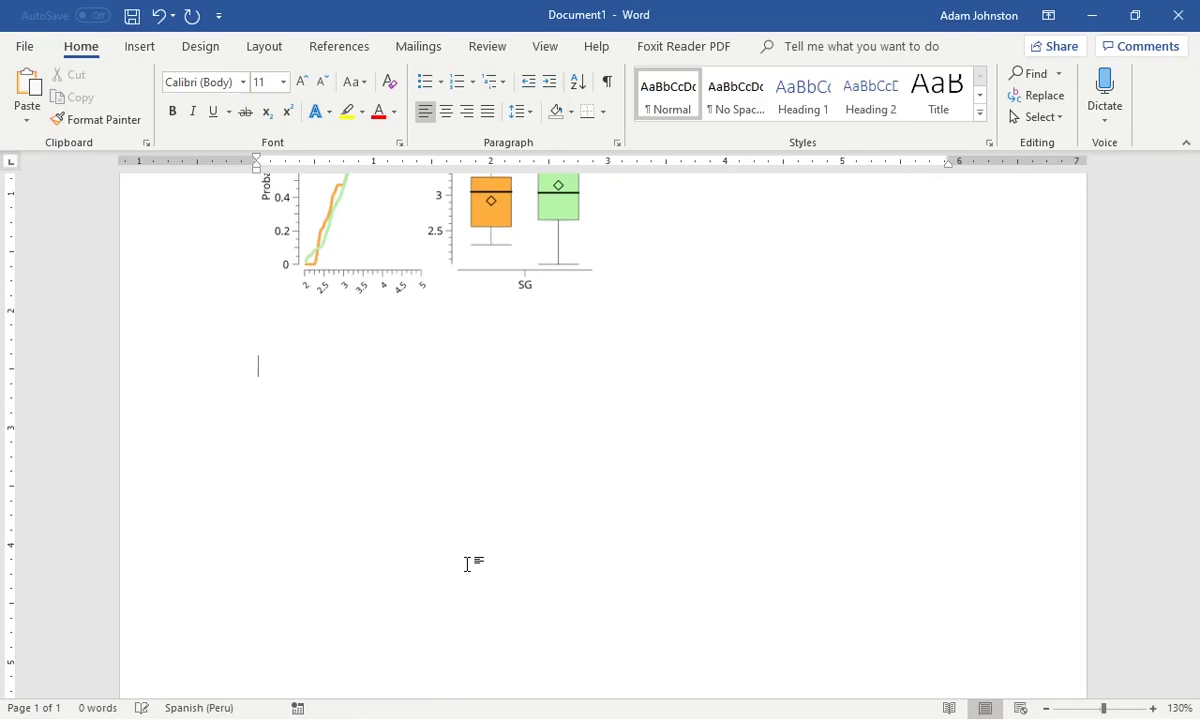
key("ctrl+v")
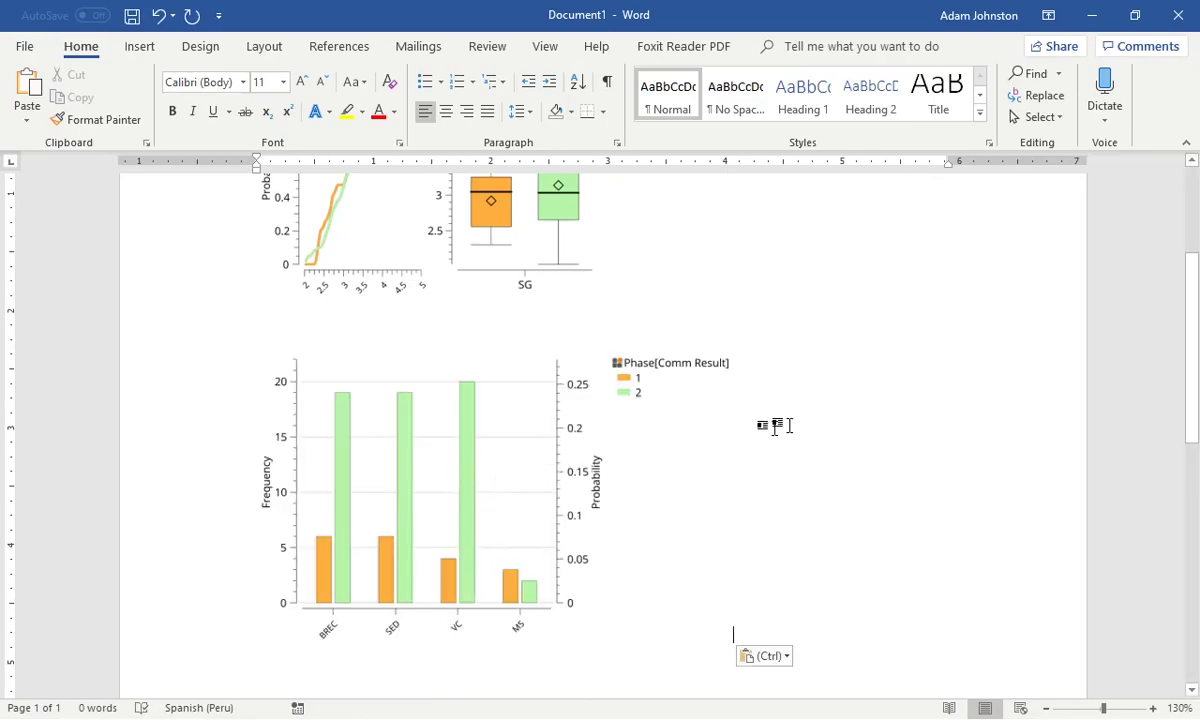
Reduce the size of the pasted histogram in the Word document and return to Cancha.
scroll(775, 425, "down", 2)
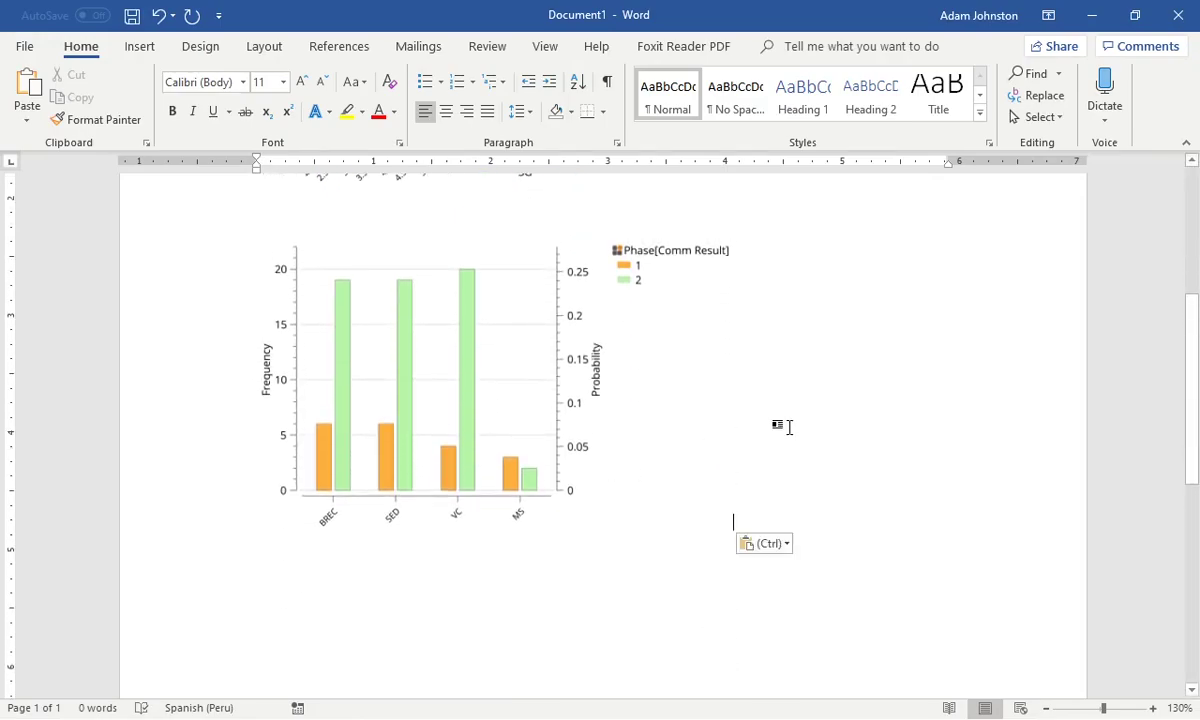
left_click(670, 390)
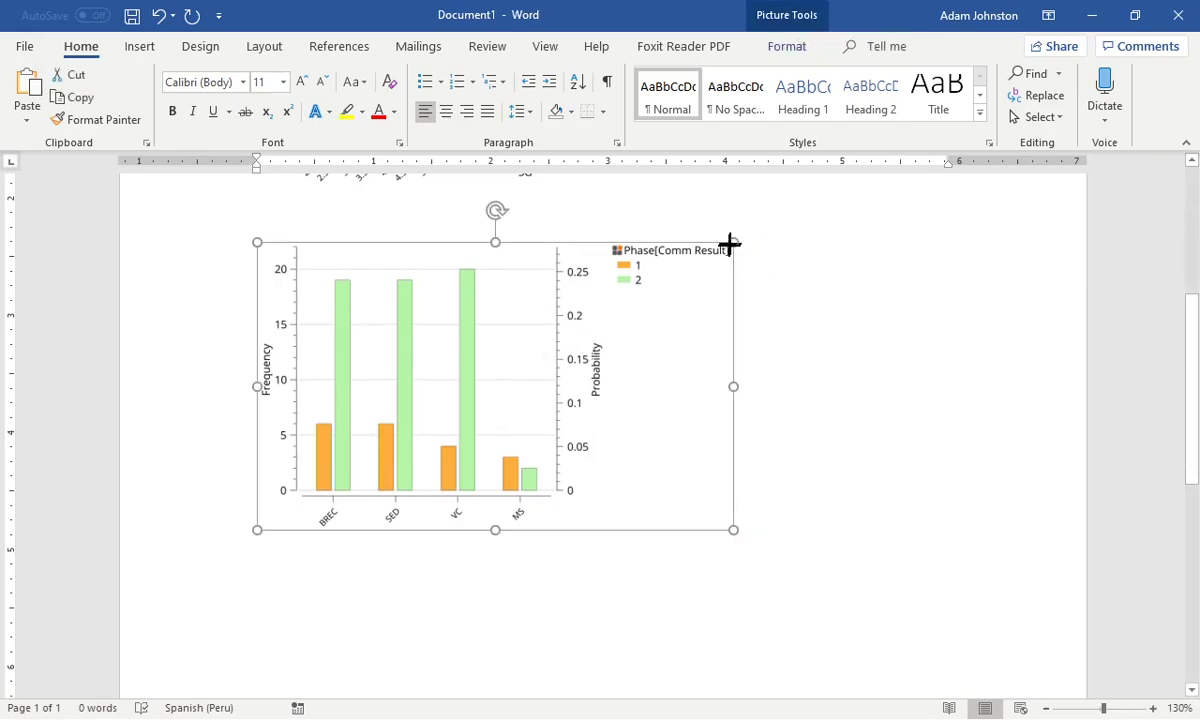
left_click_drag(734, 242, 637, 295)
left_click_drag(555, 327, 710, 394)
left_click(737, 401)
scroll(739, 402, "up", 5)
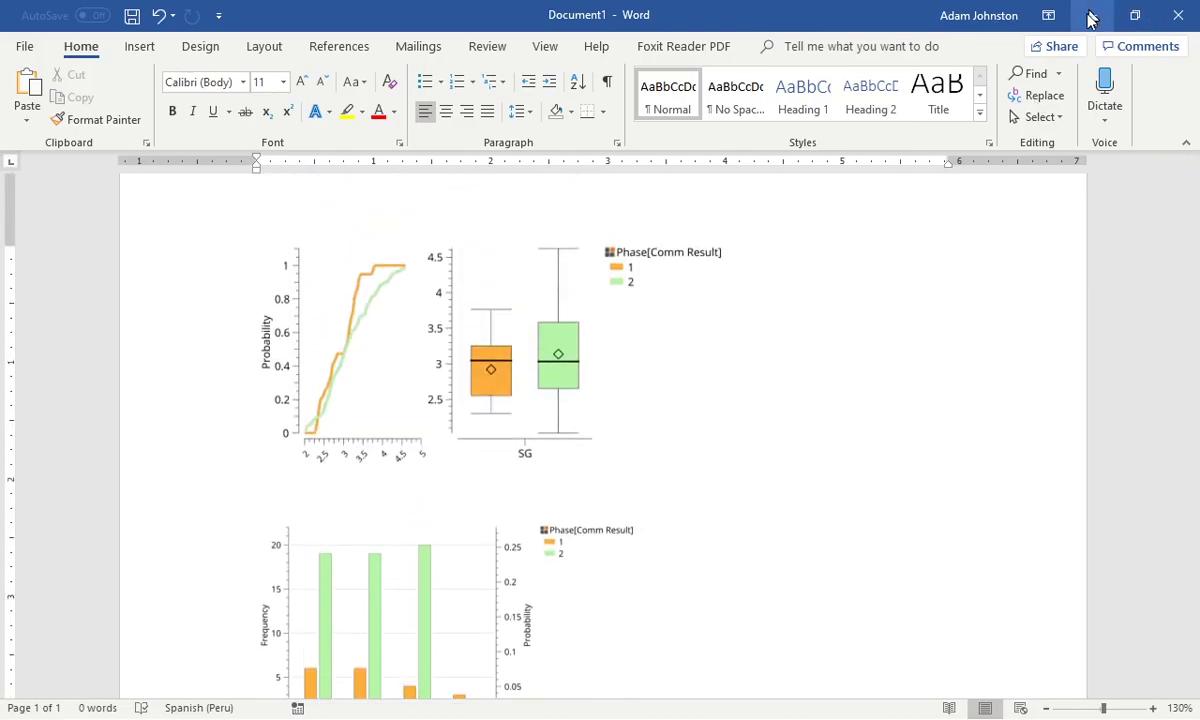
key("alt+Tab")
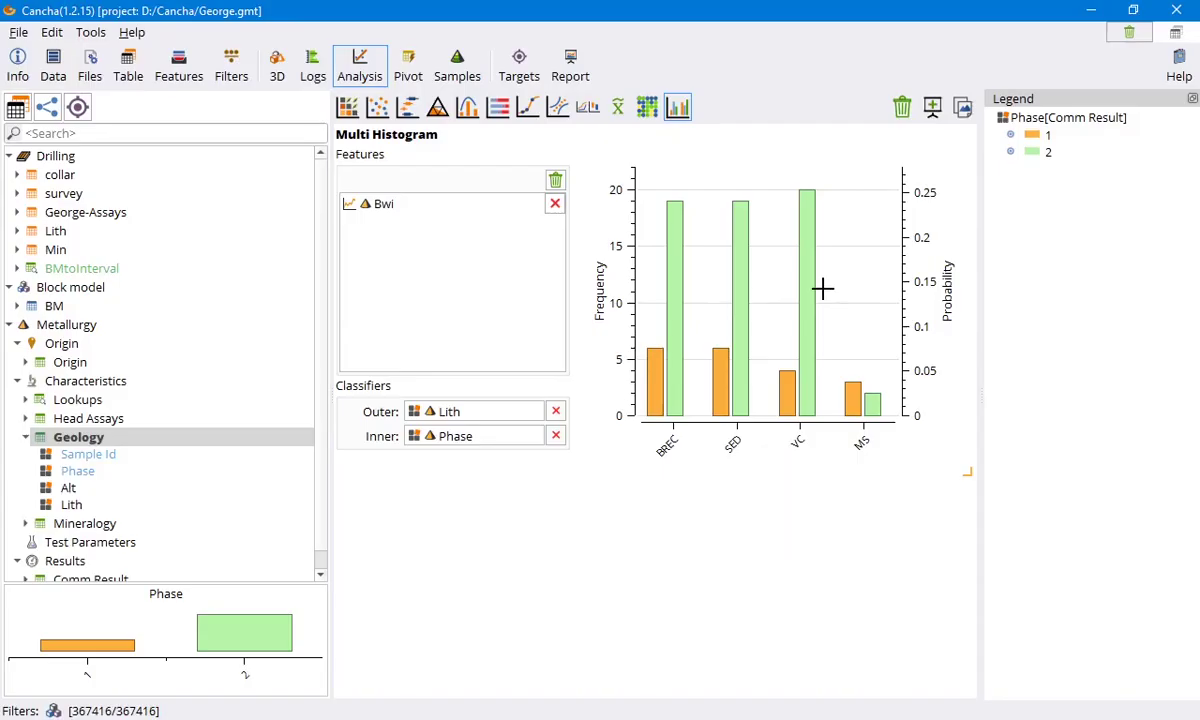